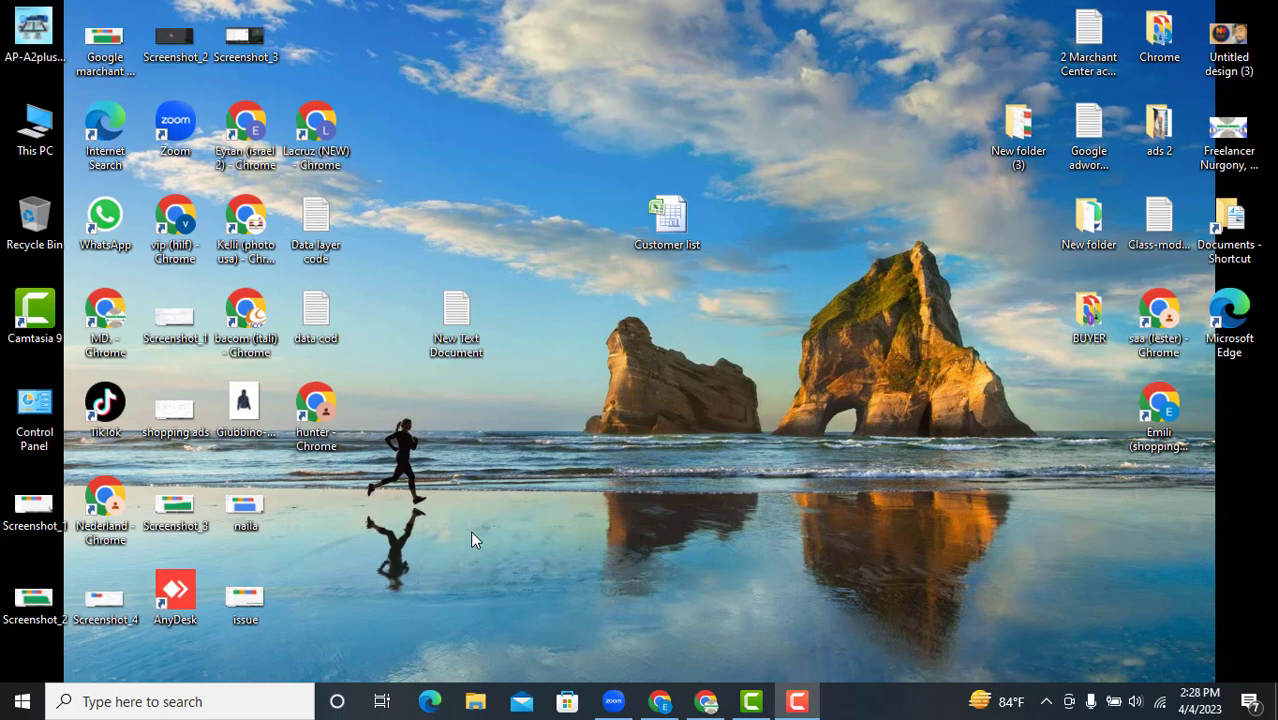
Step: Switch to Chrome and review the Nalia Swim item issues in the Google Merchant Center diagnostics
{"action": "left_click", "coordinate": [705, 701]}
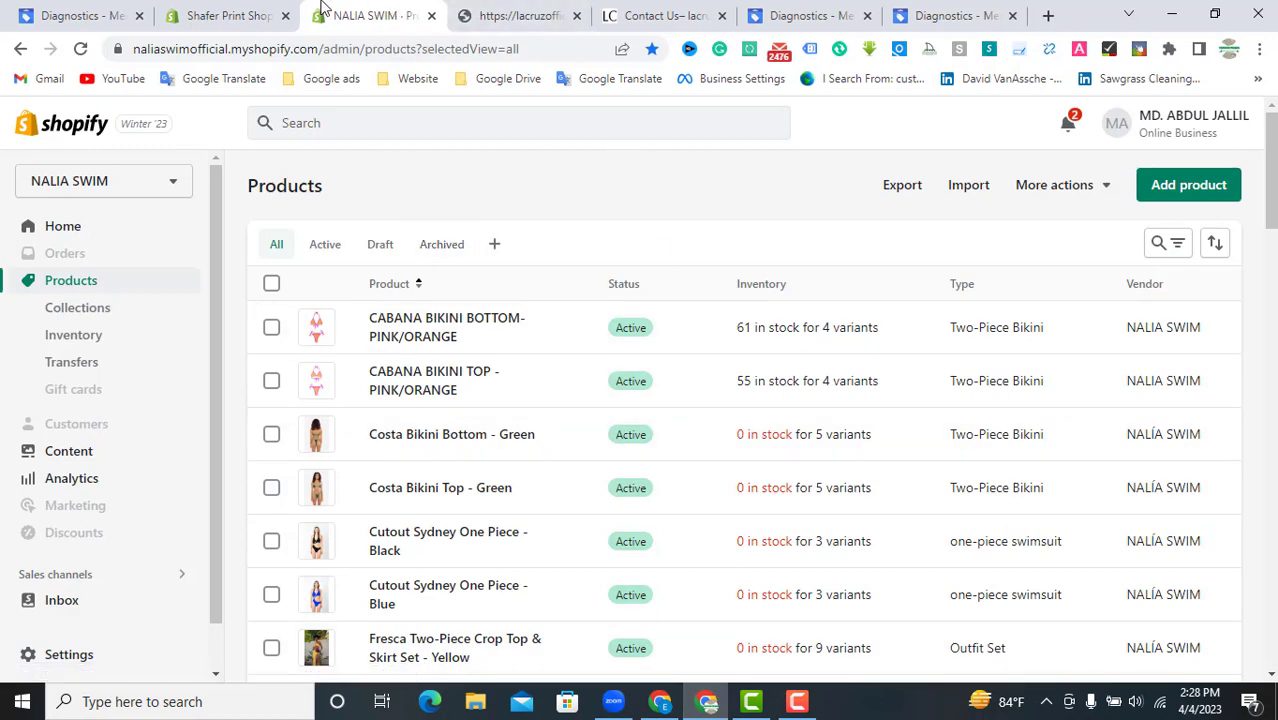
{"action": "left_click", "coordinate": [775, 15]}
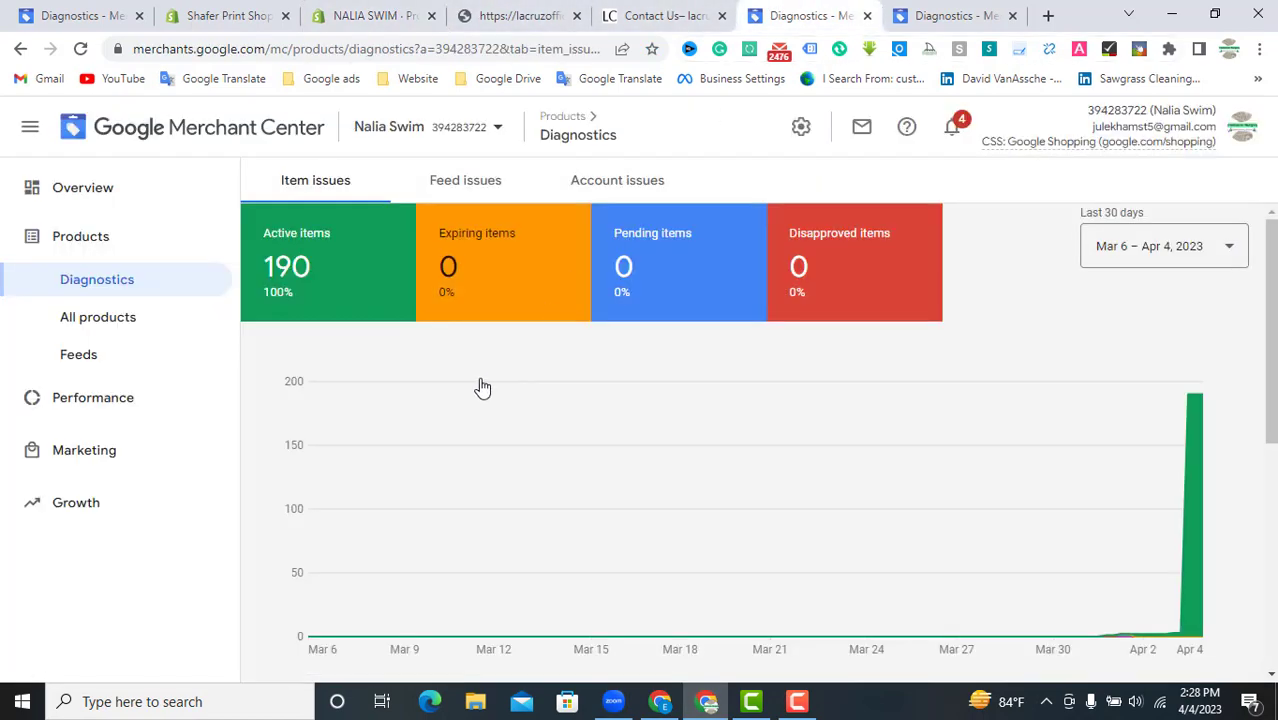
{"action": "scroll", "coordinate": [478, 410], "scroll_direction": "down", "scroll_amount": 2}
{"action": "scroll", "coordinate": [476, 408], "scroll_direction": "down", "scroll_amount": 2}
{"action": "scroll", "coordinate": [478, 408], "scroll_direction": "up", "scroll_amount": 5}
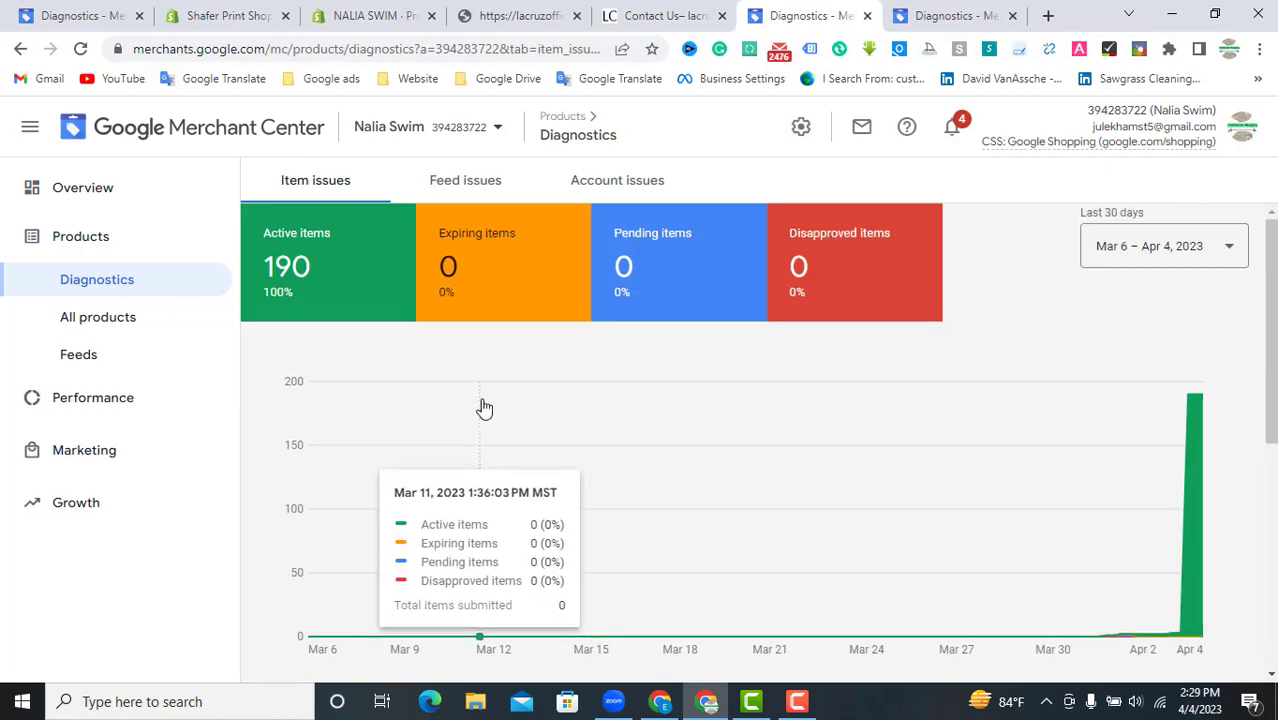
{"action": "mouse_move", "coordinate": [371, 308]}
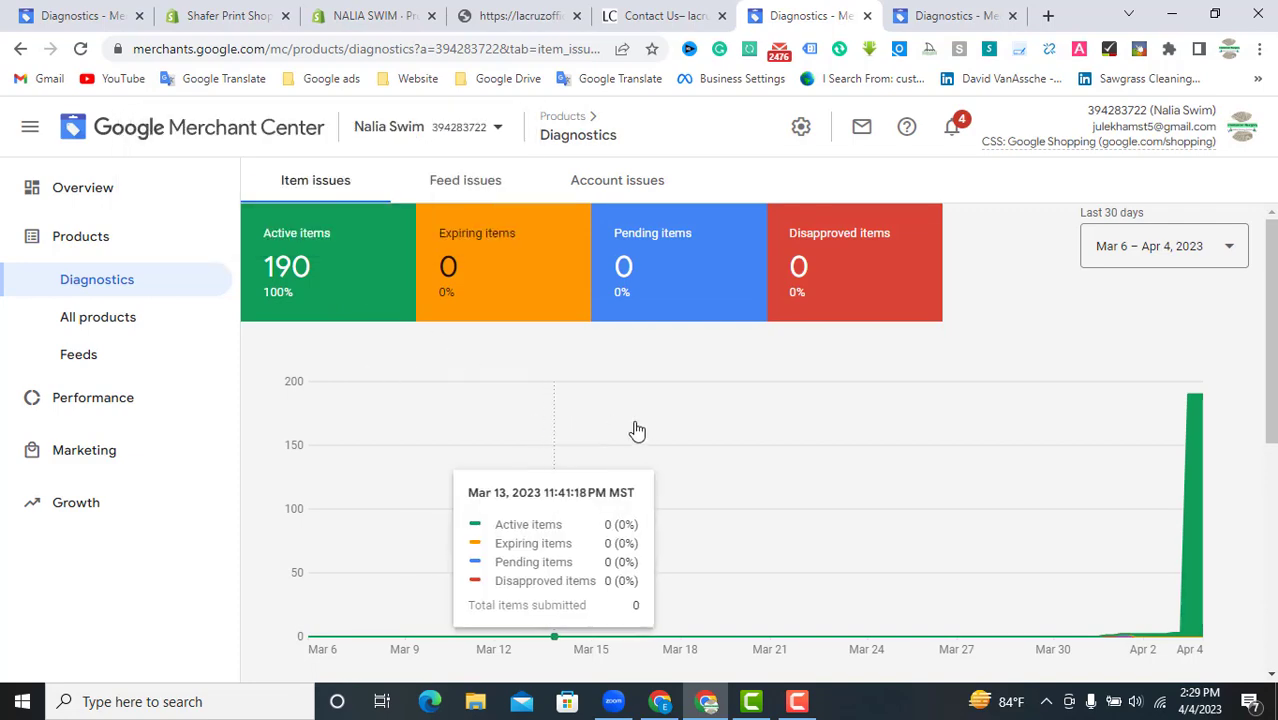
{"action": "scroll", "coordinate": [650, 419], "scroll_direction": "down", "scroll_amount": 5}
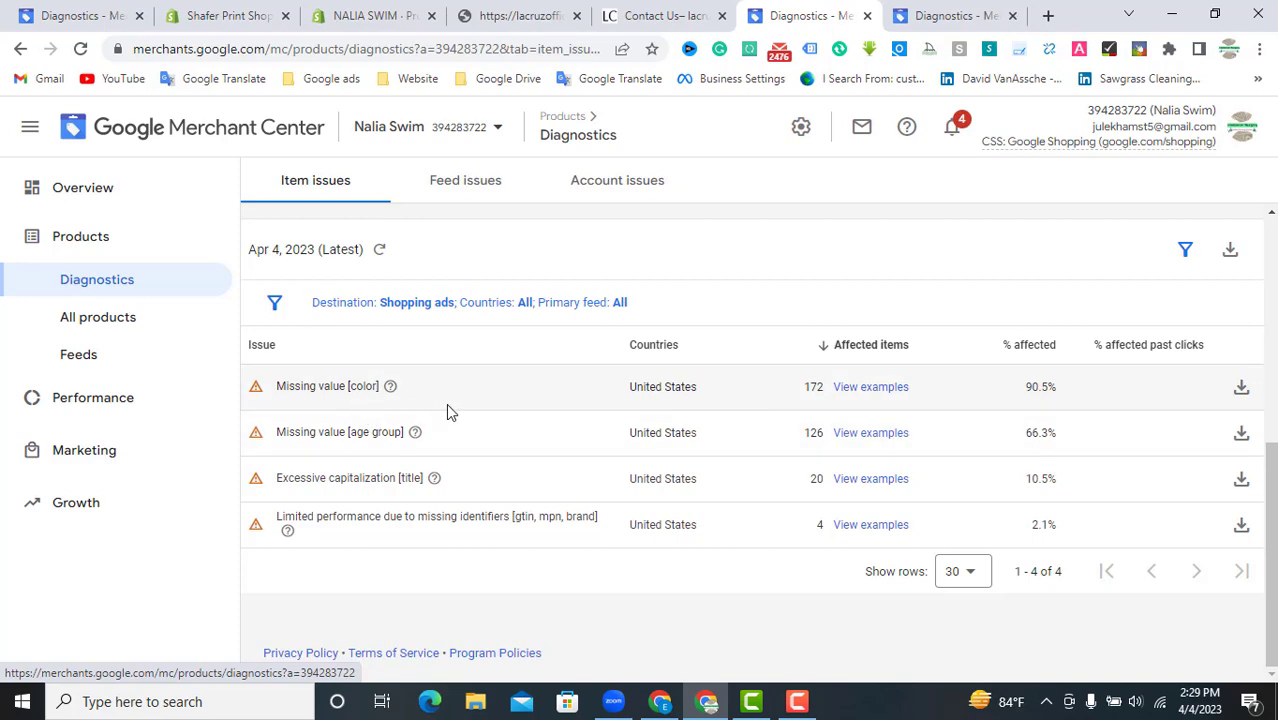
Step: View the example items for the missing color issue and open LOVINA BIKINI TOP - BLUE Medium for editing
{"action": "left_click", "coordinate": [870, 390]}
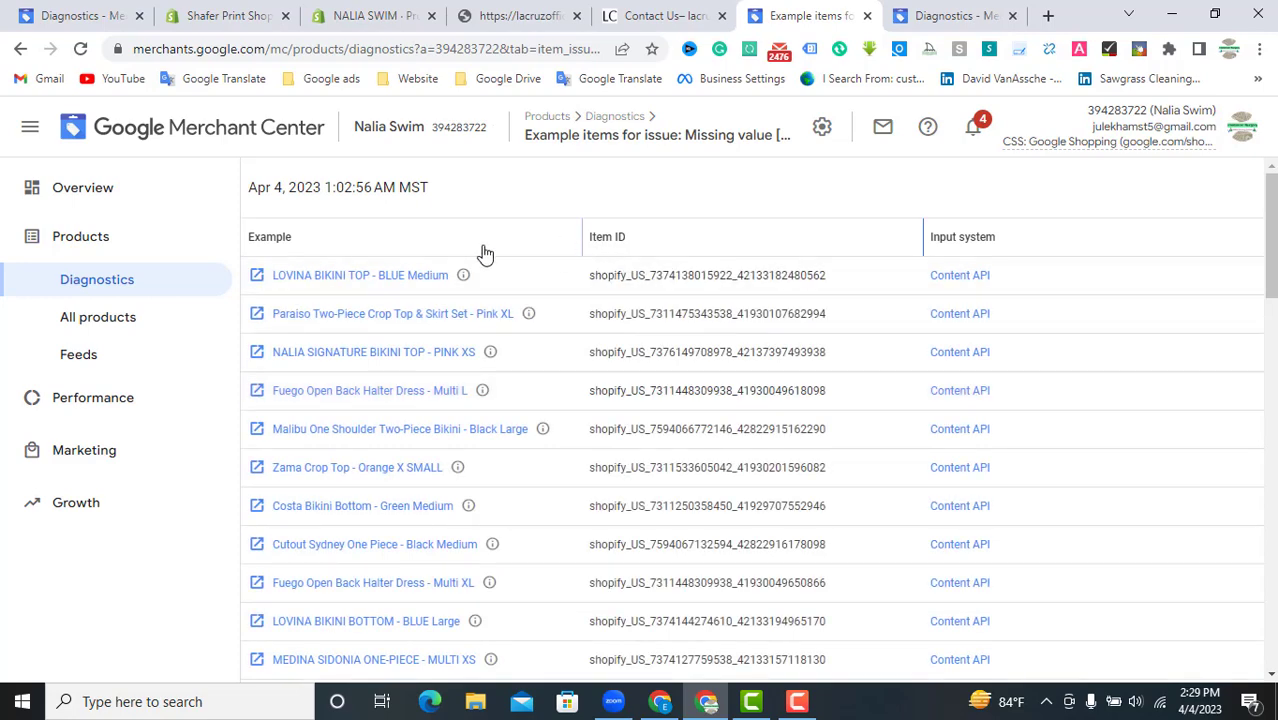
{"action": "left_click", "coordinate": [408, 276]}
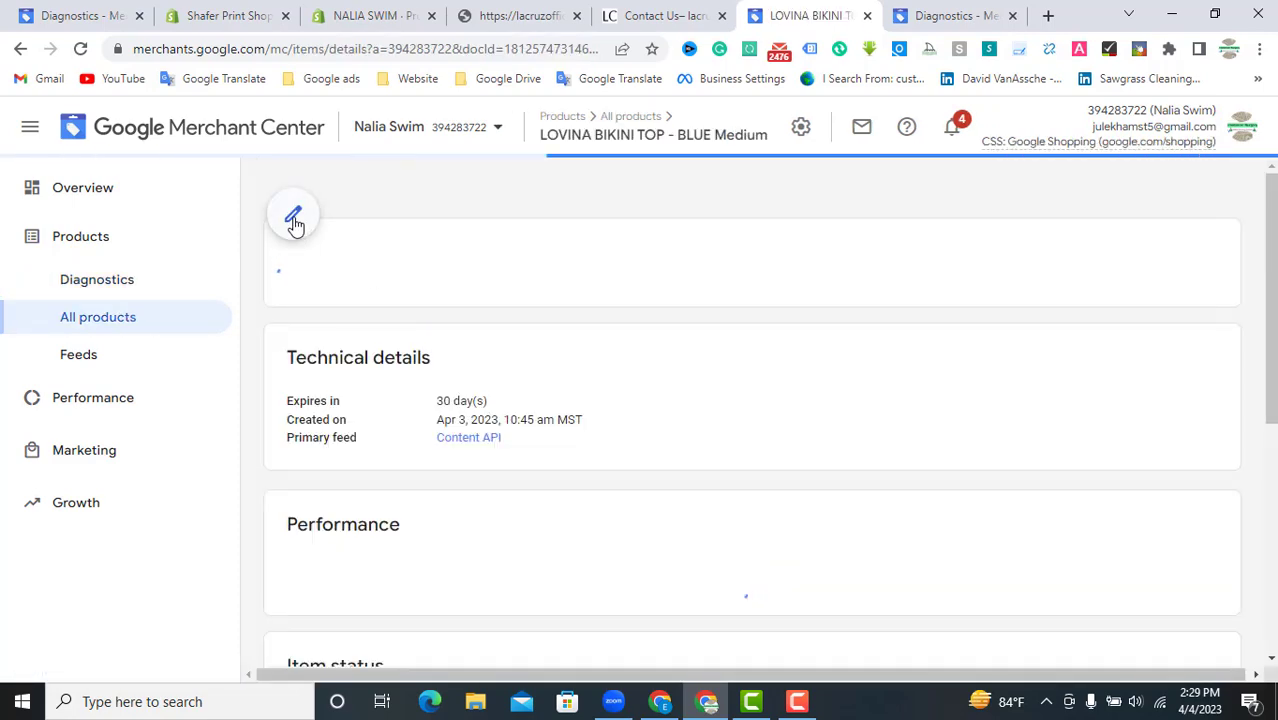
{"action": "left_click", "coordinate": [294, 220]}
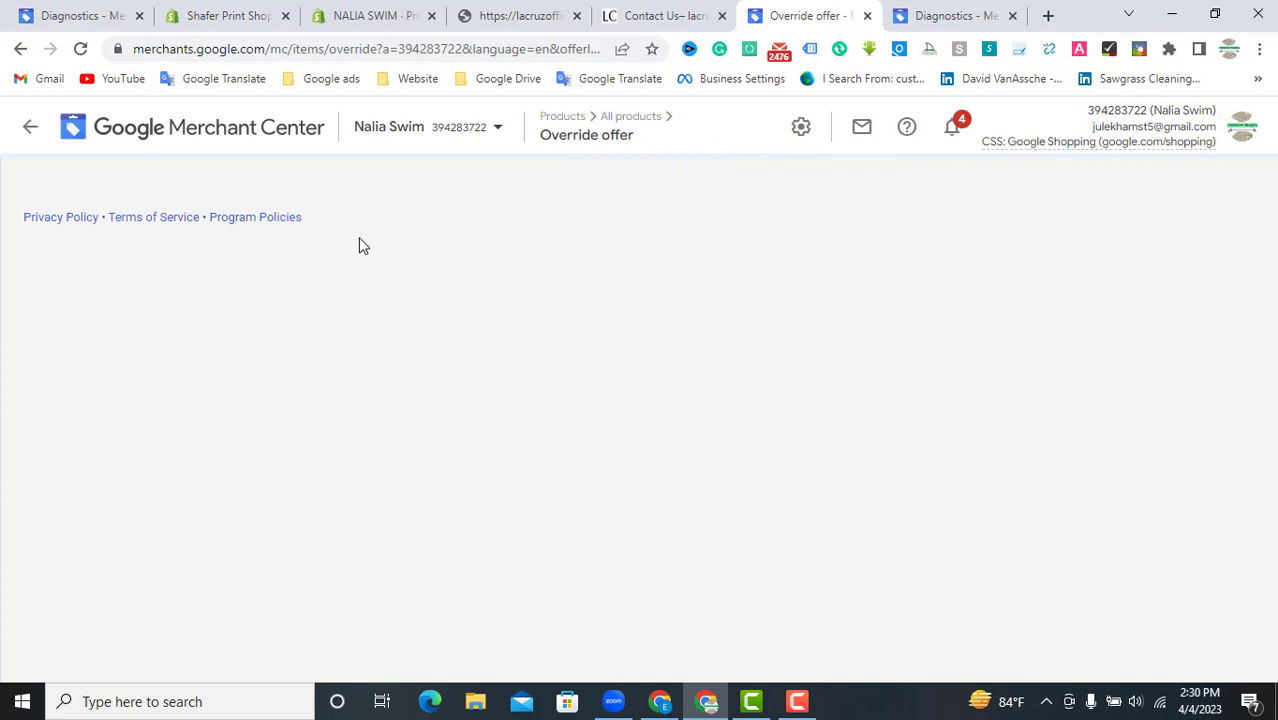
Step: Set the product's age group to adult in the detailed product description
{"action": "scroll", "coordinate": [574, 383], "scroll_direction": "down", "scroll_amount": 20}
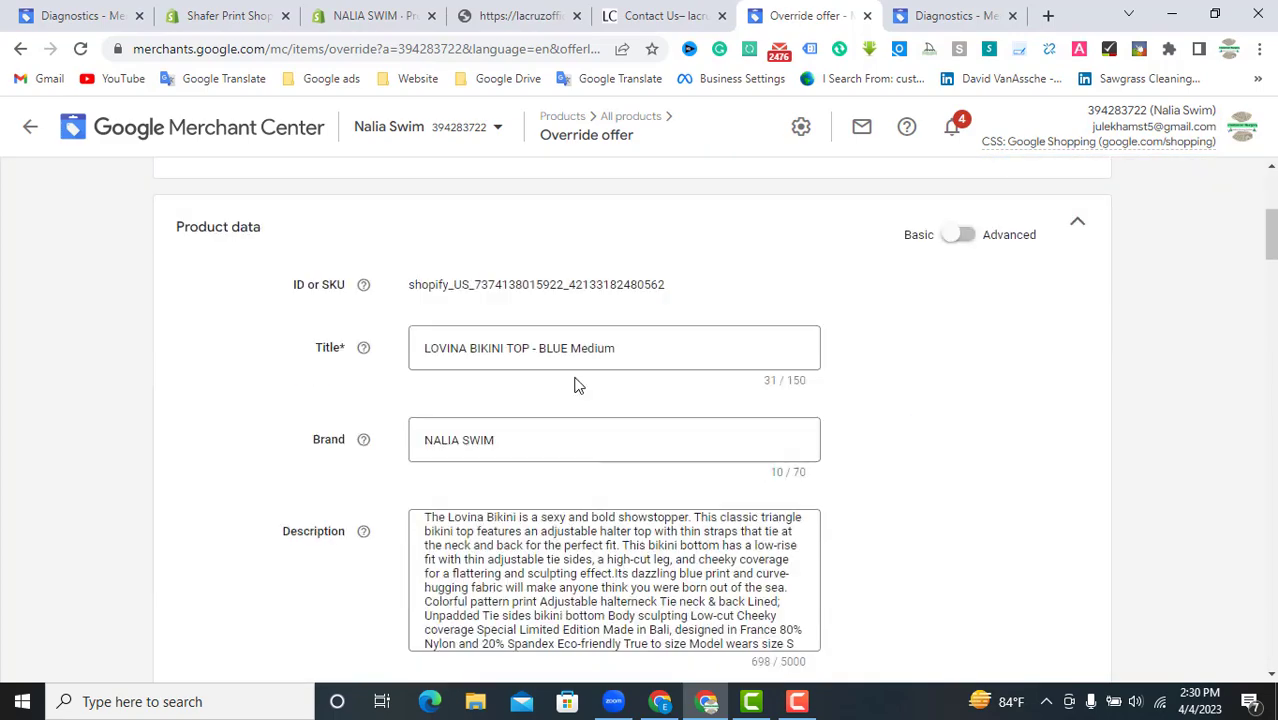
{"action": "scroll", "coordinate": [668, 442], "scroll_direction": "down", "scroll_amount": 3}
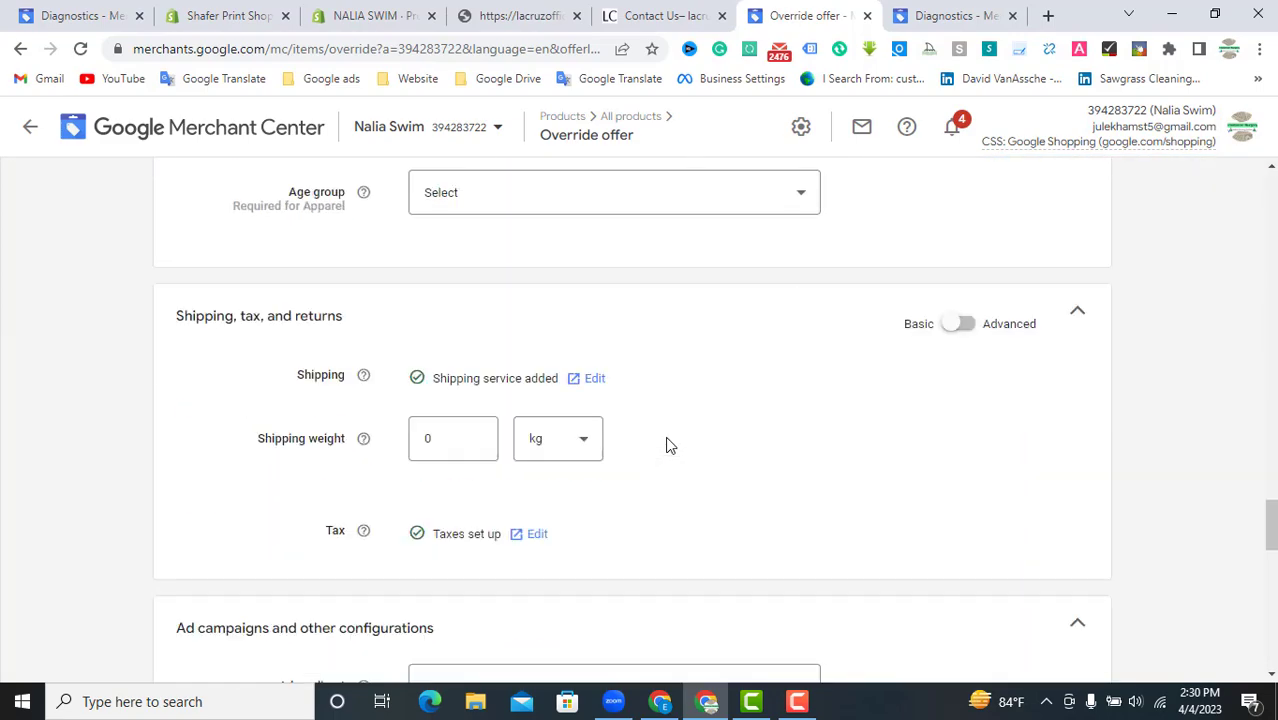
{"action": "scroll", "coordinate": [640, 435], "scroll_direction": "up", "scroll_amount": 5}
{"action": "left_click", "coordinate": [511, 391]}
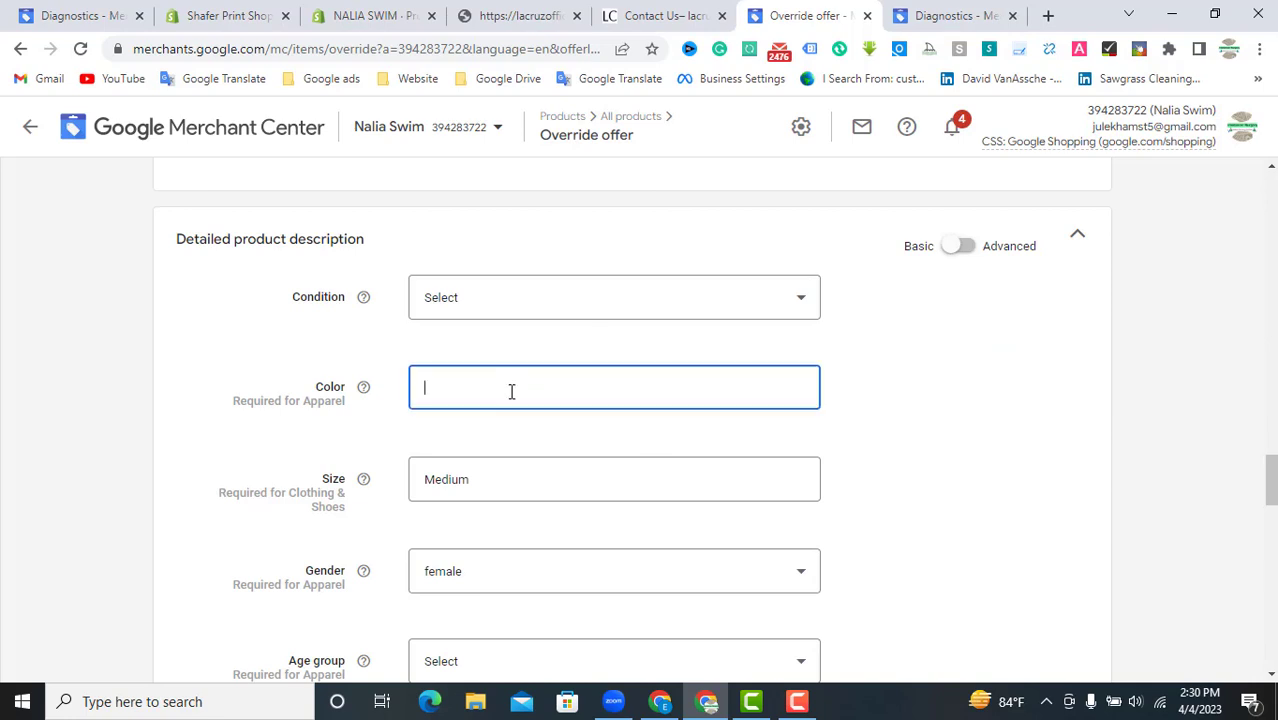
{"action": "left_click", "coordinate": [503, 482]}
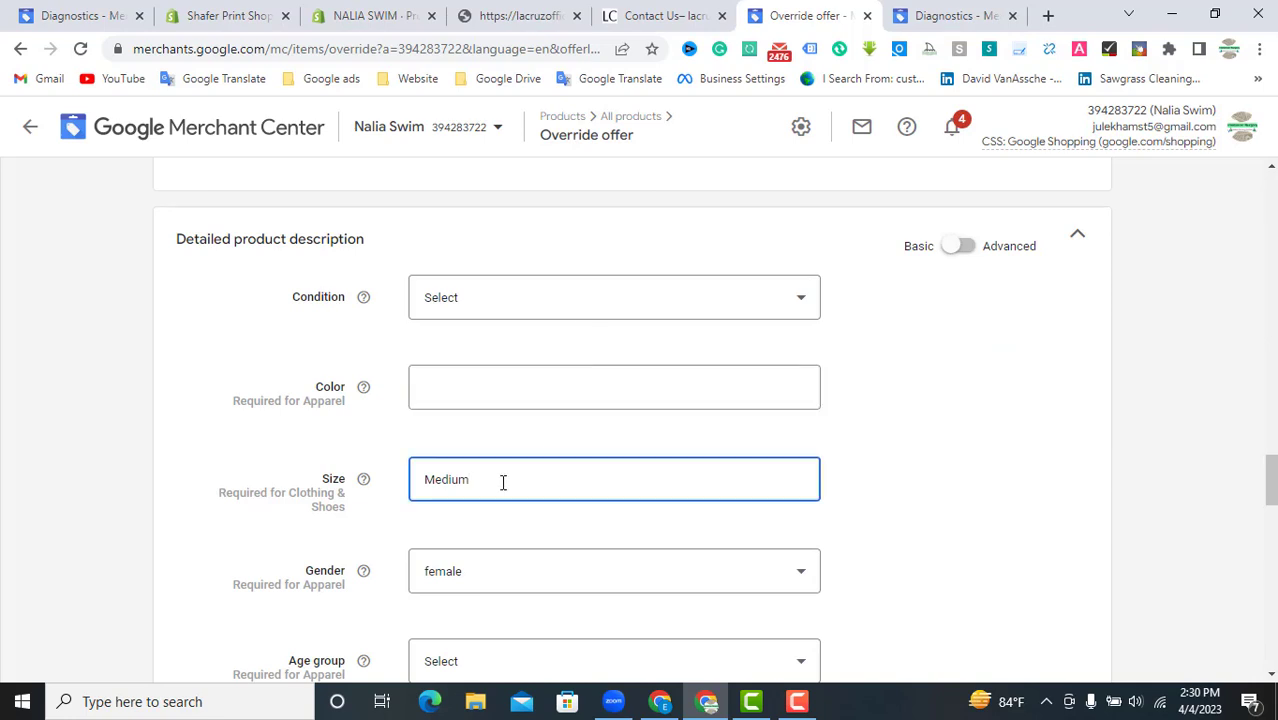
{"action": "scroll", "coordinate": [472, 536], "scroll_direction": "down", "scroll_amount": 1}
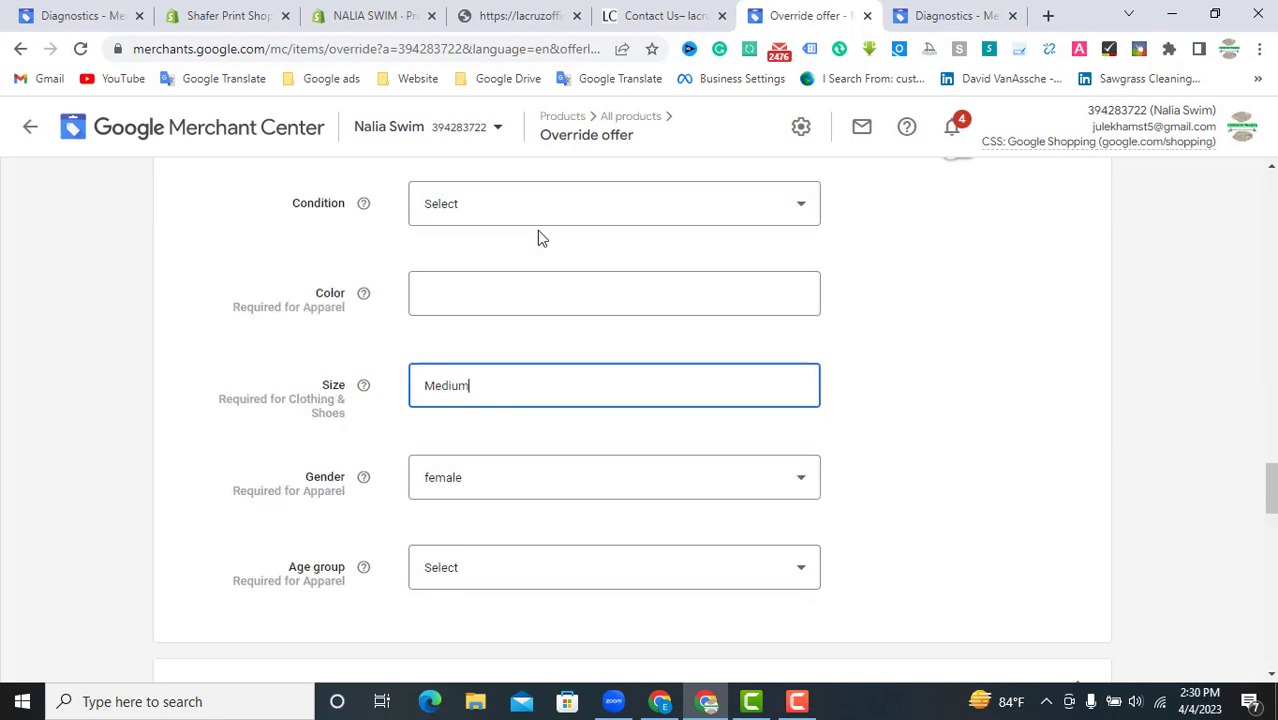
{"action": "scroll", "coordinate": [538, 240], "scroll_direction": "down", "scroll_amount": 2}
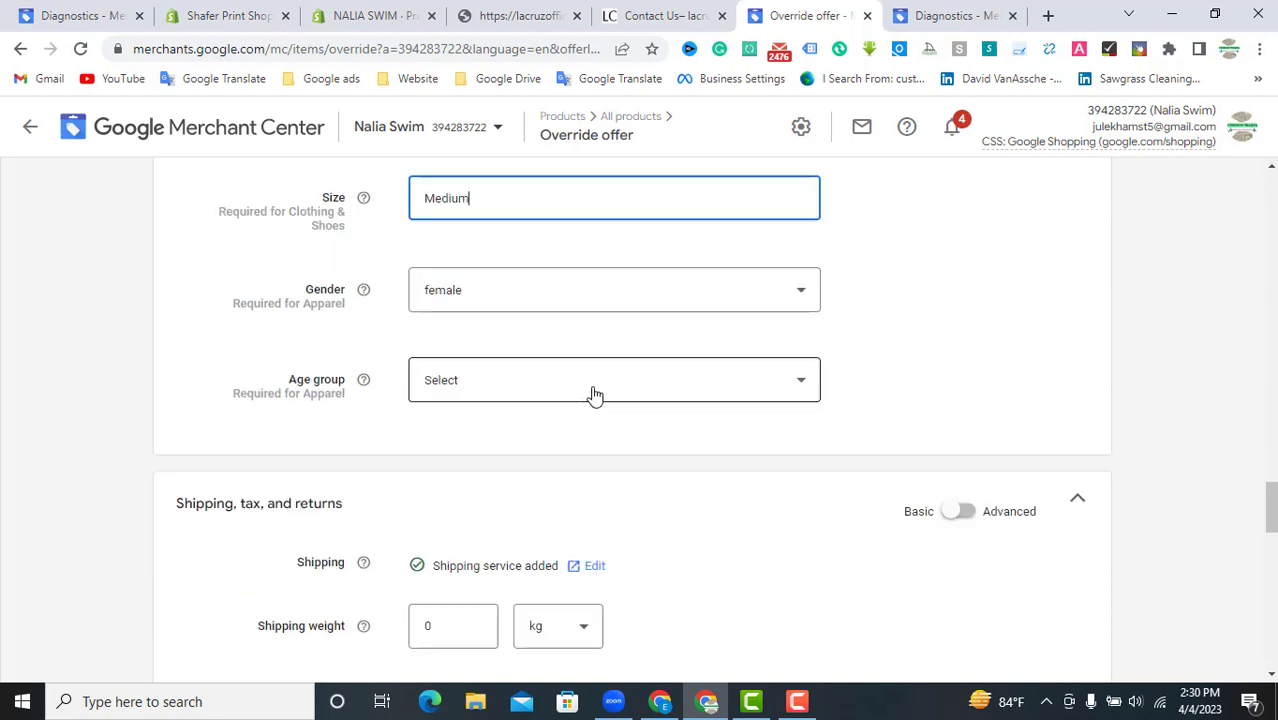
{"action": "left_click", "coordinate": [505, 381]}
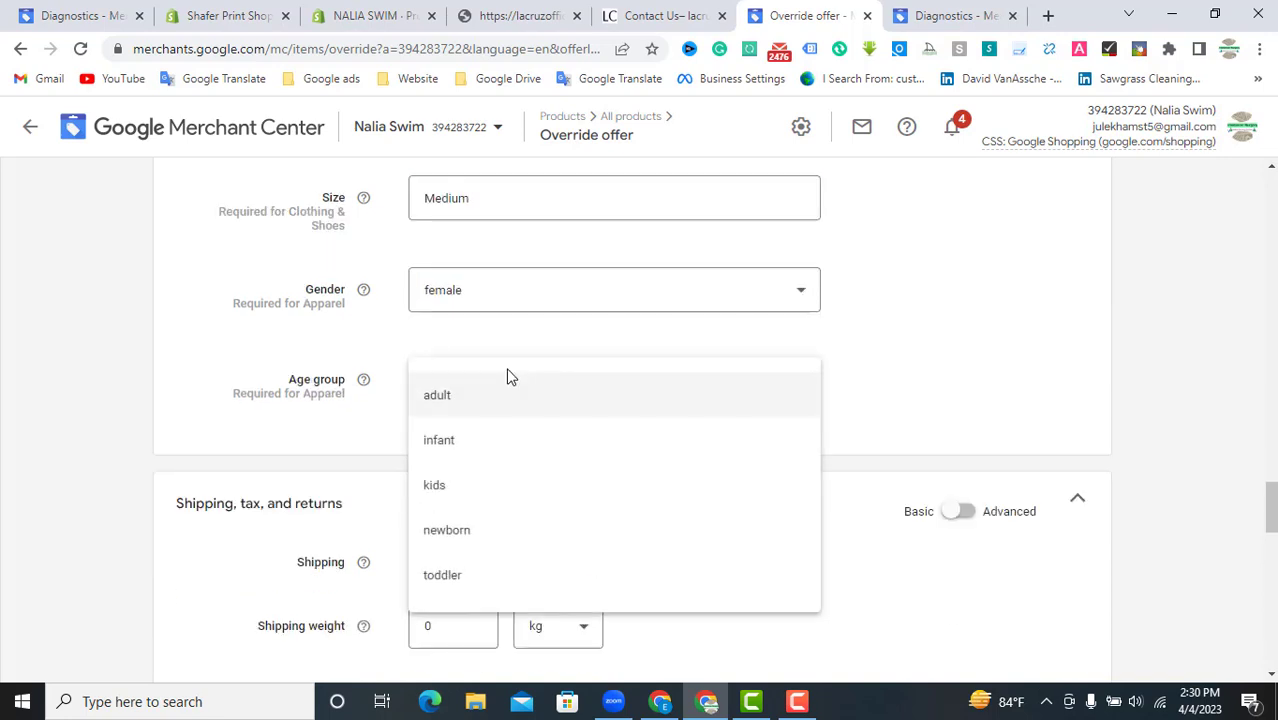
{"action": "left_click", "coordinate": [505, 410]}
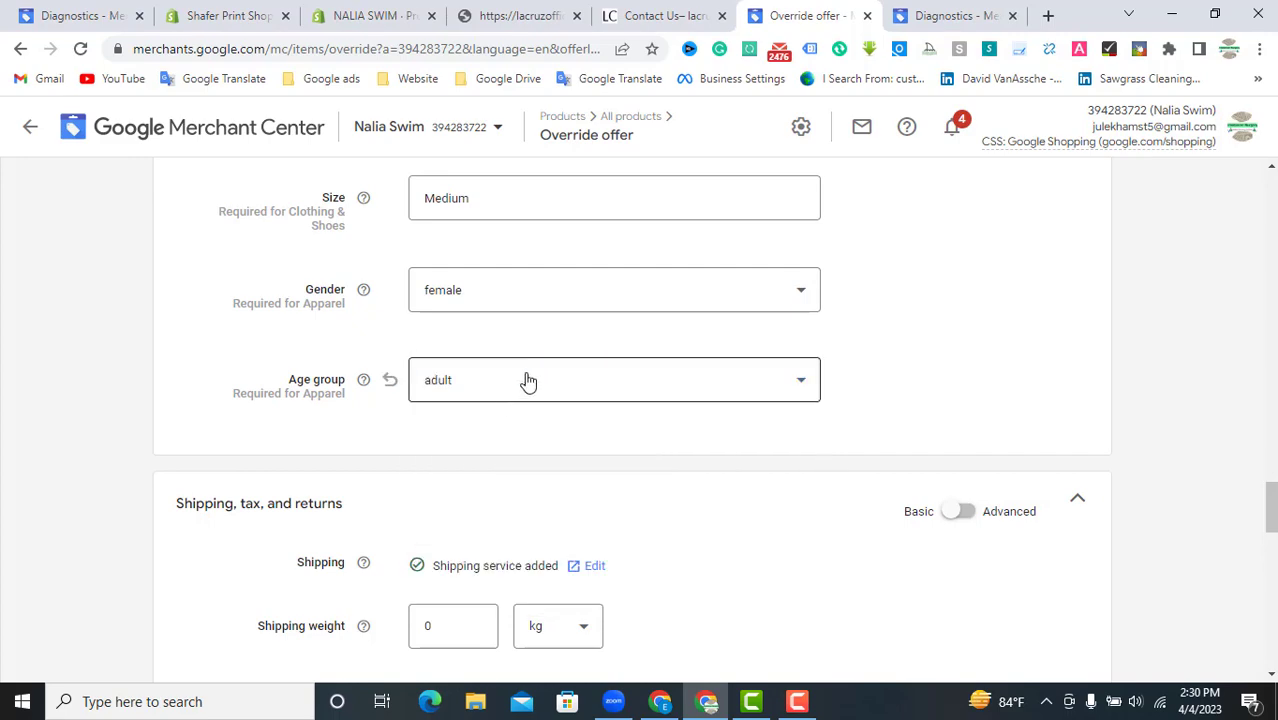
Step: Open the product's landing page link from the product data in a new browser tab
{"action": "scroll", "coordinate": [528, 376], "scroll_direction": "up", "scroll_amount": 2}
{"action": "left_click", "coordinate": [518, 312]}
{"action": "scroll", "coordinate": [595, 363], "scroll_direction": "up", "scroll_amount": 10}
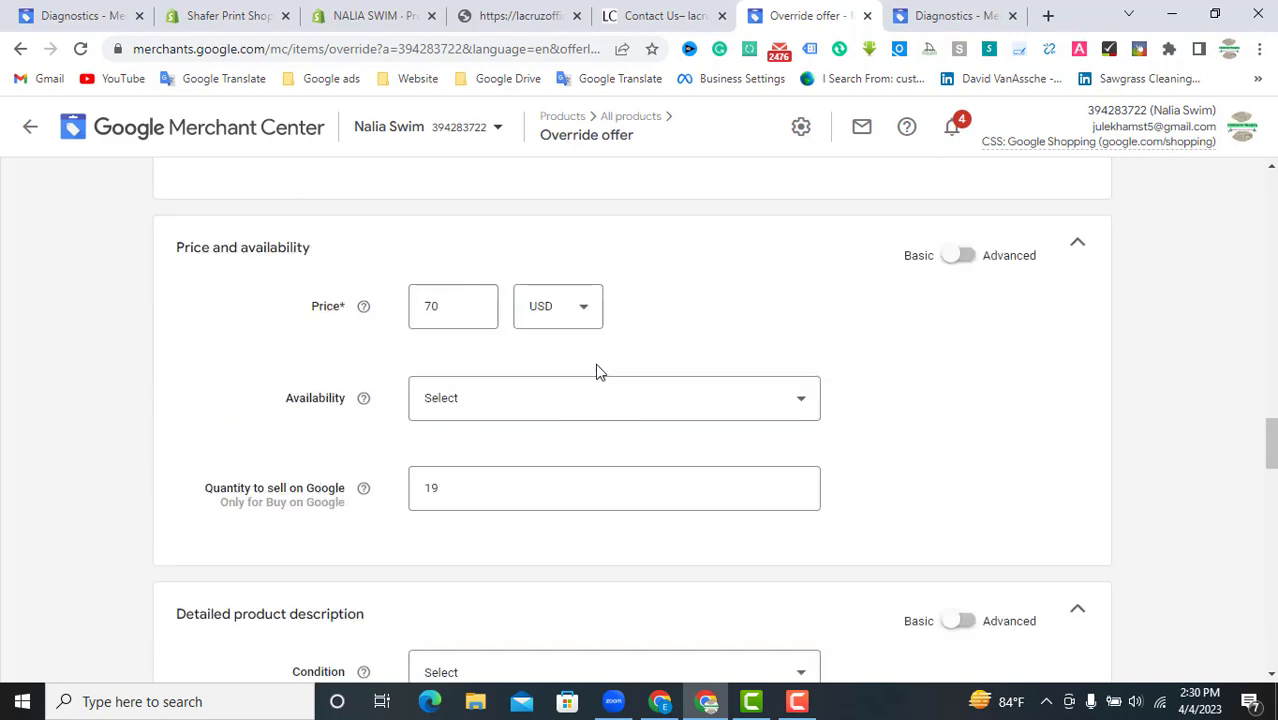
{"action": "scroll", "coordinate": [593, 350], "scroll_direction": "up", "scroll_amount": 10}
{"action": "scroll", "coordinate": [592, 340], "scroll_direction": "down", "scroll_amount": 5}
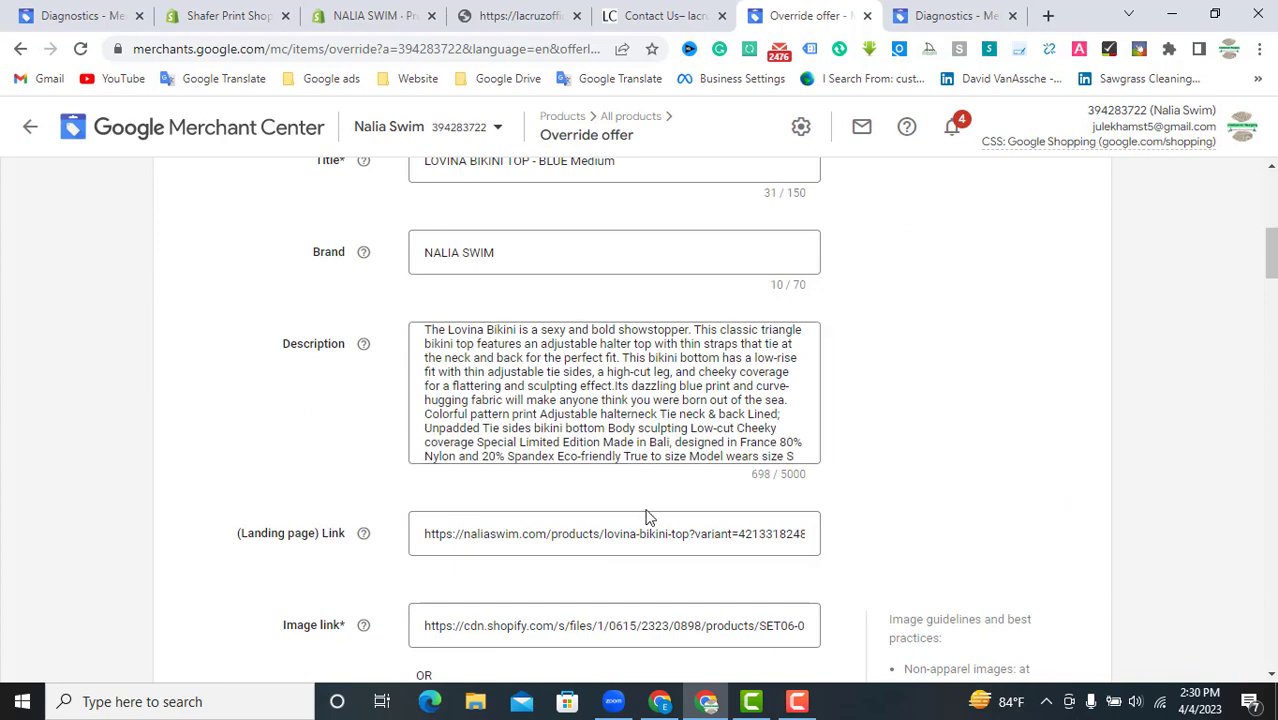
{"action": "scroll", "coordinate": [612, 500], "scroll_direction": "down", "scroll_amount": 2}
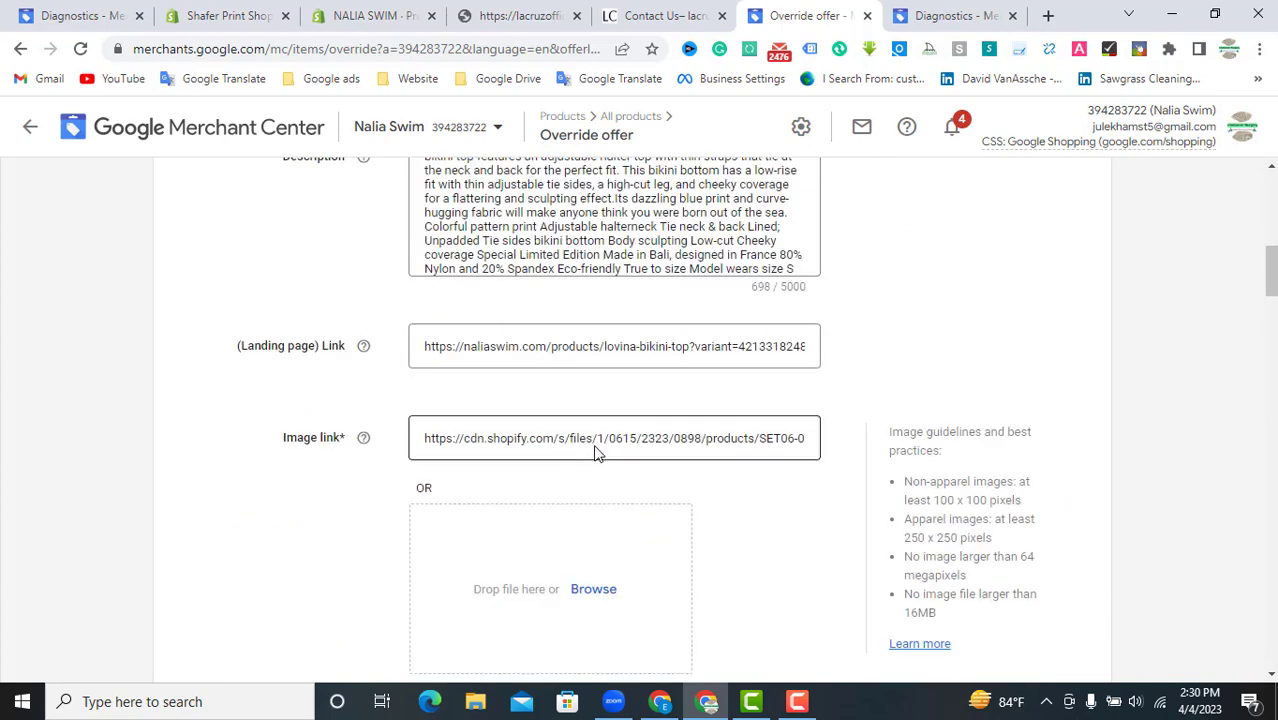
{"action": "scroll", "coordinate": [595, 450], "scroll_direction": "down", "scroll_amount": 2}
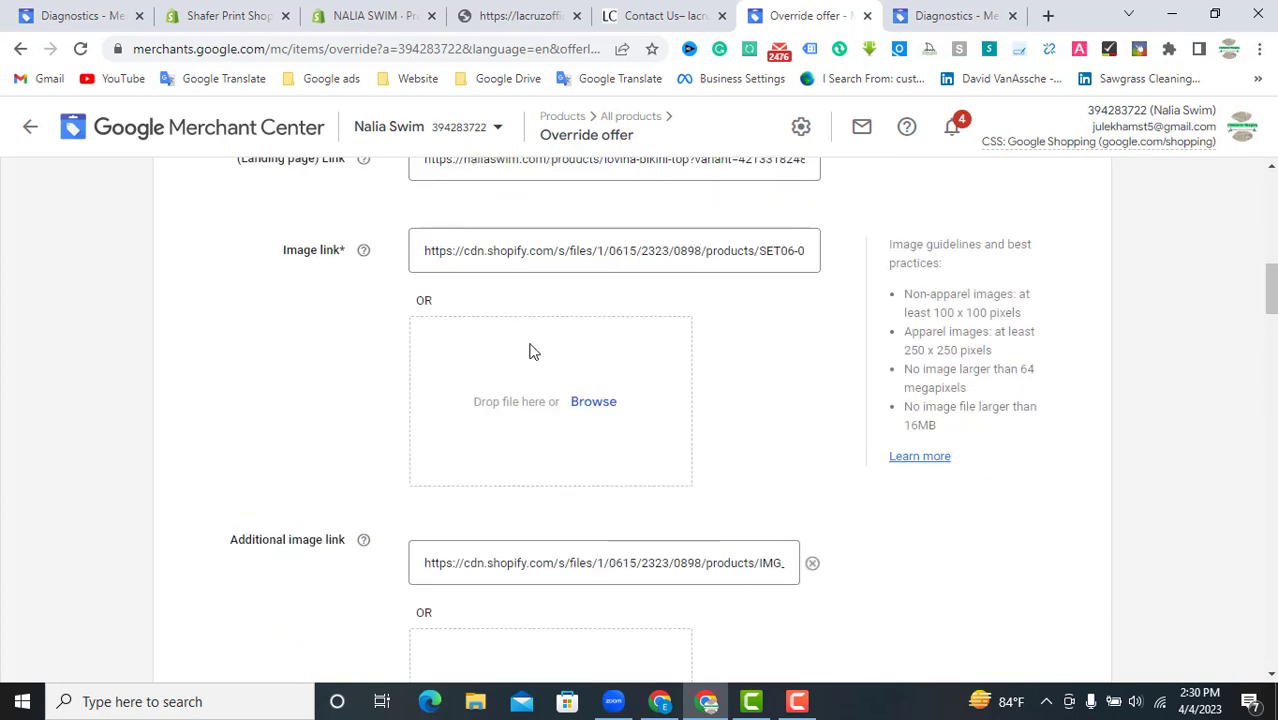
{"action": "scroll", "coordinate": [606, 262], "scroll_direction": "up", "scroll_amount": 1}
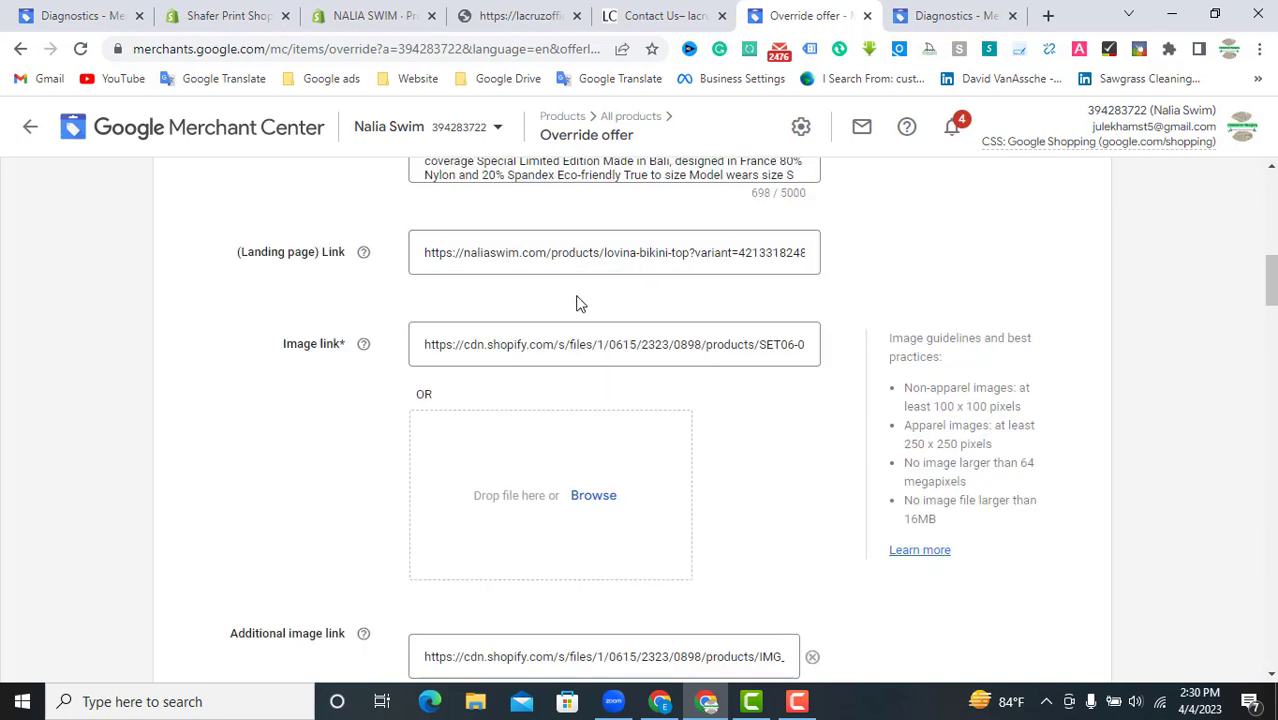
{"action": "double_click", "coordinate": [534, 253]}
{"action": "triple_click", "coordinate": [540, 254]}
{"action": "right_click", "coordinate": [539, 256]}
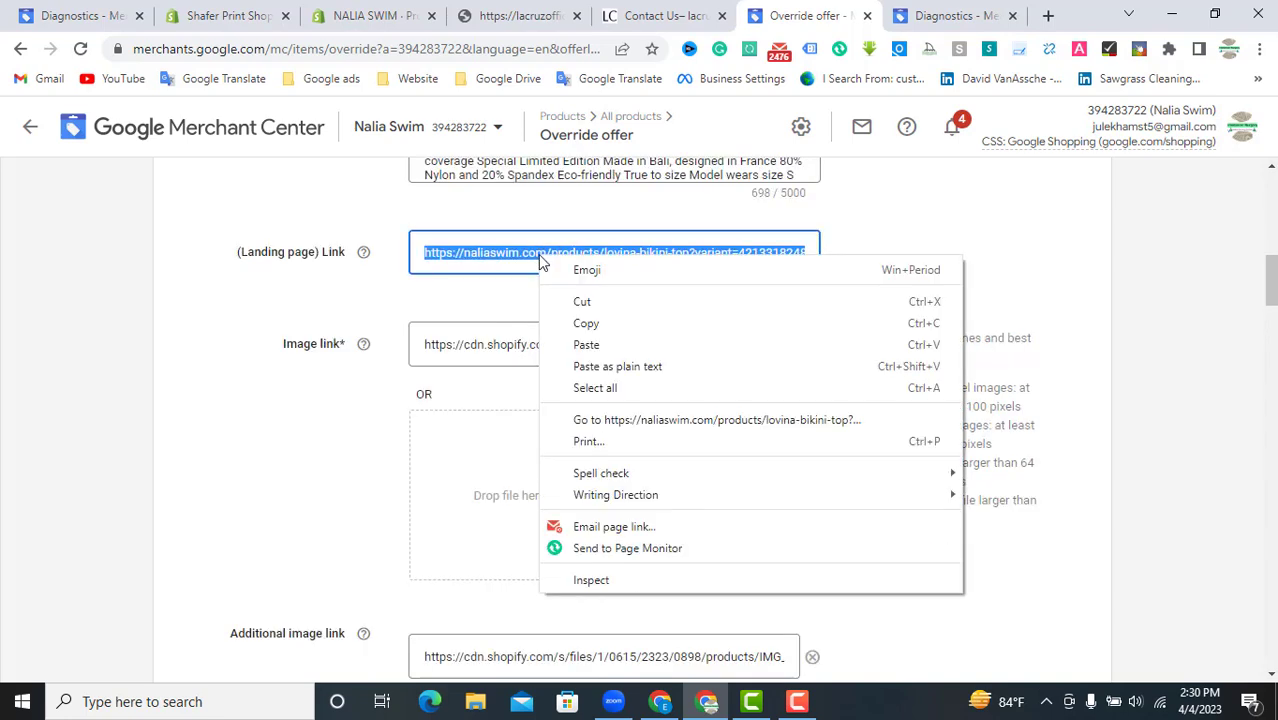
{"action": "left_click", "coordinate": [650, 419]}
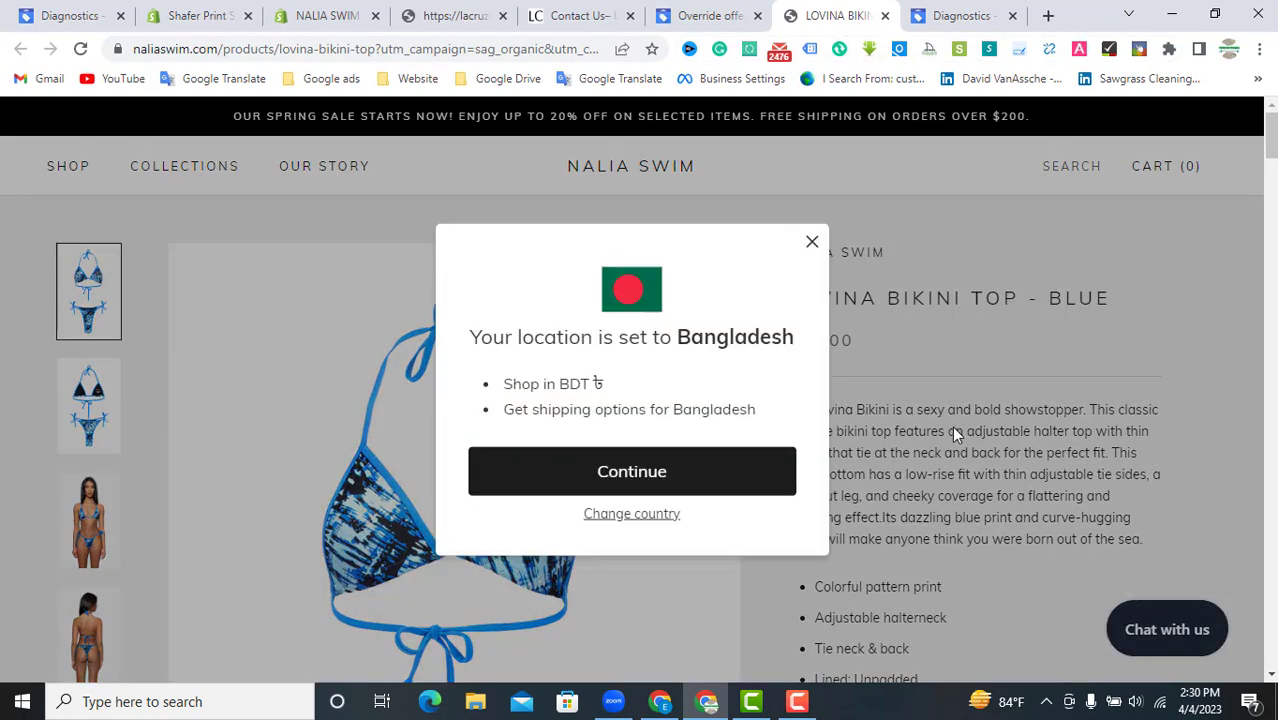
Step: Dismiss the location prompt and examine the product page's images, description and variant options
{"action": "left_click", "coordinate": [813, 245]}
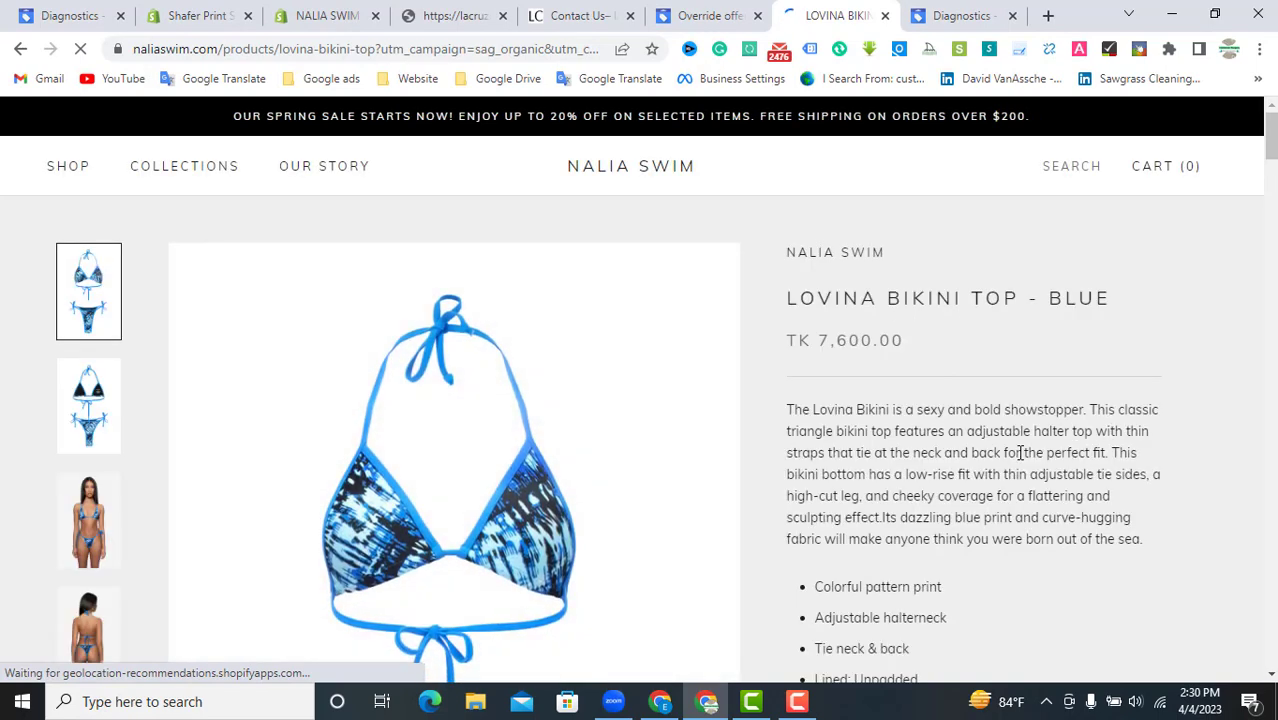
{"action": "scroll", "coordinate": [945, 468], "scroll_direction": "down", "scroll_amount": 5}
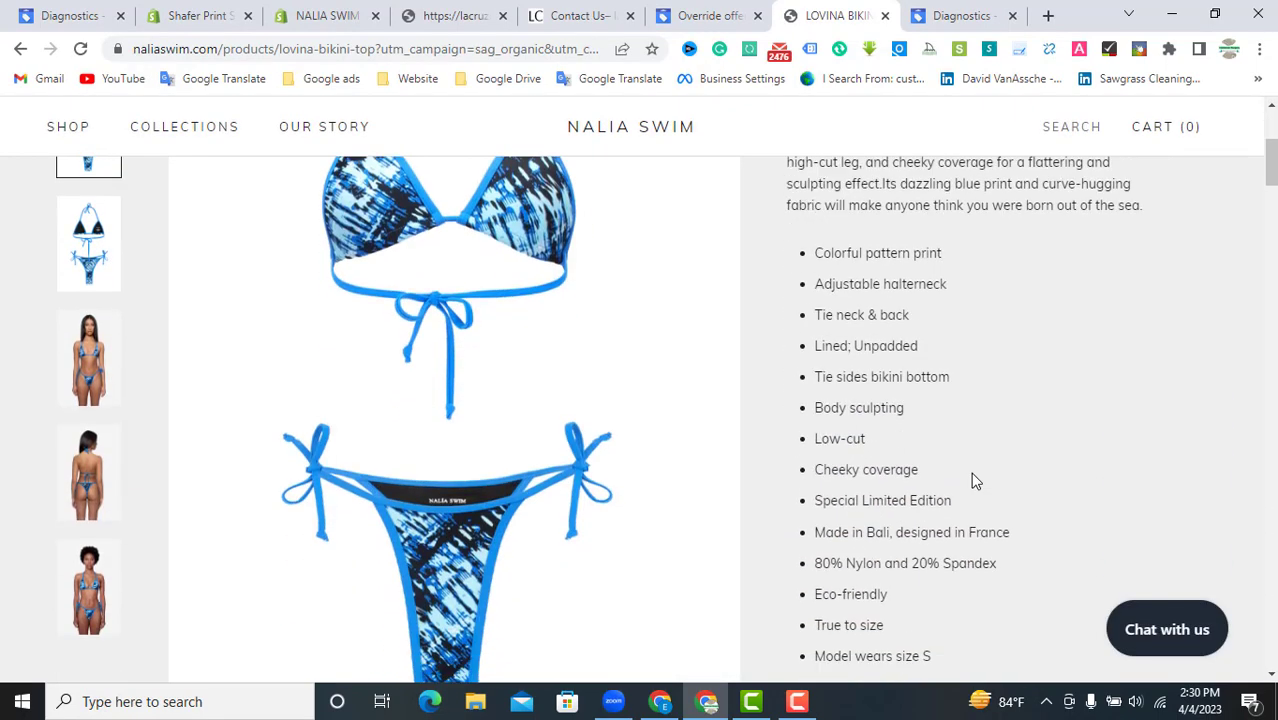
{"action": "scroll", "coordinate": [950, 468], "scroll_direction": "down", "scroll_amount": 2}
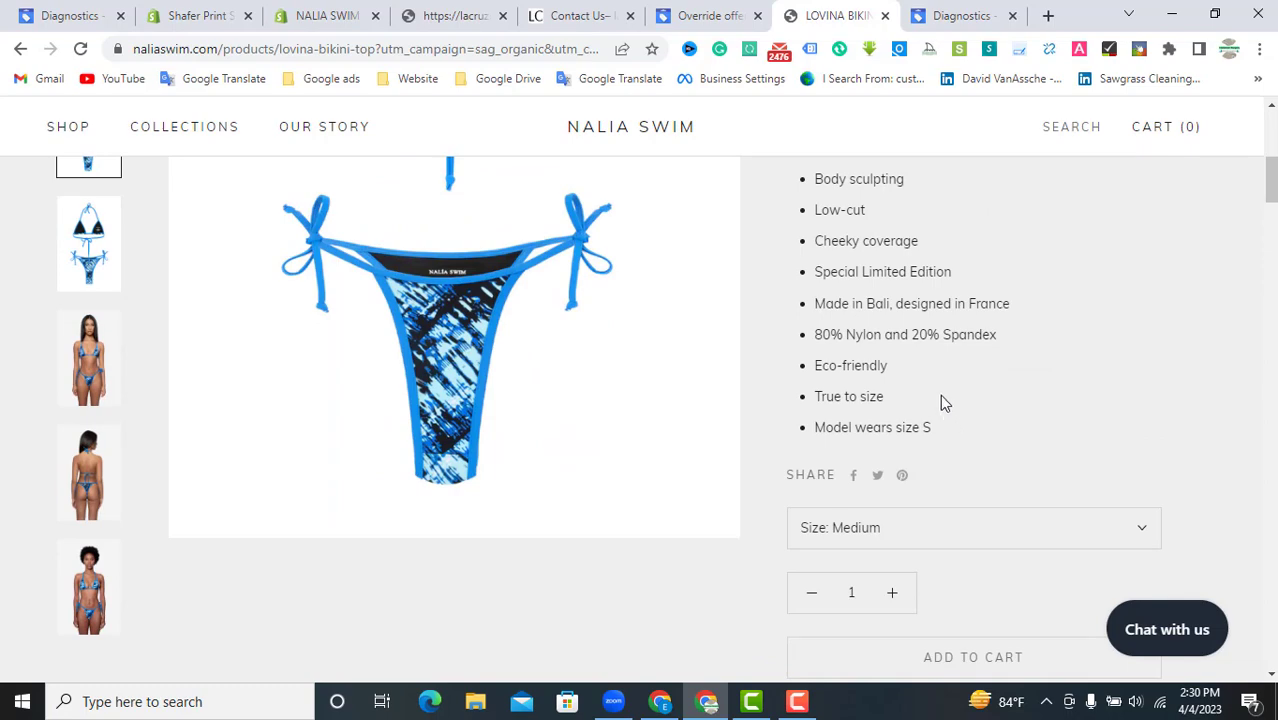
{"action": "scroll", "coordinate": [940, 400], "scroll_direction": "down", "scroll_amount": 1}
{"action": "scroll", "coordinate": [940, 396], "scroll_direction": "down", "scroll_amount": 2}
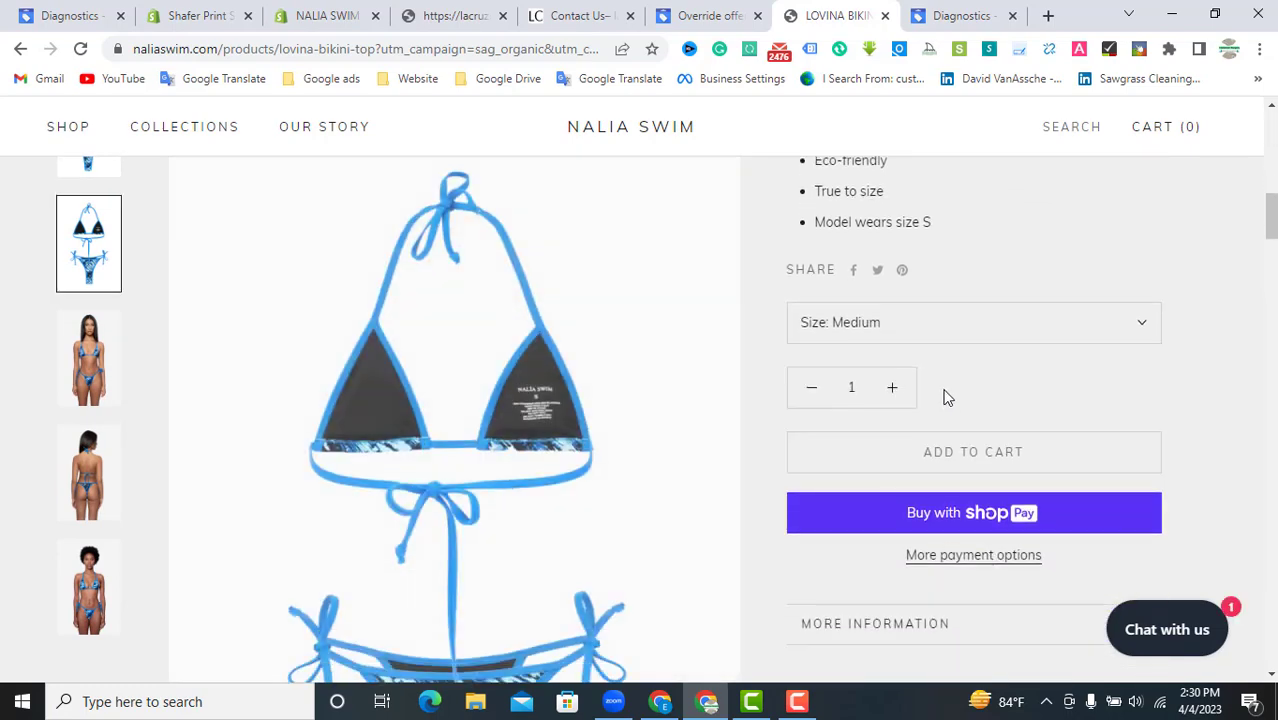
{"action": "scroll", "coordinate": [945, 397], "scroll_direction": "down", "scroll_amount": 3}
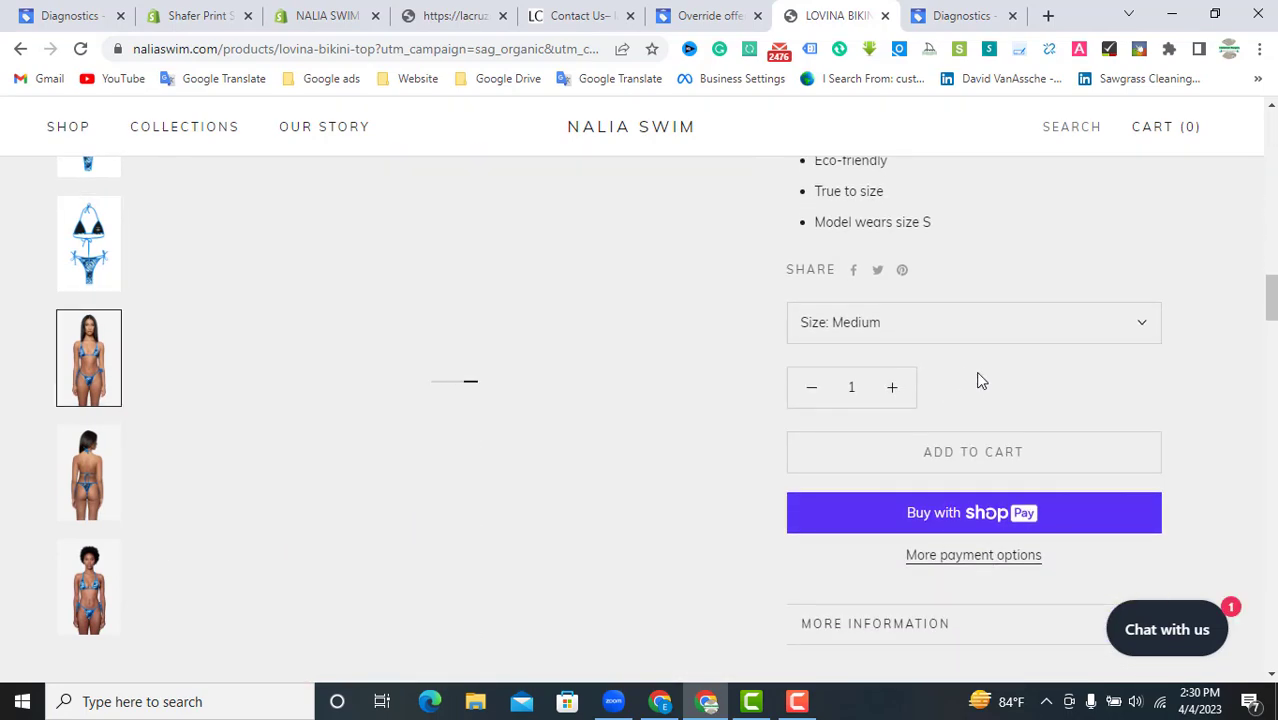
{"action": "scroll", "coordinate": [983, 367], "scroll_direction": "up", "scroll_amount": 10}
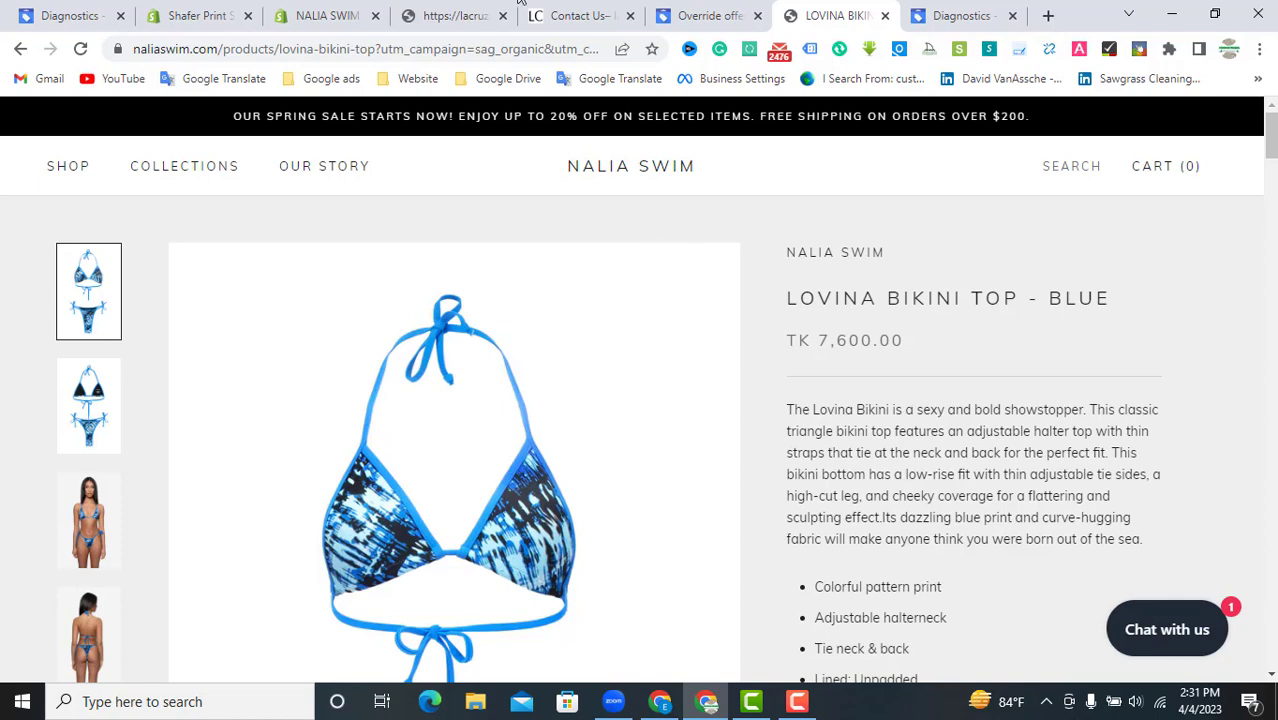
Step: Return to the product override form in Merchant Center and save the edited product
{"action": "left_click", "coordinate": [656, 9]}
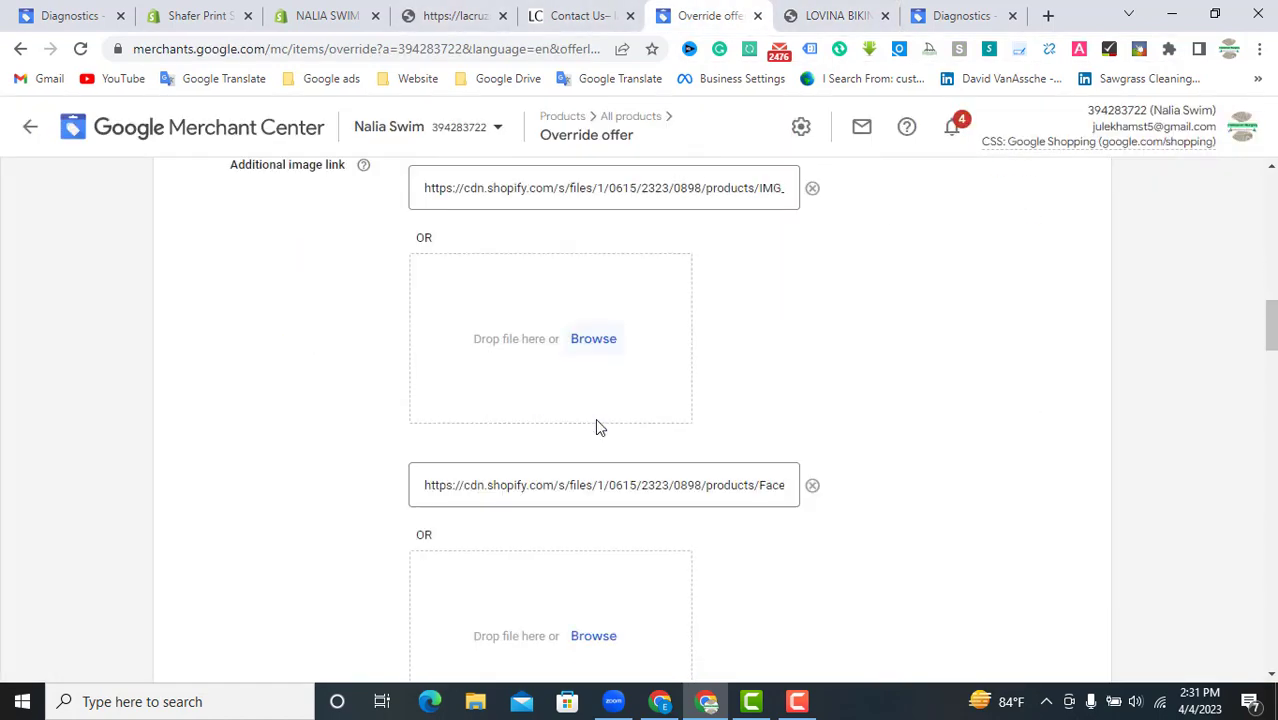
{"action": "scroll", "coordinate": [530, 500], "scroll_direction": "down", "scroll_amount": 2}
{"action": "scroll", "coordinate": [462, 568], "scroll_direction": "down", "scroll_amount": 20}
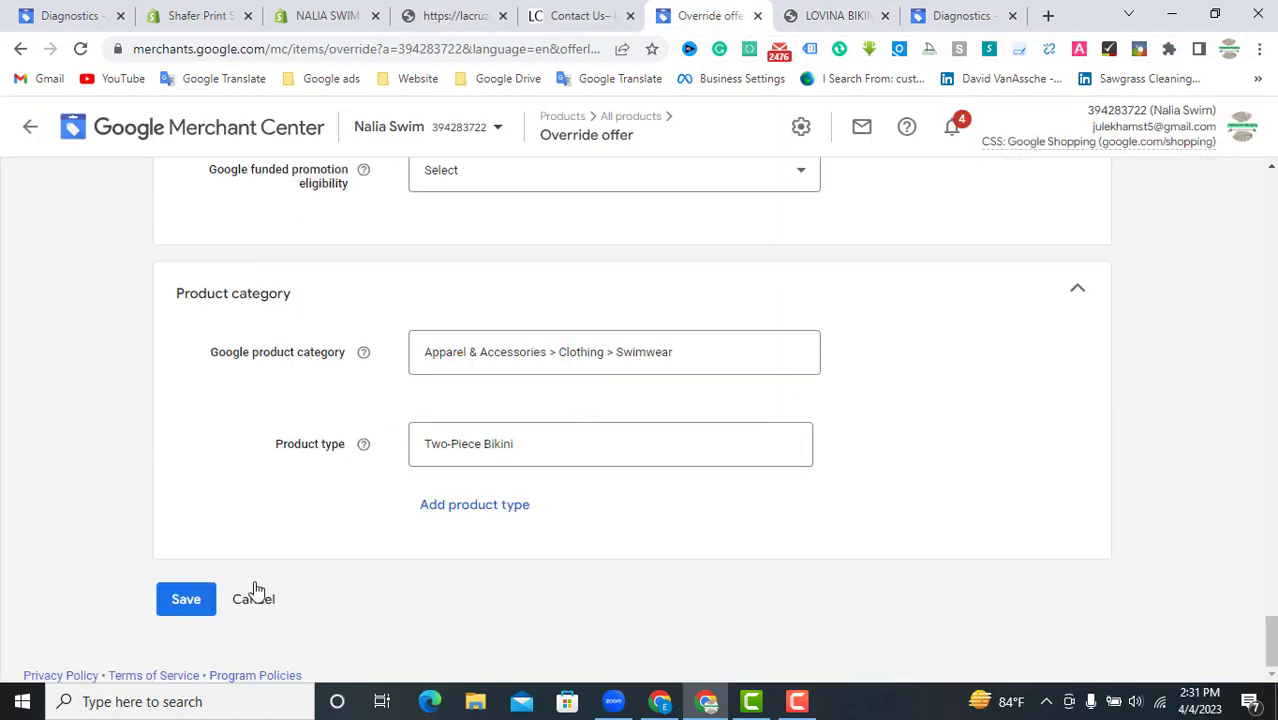
{"action": "left_click", "coordinate": [186, 601]}
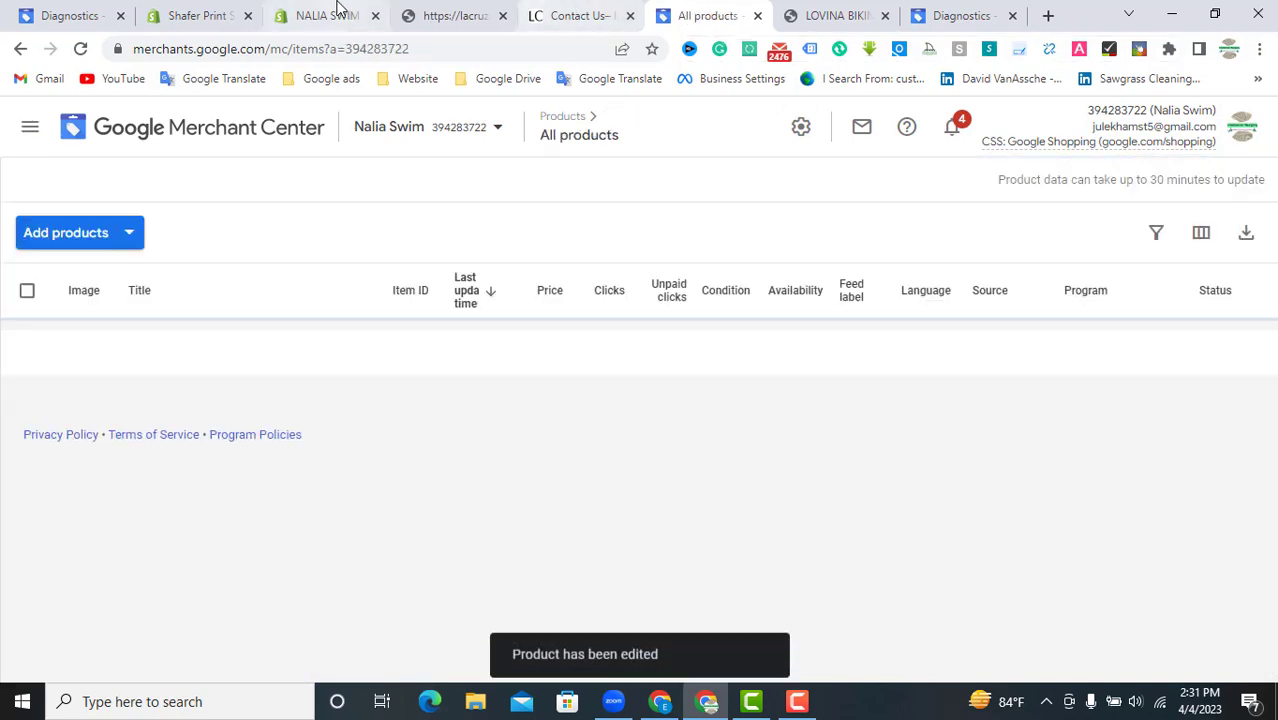
Step: Switch to the Nalia Swim Shopify admin and open the Google sales channel's product management for bulk editing
{"action": "left_click", "coordinate": [330, 14]}
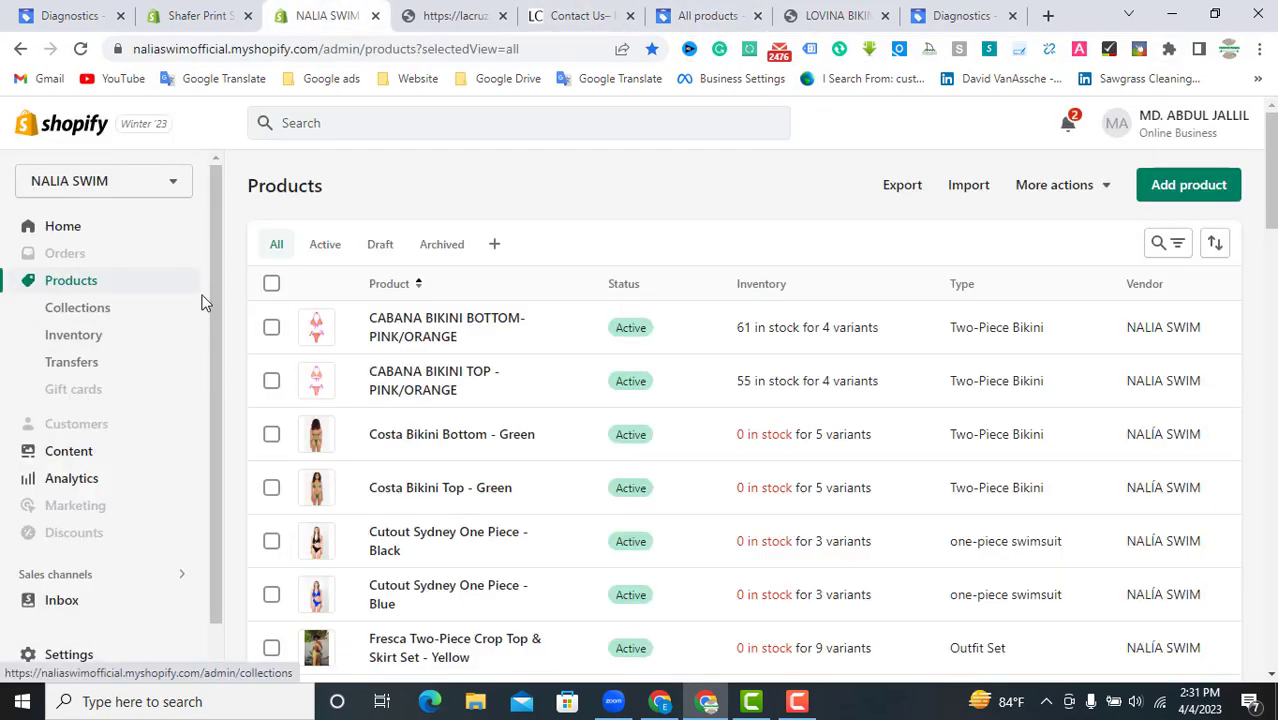
{"action": "left_click", "coordinate": [384, 139]}
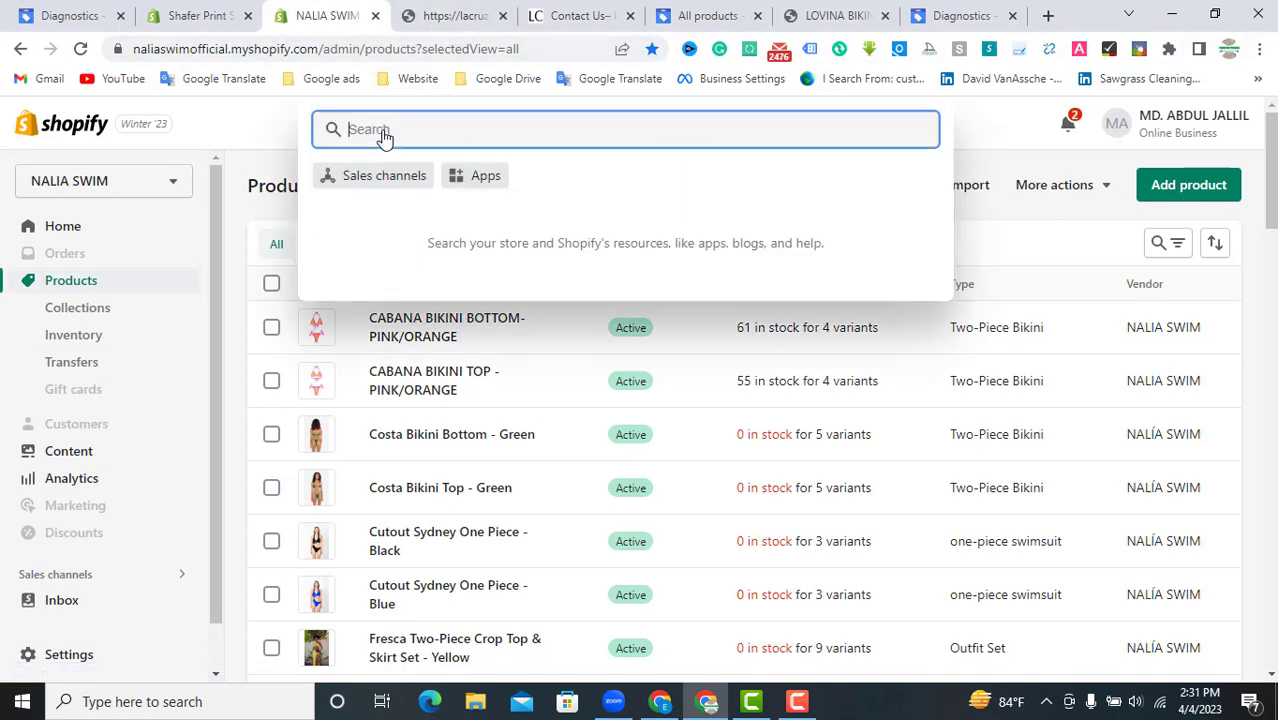
{"action": "left_click", "coordinate": [378, 174]}
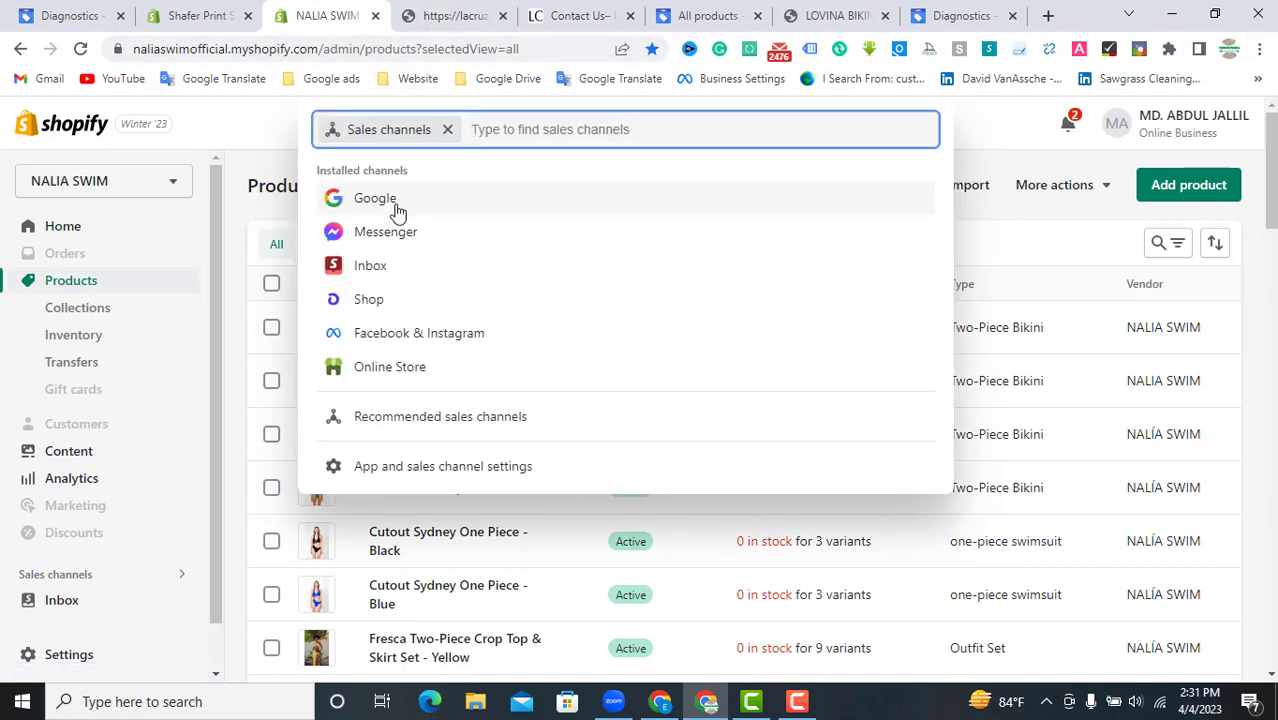
{"action": "left_click", "coordinate": [398, 210]}
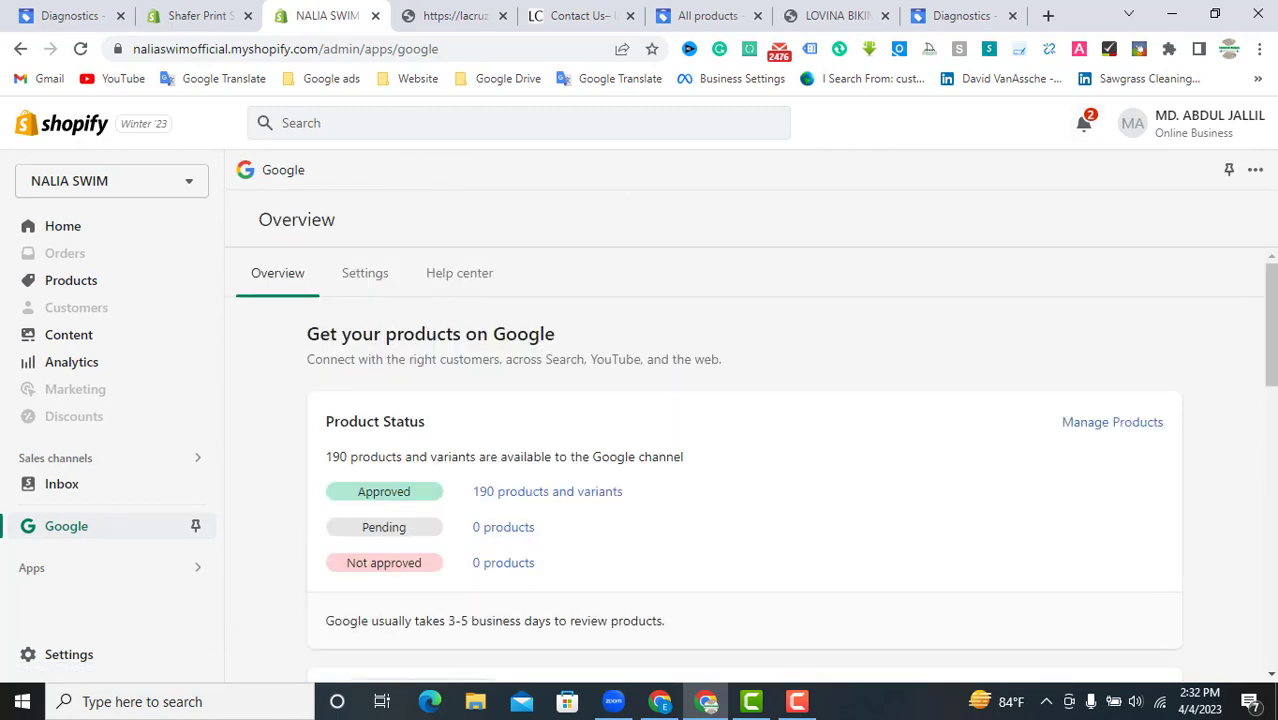
{"action": "left_click", "coordinate": [1138, 426]}
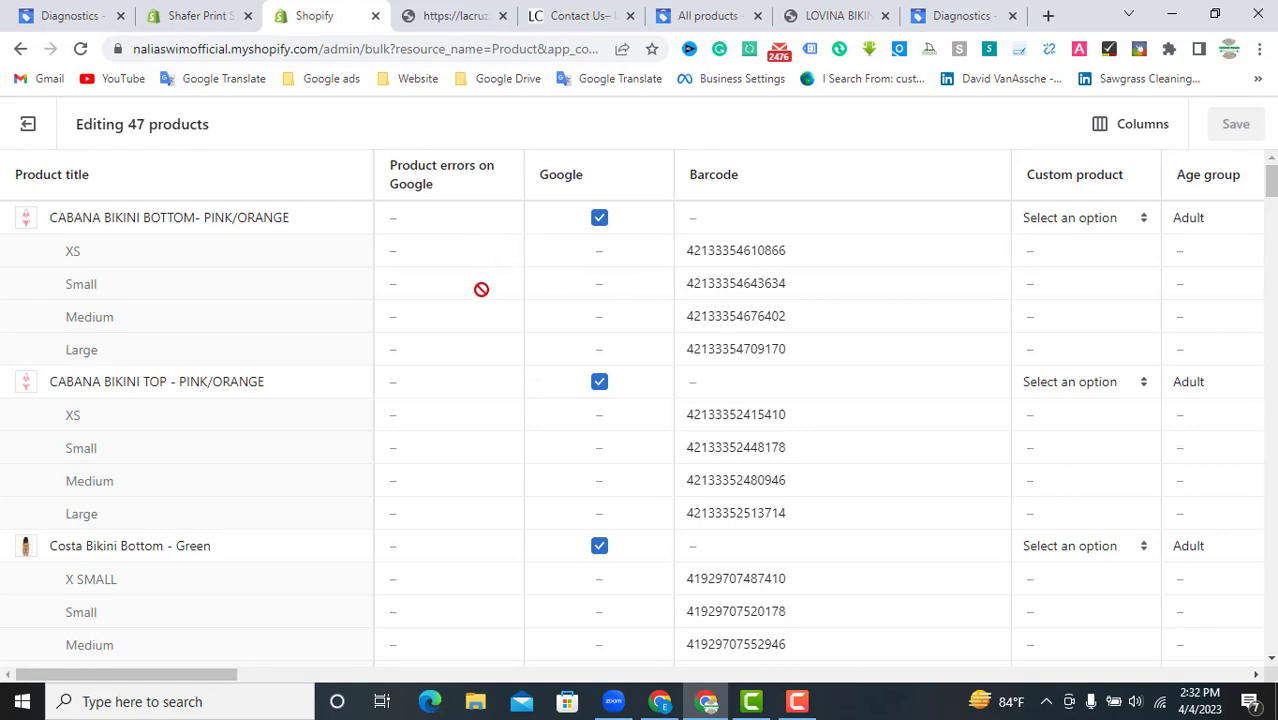
Step: Hide the Google and Barcode columns in the product bulk editor
{"action": "scroll", "coordinate": [480, 414], "scroll_direction": "down", "scroll_amount": 2}
{"action": "scroll", "coordinate": [480, 414], "scroll_direction": "down", "scroll_amount": 3}
{"action": "scroll", "coordinate": [451, 291], "scroll_direction": "up", "scroll_amount": 5}
{"action": "left_click", "coordinate": [845, 289]}
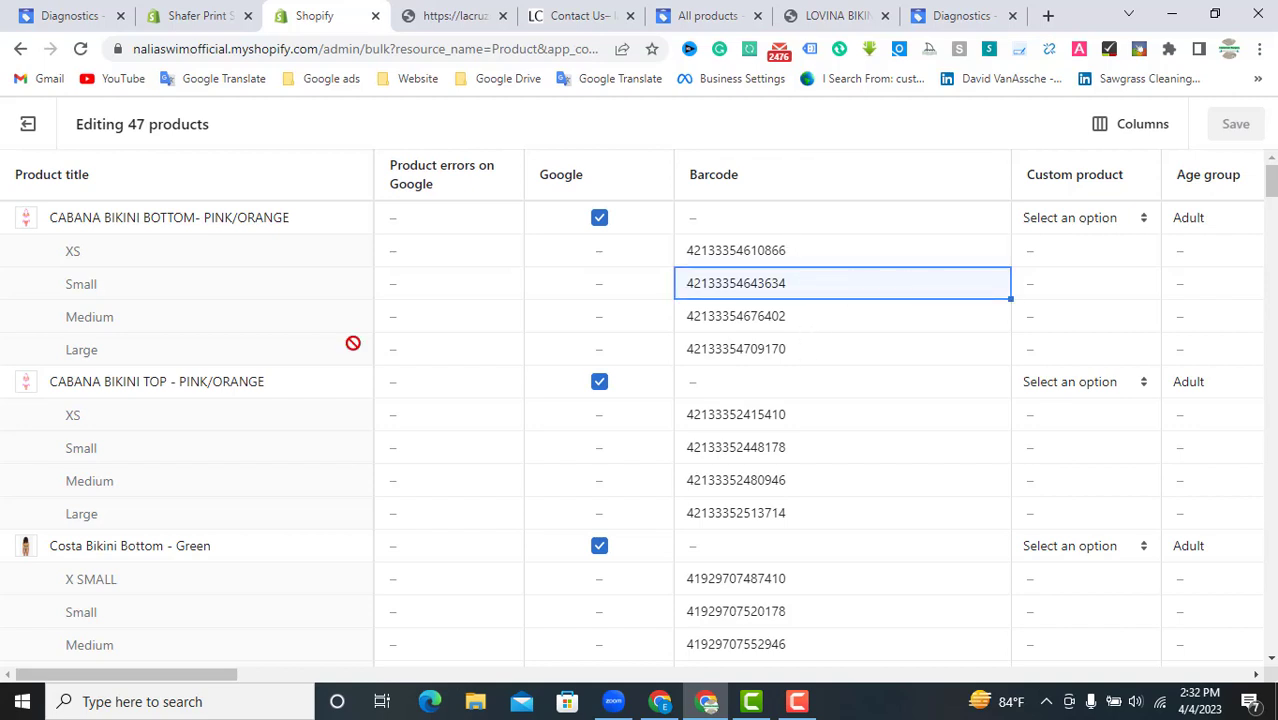
{"action": "left_click", "coordinate": [1110, 128]}
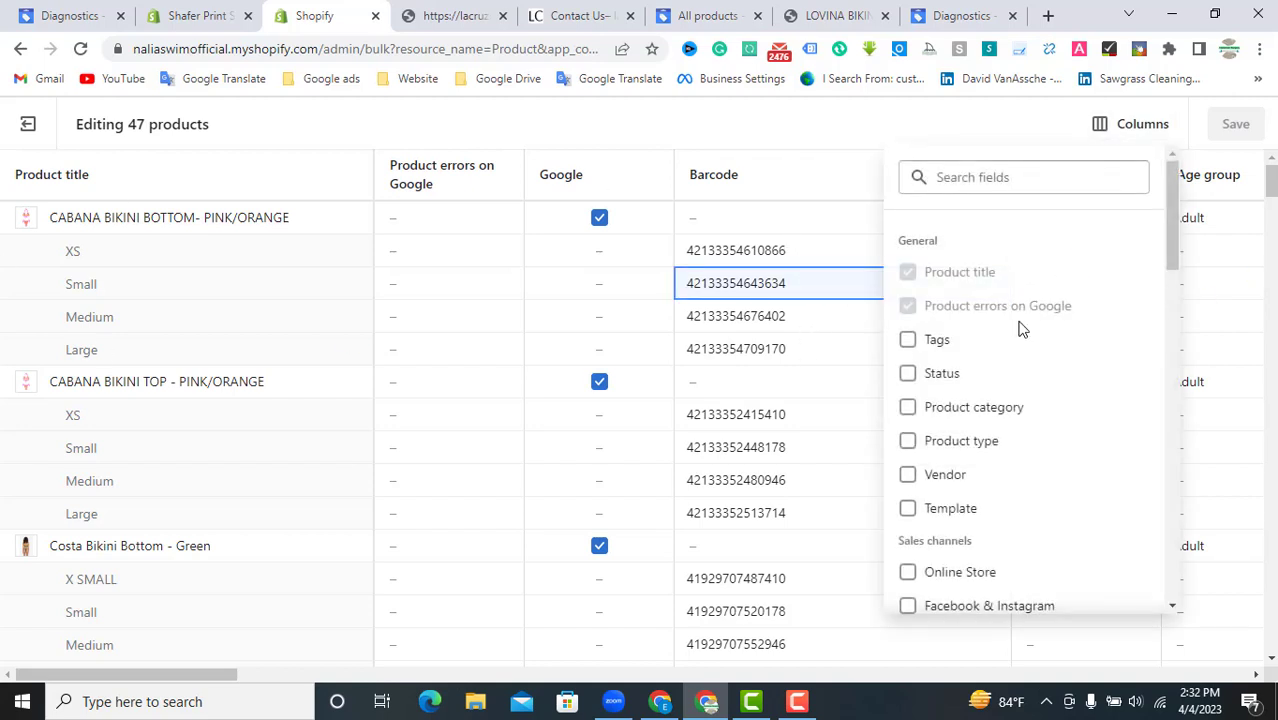
{"action": "scroll", "coordinate": [960, 385], "scroll_direction": "down", "scroll_amount": 3}
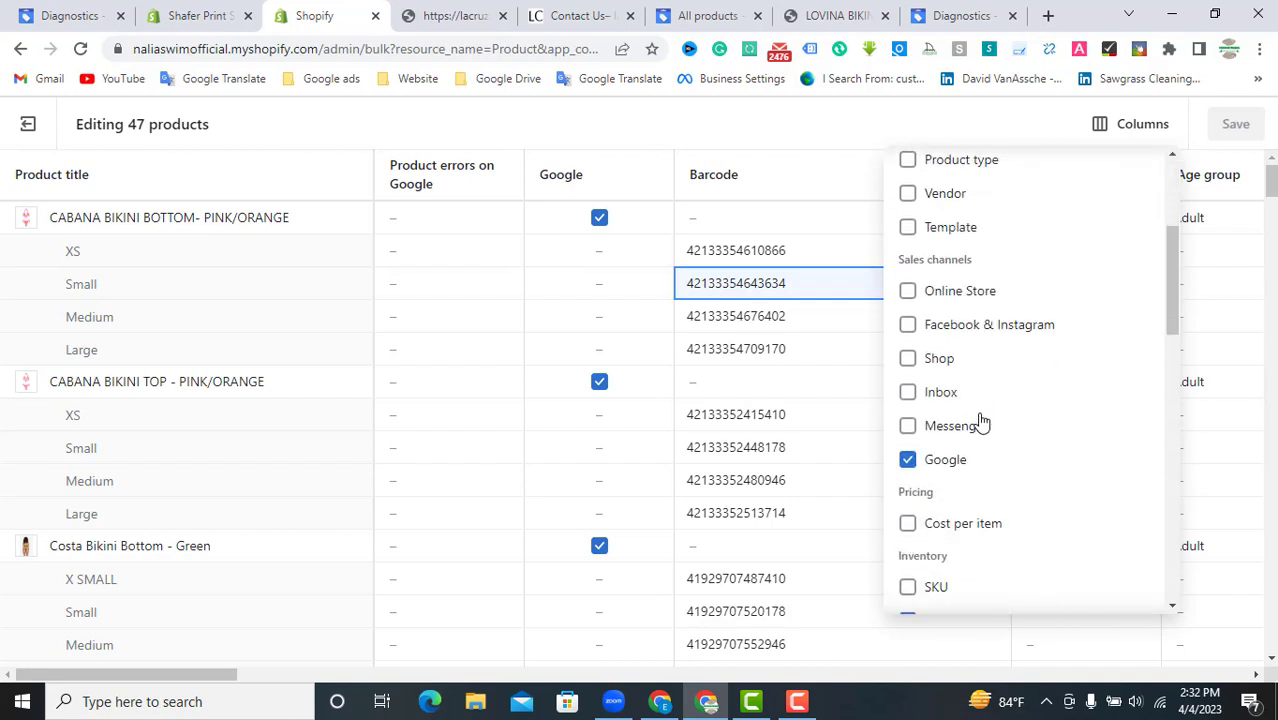
{"action": "left_click", "coordinate": [908, 460]}
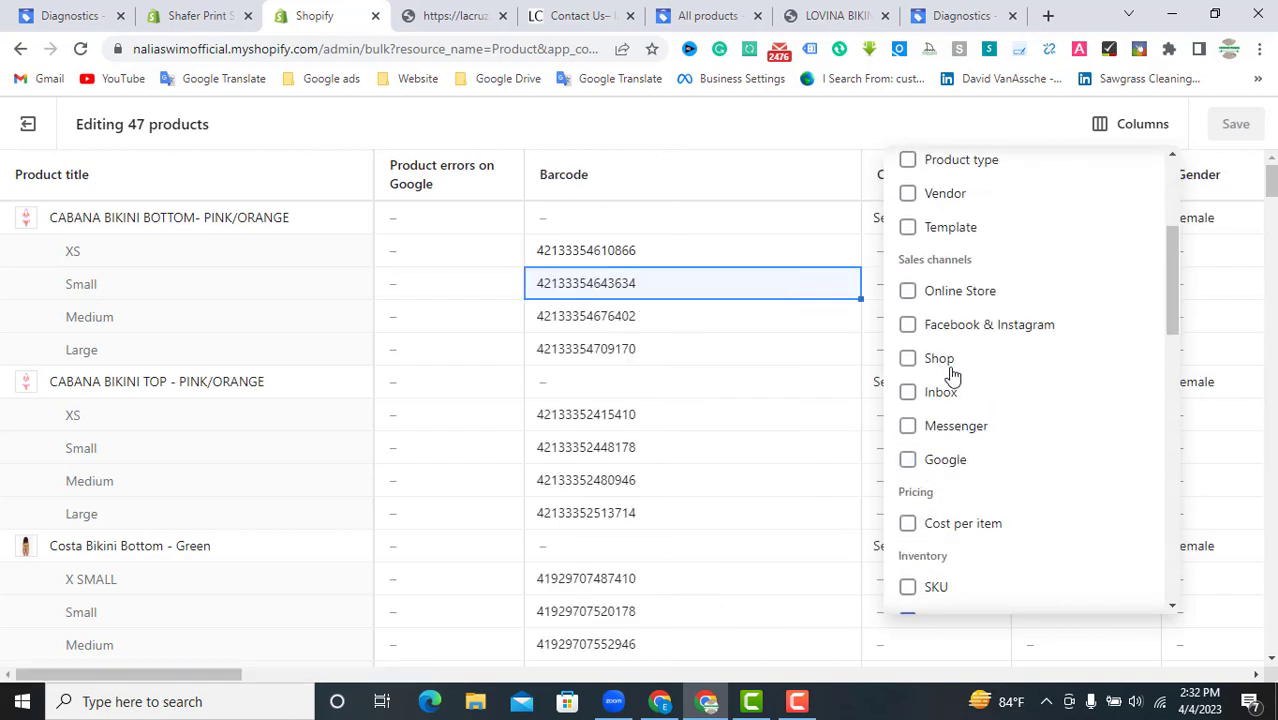
{"action": "scroll", "coordinate": [968, 480], "scroll_direction": "down", "scroll_amount": 2}
{"action": "left_click", "coordinate": [925, 443]}
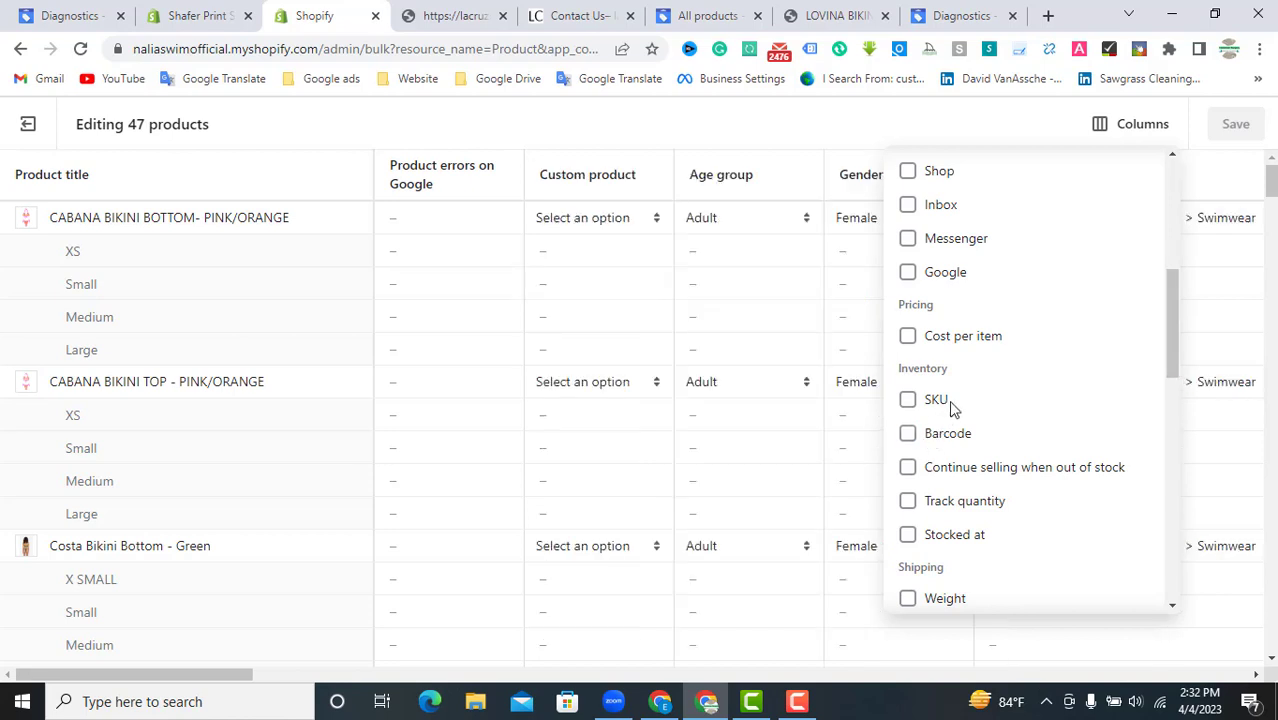
Step: Hide the Custom product, Google product category and Condition columns of the Google metafields
{"action": "scroll", "coordinate": [958, 410], "scroll_direction": "down", "scroll_amount": 2}
{"action": "scroll", "coordinate": [962, 412], "scroll_direction": "down", "scroll_amount": 3}
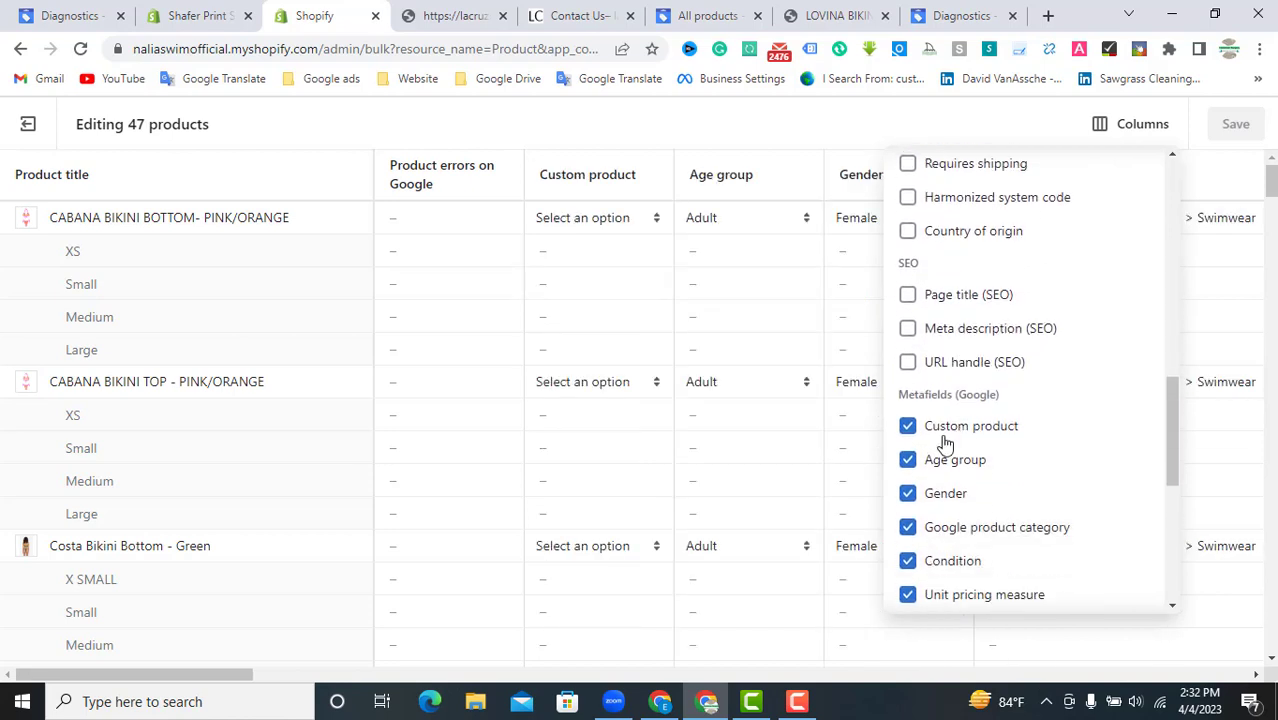
{"action": "left_click", "coordinate": [938, 432]}
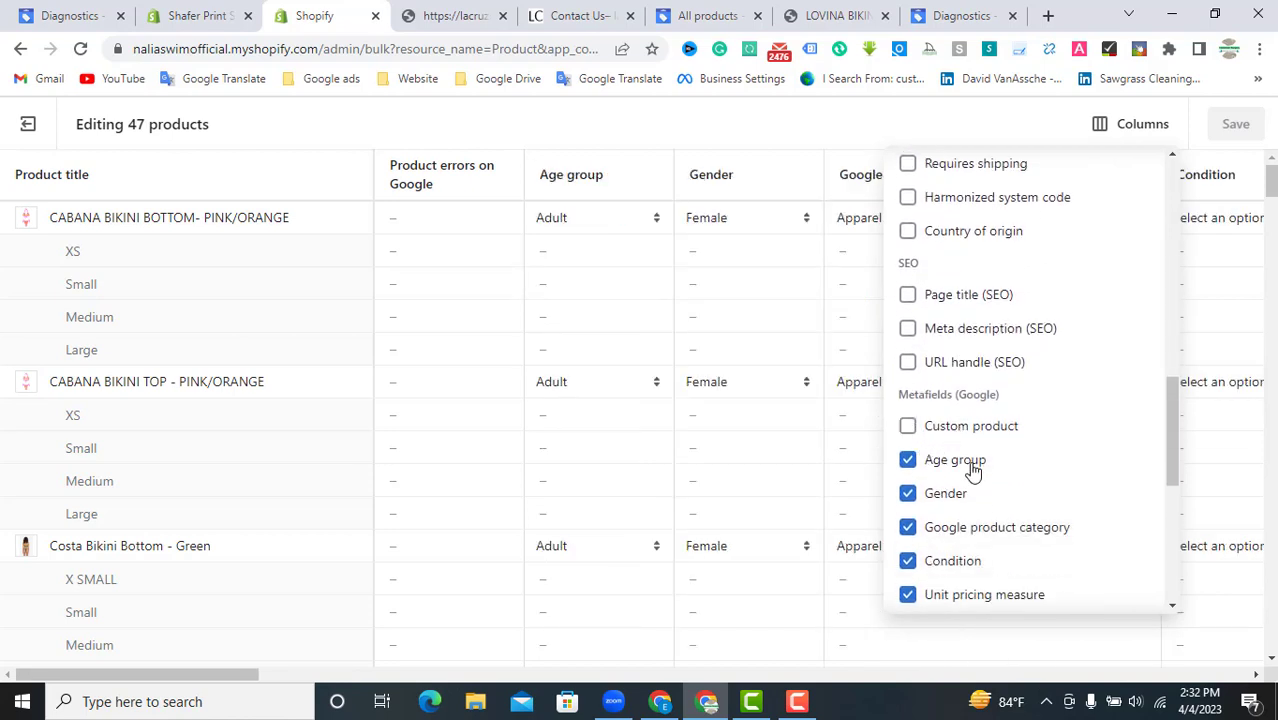
{"action": "left_click", "coordinate": [926, 527]}
{"action": "scroll", "coordinate": [960, 470], "scroll_direction": "down", "scroll_amount": 1}
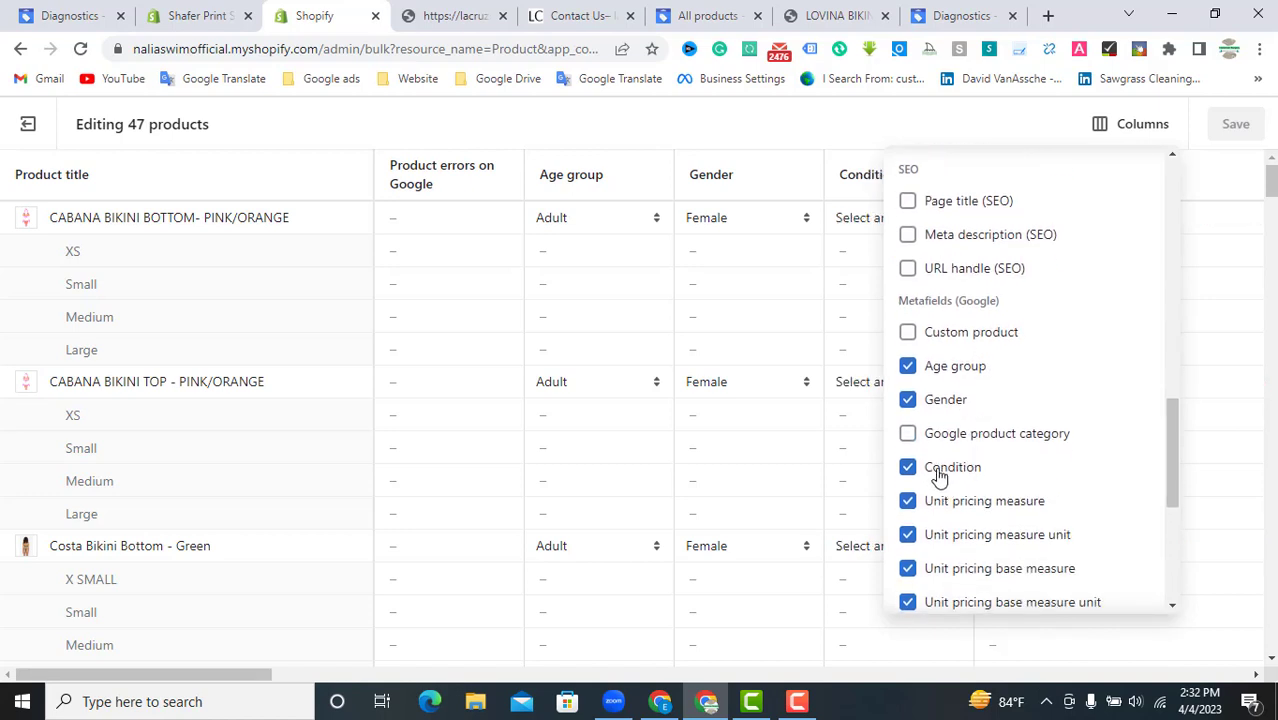
{"action": "left_click", "coordinate": [938, 477]}
Step: Hide the four unit pricing measure and base measure columns and the Mpn column
{"action": "scroll", "coordinate": [990, 440], "scroll_direction": "down", "scroll_amount": 1}
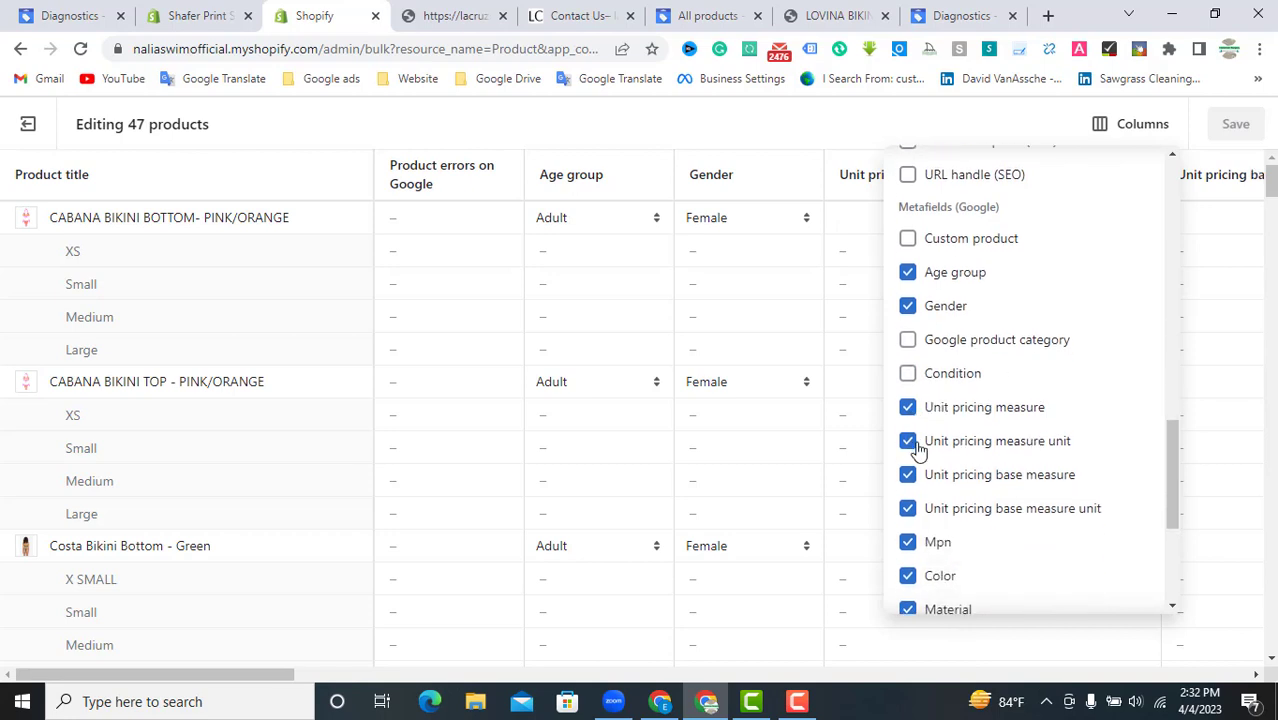
{"action": "left_click", "coordinate": [910, 443]}
{"action": "left_click", "coordinate": [910, 476]}
{"action": "left_click", "coordinate": [910, 509]}
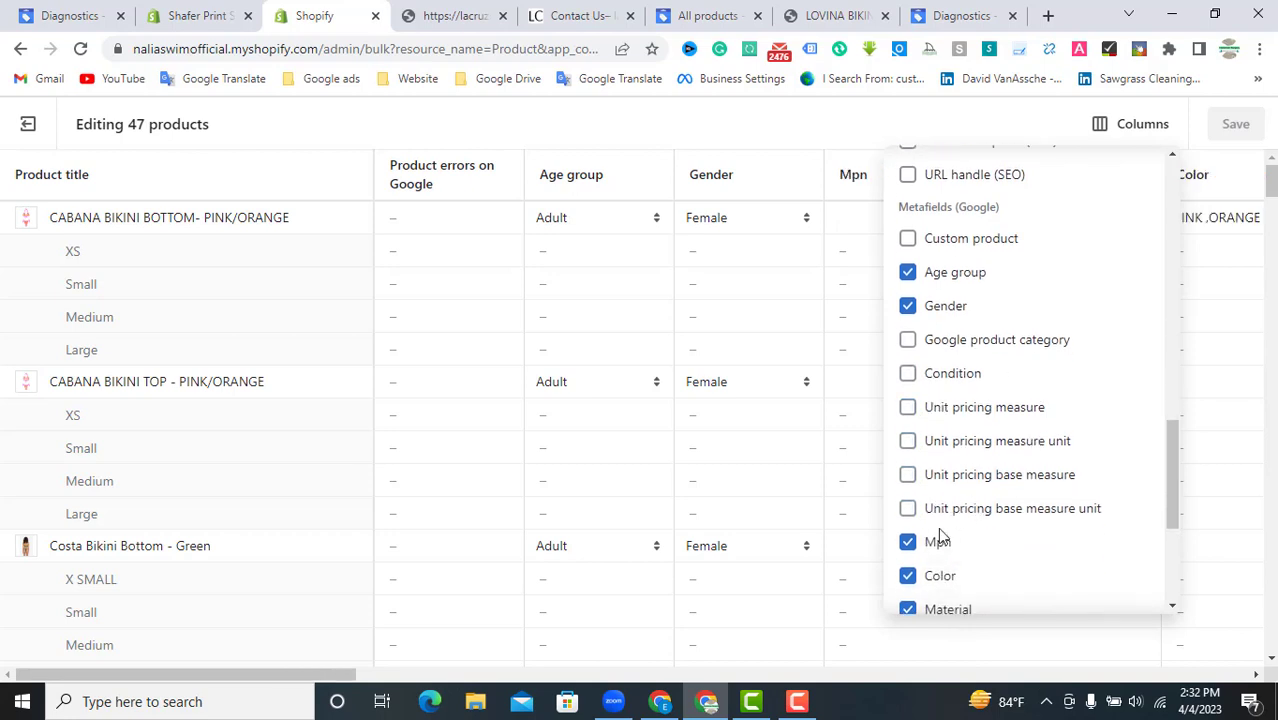
{"action": "left_click", "coordinate": [928, 545]}
Step: Hide the Material, Size type, Size system, Custom label 0 and Custom label 1 columns, then close the column list
{"action": "scroll", "coordinate": [985, 449], "scroll_direction": "down", "scroll_amount": 2}
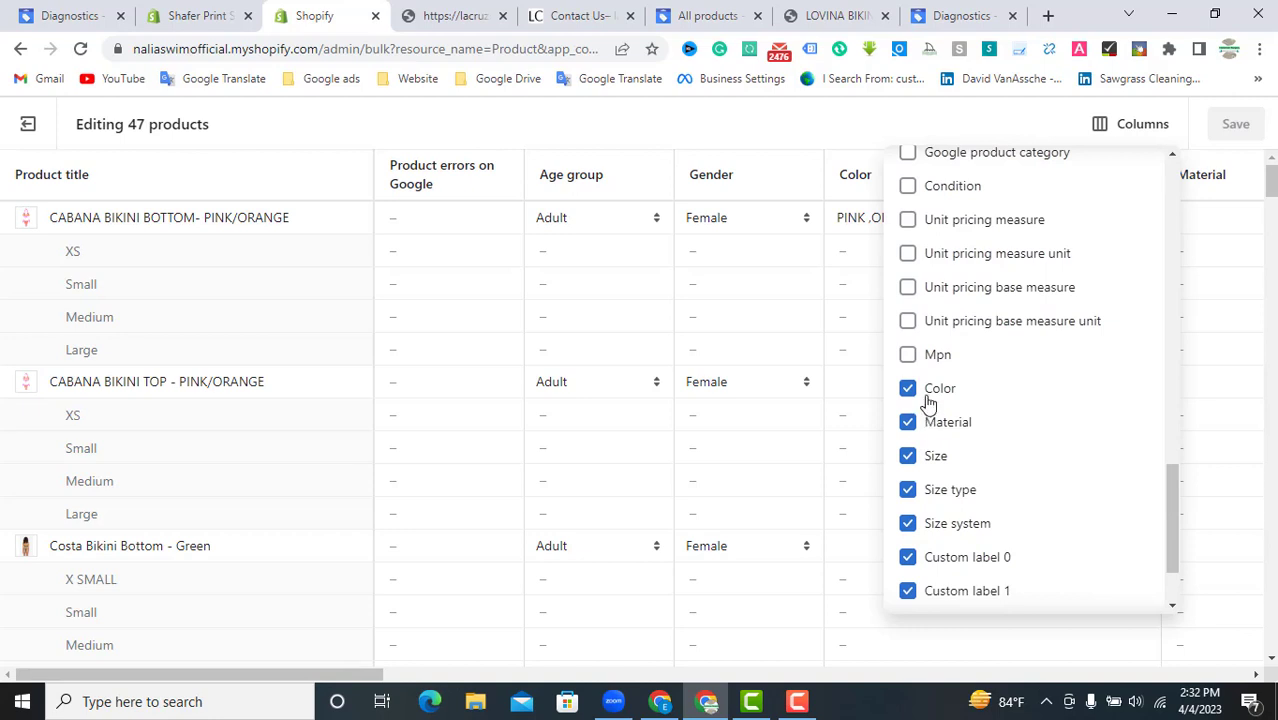
{"action": "left_click", "coordinate": [938, 422]}
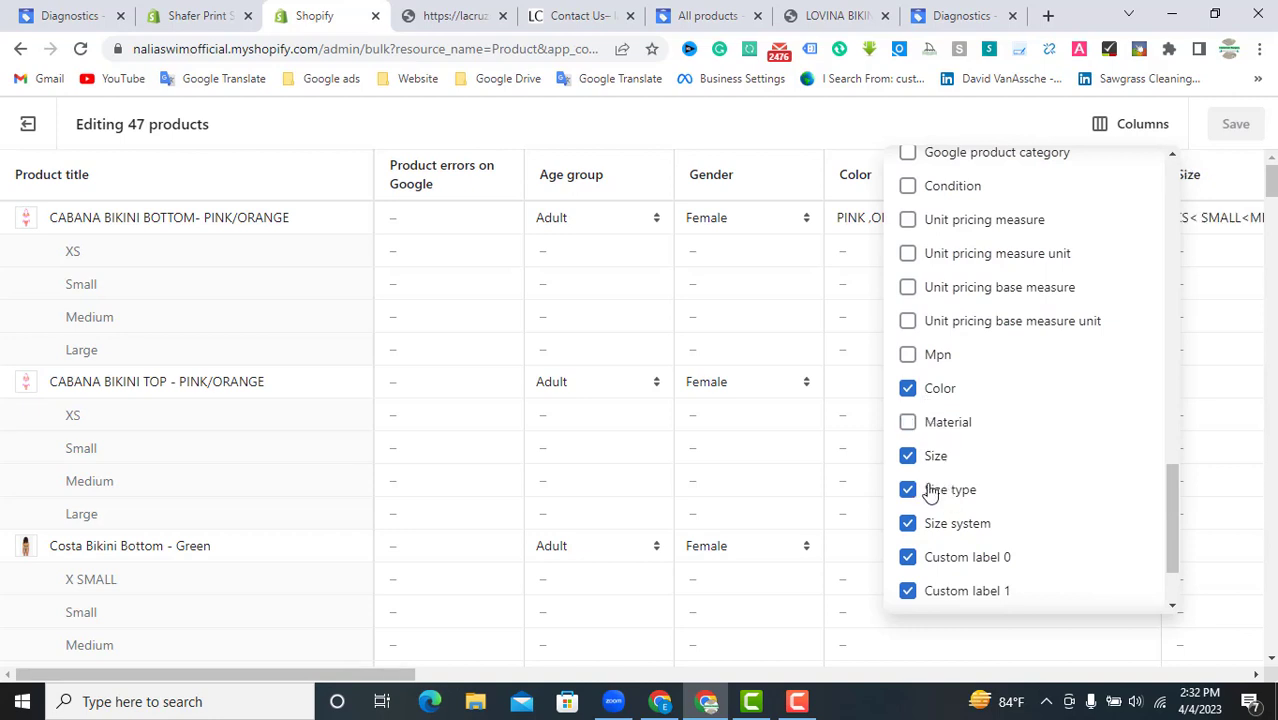
{"action": "left_click", "coordinate": [940, 489]}
{"action": "left_click", "coordinate": [912, 526]}
{"action": "left_click", "coordinate": [908, 557]}
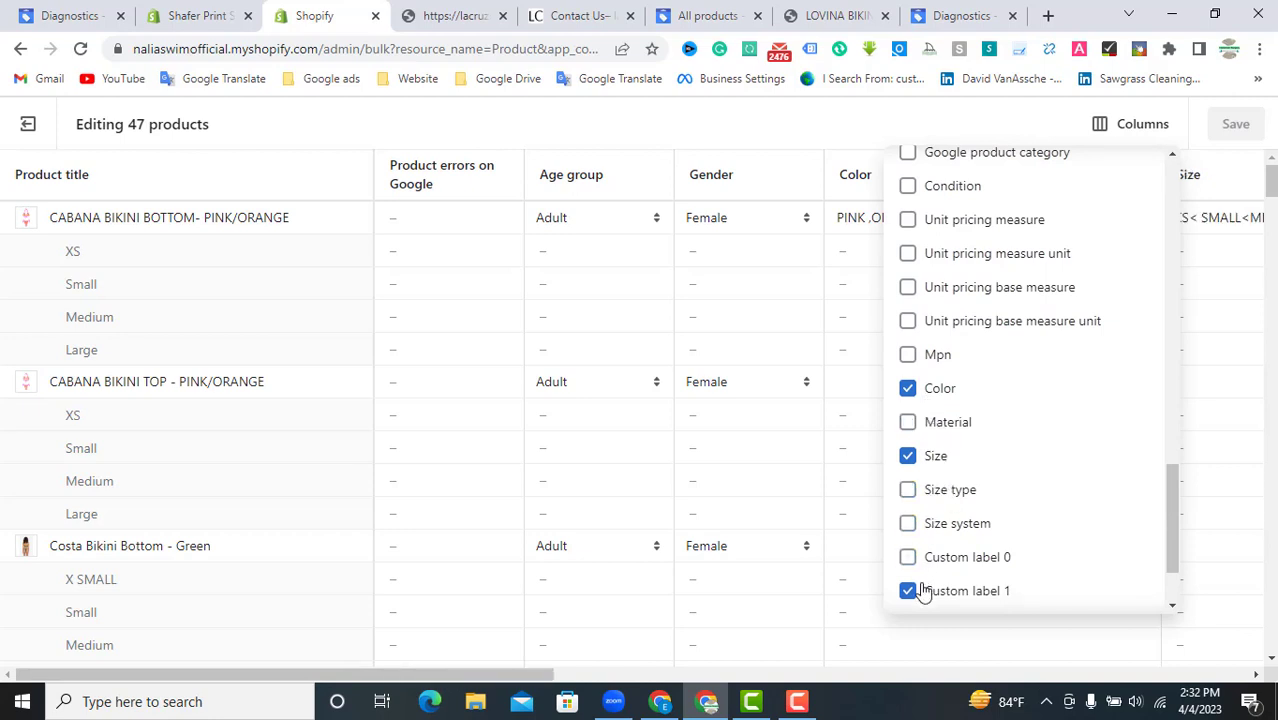
{"action": "left_click", "coordinate": [910, 590]}
{"action": "scroll", "coordinate": [1187, 441], "scroll_direction": "down", "scroll_amount": 2}
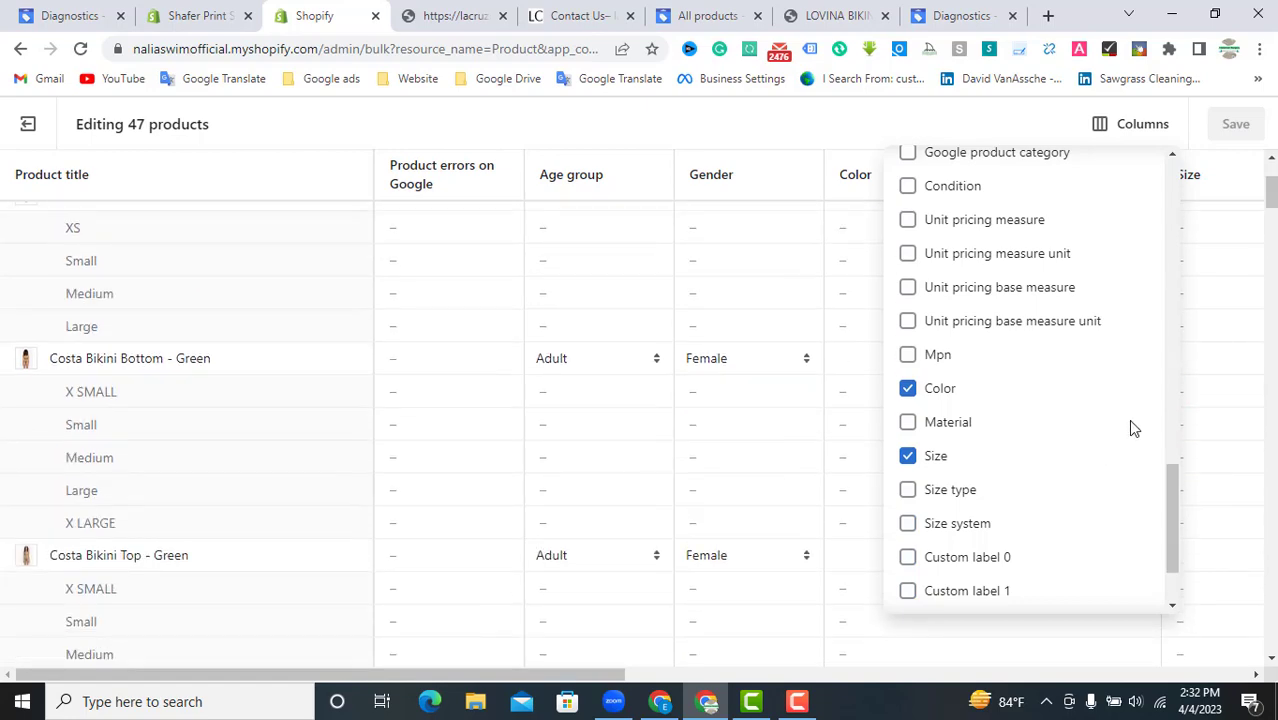
{"action": "left_click", "coordinate": [1203, 338]}
Step: Find the products without an age group and set LILIA BIKINI BOTTOM - PURPLE to Adult
{"action": "scroll", "coordinate": [960, 360], "scroll_direction": "up", "scroll_amount": 2}
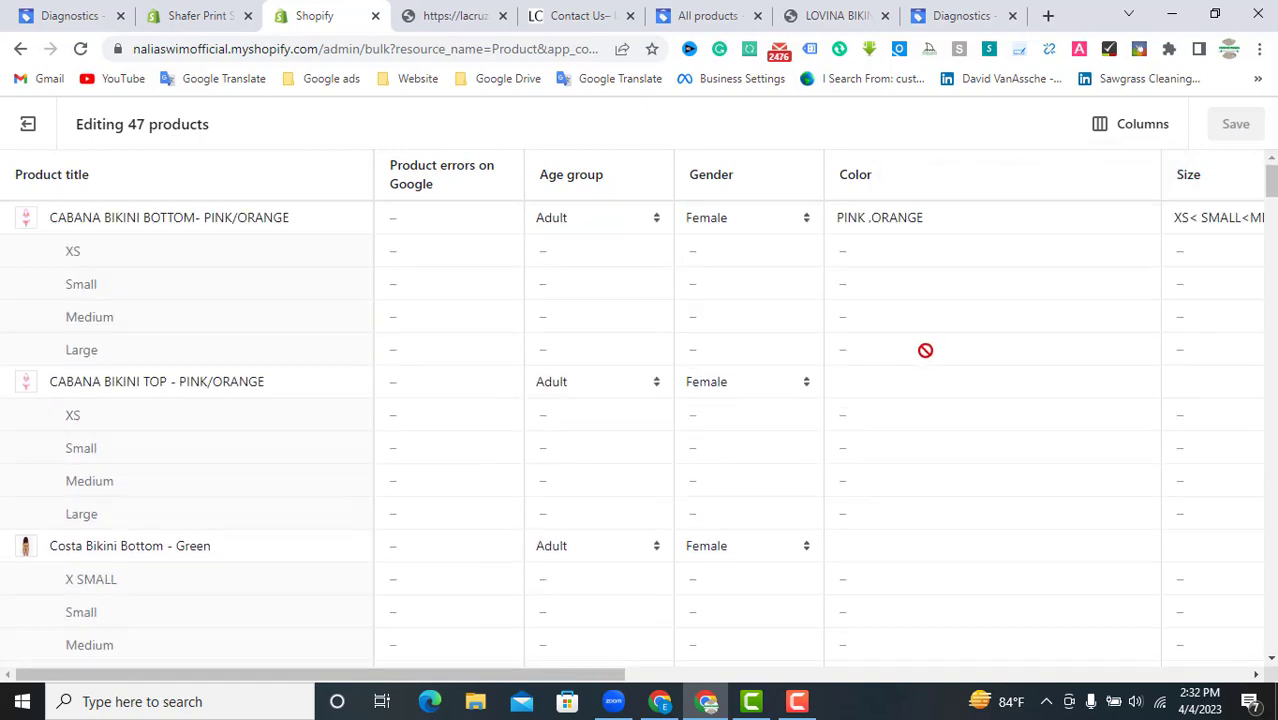
{"action": "scroll", "coordinate": [586, 465], "scroll_direction": "down", "scroll_amount": 10}
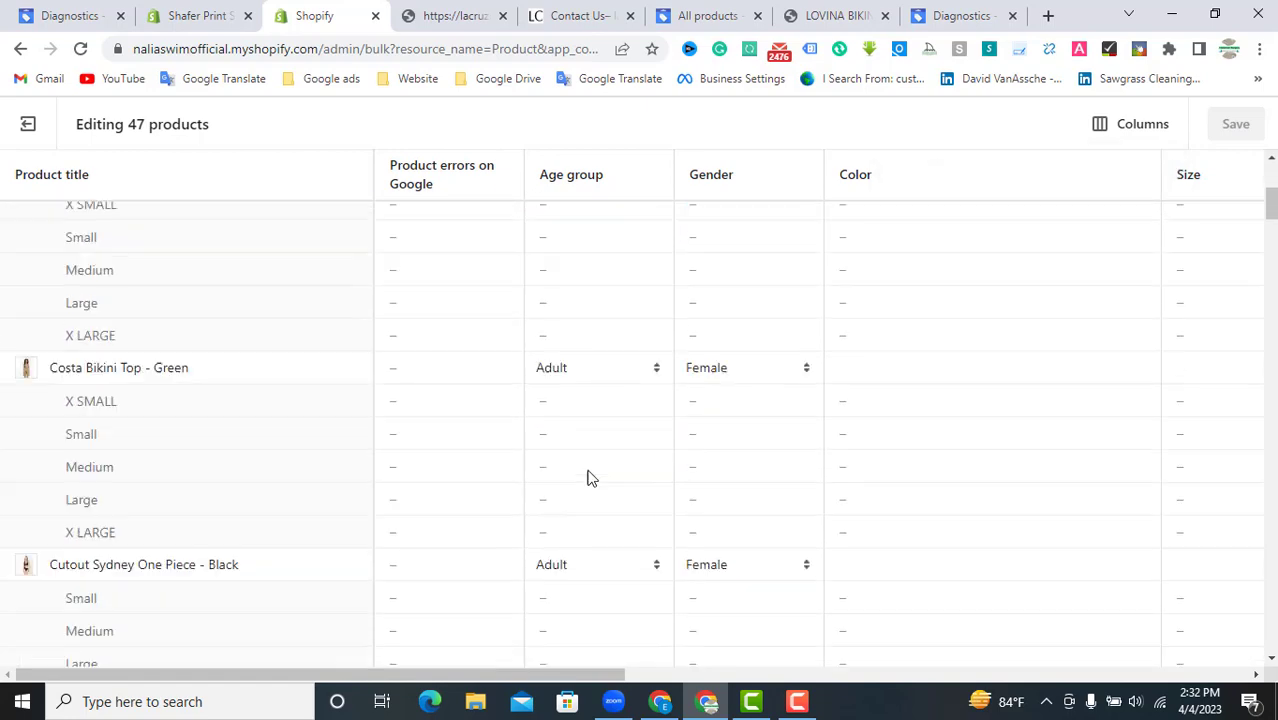
{"action": "scroll", "coordinate": [586, 465], "scroll_direction": "down", "scroll_amount": 10}
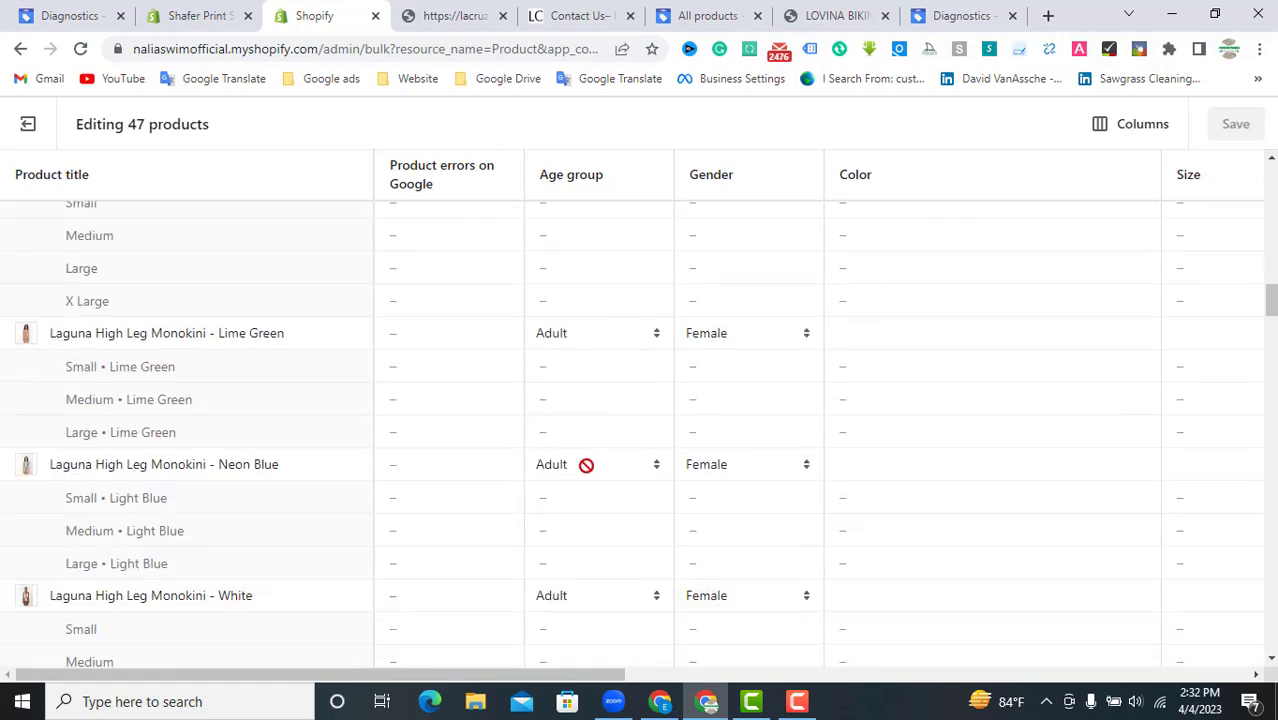
{"action": "scroll", "coordinate": [601, 470], "scroll_direction": "down", "scroll_amount": 3}
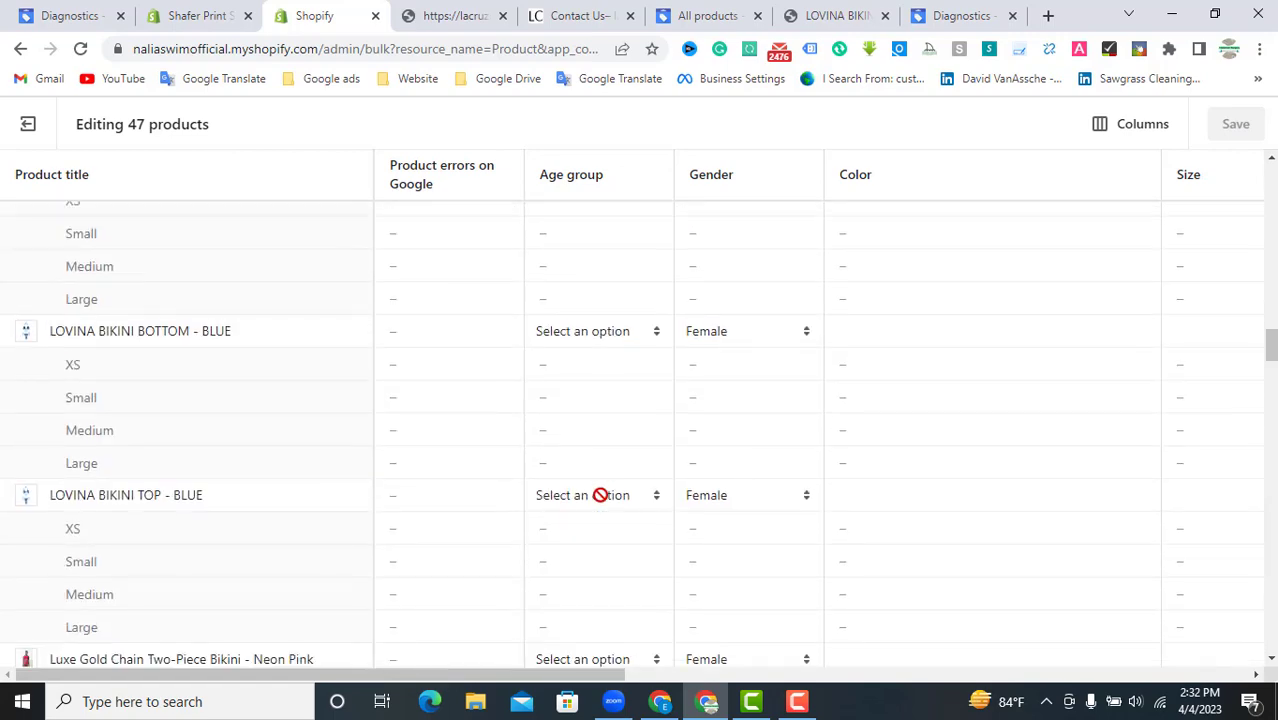
{"action": "scroll", "coordinate": [602, 467], "scroll_direction": "up", "scroll_amount": 5}
{"action": "scroll", "coordinate": [602, 468], "scroll_direction": "up", "scroll_amount": 4}
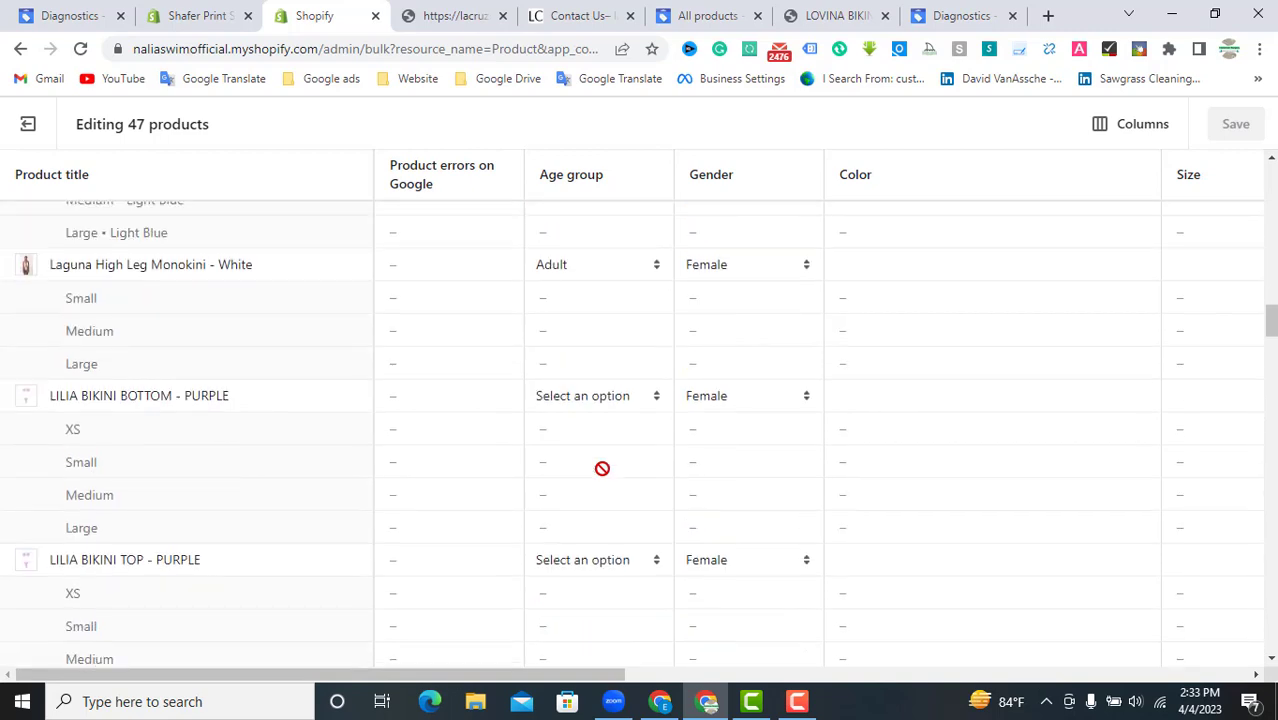
{"action": "scroll", "coordinate": [605, 470], "scroll_direction": "down", "scroll_amount": 1}
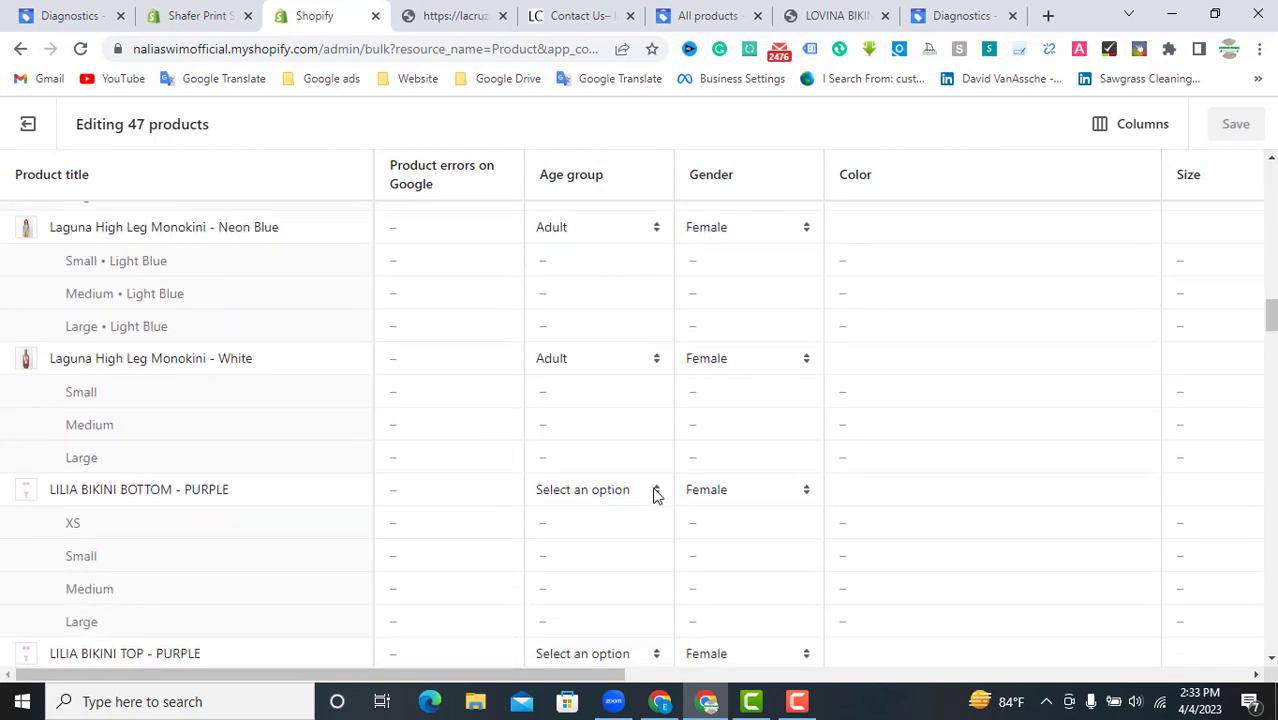
{"action": "left_click", "coordinate": [656, 492]}
{"action": "left_click", "coordinate": [645, 493]}
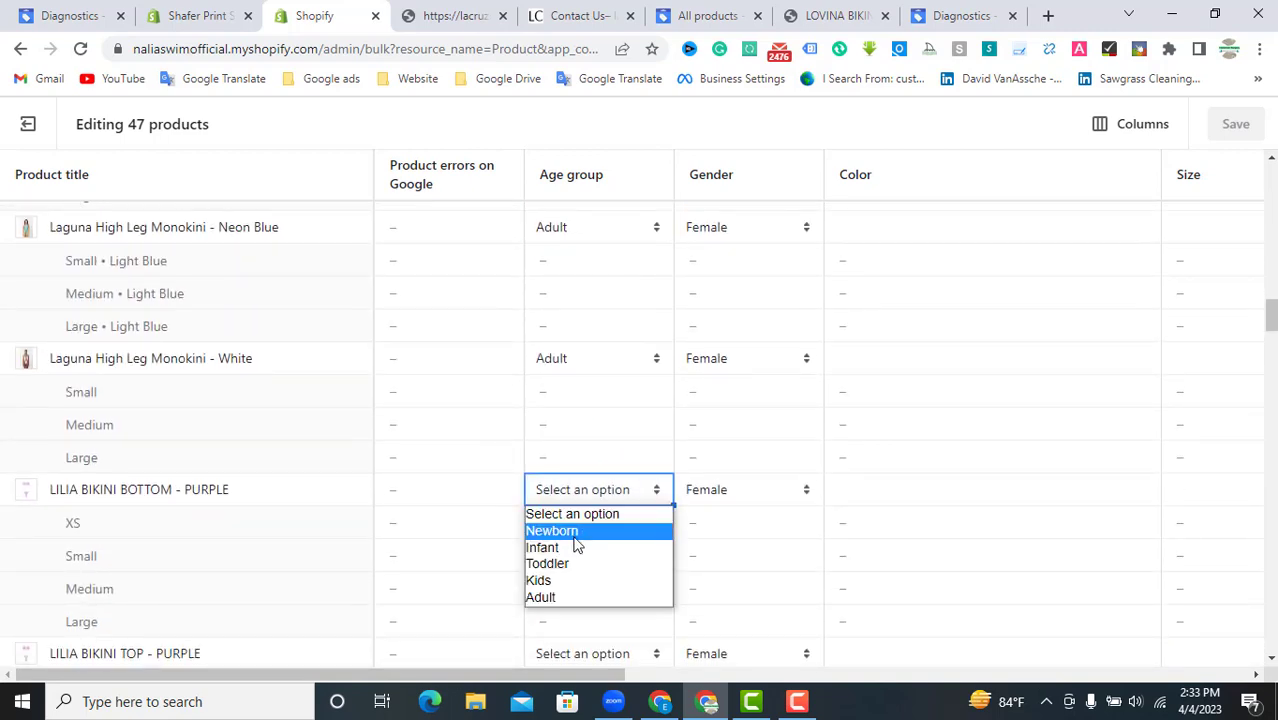
{"action": "left_click", "coordinate": [553, 594]}
Step: Set the age group of LILIA BIKINI TOP - PURPLE to Adult
{"action": "scroll", "coordinate": [605, 516], "scroll_direction": "down", "scroll_amount": 2}
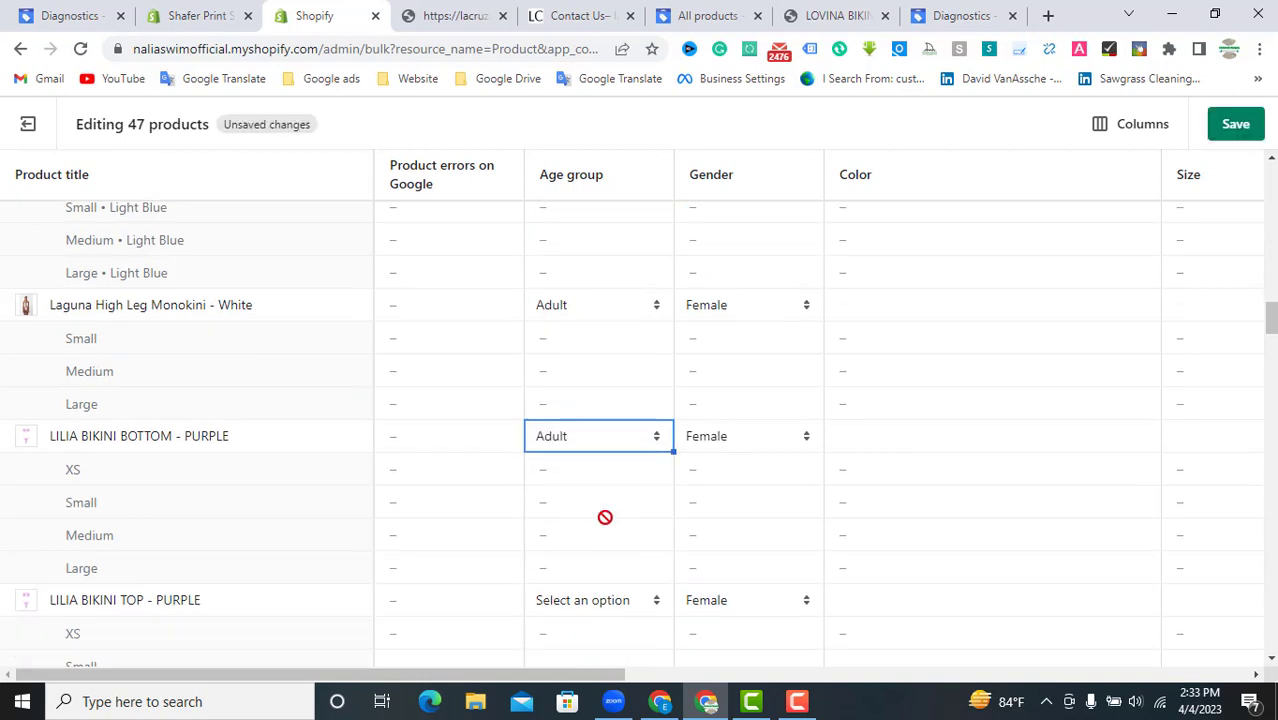
{"action": "left_click", "coordinate": [645, 472]}
{"action": "left_click", "coordinate": [644, 474]}
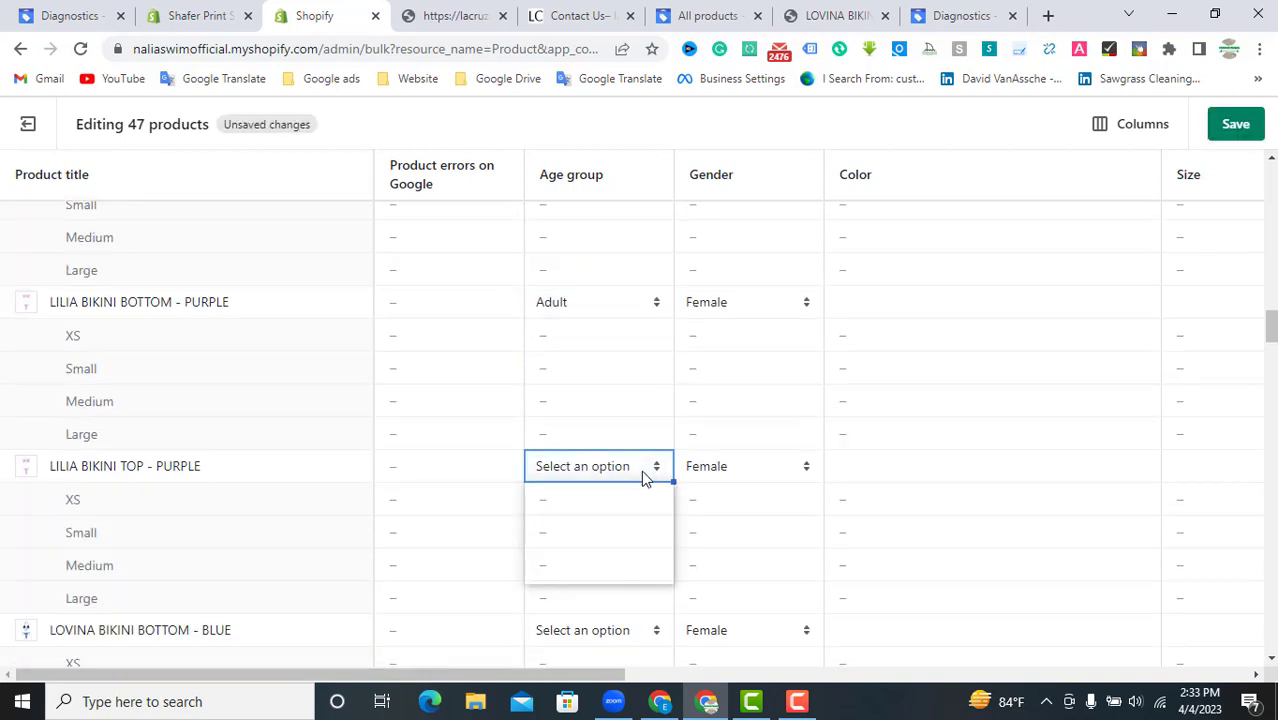
{"action": "left_click", "coordinate": [588, 570]}
Step: Set the age group of LOVINA BIKINI BOTTOM - BLUE and LOVINA BIKINI TOP - BLUE to Adult
{"action": "scroll", "coordinate": [617, 469], "scroll_direction": "down", "scroll_amount": 2}
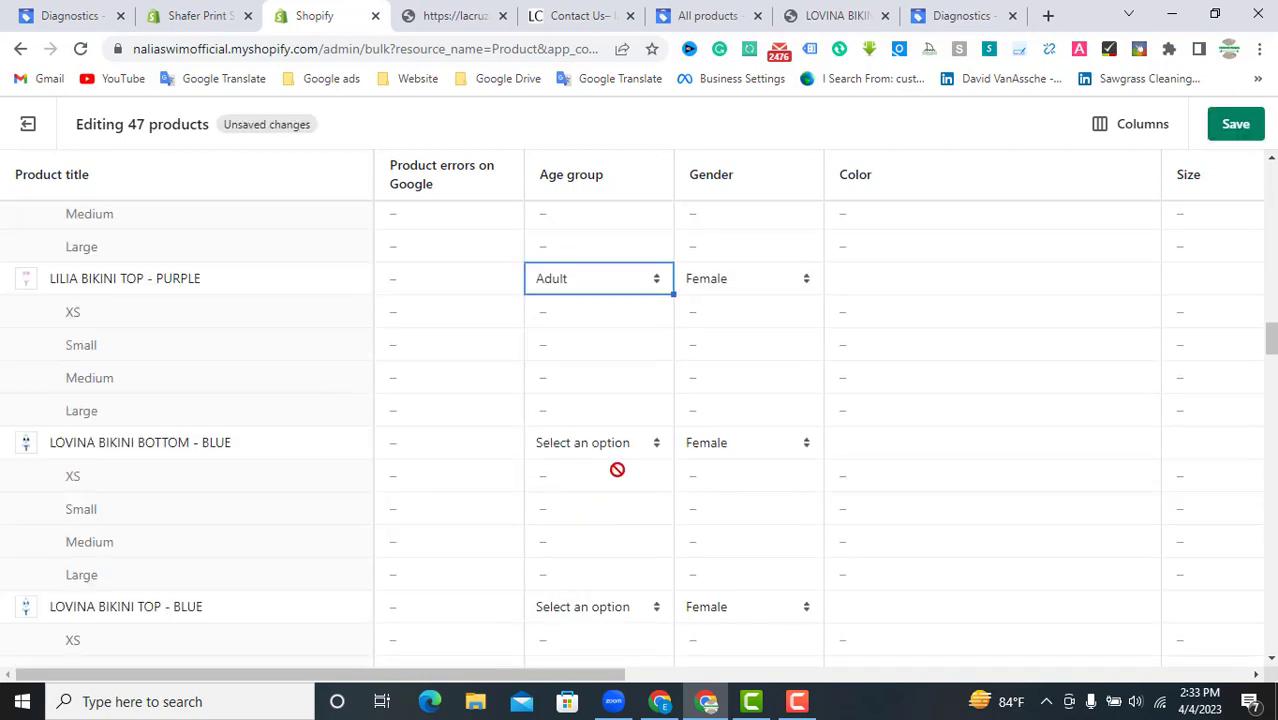
{"action": "left_click", "coordinate": [623, 446]}
{"action": "left_click", "coordinate": [623, 446]}
{"action": "left_click", "coordinate": [590, 548]}
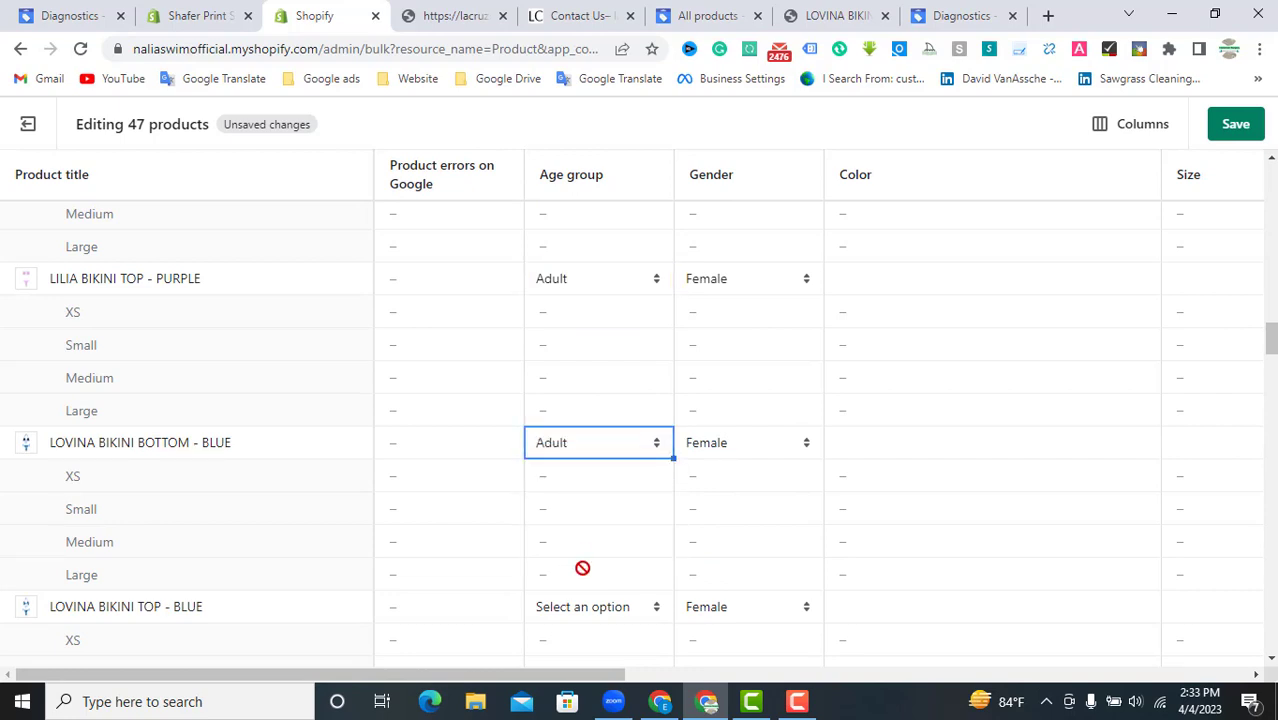
{"action": "left_click", "coordinate": [580, 606]}
{"action": "left_click", "coordinate": [580, 606]}
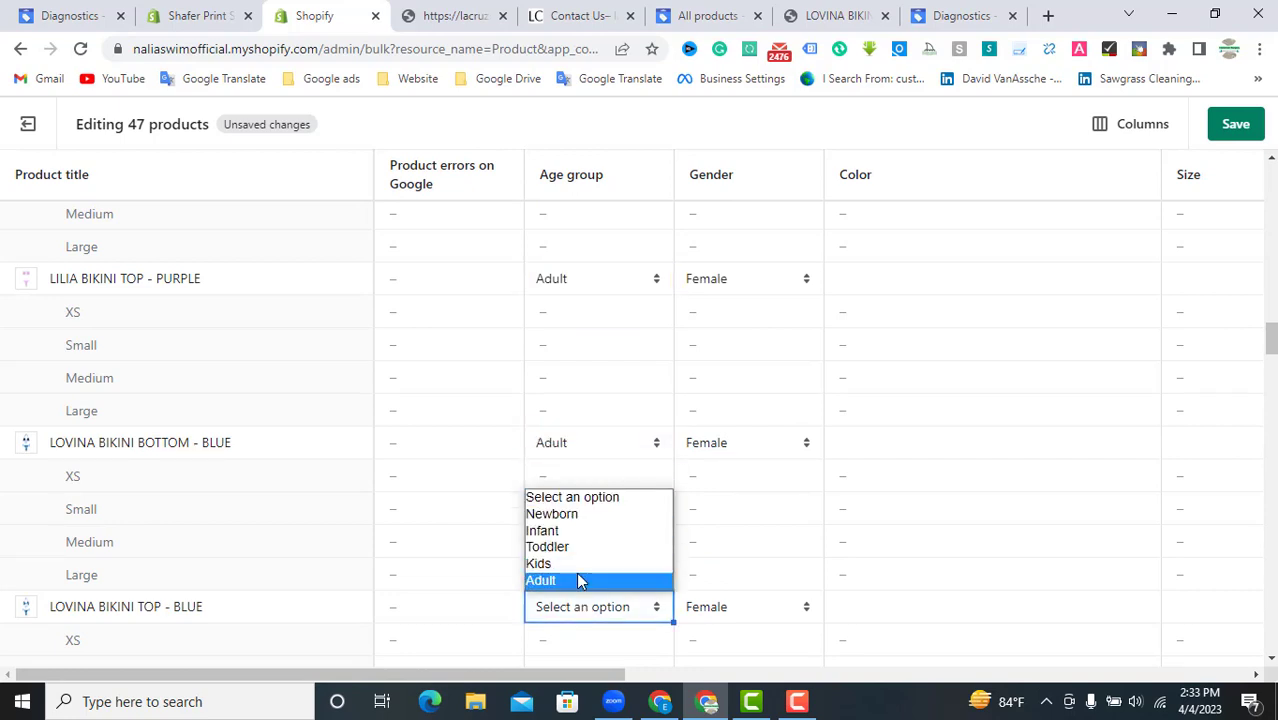
{"action": "left_click", "coordinate": [579, 579]}
Step: Set the age group to Adult for Luxe Gold Chain Two-Piece Bikini - Neon Pink and Malibu One Shoulder Two-Piece Bikini - Black
{"action": "scroll", "coordinate": [571, 492], "scroll_direction": "down", "scroll_amount": 4}
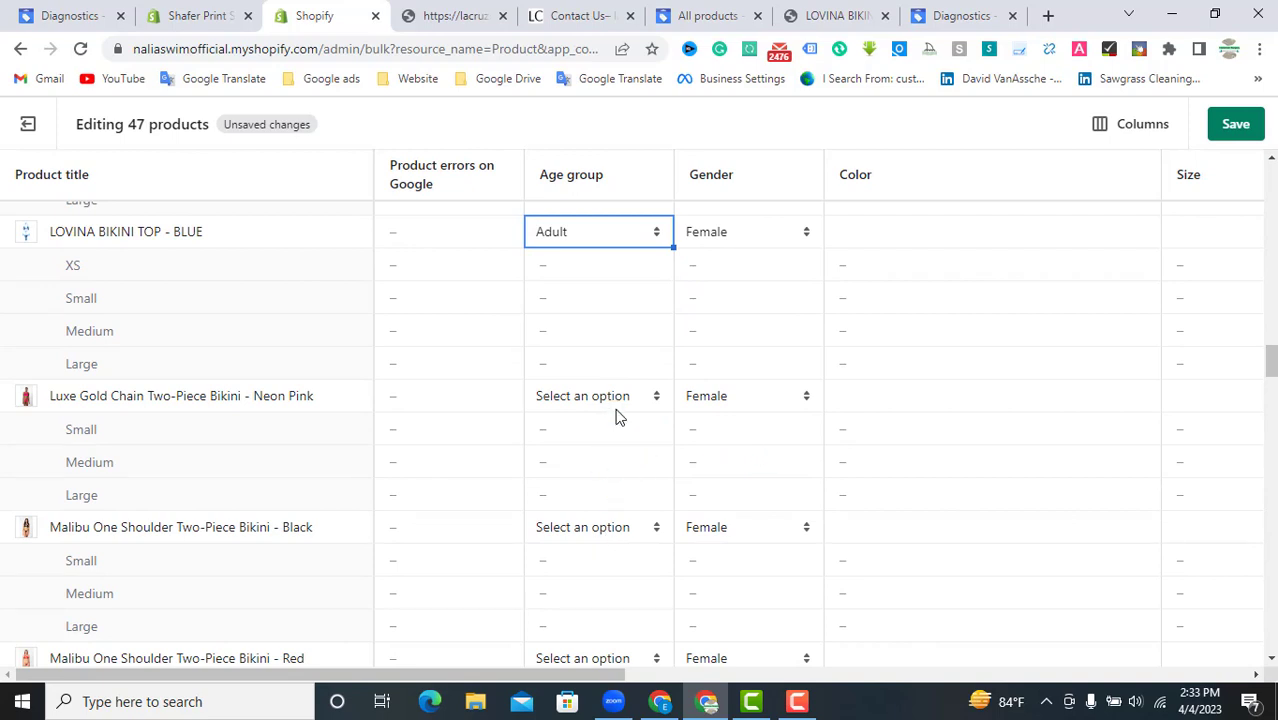
{"action": "left_click", "coordinate": [619, 408]}
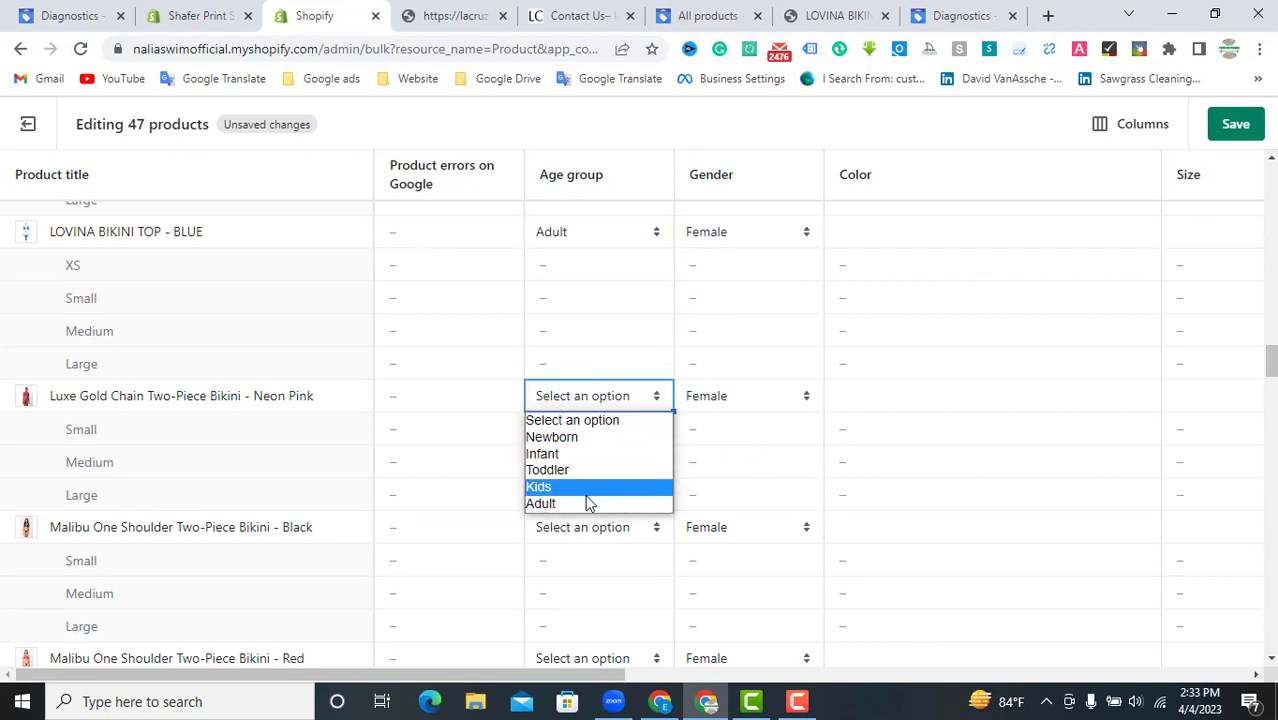
{"action": "left_click", "coordinate": [585, 505]}
{"action": "left_click", "coordinate": [594, 530]}
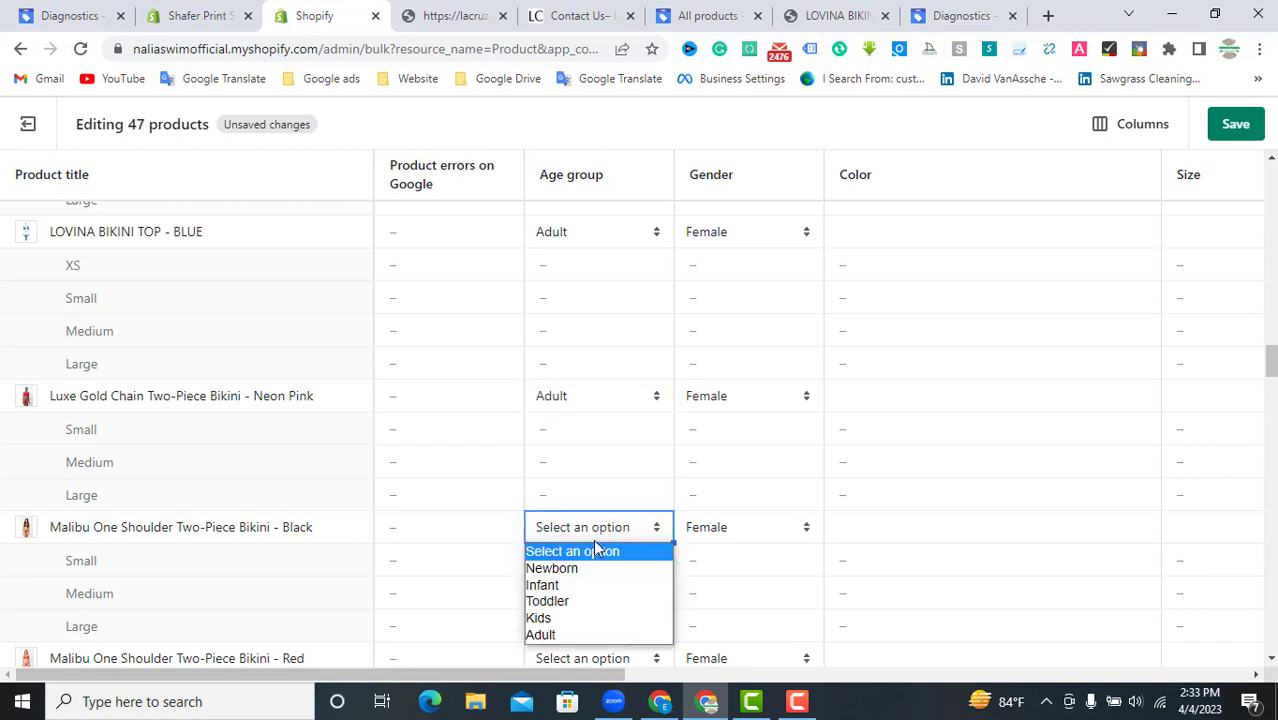
{"action": "left_click", "coordinate": [590, 632]}
Step: Set the age group to Adult for Malibu One Shoulder Two-Piece Bikini - Red and MEDINA SIDONIA ONE-PIECE - MULTI
{"action": "scroll", "coordinate": [590, 520], "scroll_direction": "down", "scroll_amount": 2}
{"action": "left_click", "coordinate": [621, 475]}
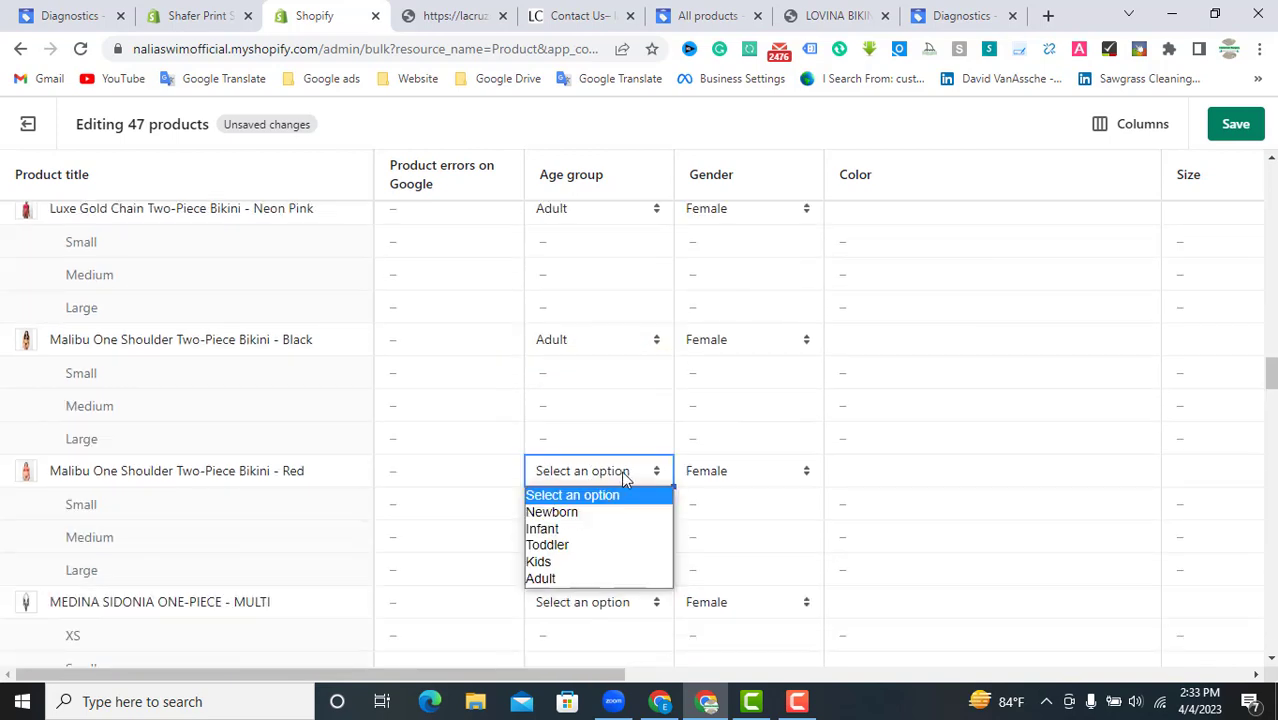
{"action": "left_click", "coordinate": [599, 579]}
{"action": "left_click", "coordinate": [603, 605]}
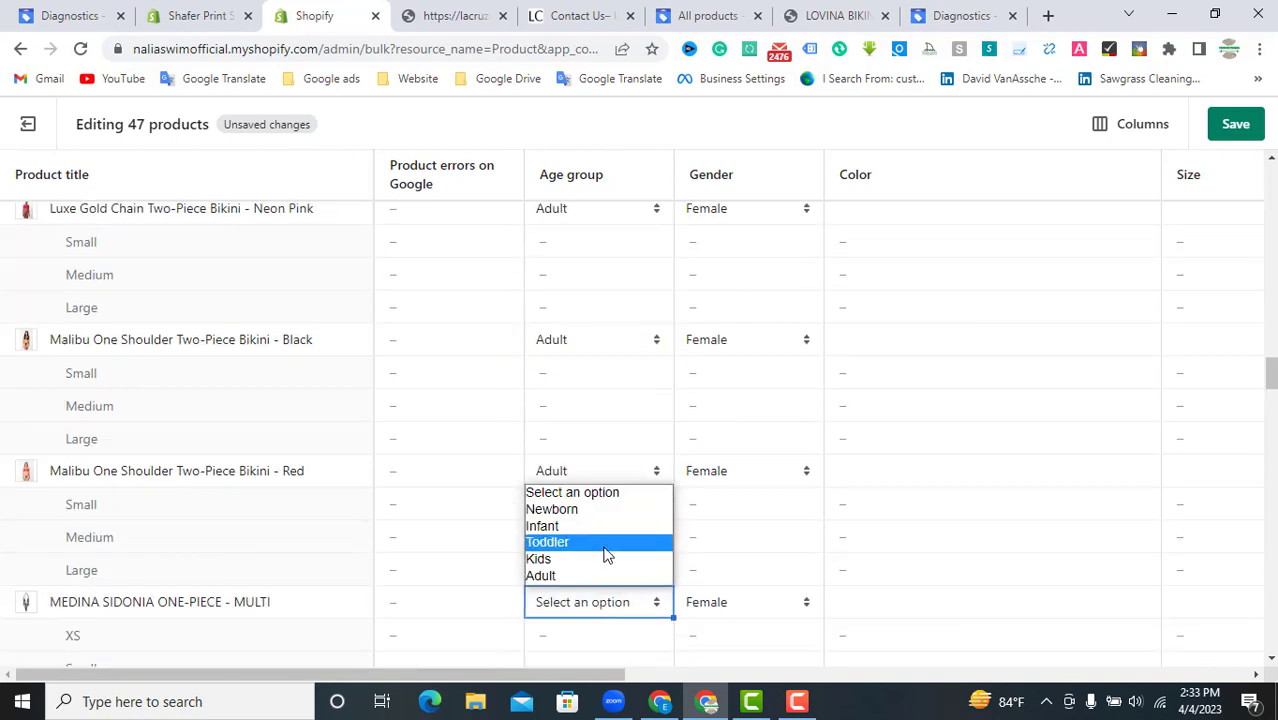
{"action": "left_click", "coordinate": [588, 575]}
Step: Set the age group of NALIA 2.0 BIKINI BOTTOM - MULTI and NALIA 2.0 BIKINI TOP - MULTI to Adult
{"action": "scroll", "coordinate": [602, 553], "scroll_direction": "down", "scroll_amount": 2}
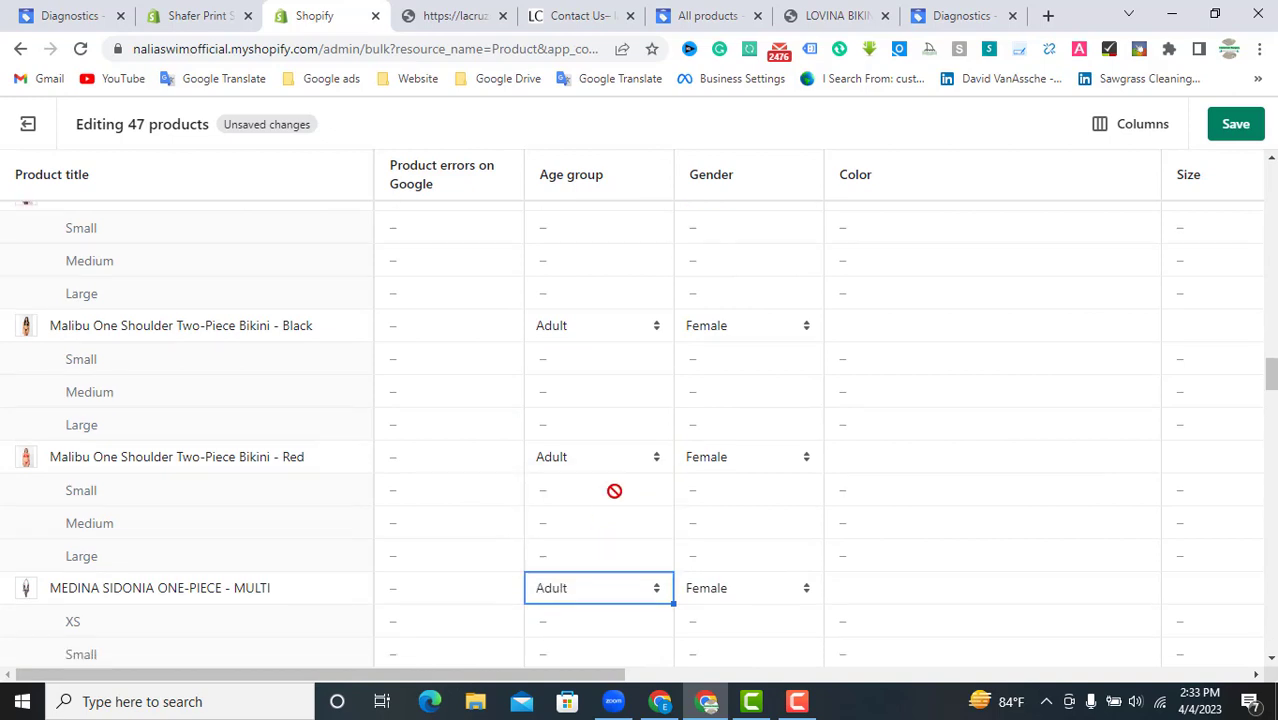
{"action": "left_click", "coordinate": [603, 580]}
{"action": "left_click", "coordinate": [594, 550]}
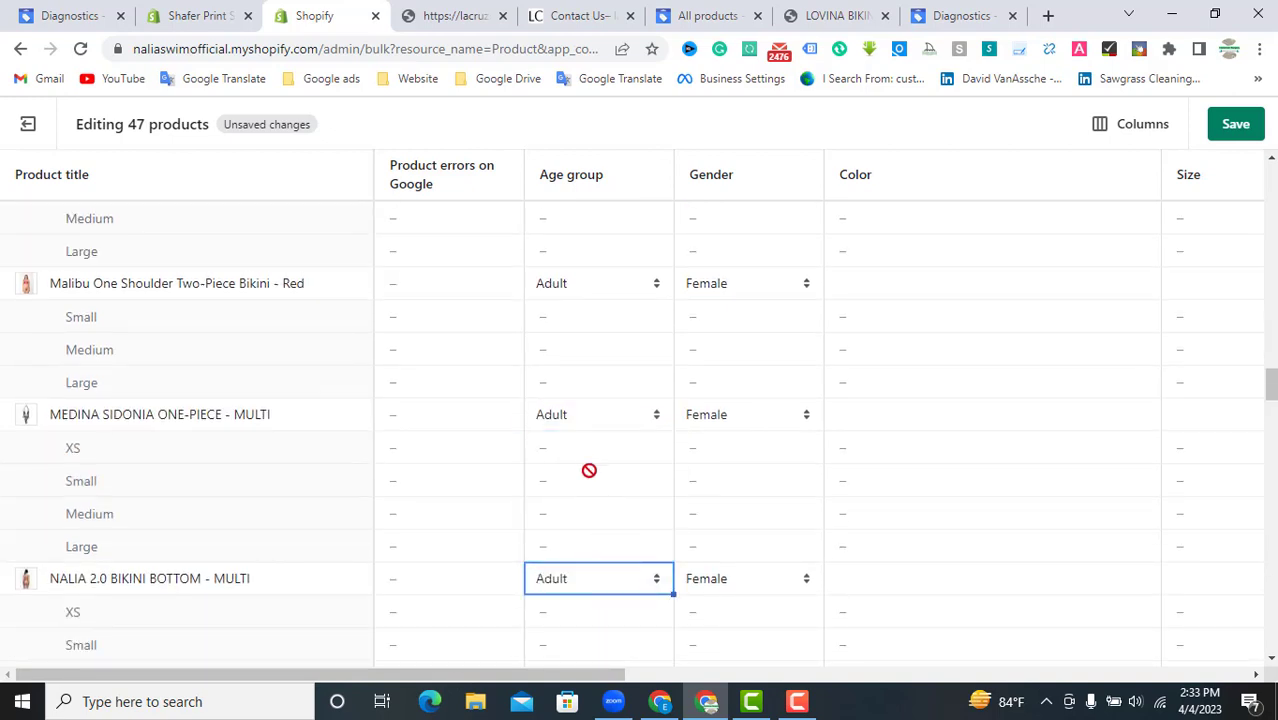
{"action": "scroll", "coordinate": [589, 470], "scroll_direction": "down", "scroll_amount": 2}
{"action": "left_click", "coordinate": [605, 558]}
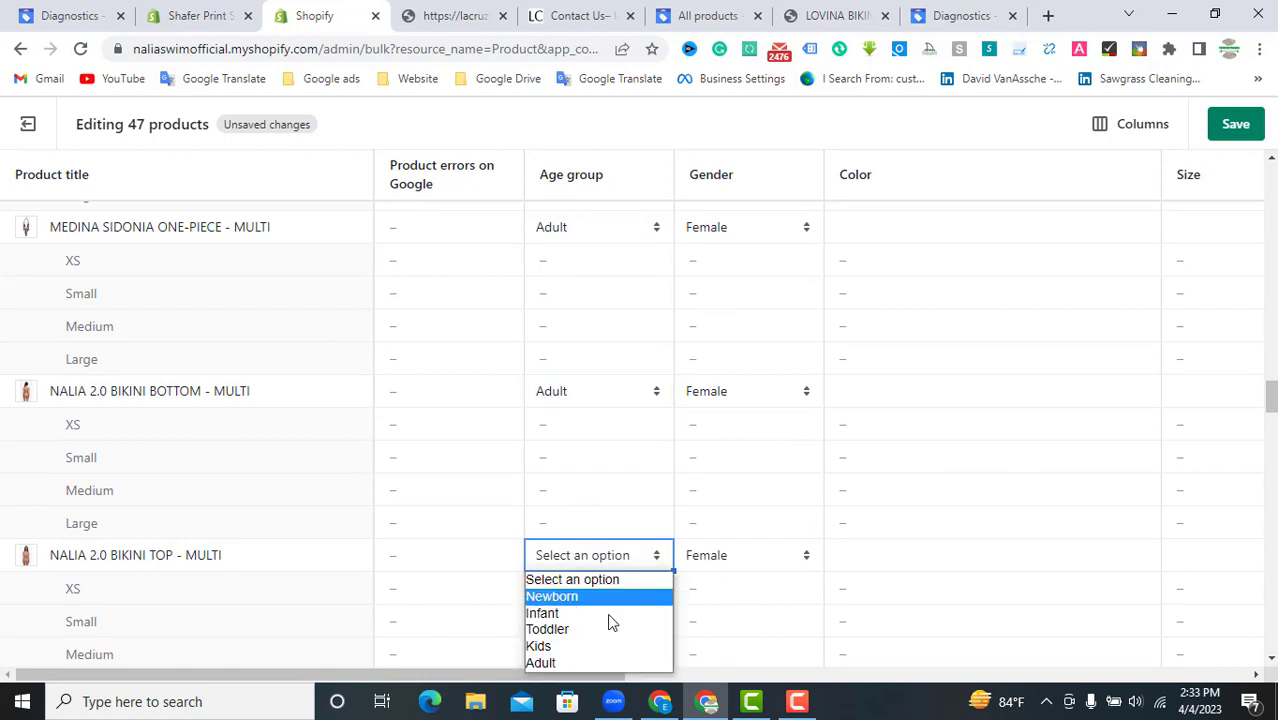
{"action": "left_click", "coordinate": [579, 662]}
Step: Set the age group of NALIA SIGNATURE BIKINI TOP - PINK and NALIA SIGNATURE BOTTOM - PINK to Adult
{"action": "scroll", "coordinate": [573, 480], "scroll_direction": "down", "scroll_amount": 3}
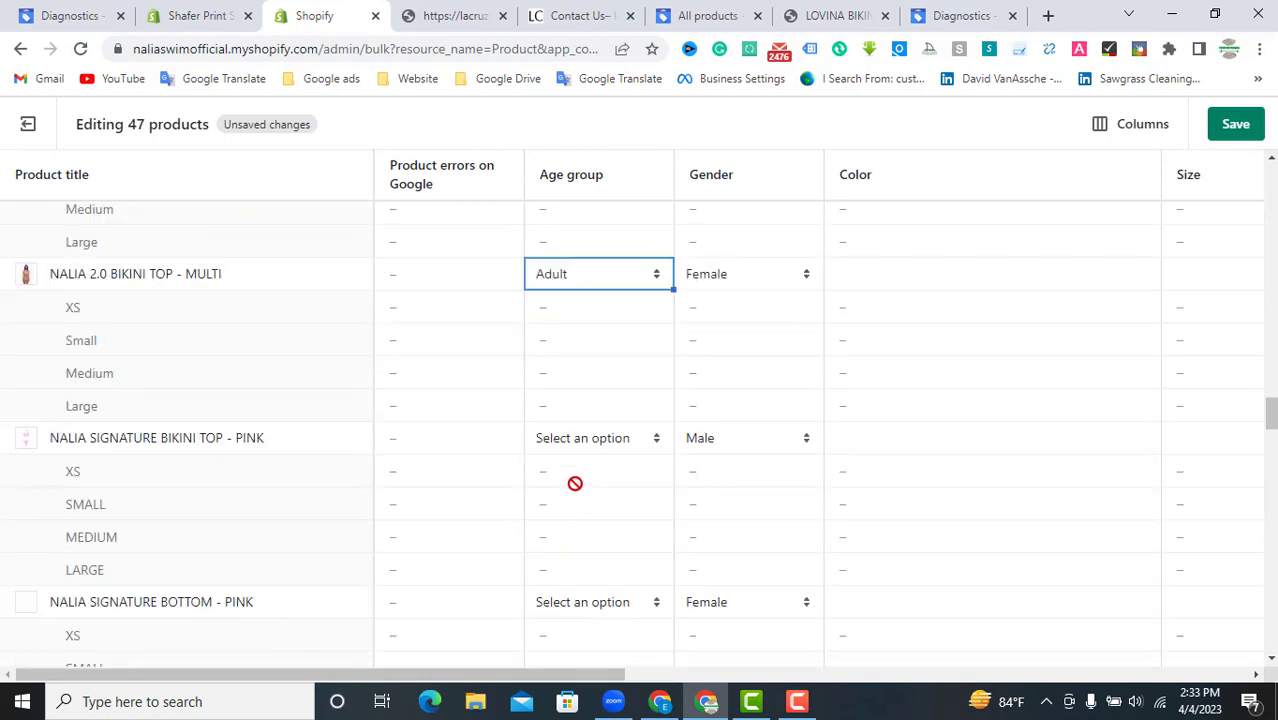
{"action": "left_click", "coordinate": [633, 440]}
{"action": "left_click", "coordinate": [602, 542]}
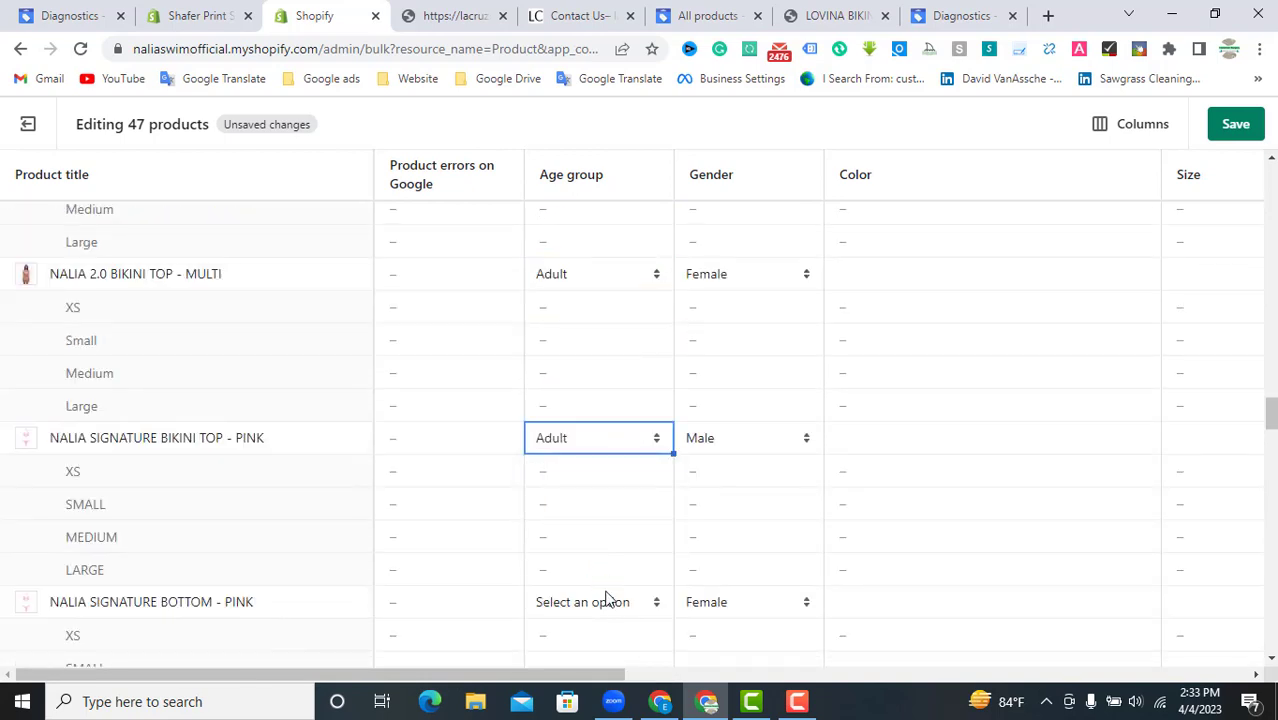
{"action": "left_click", "coordinate": [612, 604]}
{"action": "left_click", "coordinate": [590, 557]}
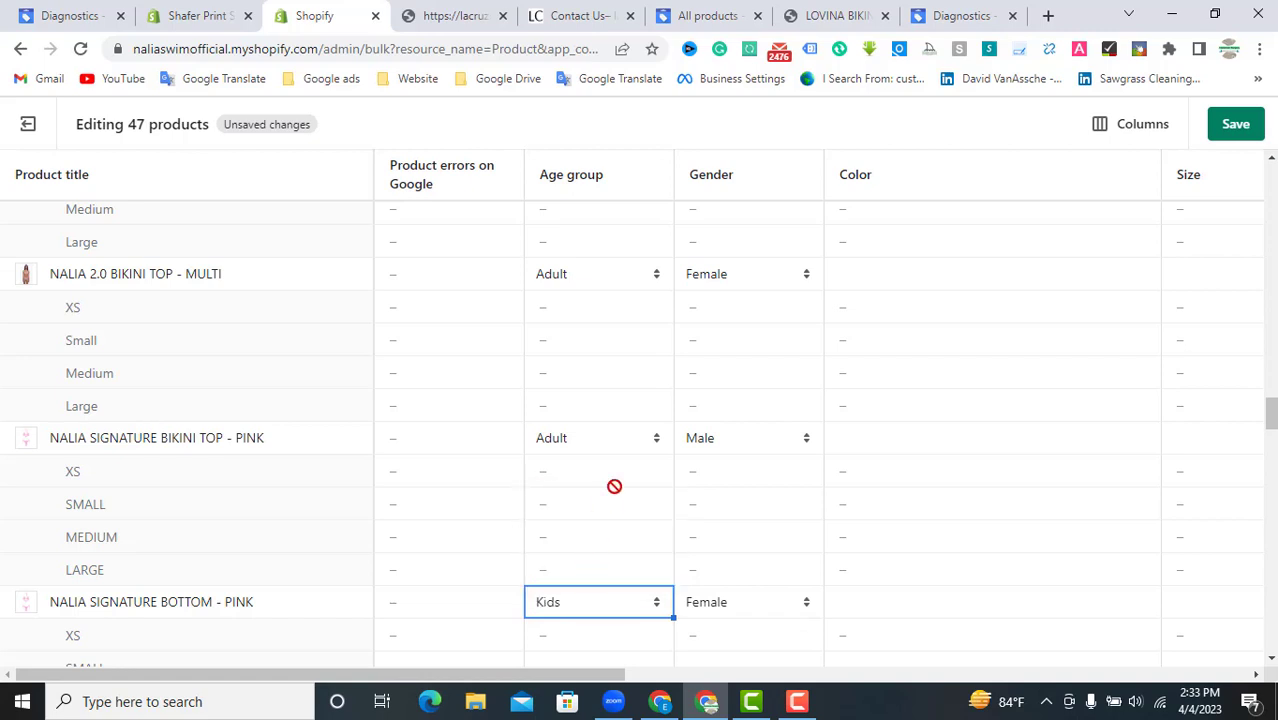
{"action": "left_click", "coordinate": [633, 602]}
{"action": "left_click", "coordinate": [633, 602]}
{"action": "left_click", "coordinate": [610, 603]}
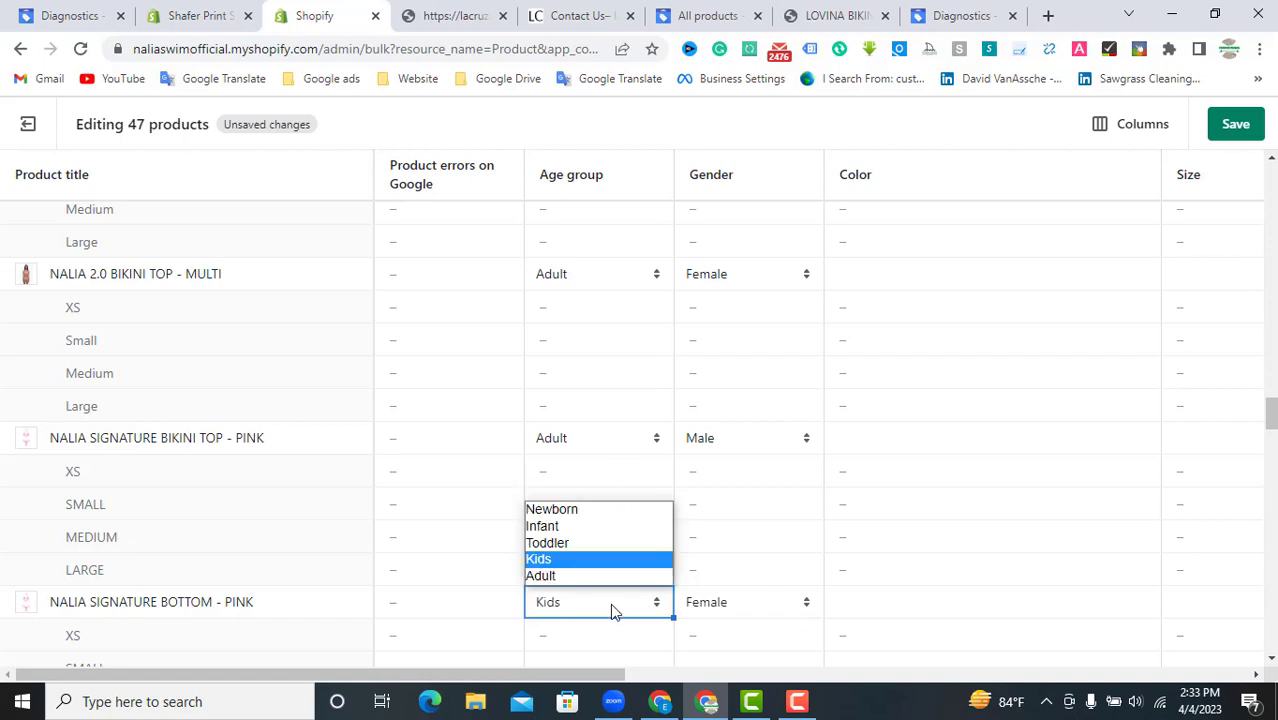
{"action": "left_click", "coordinate": [591, 577]}
Step: Set the age group to Adult for the Cheetah and Neon Green versions of Off The Chain Two-Piece Bikini
{"action": "scroll", "coordinate": [596, 448], "scroll_direction": "down", "scroll_amount": 4}
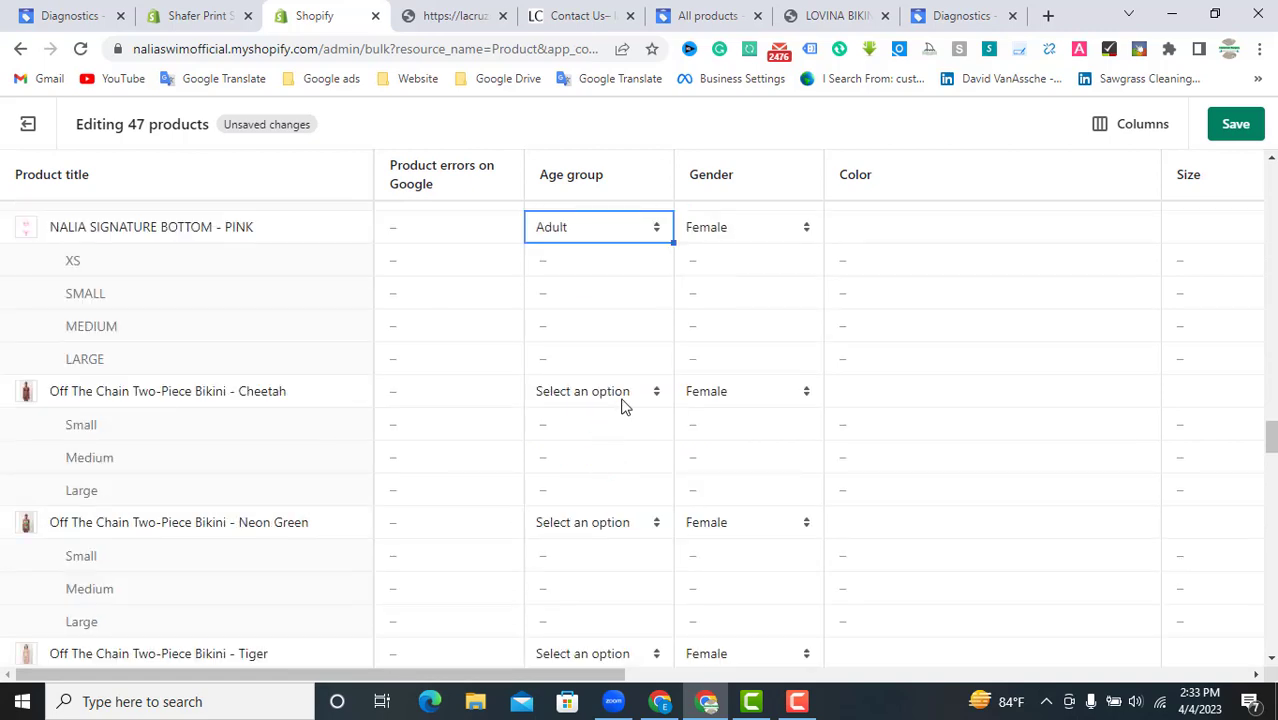
{"action": "left_click", "coordinate": [620, 398]}
{"action": "left_click", "coordinate": [599, 500]}
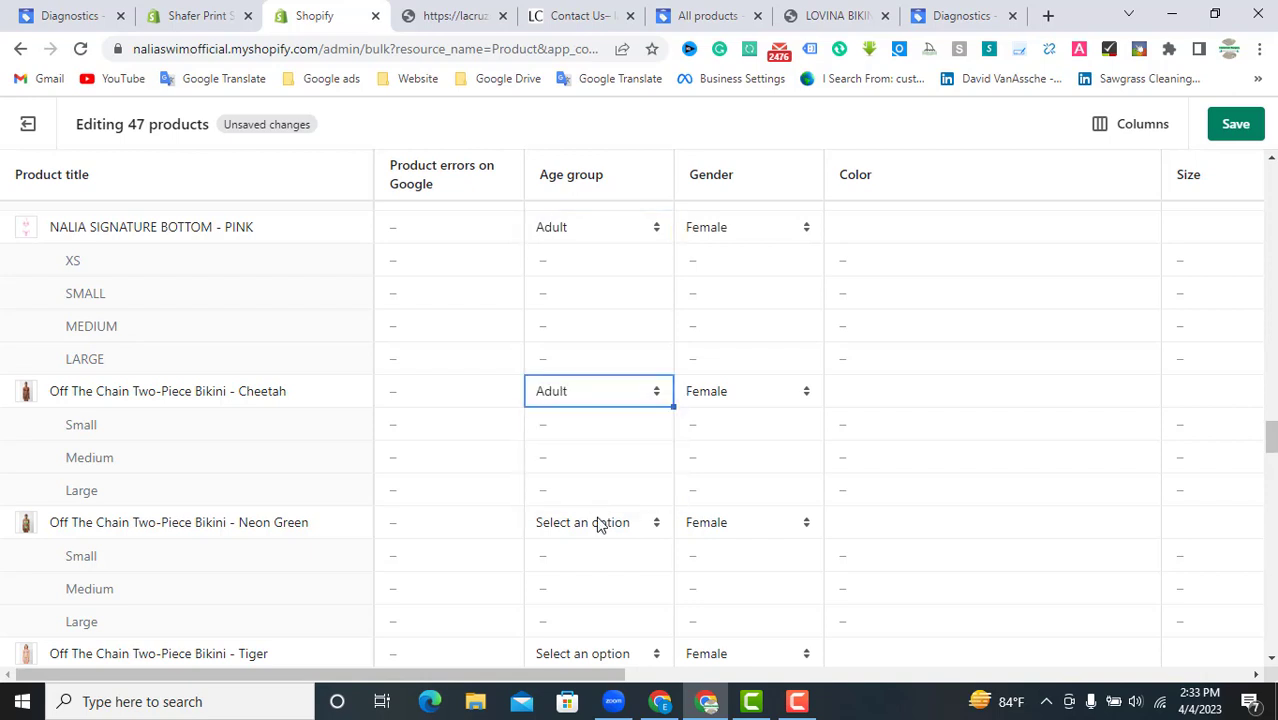
{"action": "left_click", "coordinate": [599, 522]}
{"action": "left_click", "coordinate": [548, 631]}
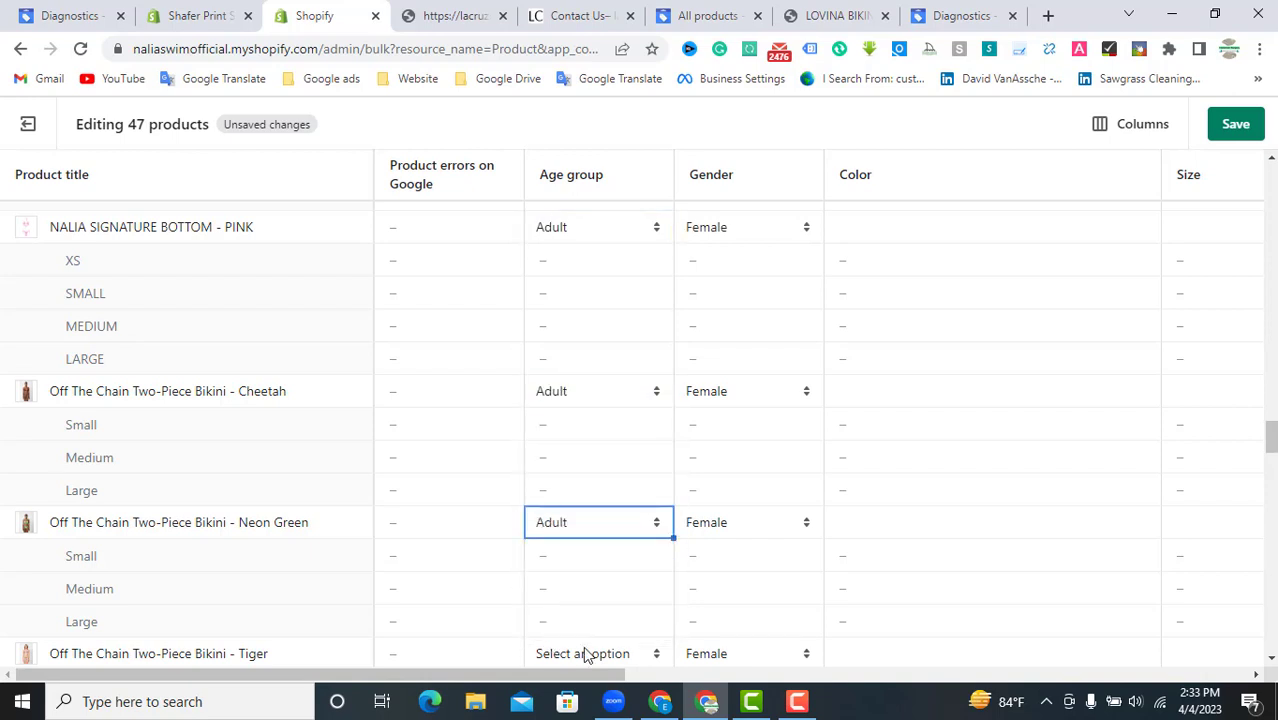
Step: Set the age group to Adult for the Tiger and White versions of Off The Chain Two-Piece Bikini
{"action": "left_click", "coordinate": [585, 653]}
{"action": "left_click", "coordinate": [583, 628]}
{"action": "scroll", "coordinate": [577, 502], "scroll_direction": "down", "scroll_amount": 3}
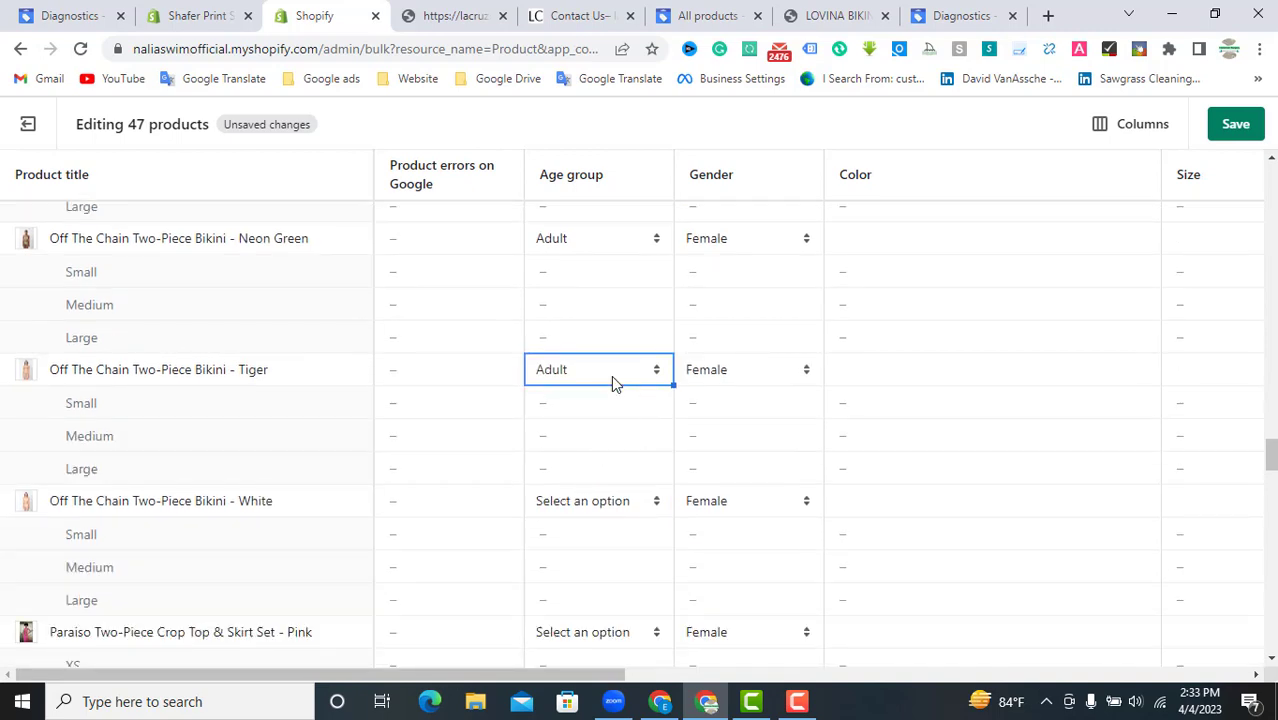
{"action": "left_click", "coordinate": [622, 505]}
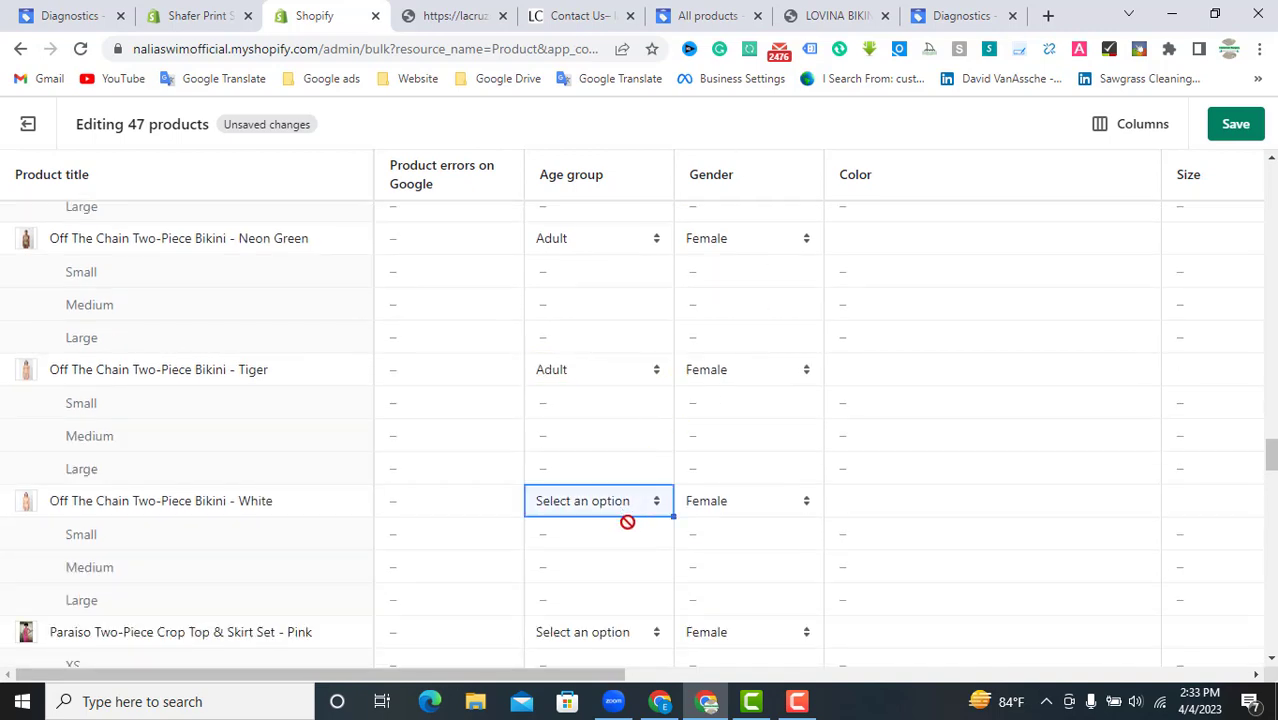
{"action": "left_click", "coordinate": [633, 510]}
{"action": "left_click", "coordinate": [565, 609]}
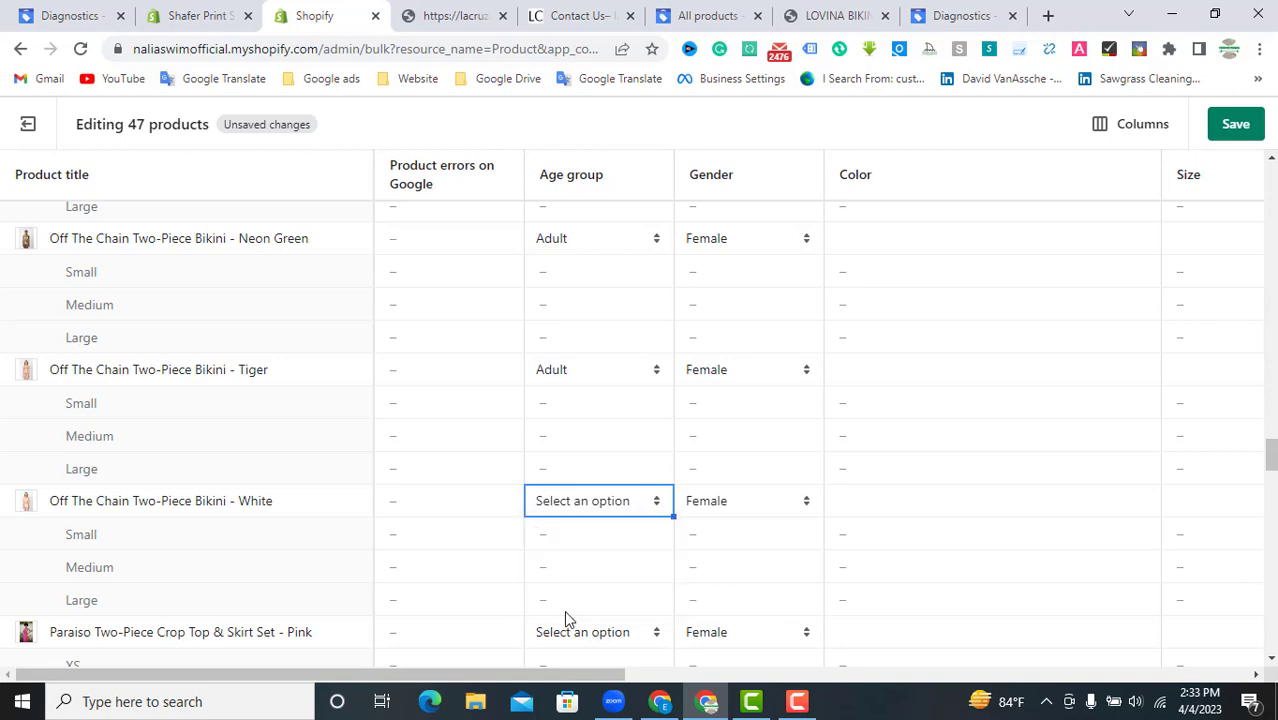
Step: Set the age group of Paraiso Two-Piece Crop Top & Skirt Set - Pink to Adult
{"action": "scroll", "coordinate": [580, 480], "scroll_direction": "down", "scroll_amount": 2}
{"action": "left_click", "coordinate": [600, 452]}
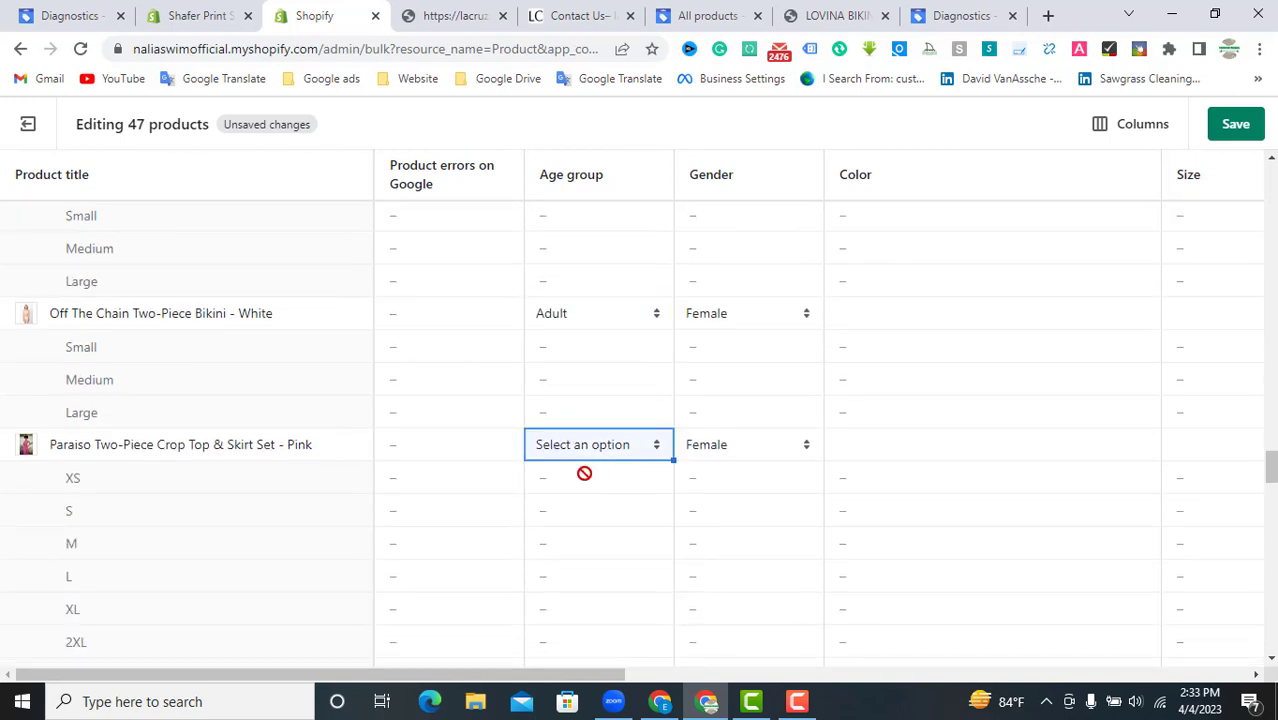
{"action": "left_click", "coordinate": [588, 446]}
{"action": "left_click", "coordinate": [582, 555]}
Step: Set the age group of PLAYA 2.0 BIKINI BOTTOM - PINK MULTI and PLAYA 2.0 BIKINI TOP - PINK MULTI to Adult
{"action": "scroll", "coordinate": [590, 479], "scroll_direction": "down", "scroll_amount": 1}
{"action": "scroll", "coordinate": [591, 478], "scroll_direction": "down", "scroll_amount": 3}
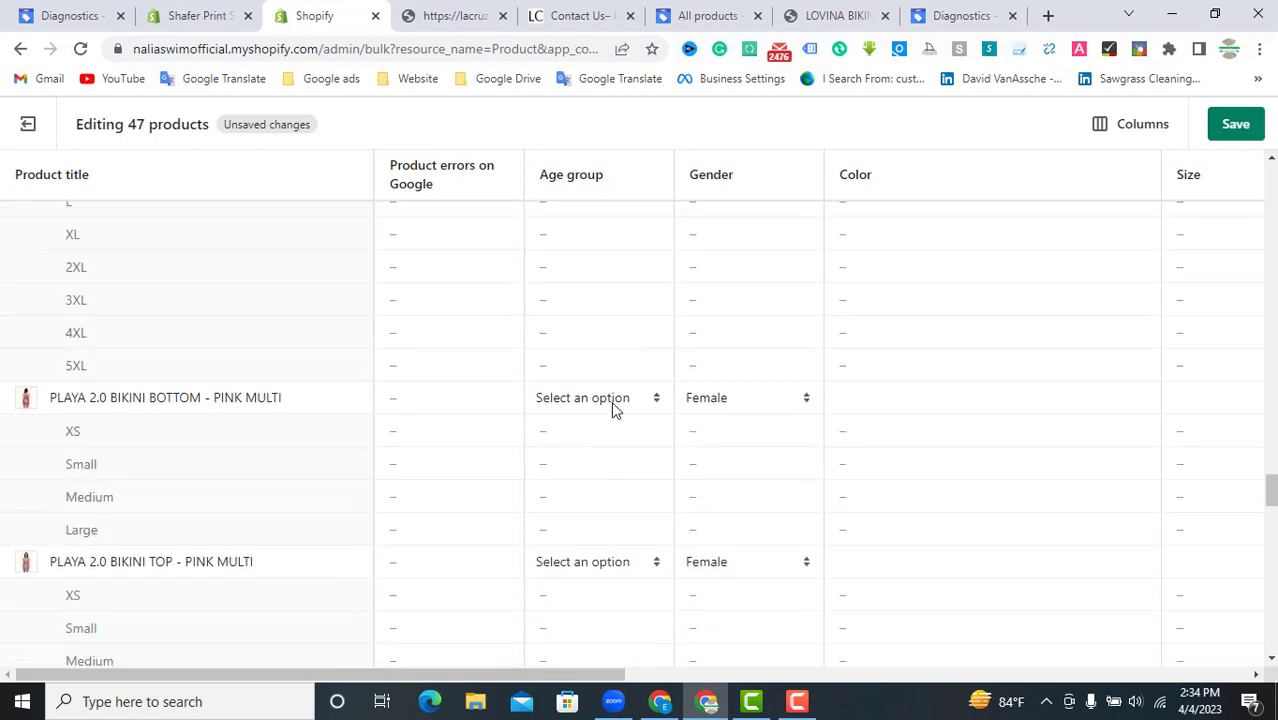
{"action": "left_click", "coordinate": [611, 401]}
{"action": "left_click", "coordinate": [567, 506]}
{"action": "left_click", "coordinate": [585, 562]}
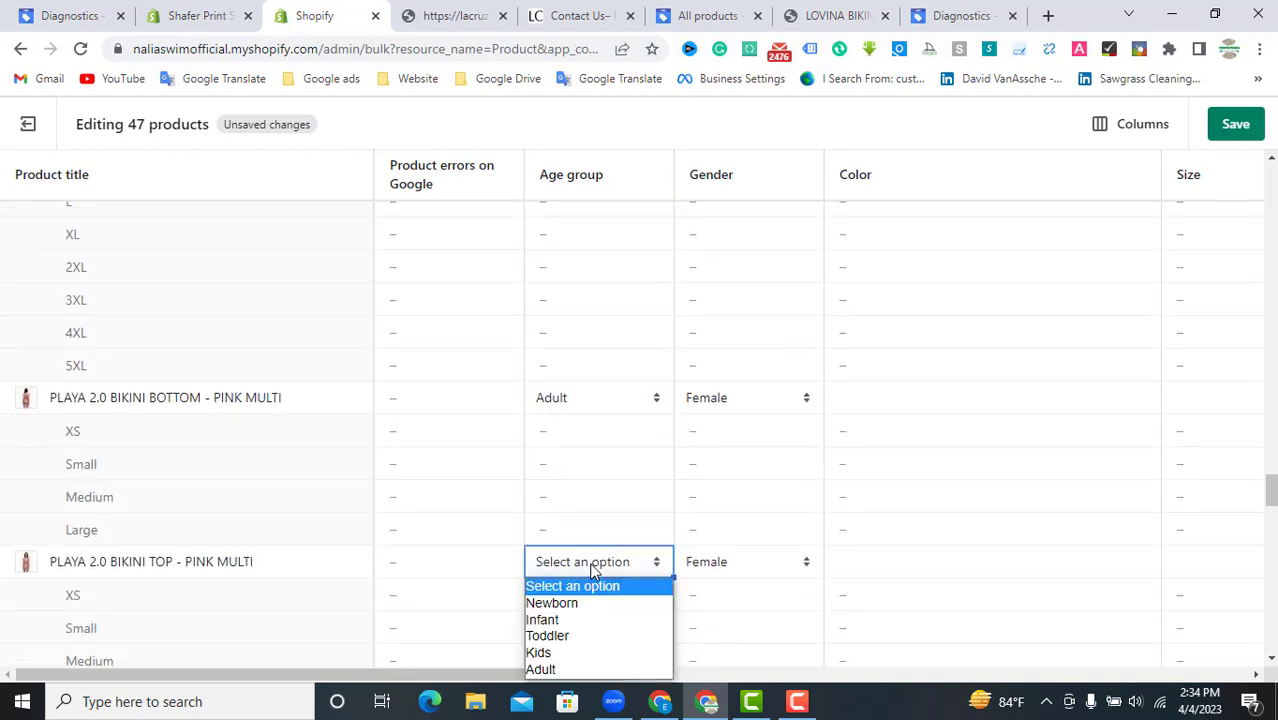
{"action": "left_click", "coordinate": [575, 670]}
Step: Set the age group of Playa Bikini Bottom - Pink Multi and Playa Bikini Top - Pink Multi to Adult
{"action": "scroll", "coordinate": [610, 476], "scroll_direction": "down", "scroll_amount": 3}
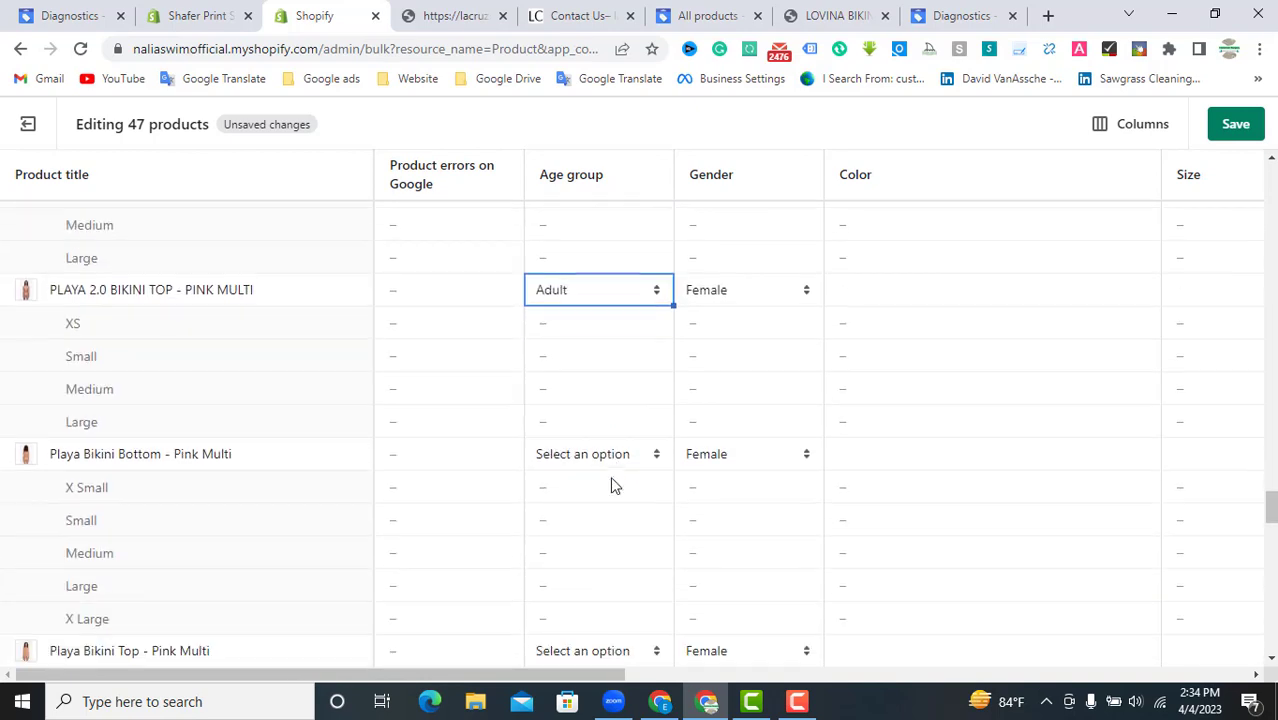
{"action": "left_click", "coordinate": [619, 449]}
{"action": "left_click", "coordinate": [585, 551]}
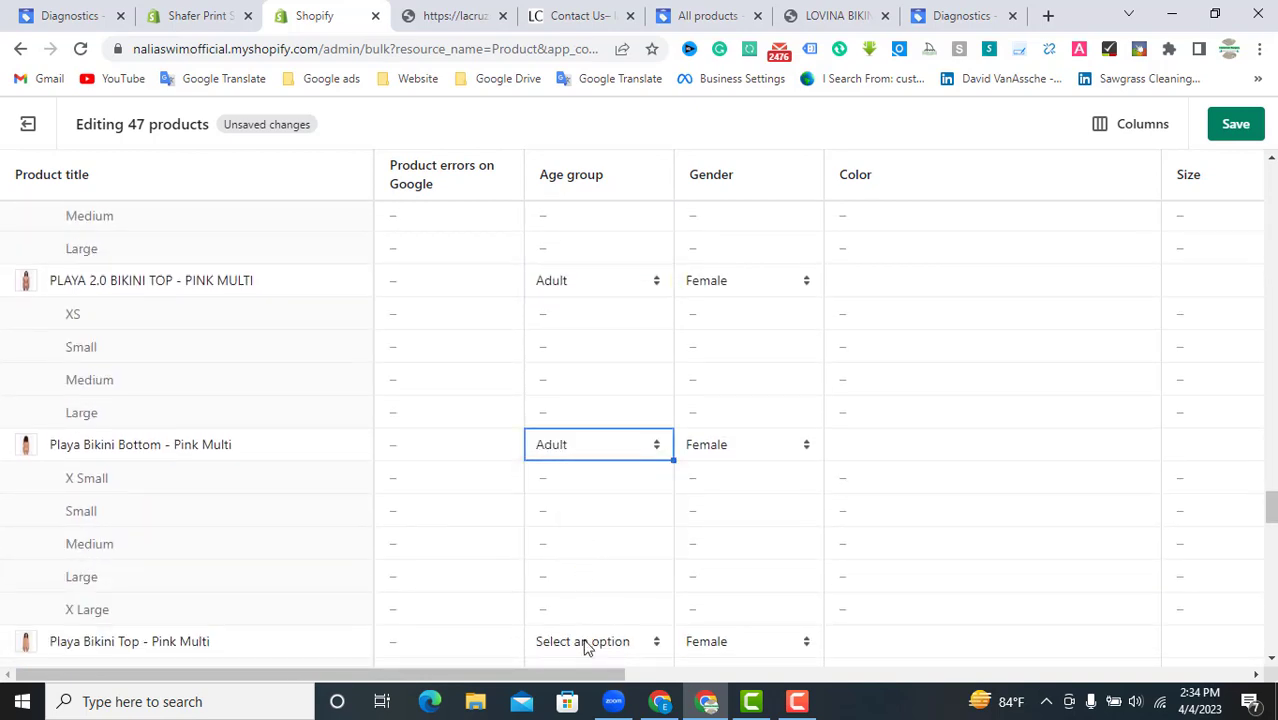
{"action": "left_click", "coordinate": [585, 643]}
{"action": "left_click", "coordinate": [584, 617]}
Step: Set the age group to Adult for PLAYA COVER-UP SKIRT - MULTI and the SIRENA THREE-PIECE CROP TOP, BELT & SKIRT SET
{"action": "scroll", "coordinate": [608, 500], "scroll_direction": "down", "scroll_amount": 3}
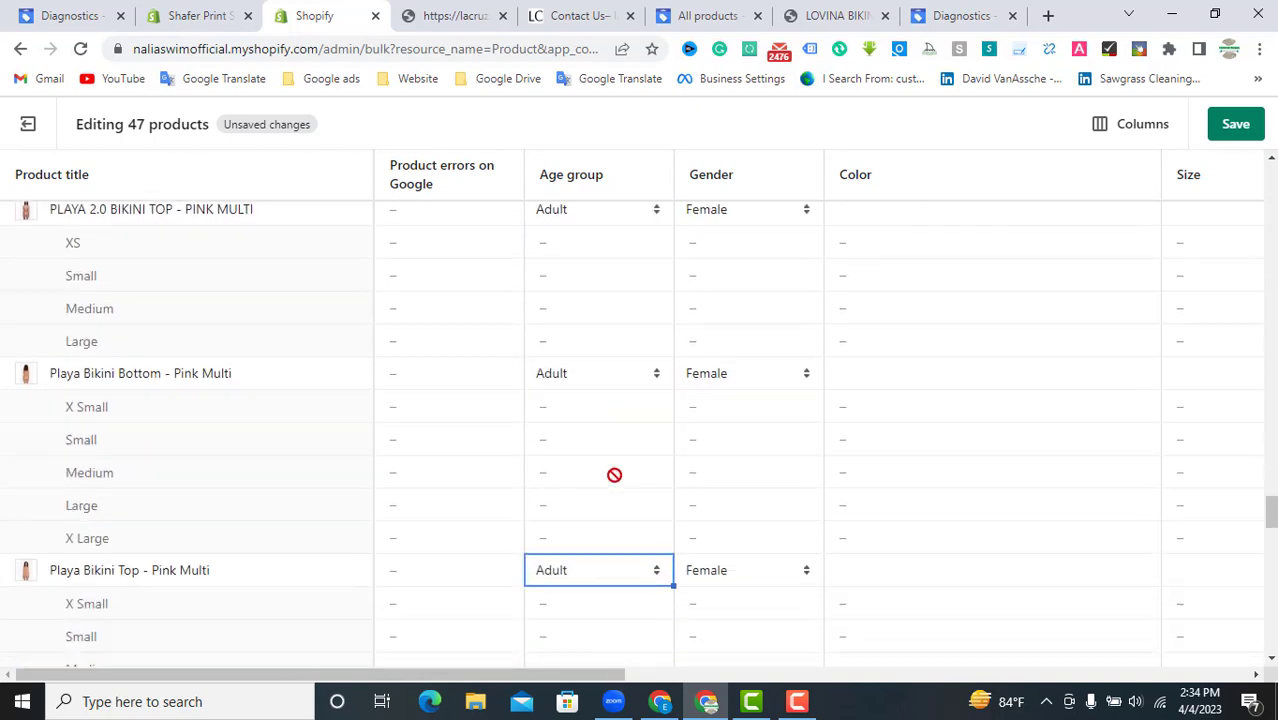
{"action": "scroll", "coordinate": [611, 479], "scroll_direction": "down", "scroll_amount": 1}
{"action": "left_click", "coordinate": [607, 462]}
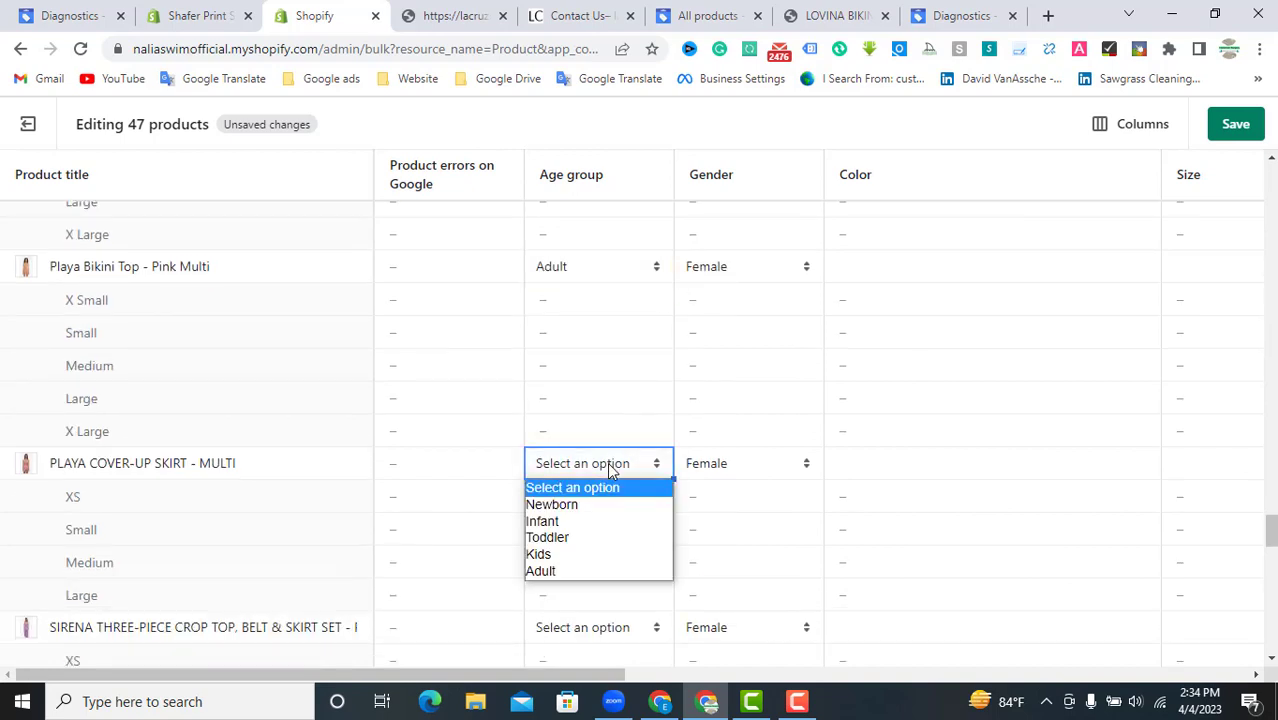
{"action": "left_click", "coordinate": [576, 574]}
{"action": "left_click", "coordinate": [594, 630]}
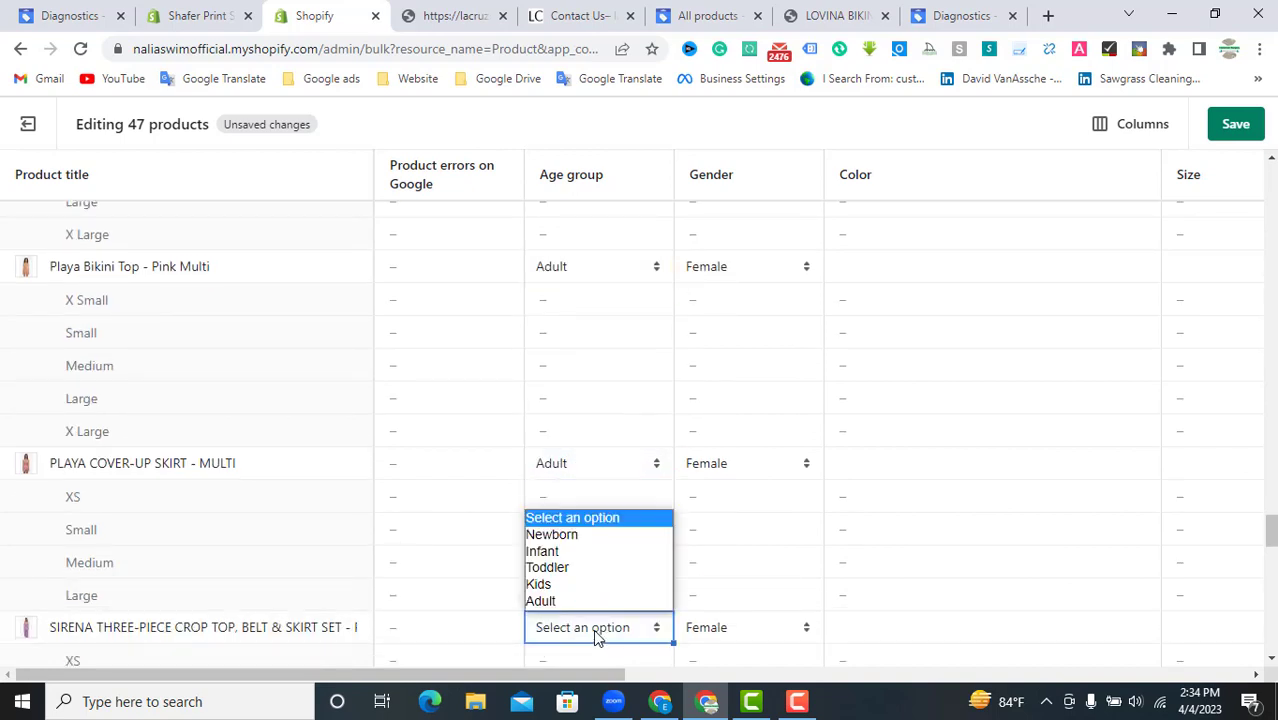
{"action": "left_click", "coordinate": [572, 602]}
Step: Set the age group of Sueño Crop Top - Green and Sueño Two-Piece Halterneck & Skirt Set - Green to Adult
{"action": "scroll", "coordinate": [576, 428], "scroll_direction": "down", "scroll_amount": 3}
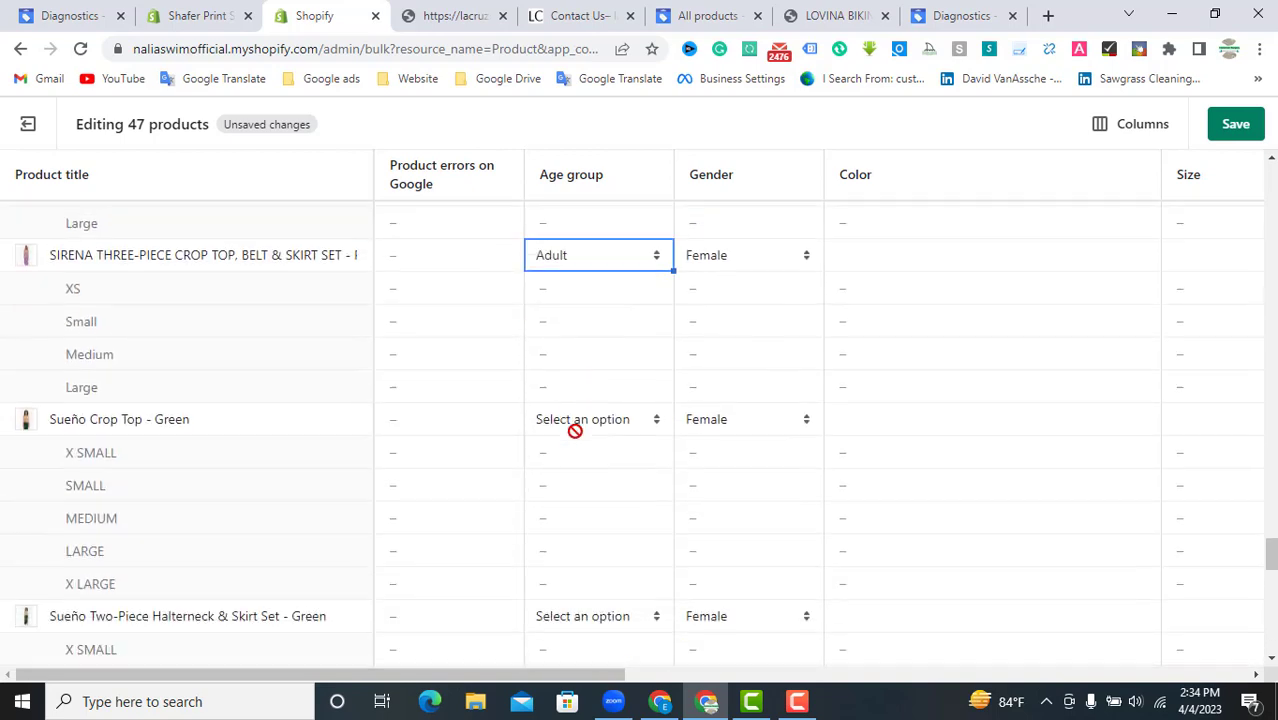
{"action": "left_click", "coordinate": [590, 418]}
{"action": "left_click", "coordinate": [590, 418]}
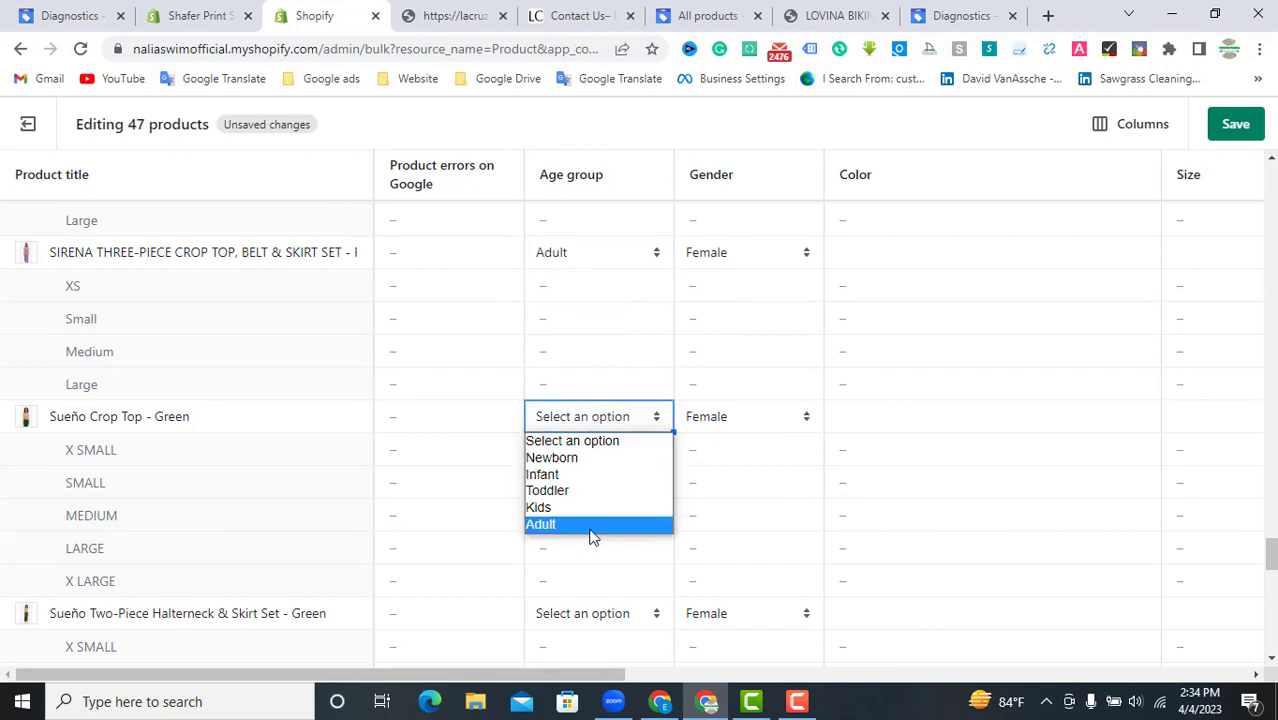
{"action": "left_click", "coordinate": [591, 526]}
{"action": "left_click", "coordinate": [598, 617]}
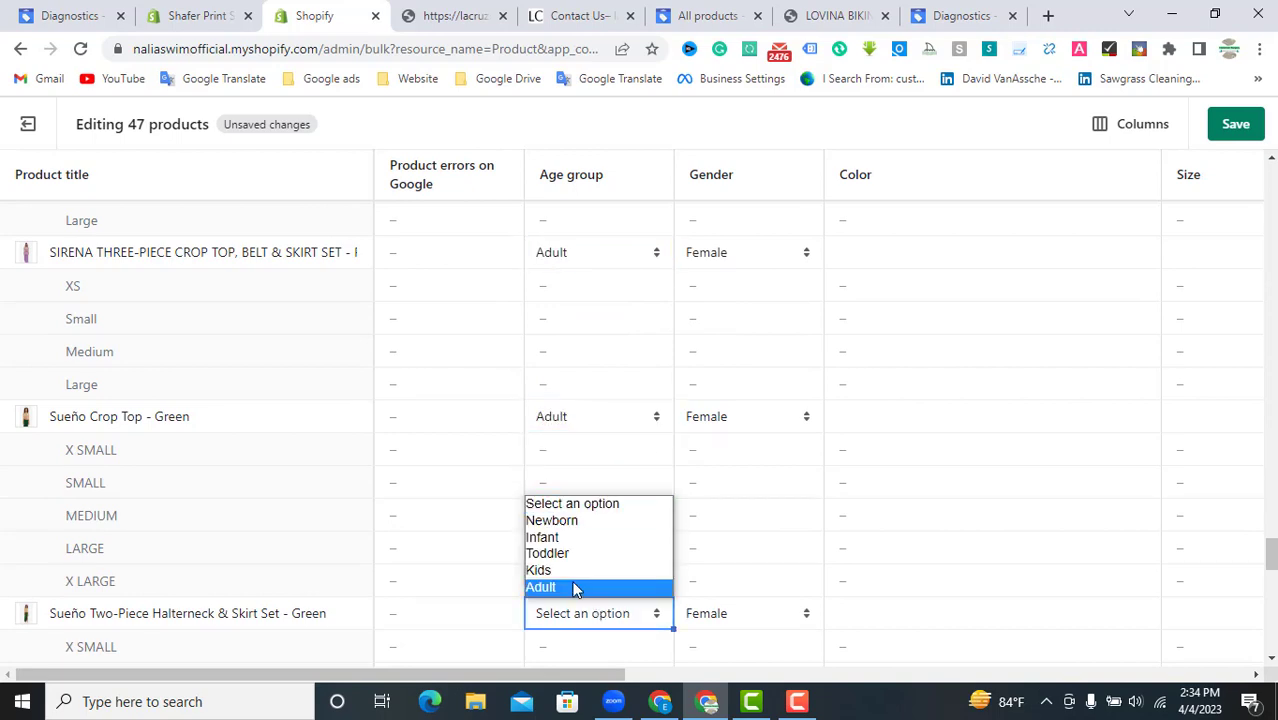
{"action": "left_click", "coordinate": [574, 588]}
Step: Set the age group to Adult for Tulum Acrylic Tote Bag - Green and the first Tulum Backless Mini Dress (Limited Edition) - Pink
{"action": "scroll", "coordinate": [610, 460], "scroll_direction": "down", "scroll_amount": 3}
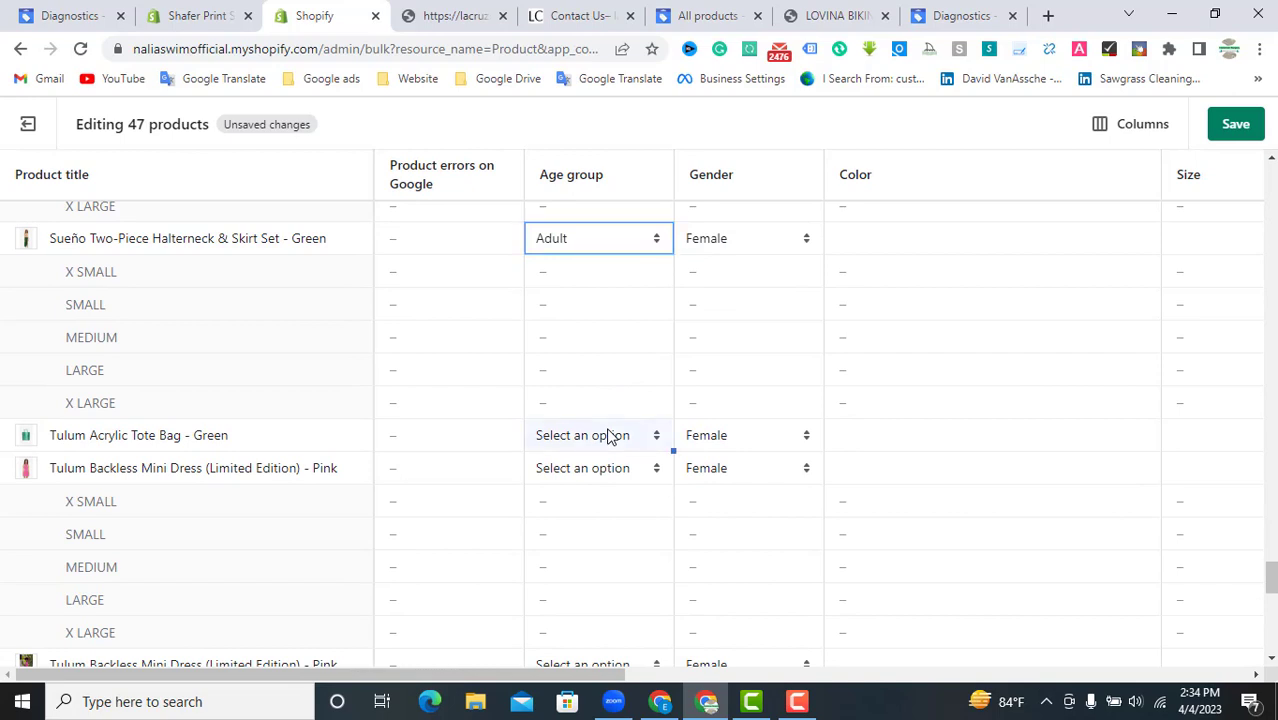
{"action": "left_click", "coordinate": [608, 437]}
{"action": "left_click", "coordinate": [580, 544]}
{"action": "left_click", "coordinate": [600, 470]}
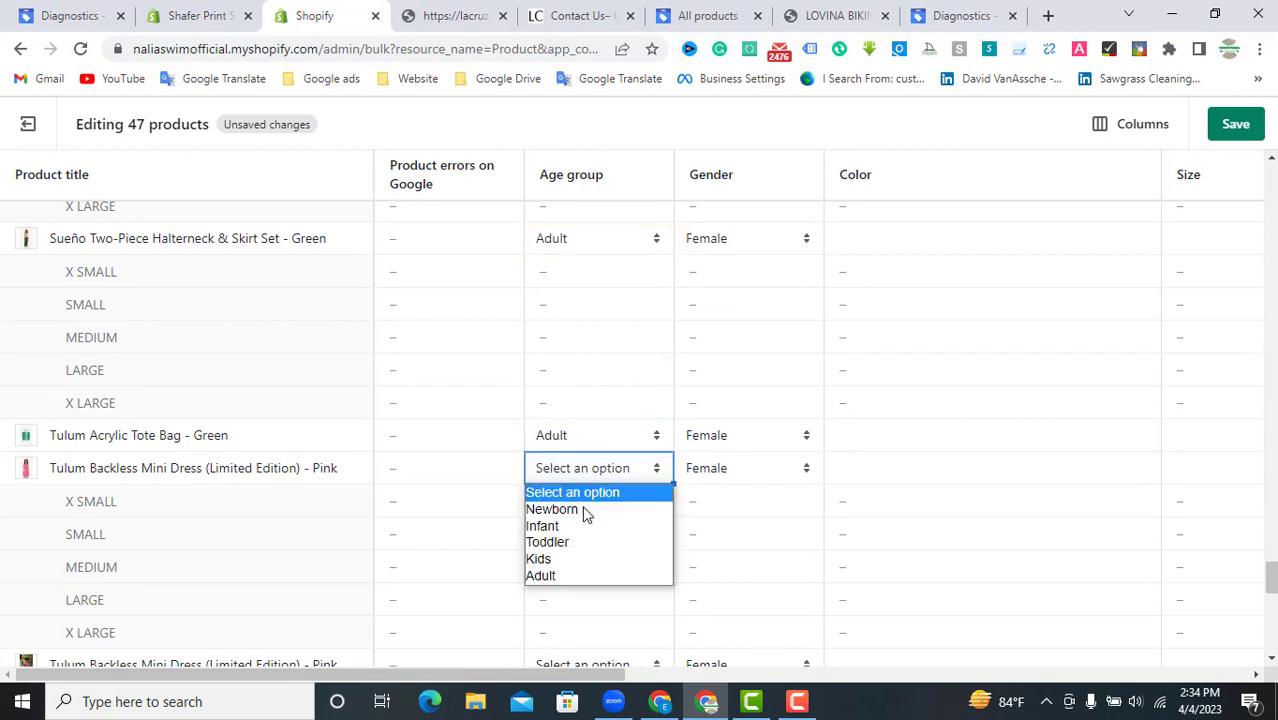
{"action": "left_click", "coordinate": [562, 575]}
Step: Set the age group to Adult for the second Tulum Backless Mini Dress (Limited Edition) - Pink and Tulum Backless Mini Dress - Green
{"action": "scroll", "coordinate": [590, 485], "scroll_direction": "down", "scroll_amount": 3}
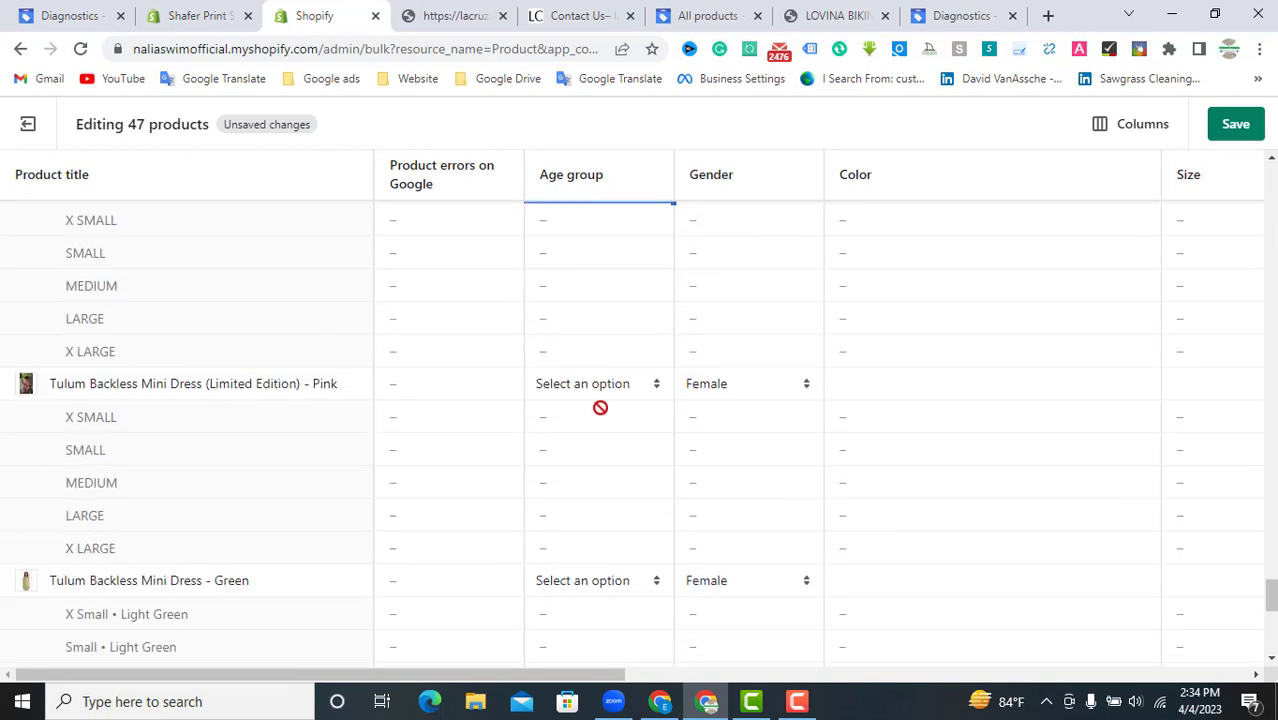
{"action": "left_click", "coordinate": [608, 390]}
{"action": "left_click", "coordinate": [578, 492]}
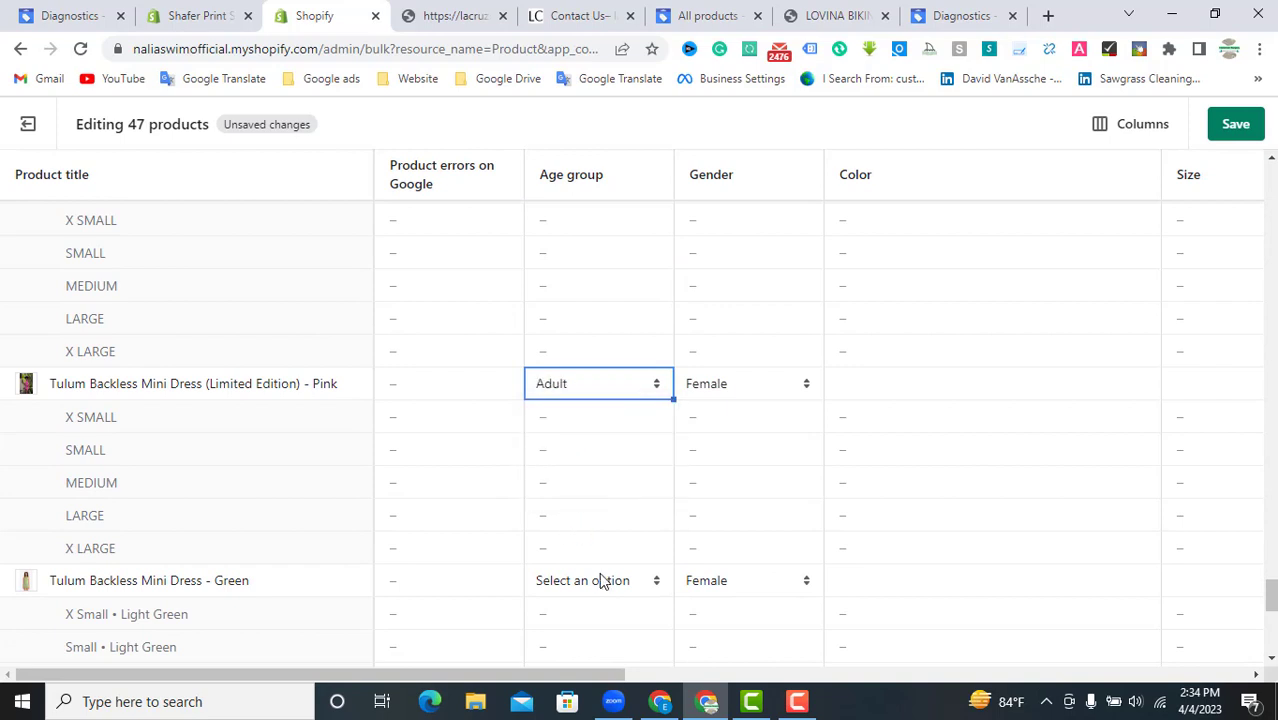
{"action": "left_click", "coordinate": [603, 580]}
{"action": "left_click", "coordinate": [582, 557]}
Step: Set the age group of Tulum Bamboo Tote Bag - Brown to Adult
{"action": "scroll", "coordinate": [578, 412], "scroll_direction": "down", "scroll_amount": 3}
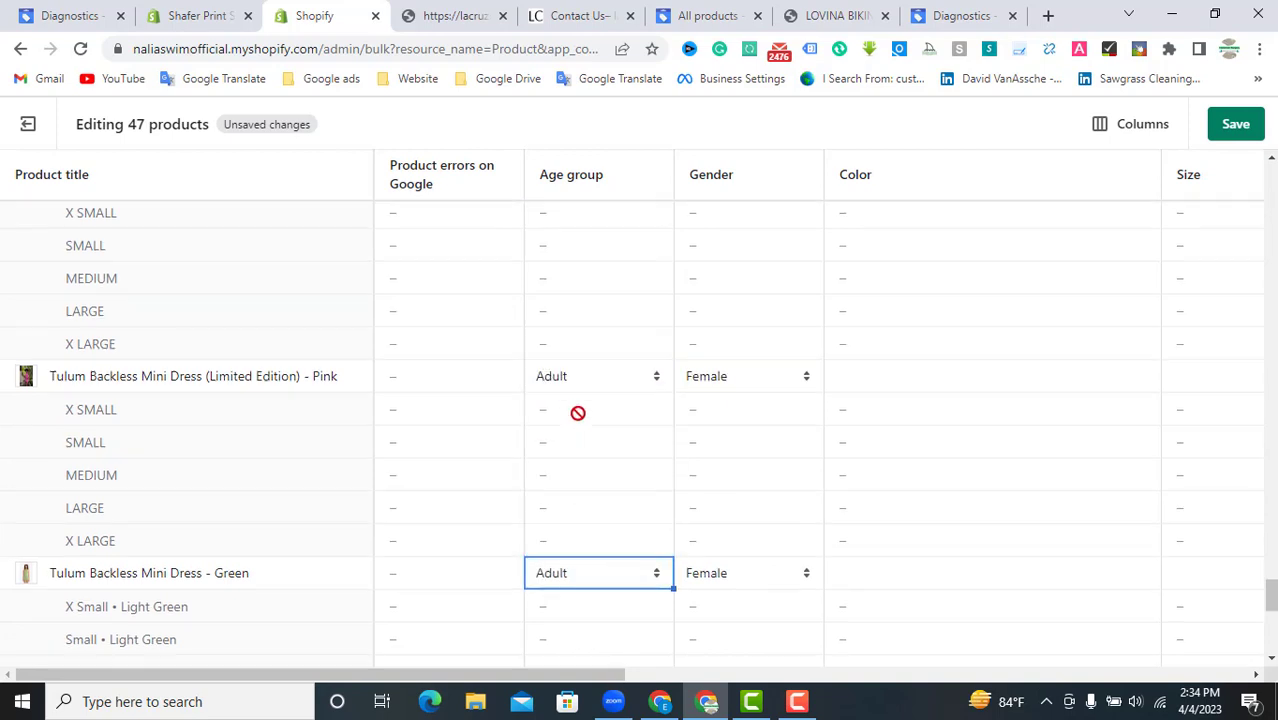
{"action": "left_click", "coordinate": [605, 498]}
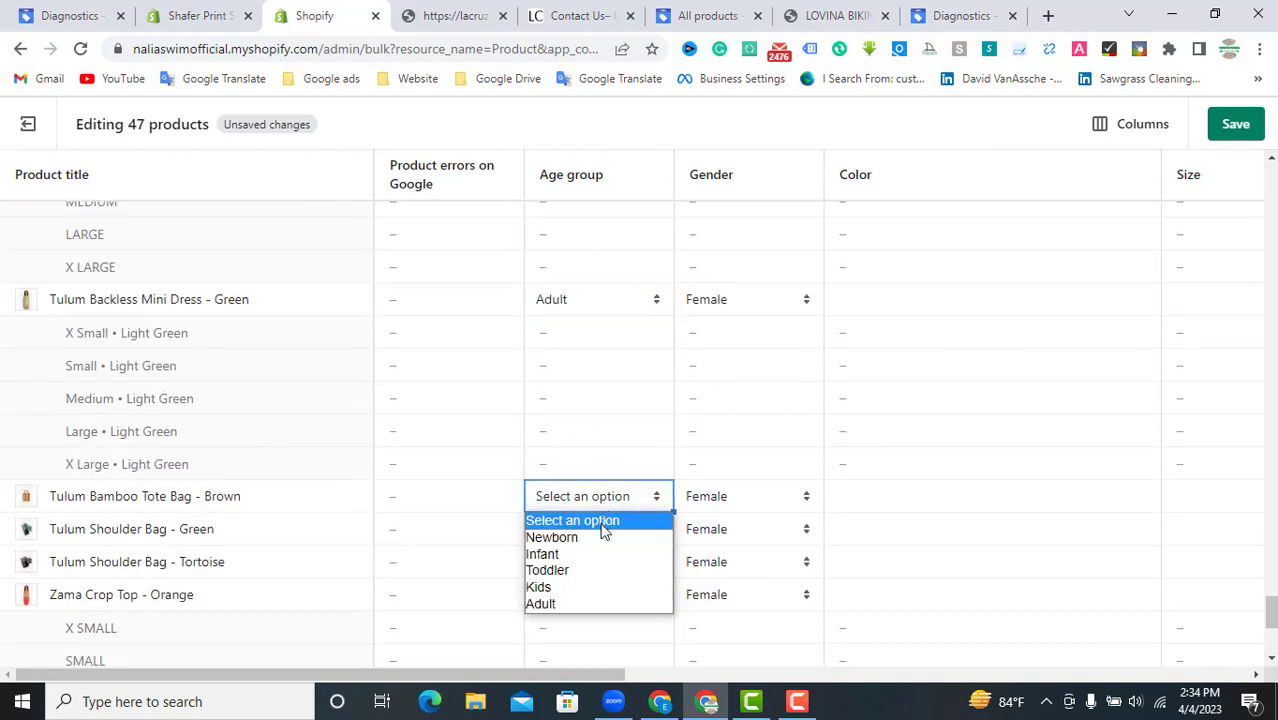
{"action": "left_click", "coordinate": [562, 600]}
Step: Set the age group of Tulum Shoulder Bag - Green and Tulum Shoulder Bag - Tortoise to Adult
{"action": "scroll", "coordinate": [566, 533], "scroll_direction": "down", "scroll_amount": 1}
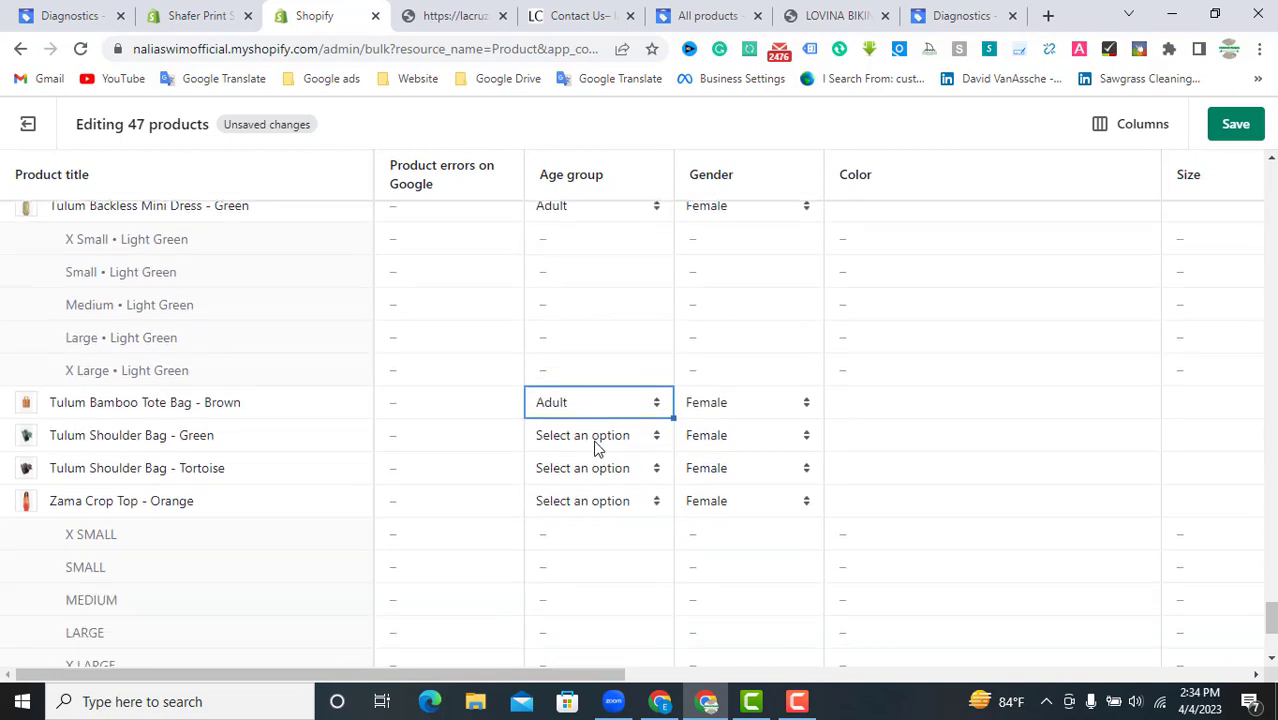
{"action": "left_click", "coordinate": [596, 440]}
{"action": "left_click", "coordinate": [582, 543]}
{"action": "left_click", "coordinate": [608, 470]}
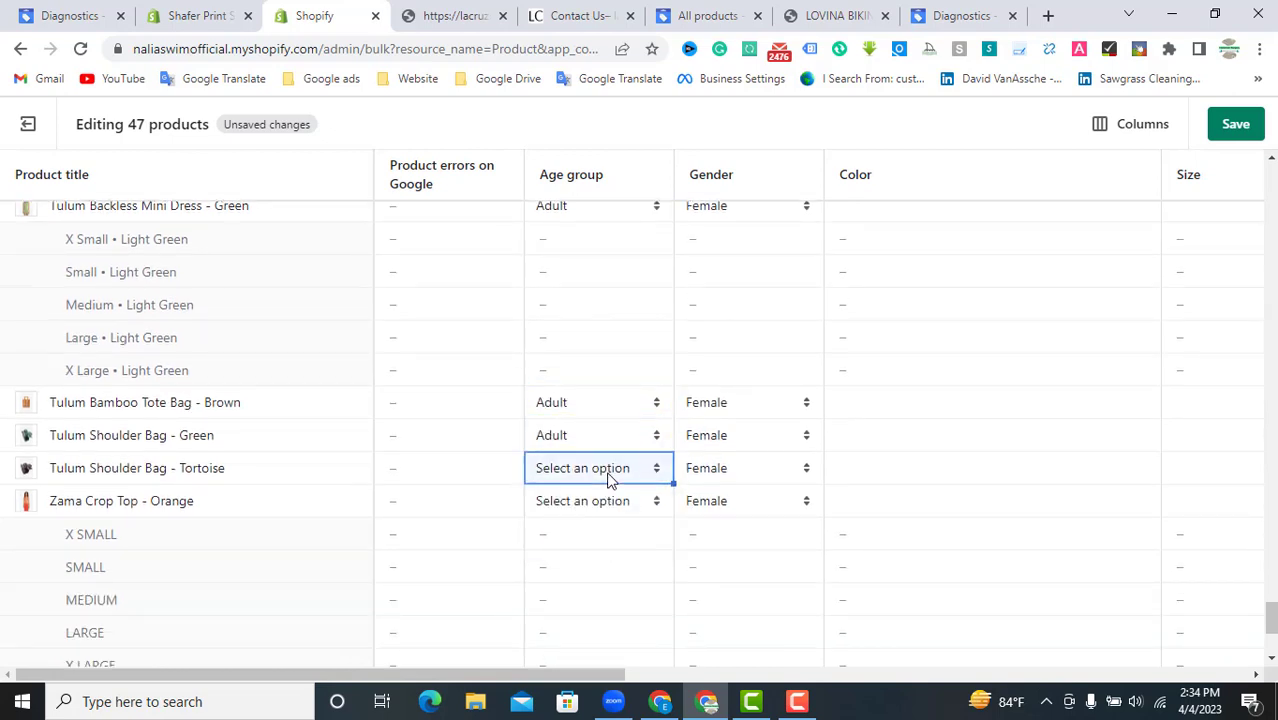
{"action": "left_click", "coordinate": [608, 470]}
{"action": "left_click", "coordinate": [582, 576]}
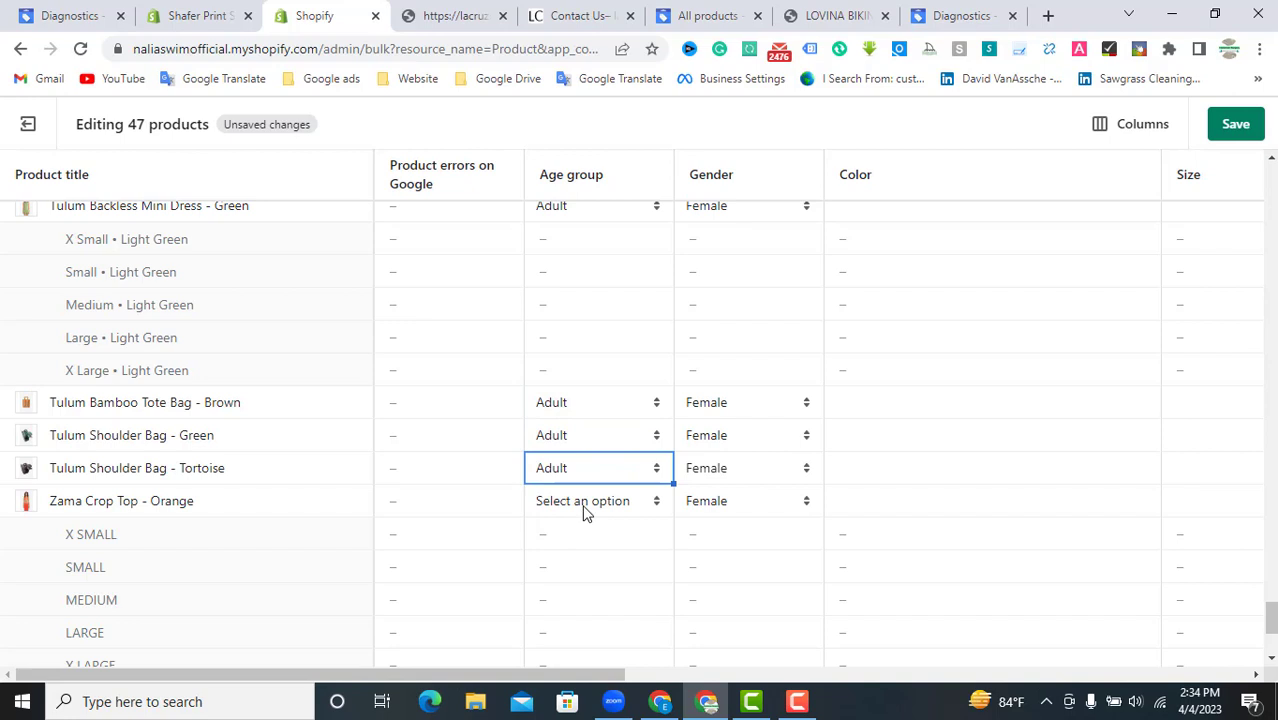
Step: Set the age group to Adult for Zama Crop Top - Orange and Zama Two-Piece Crop Top & Skirt Set - Orange, and save the changes
{"action": "left_click", "coordinate": [585, 511]}
{"action": "left_click", "coordinate": [575, 607]}
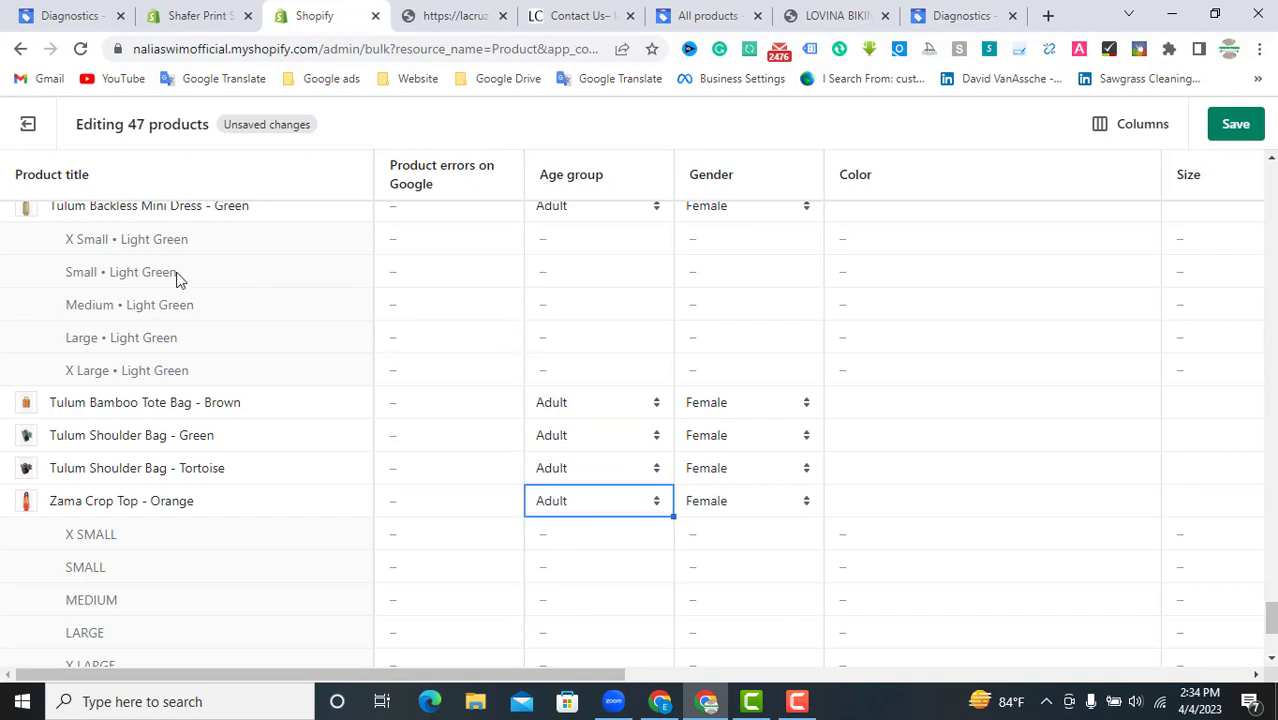
{"action": "scroll", "coordinate": [155, 318], "scroll_direction": "down", "scroll_amount": 3}
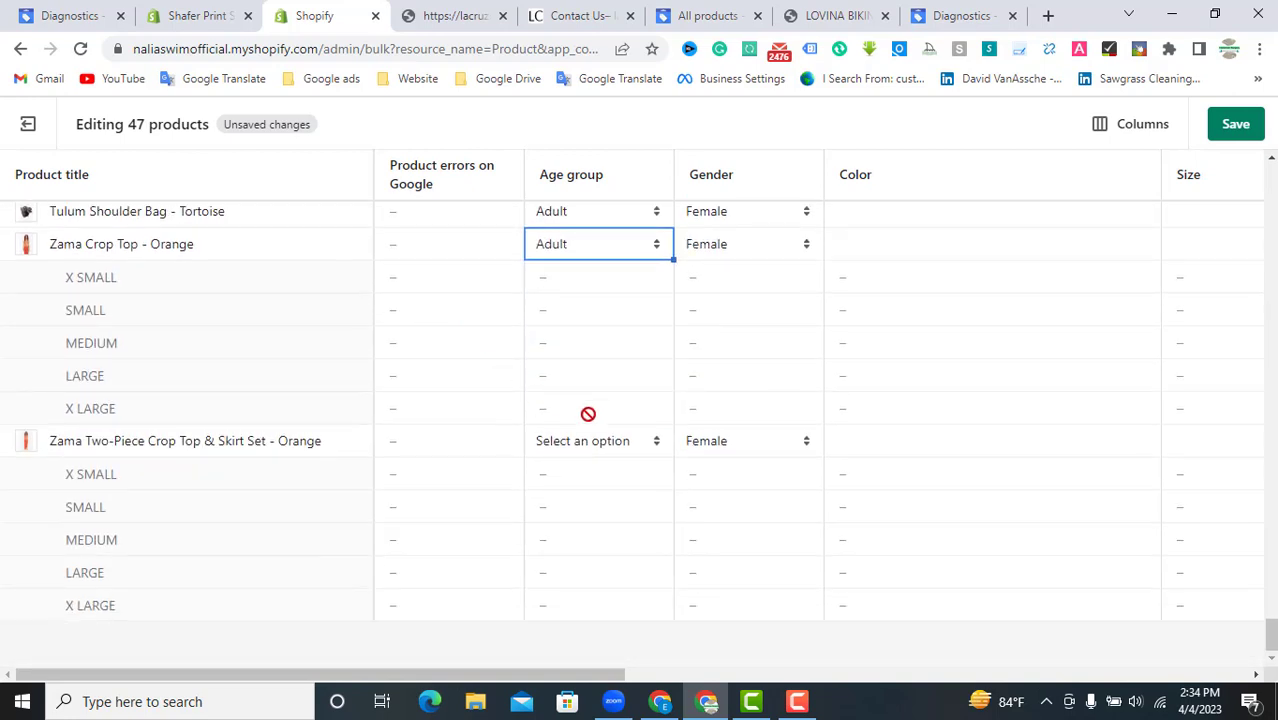
{"action": "left_click", "coordinate": [588, 450]}
{"action": "left_click", "coordinate": [580, 545]}
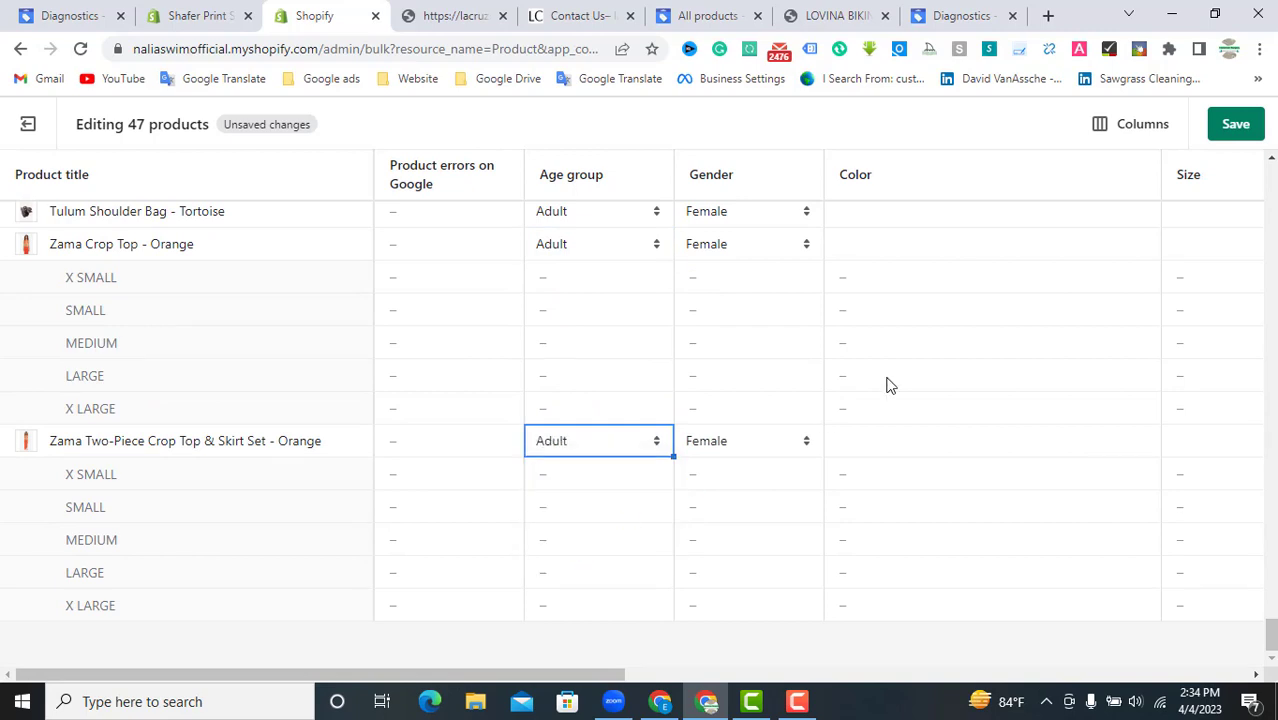
{"action": "left_click", "coordinate": [1232, 122]}
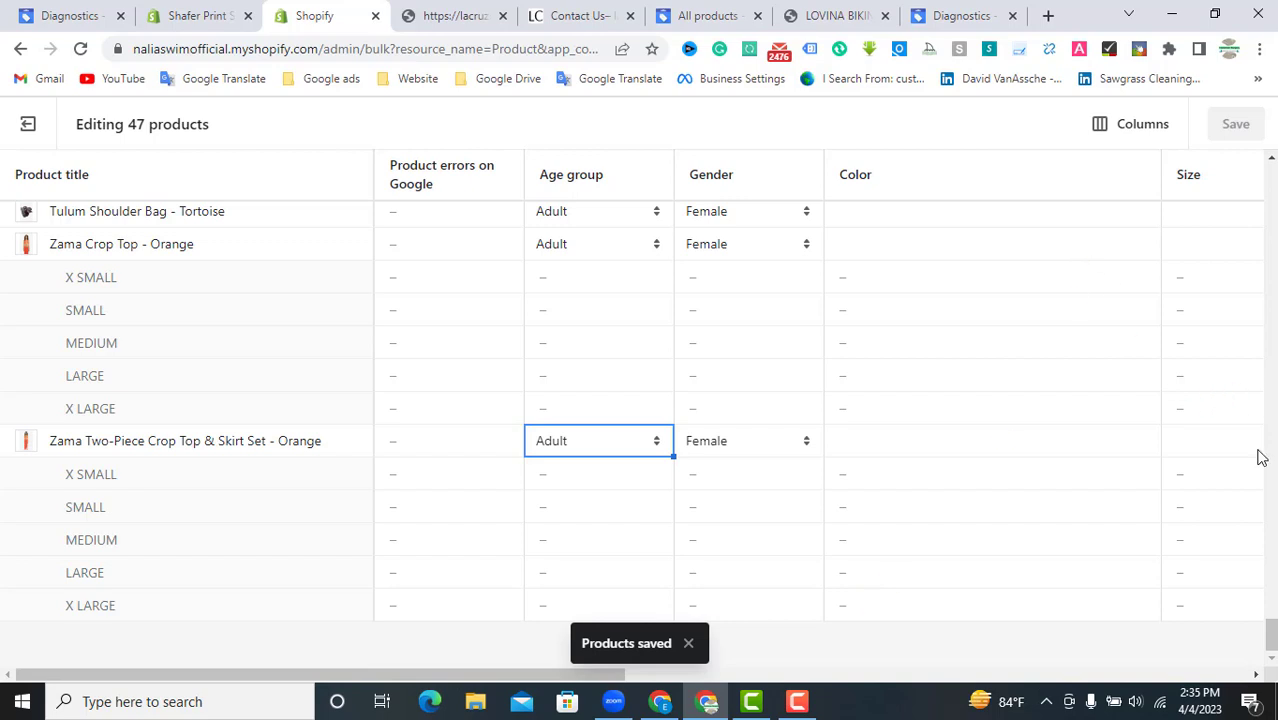
Step: Copy the size value XS< SMALL<MEDIUM<LARGE from CABANA BIKINI BOTTOM- PINK/ORANGE to CABANA BIKINI TOP - PINK/ORANGE
{"action": "left_click_drag", "start_coordinate": [1270, 635], "coordinate": [1271, 180]}
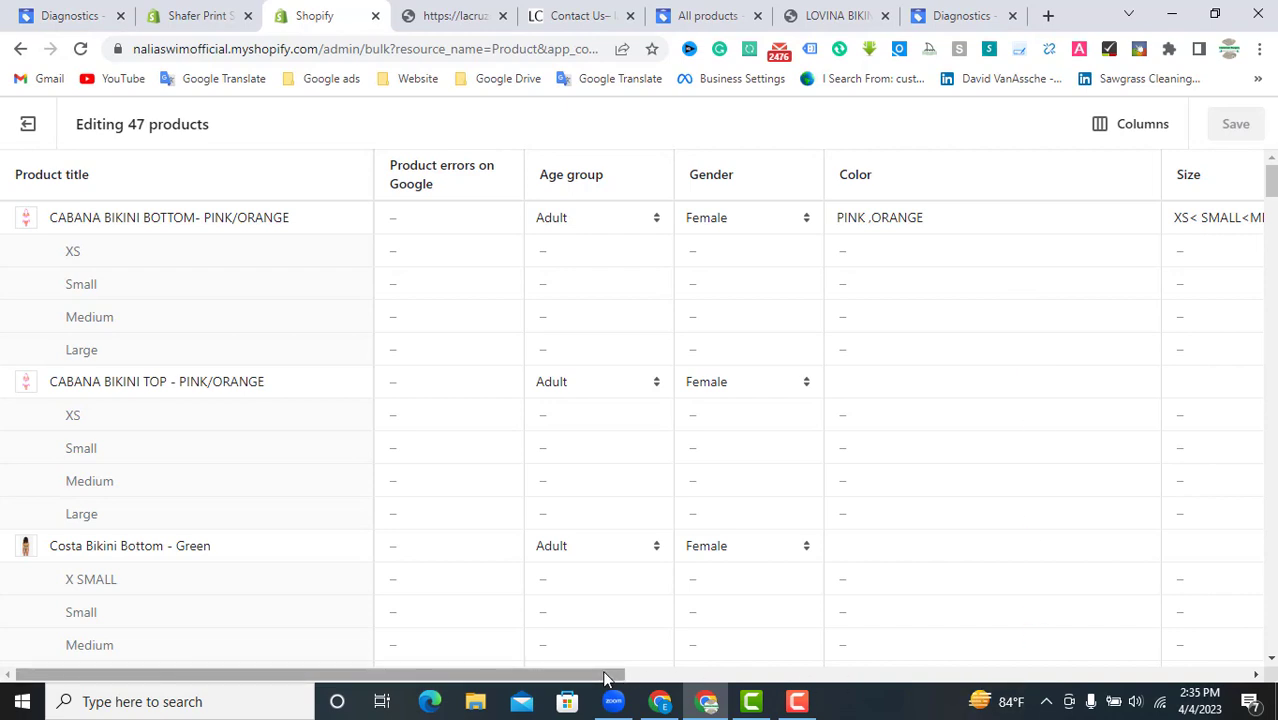
{"action": "left_click_drag", "start_coordinate": [606, 676], "coordinate": [690, 676]}
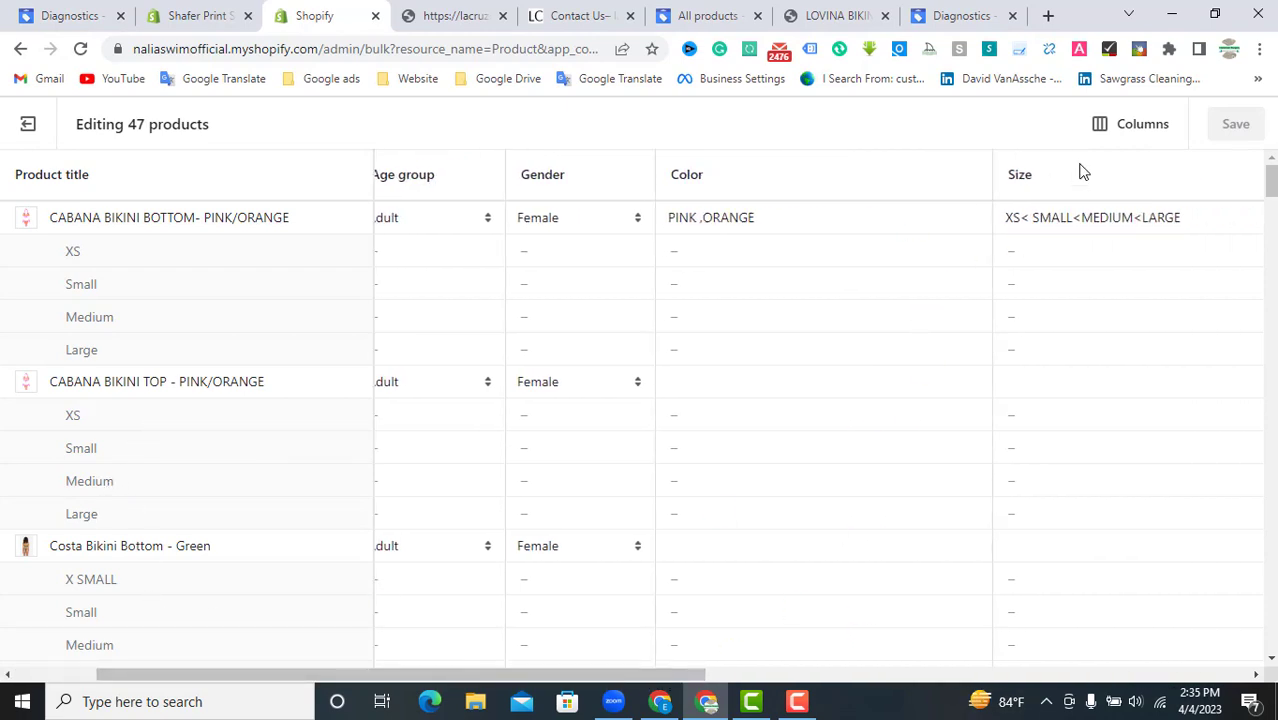
{"action": "left_click", "coordinate": [1086, 218]}
{"action": "key", "text": "ctrl+c"}
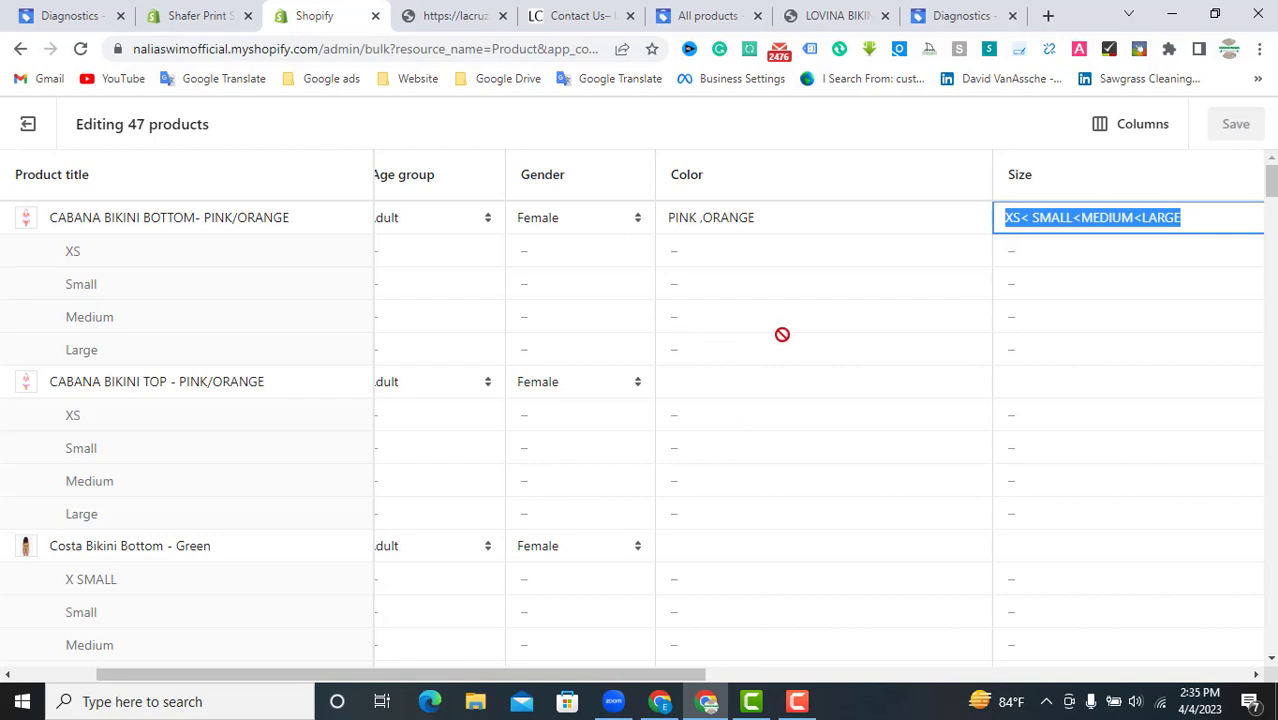
{"action": "left_click", "coordinate": [1053, 409]}
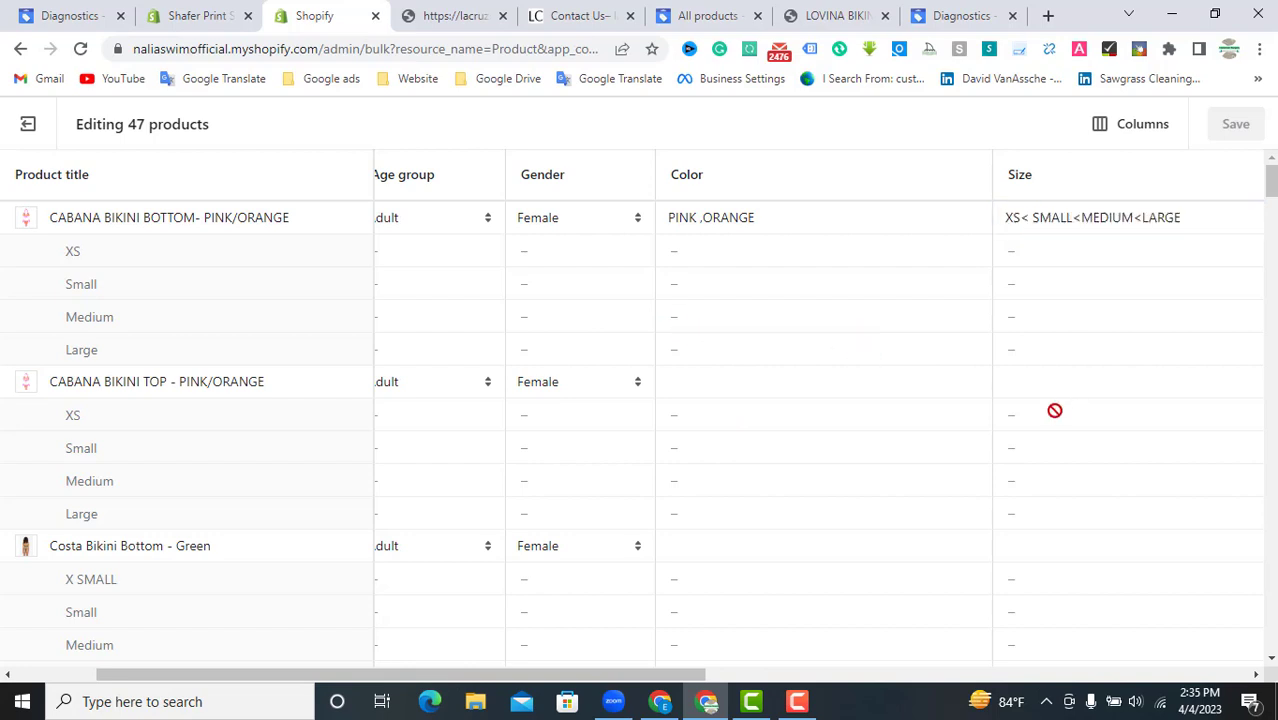
{"action": "left_click", "coordinate": [1057, 385]}
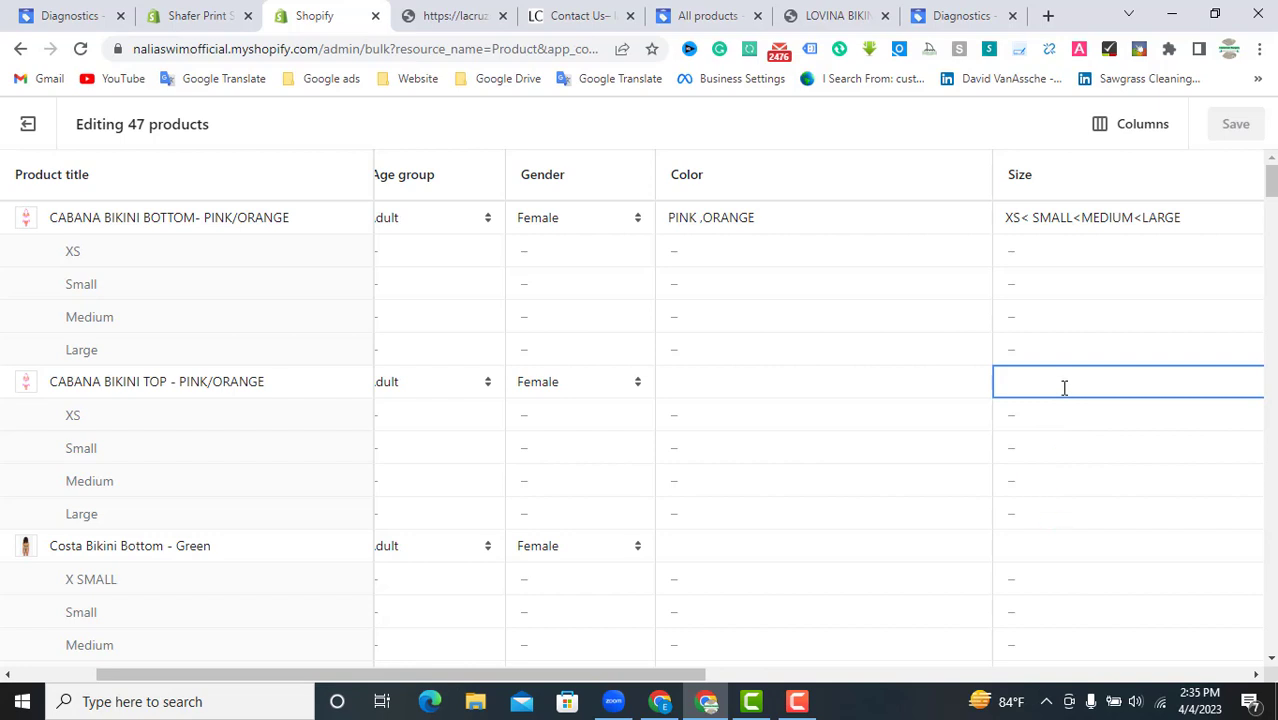
{"action": "key", "text": "ctrl+v"}
{"action": "left_click", "coordinate": [1067, 516]}
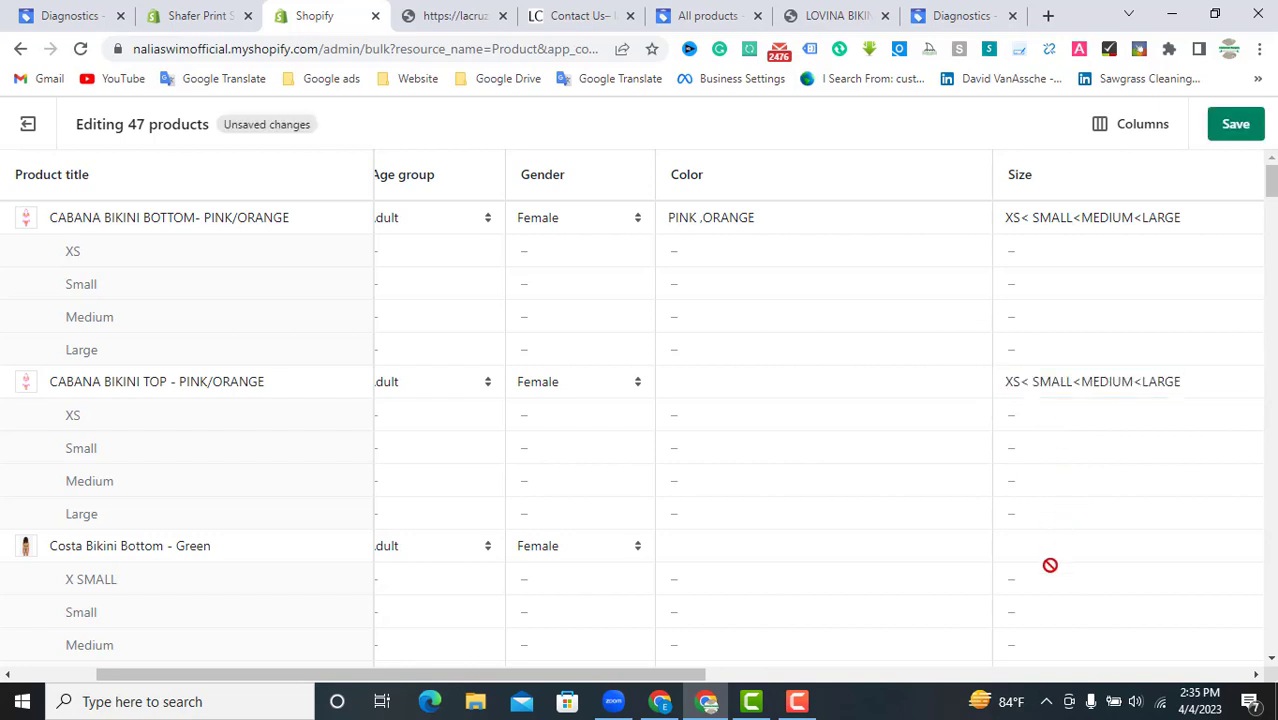
Step: Paste the size value XS< SMALL<MEDIUM<LARGE for Costa Bikini Bottom - Green and Costa Bikini Top - Green
{"action": "left_click", "coordinate": [1052, 556]}
{"action": "key", "text": "ctrl+v"}
{"action": "scroll", "coordinate": [1079, 455], "scroll_direction": "down", "scroll_amount": 2}
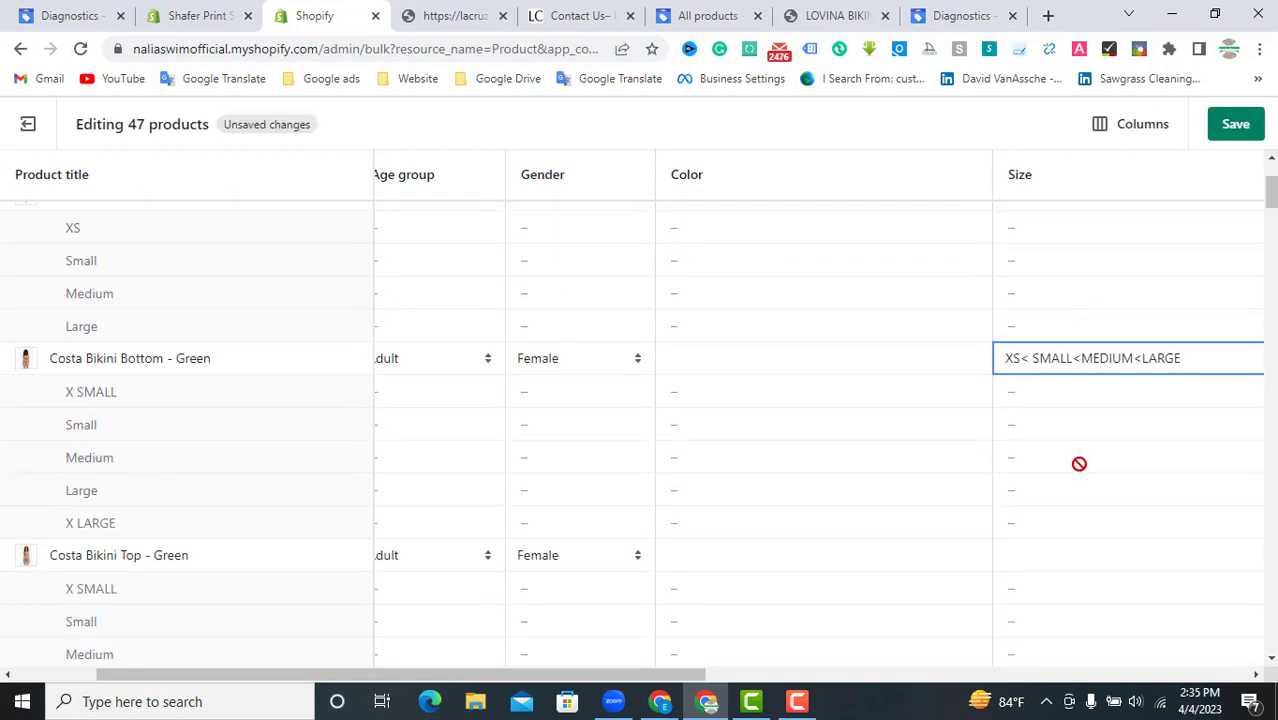
{"action": "left_click", "coordinate": [1058, 567]}
{"action": "key", "text": "ctrl+v"}
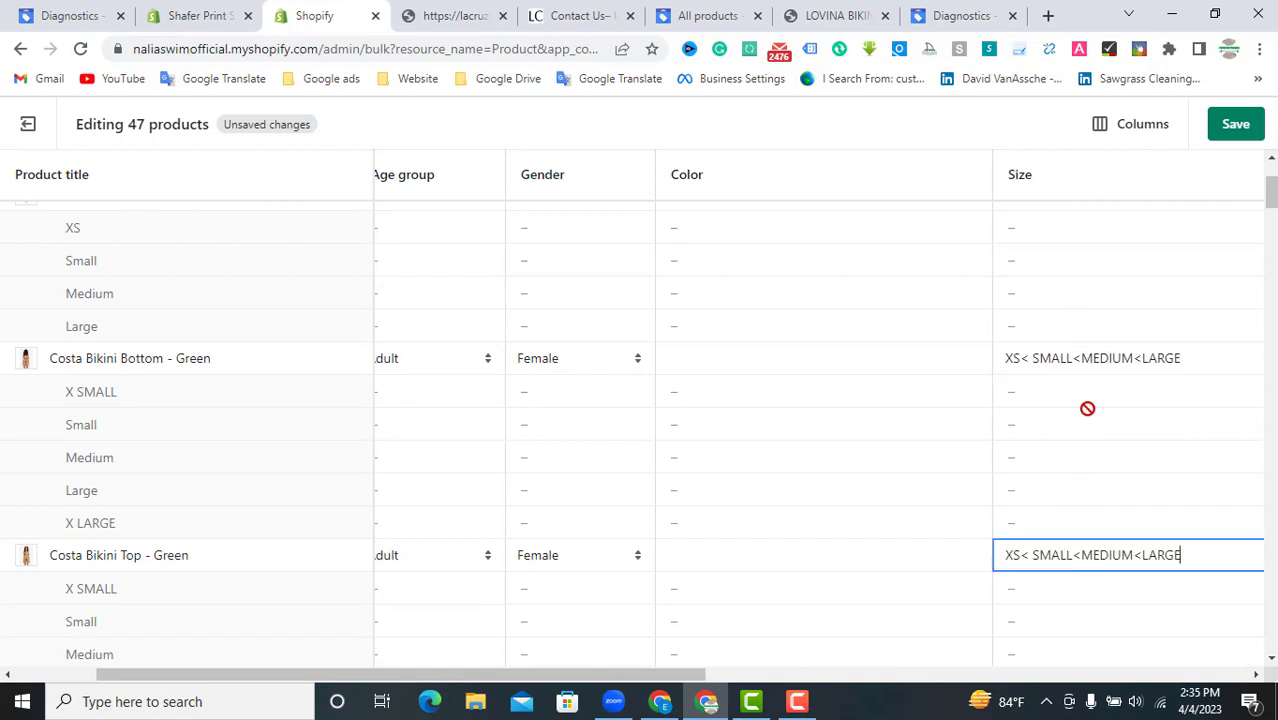
Step: Paste the size value XS< SMALL<MEDIUM<LARGE for Cutout Sydney One Piece - Black and Cutout Sydney One Piece - Blue
{"action": "scroll", "coordinate": [1075, 420], "scroll_direction": "down", "scroll_amount": 2}
{"action": "left_click", "coordinate": [1047, 568]}
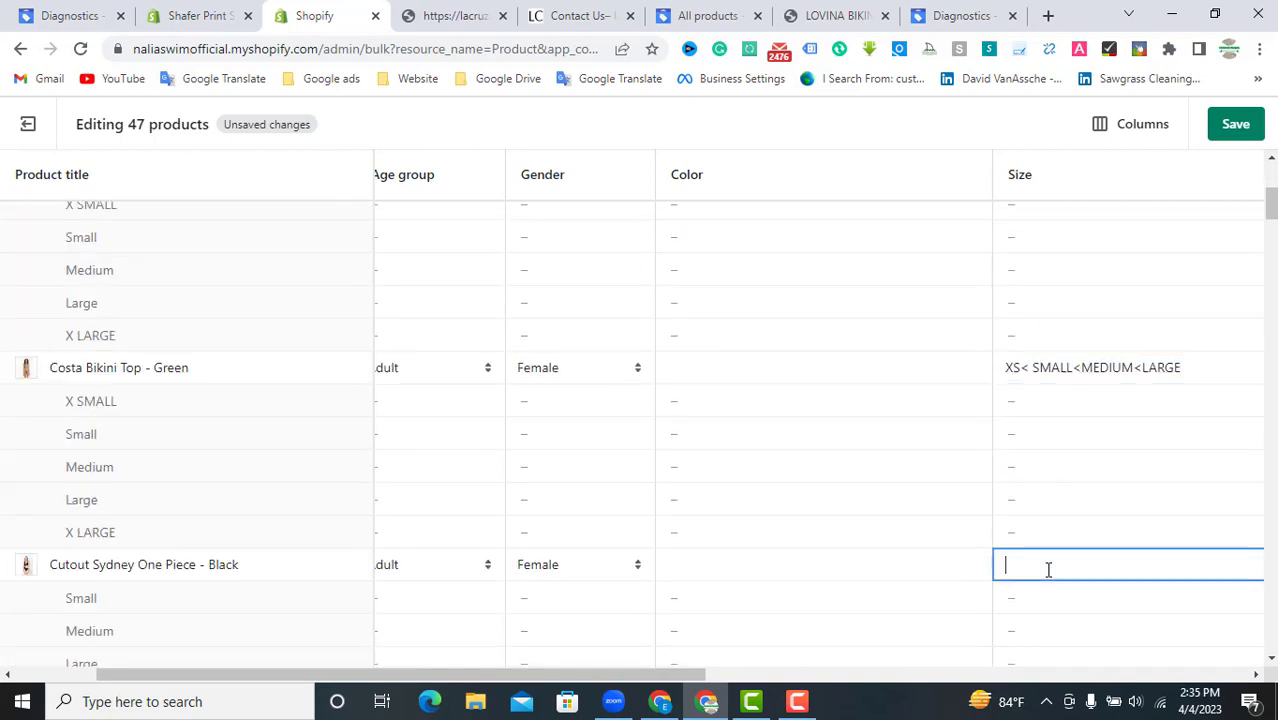
{"action": "key", "text": "ctrl+v"}
{"action": "scroll", "coordinate": [1047, 495], "scroll_direction": "down", "scroll_amount": 2}
{"action": "left_click", "coordinate": [1047, 506]}
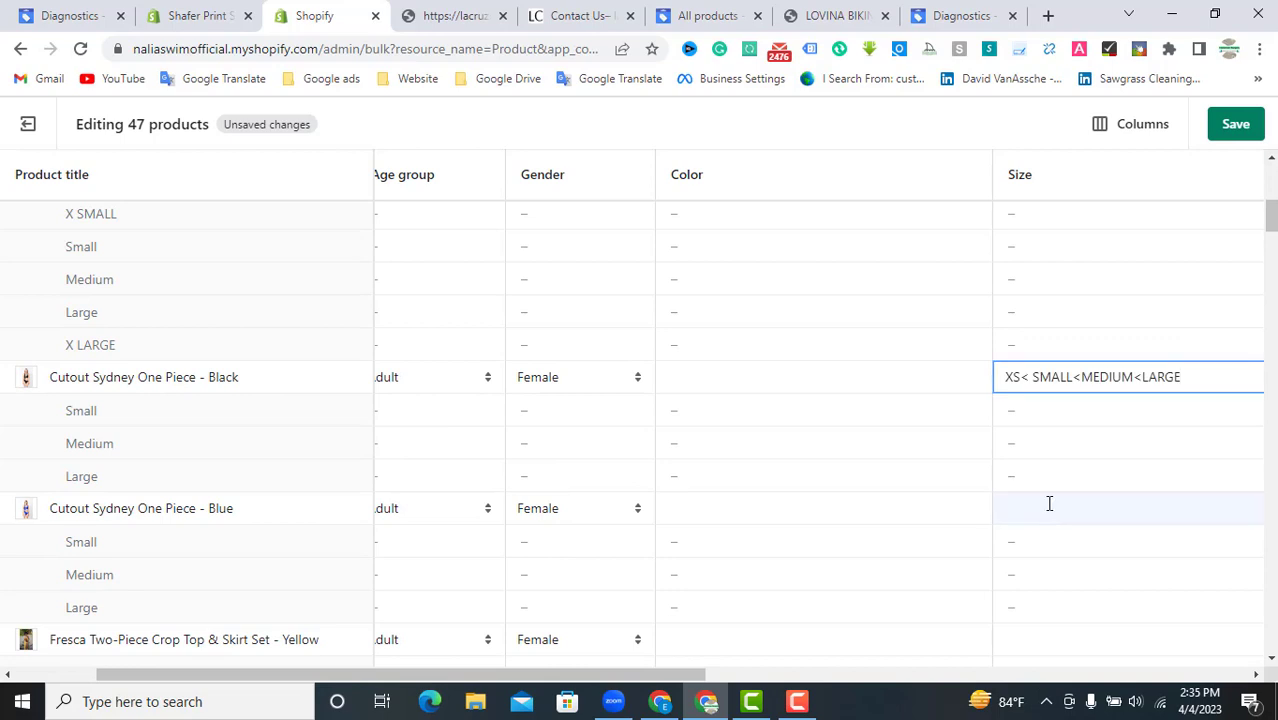
{"action": "key", "text": "ctrl+v"}
Step: Remove XS< from the size of Cutout Sydney One Piece - Blue, leaving SMALL<MEDIUM<LARGE
{"action": "scroll", "coordinate": [1048, 490], "scroll_direction": "down", "scroll_amount": 2}
{"action": "scroll", "coordinate": [1050, 475], "scroll_direction": "down", "scroll_amount": 1}
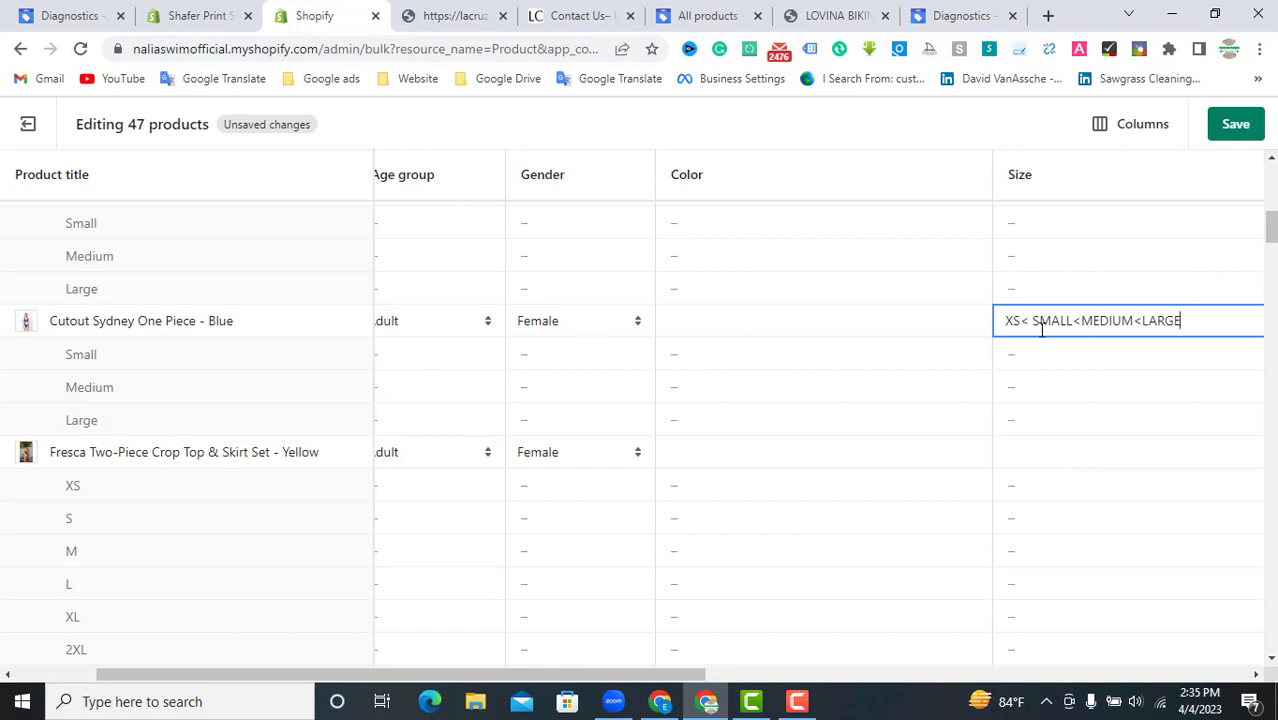
{"action": "mouse_move", "coordinate": [1035, 326]}
{"action": "left_mouse_down"}
{"action": "mouse_move", "coordinate": [876, 354]}
{"action": "mouse_move", "coordinate": [1028, 322]}
{"action": "left_mouse_up"}
{"action": "key", "text": "BackSpace"}
{"action": "key", "text": "BackSpace"}
{"action": "key", "text": "BackSpace"}
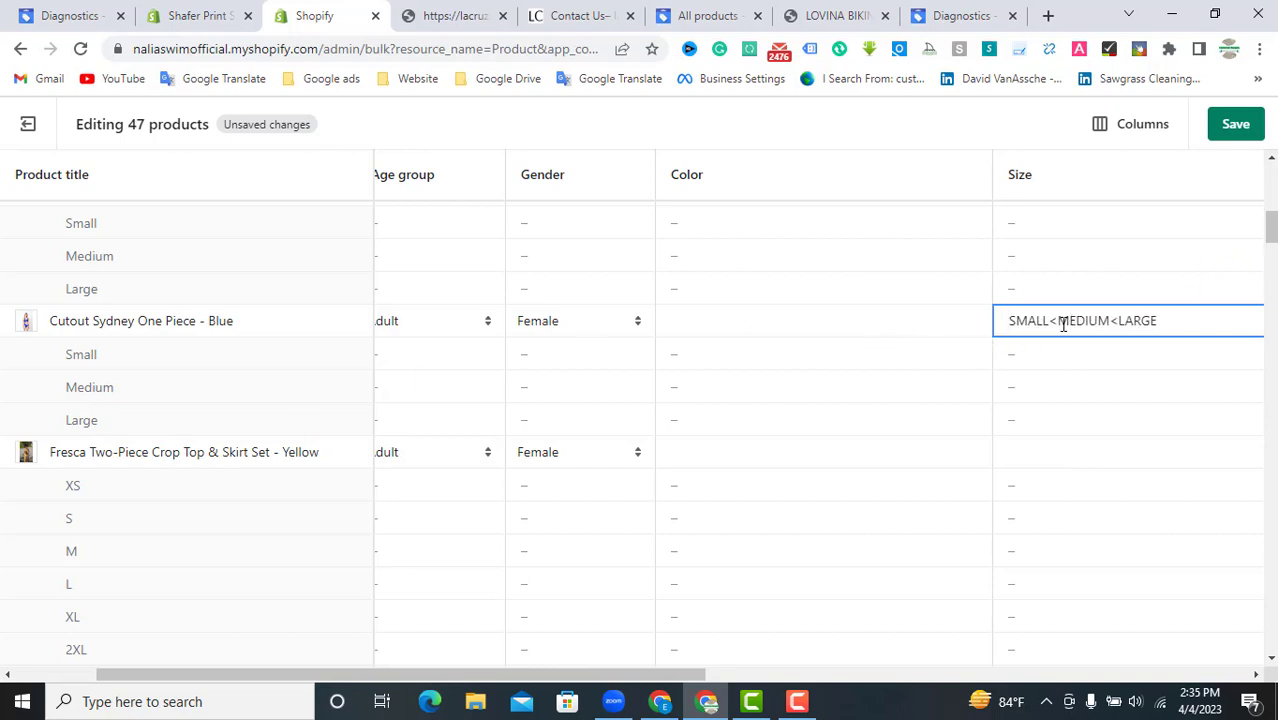
Step: Remove XS< from the size of Cutout Sydney One Piece - Black, leaving SMALL<MEDIUM<LARGE
{"action": "scroll", "coordinate": [1060, 322], "scroll_direction": "up", "scroll_amount": 2}
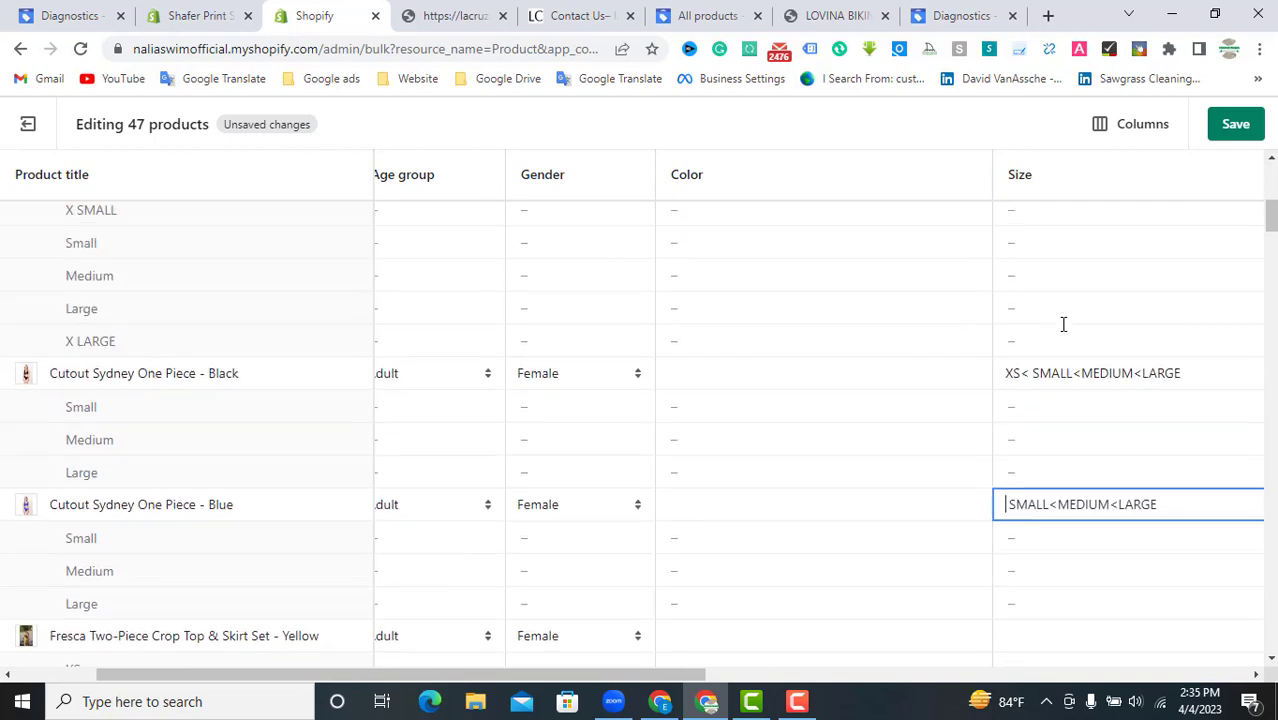
{"action": "double_click", "coordinate": [1040, 377]}
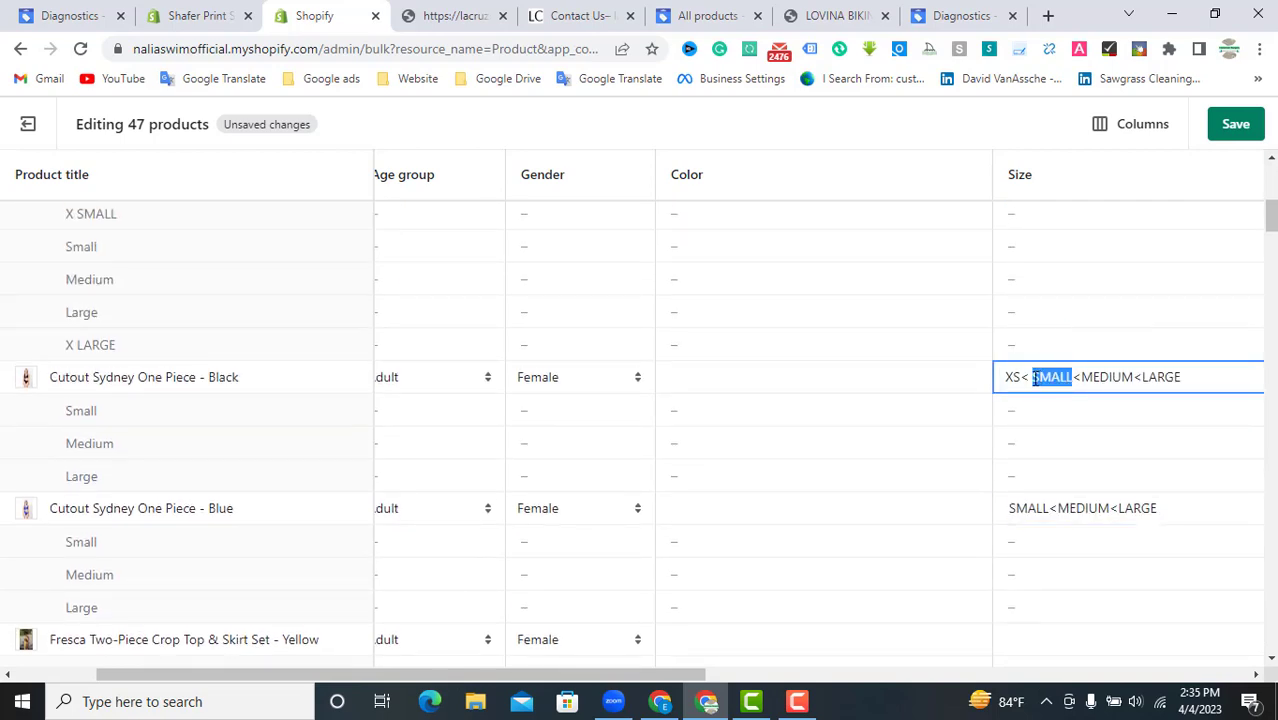
{"action": "left_click", "coordinate": [1112, 377]}
{"action": "left_click_drag", "start_coordinate": [1032, 377], "coordinate": [1042, 377]}
{"action": "left_click", "coordinate": [1035, 377]}
{"action": "type", "text": "\\\\\\"}
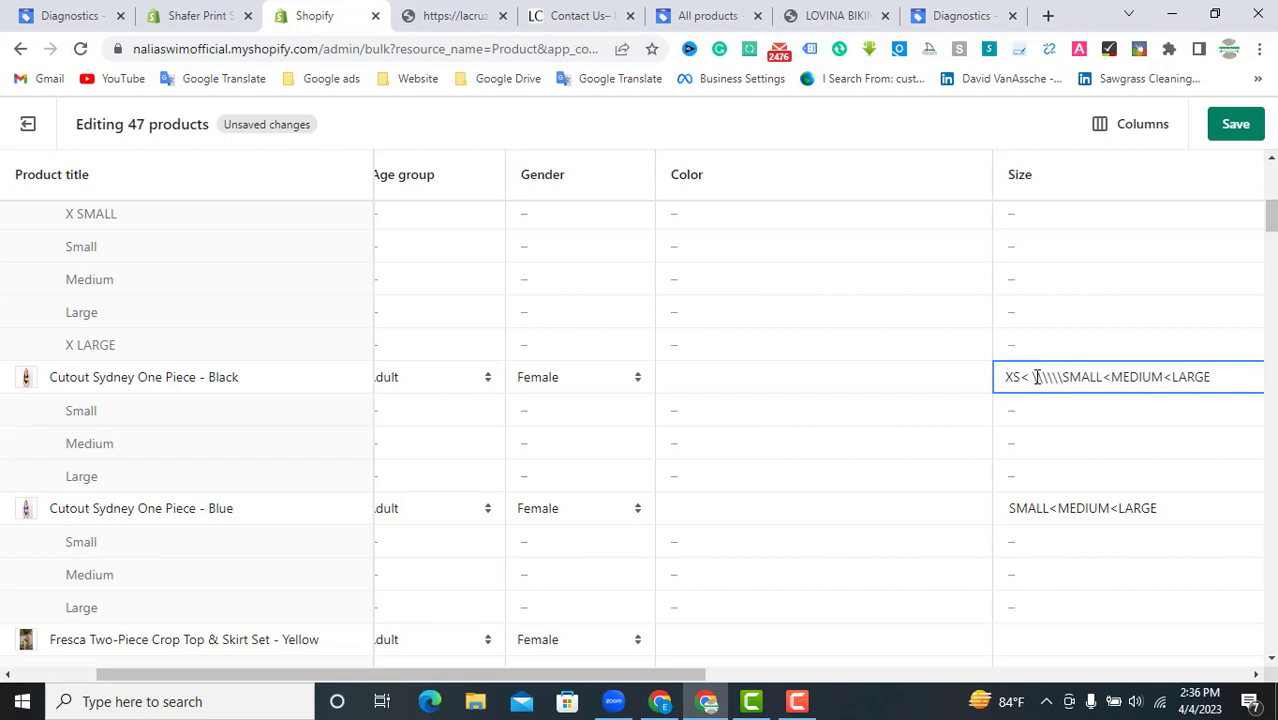
{"action": "key", "text": "BackSpace"}
{"action": "key", "text": "BackSpace"}
{"action": "key", "text": "BackSpace"}
{"action": "key", "text": "BackSpace"}
{"action": "key", "text": "BackSpace"}
{"action": "key", "text": "BackSpace"}
{"action": "key", "text": "BackSpace"}
{"action": "key", "text": "BackSpace"}
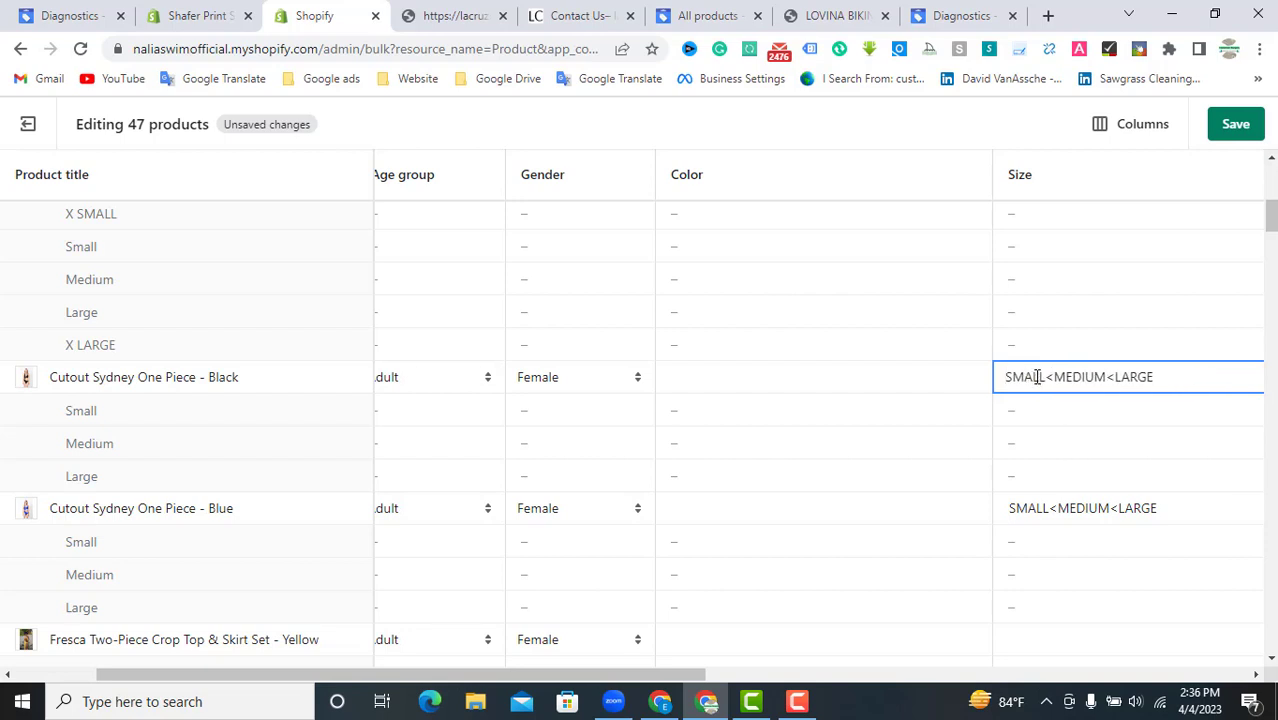
Step: Check the size values of the Cabana, Costa and Cutout Sydney products against their variants, and save the changes
{"action": "scroll", "coordinate": [1036, 375], "scroll_direction": "up", "scroll_amount": 2}
{"action": "scroll", "coordinate": [1068, 430], "scroll_direction": "down", "scroll_amount": 1}
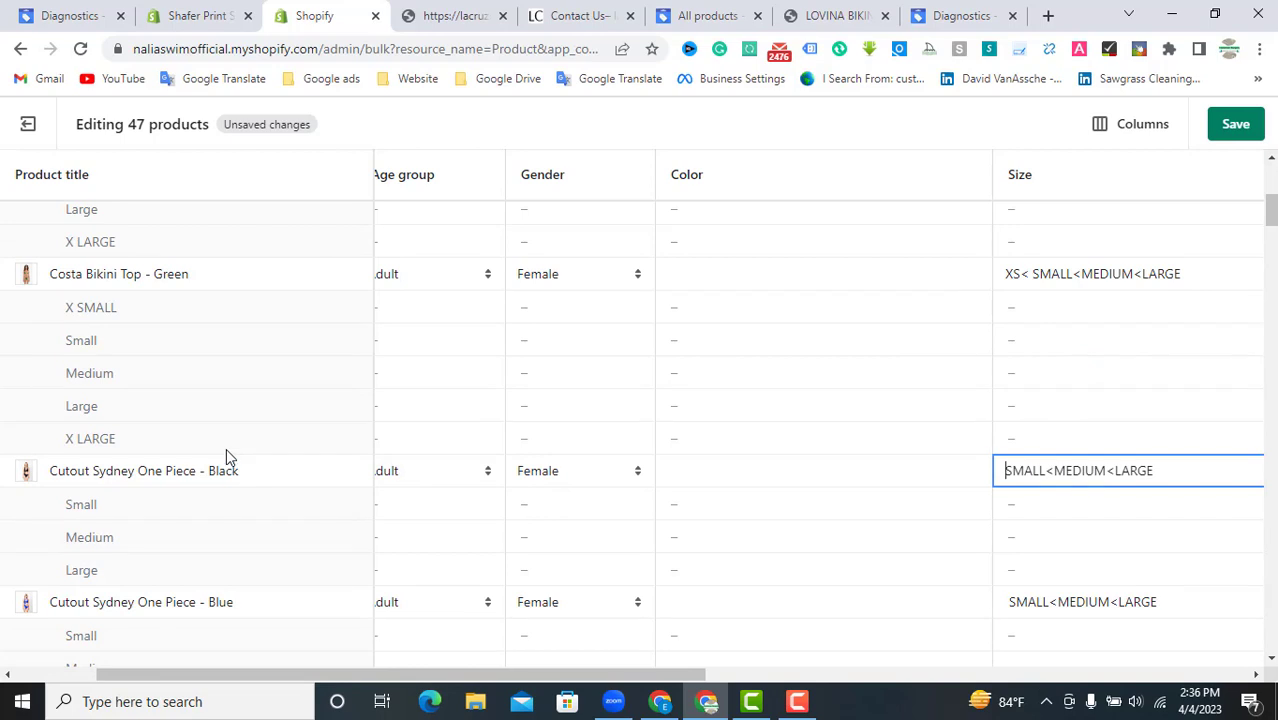
{"action": "scroll", "coordinate": [1048, 360], "scroll_direction": "up", "scroll_amount": 5}
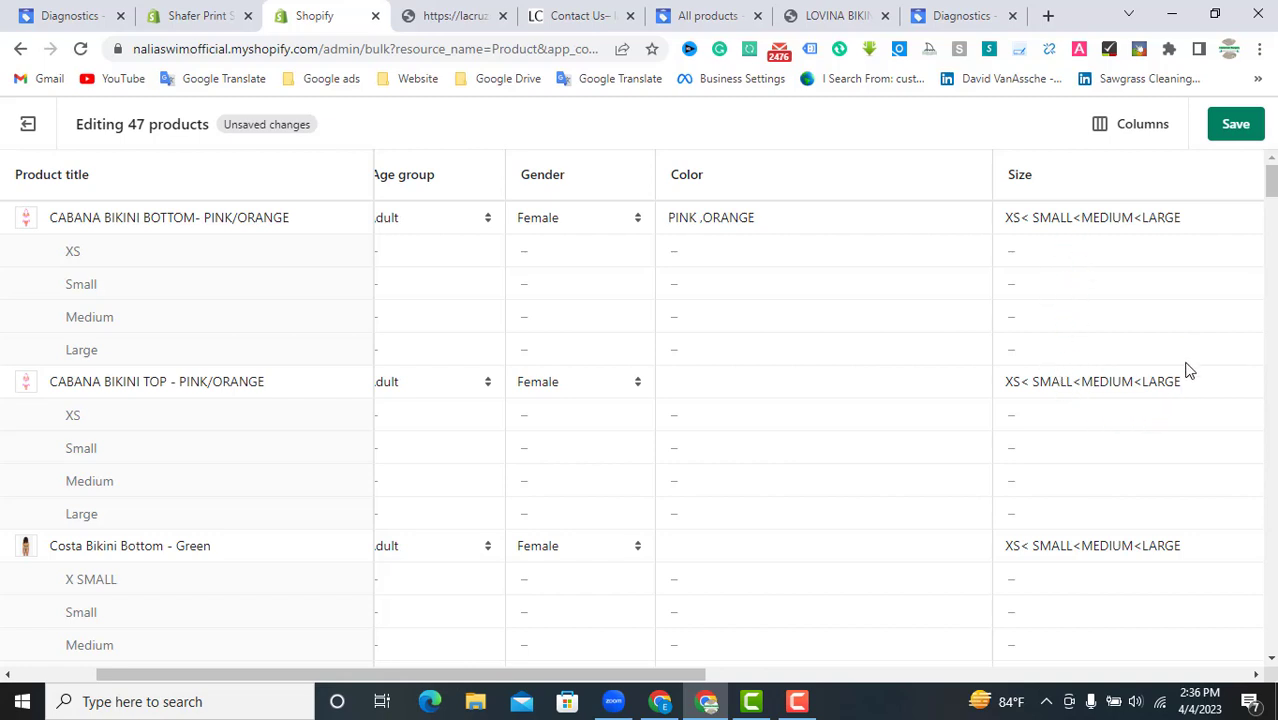
{"action": "scroll", "coordinate": [1173, 401], "scroll_direction": "down", "scroll_amount": 1}
{"action": "scroll", "coordinate": [1173, 401], "scroll_direction": "down", "scroll_amount": 1}
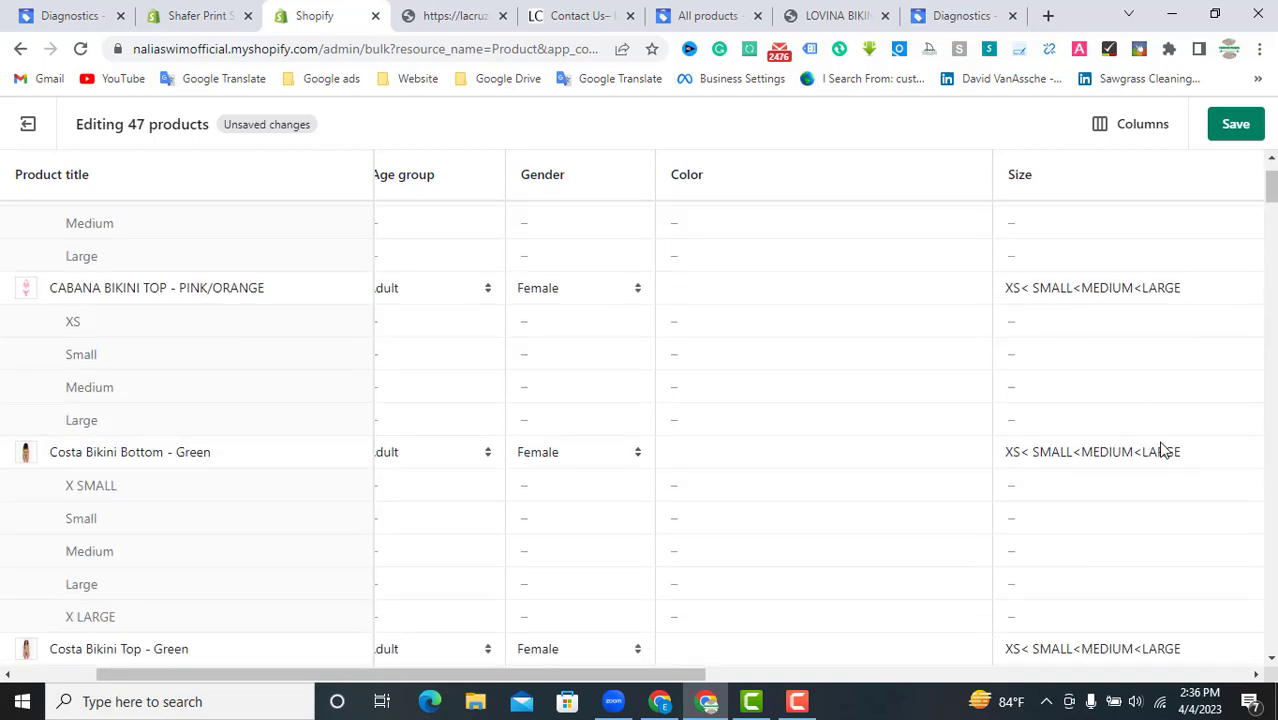
{"action": "scroll", "coordinate": [1165, 440], "scroll_direction": "down", "scroll_amount": 1}
{"action": "double_click", "coordinate": [1183, 366]}
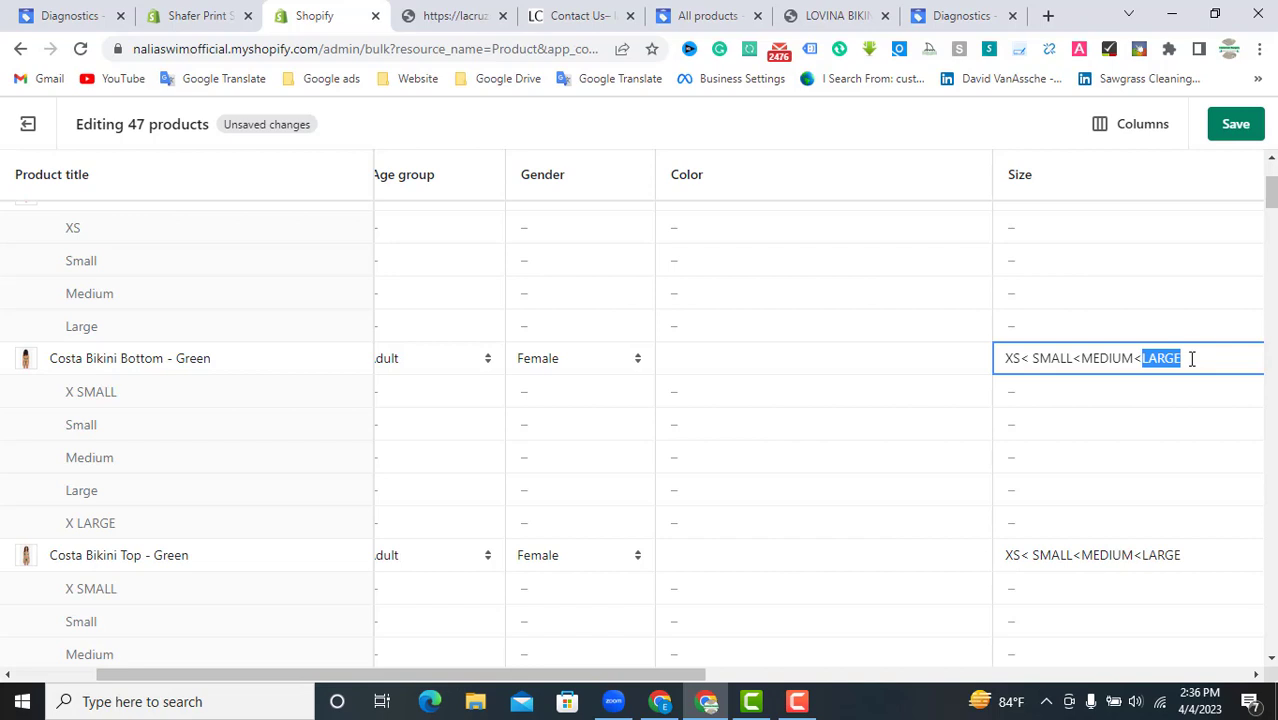
{"action": "scroll", "coordinate": [899, 317], "scroll_direction": "up", "scroll_amount": 2}
{"action": "left_click", "coordinate": [1238, 127]}
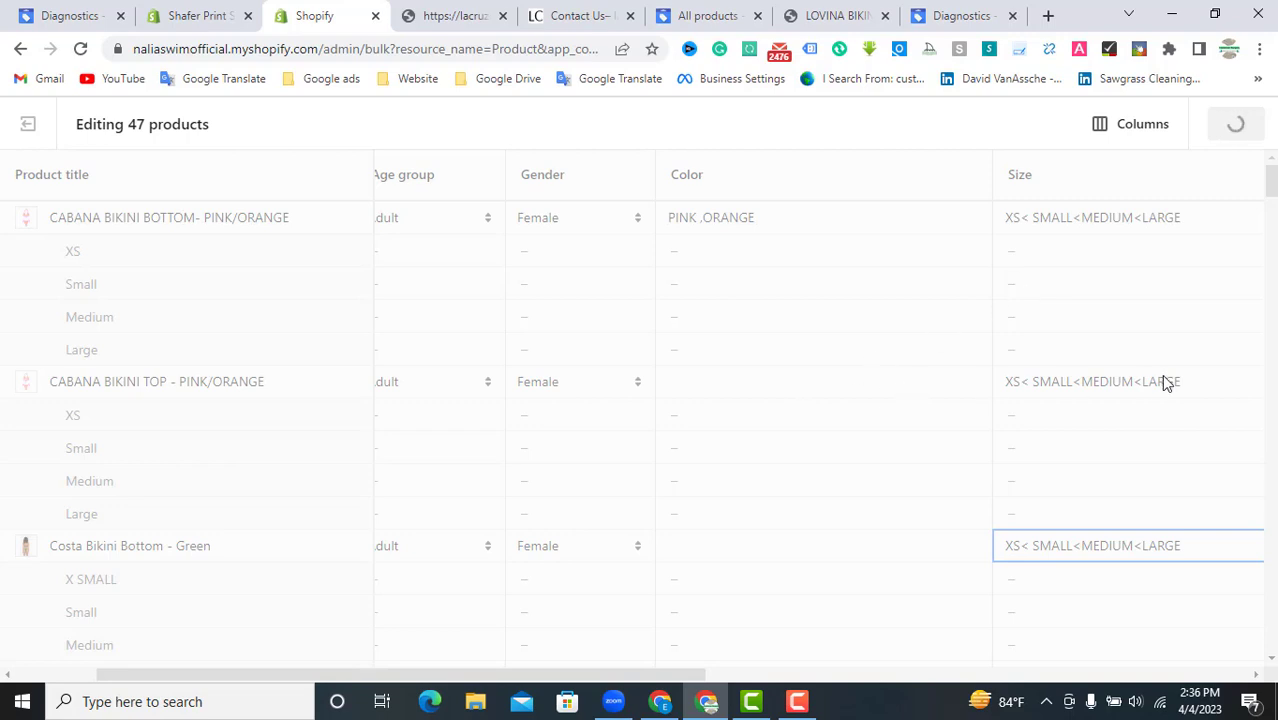
Step: Copy the color value PINK ,ORANGE from CABANA BIKINI BOTTOM- PINK/ORANGE to CABANA BIKINI TOP - PINK/ORANGE
{"action": "left_click", "coordinate": [784, 222]}
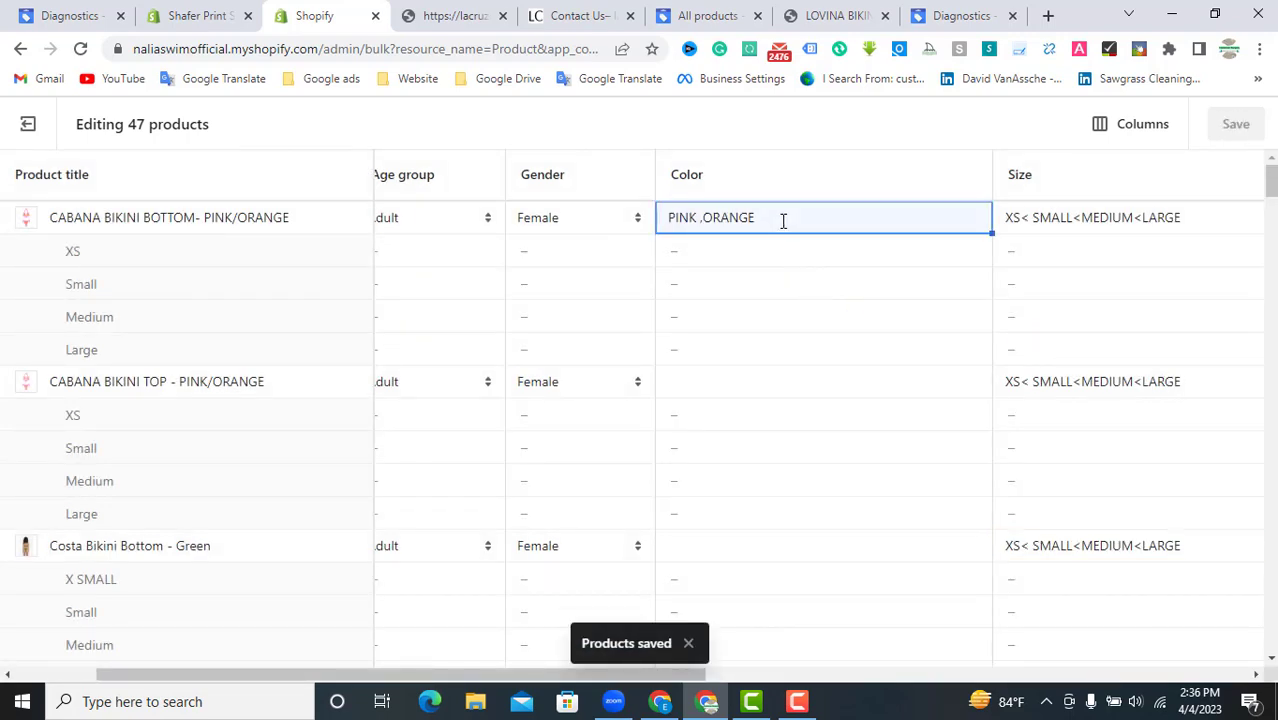
{"action": "left_click", "coordinate": [716, 217]}
{"action": "mouse_move", "coordinate": [756, 218]}
{"action": "left_mouse_down"}
{"action": "mouse_move", "coordinate": [666, 231]}
{"action": "mouse_move", "coordinate": [677, 414]}
{"action": "mouse_move", "coordinate": [719, 401]}
{"action": "mouse_move", "coordinate": [723, 383]}
{"action": "left_mouse_up"}
{"action": "key", "text": "ctrl+c"}
{"action": "left_click", "coordinate": [723, 383]}
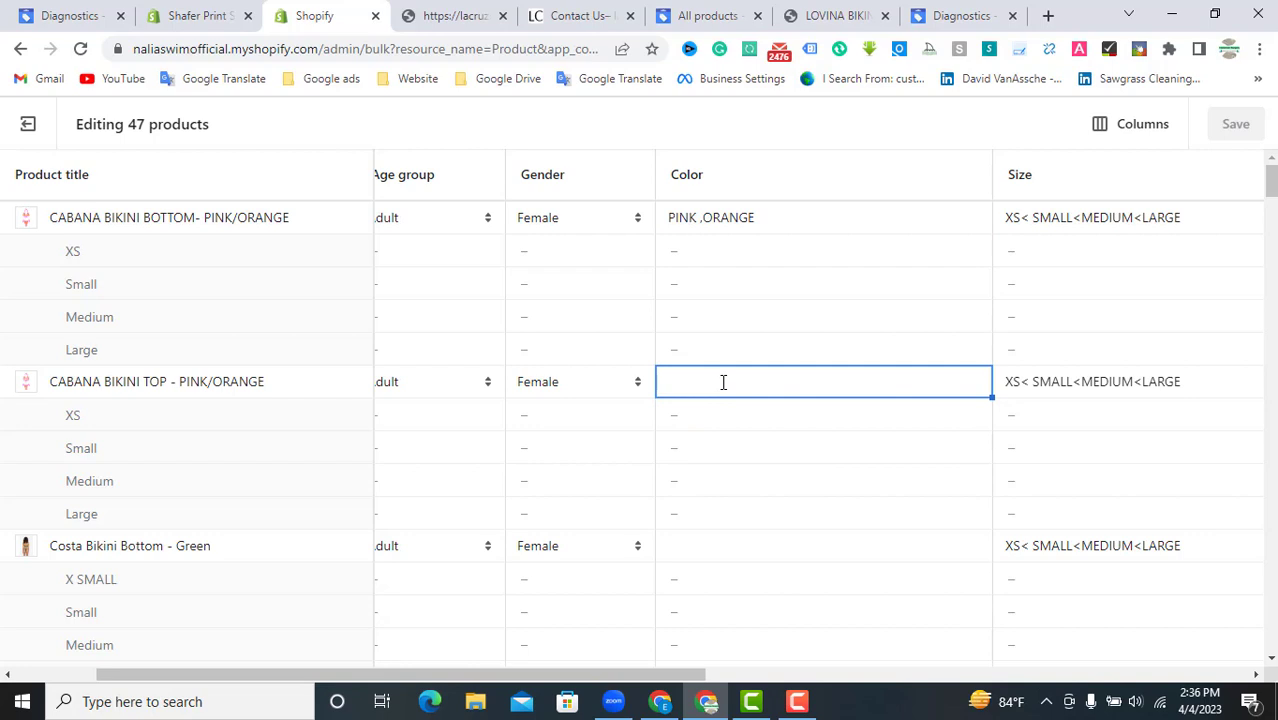
{"action": "key", "text": "ctrl+v"}
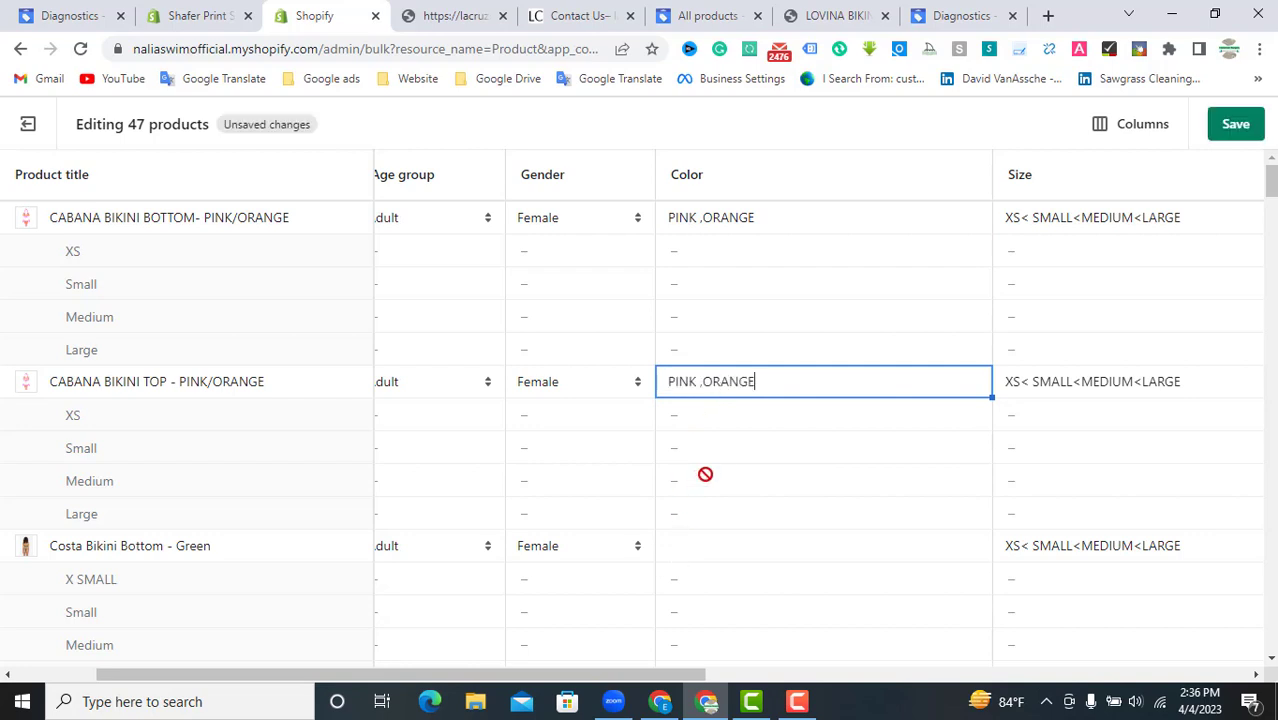
Step: Set the color of Costa Bikini Bottom - Green to Green, with a capital G
{"action": "scroll", "coordinate": [715, 470], "scroll_direction": "down", "scroll_amount": 1}
{"action": "left_click", "coordinate": [715, 455]}
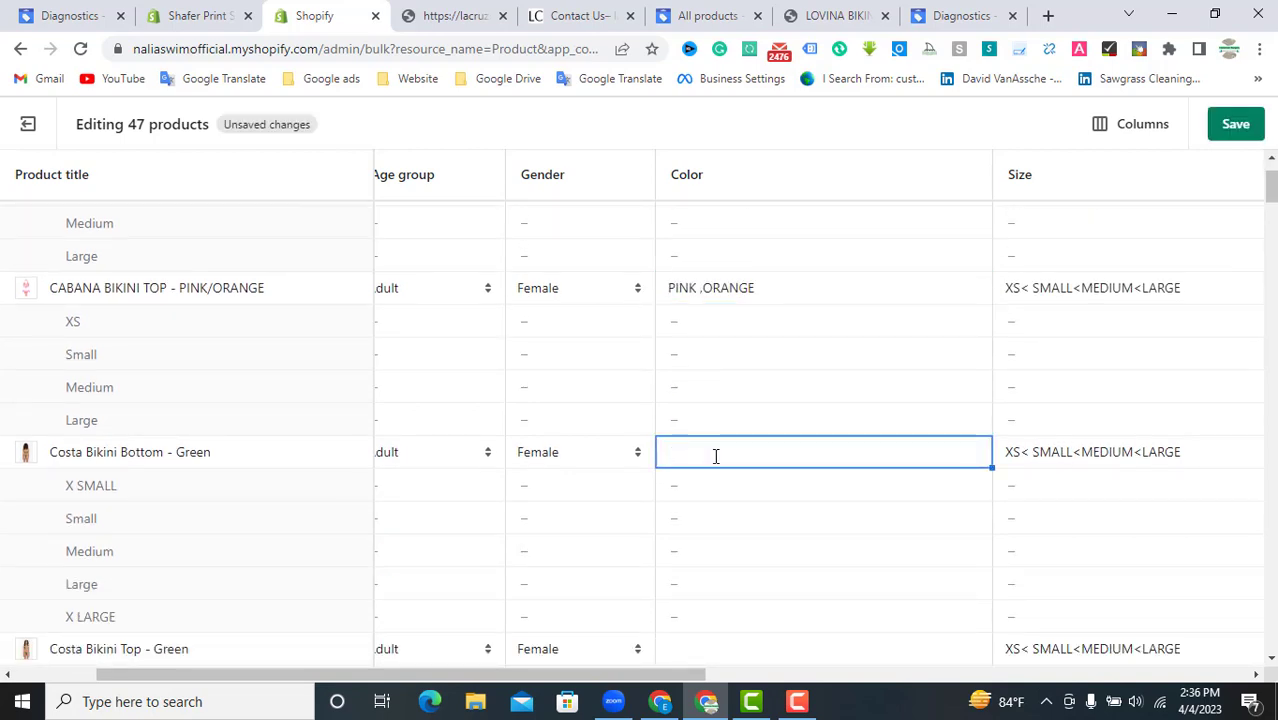
{"action": "type", "text": "green"}
{"action": "key", "text": "Return"}
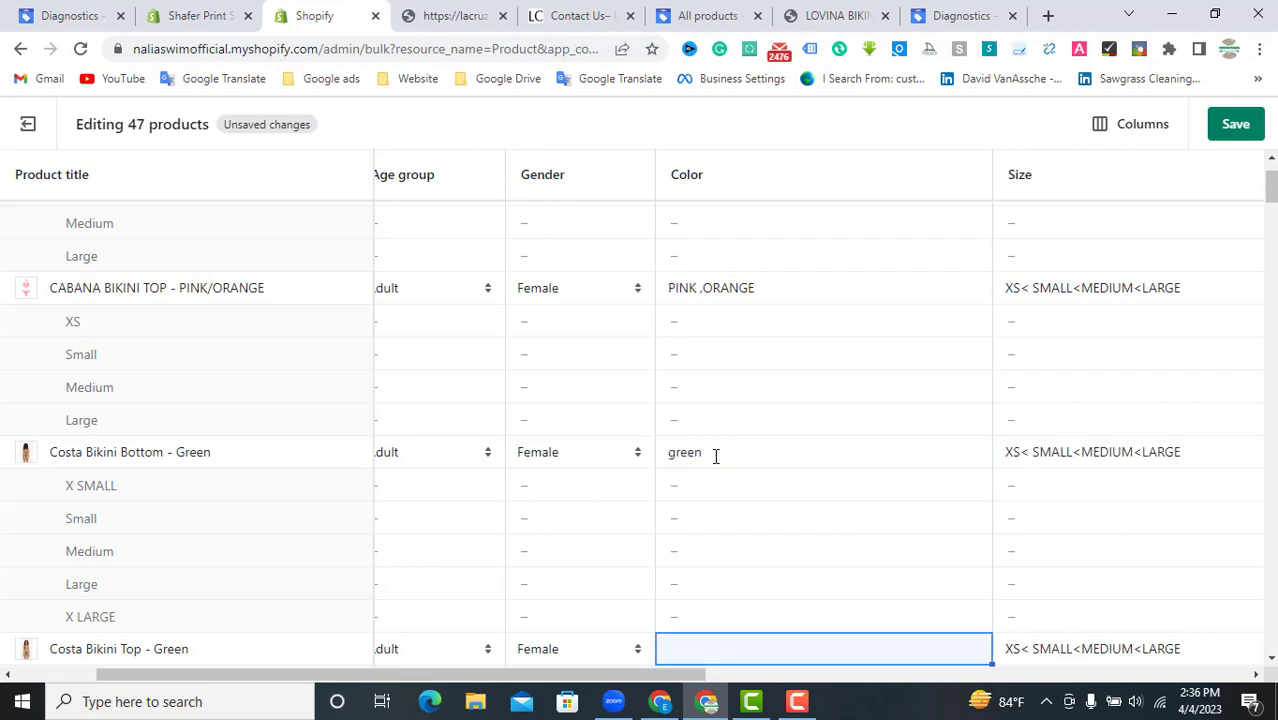
{"action": "left_click", "coordinate": [714, 456]}
{"action": "left_click", "coordinate": [714, 456]}
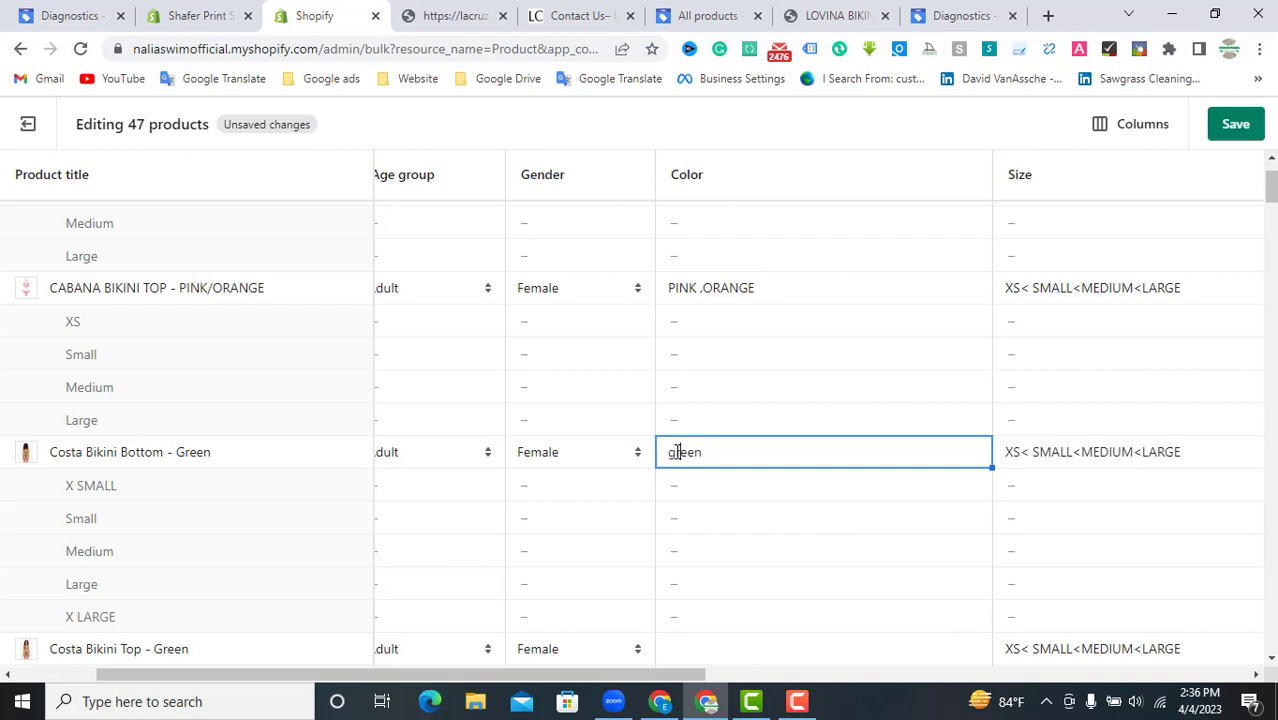
{"action": "left_click_drag", "start_coordinate": [678, 452], "coordinate": [656, 463]}
{"action": "type", "text": "G"}
{"action": "left_click_drag", "start_coordinate": [753, 462], "coordinate": [522, 468]}
{"action": "type", "text": "Green"}
Step: Set the color of Costa Bikini Top - Green to Green and that of Cutout Sydney One Piece - Black to Black
{"action": "scroll", "coordinate": [620, 541], "scroll_direction": "down", "scroll_amount": 1}
{"action": "left_click", "coordinate": [693, 558]}
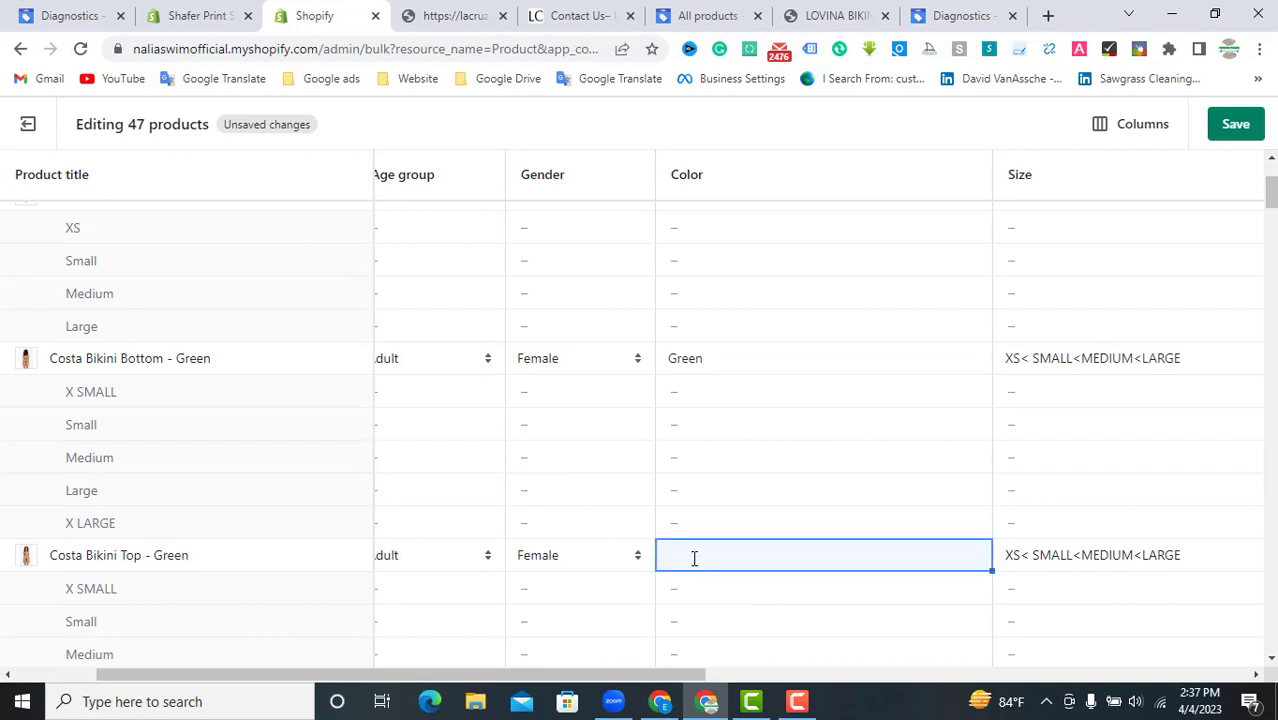
{"action": "type", "text": "Gr"}
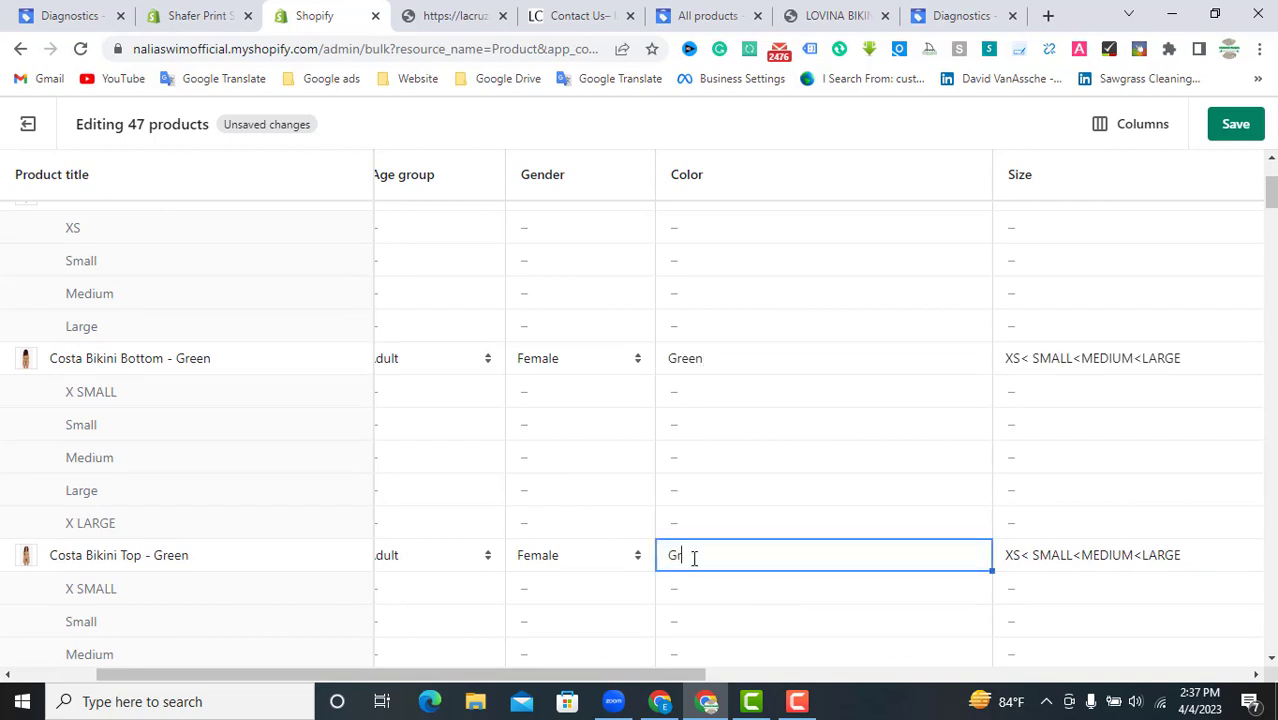
{"action": "type", "text": "een"}
{"action": "scroll", "coordinate": [694, 558], "scroll_direction": "down", "scroll_amount": 2}
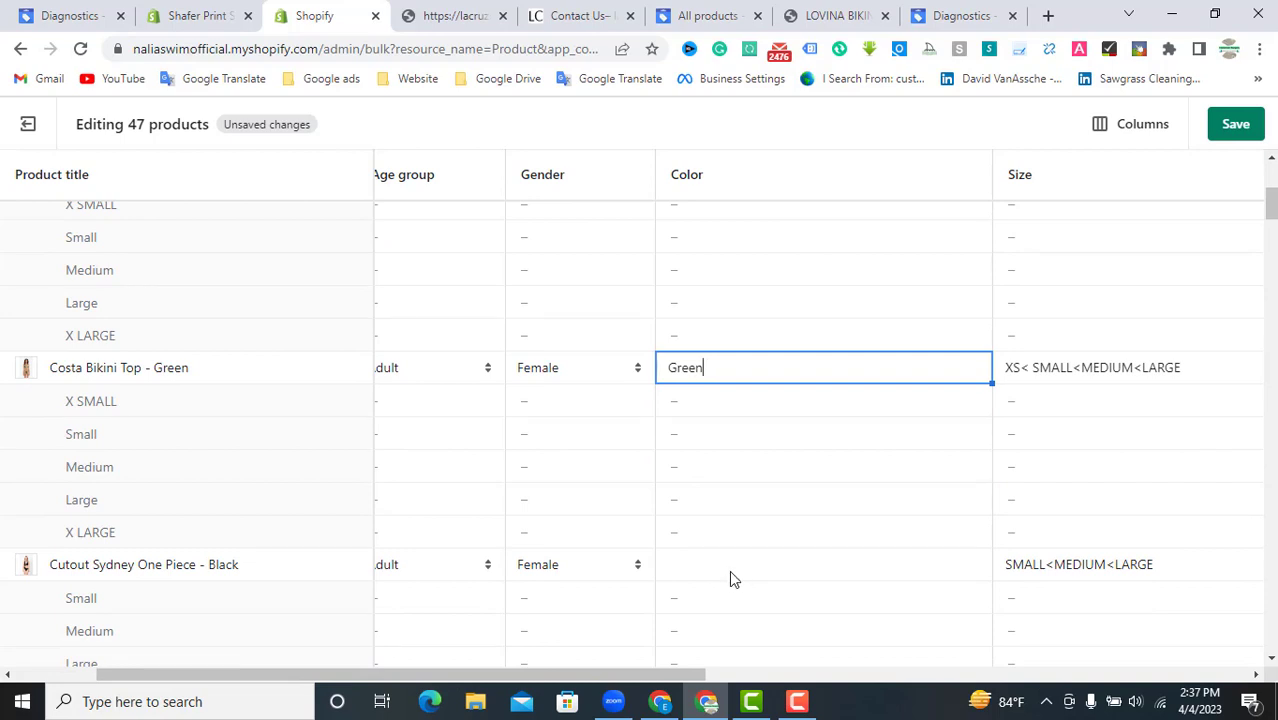
{"action": "left_click", "coordinate": [729, 572]}
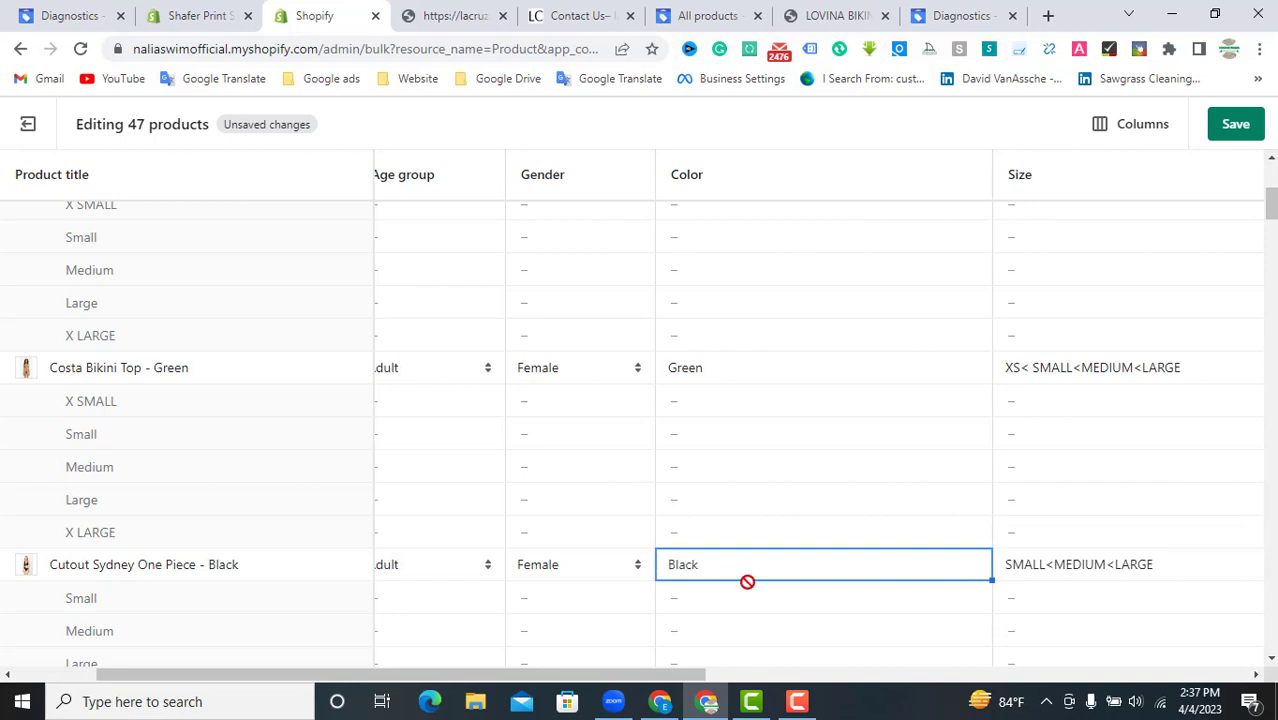
Step: Set the color of Cutout Sydney One Piece - Blue to Blue and that of Fresca Two-Piece Crop Top & Skirt Set - Yellow to Yellow
{"action": "scroll", "coordinate": [747, 580], "scroll_direction": "down", "scroll_amount": 2}
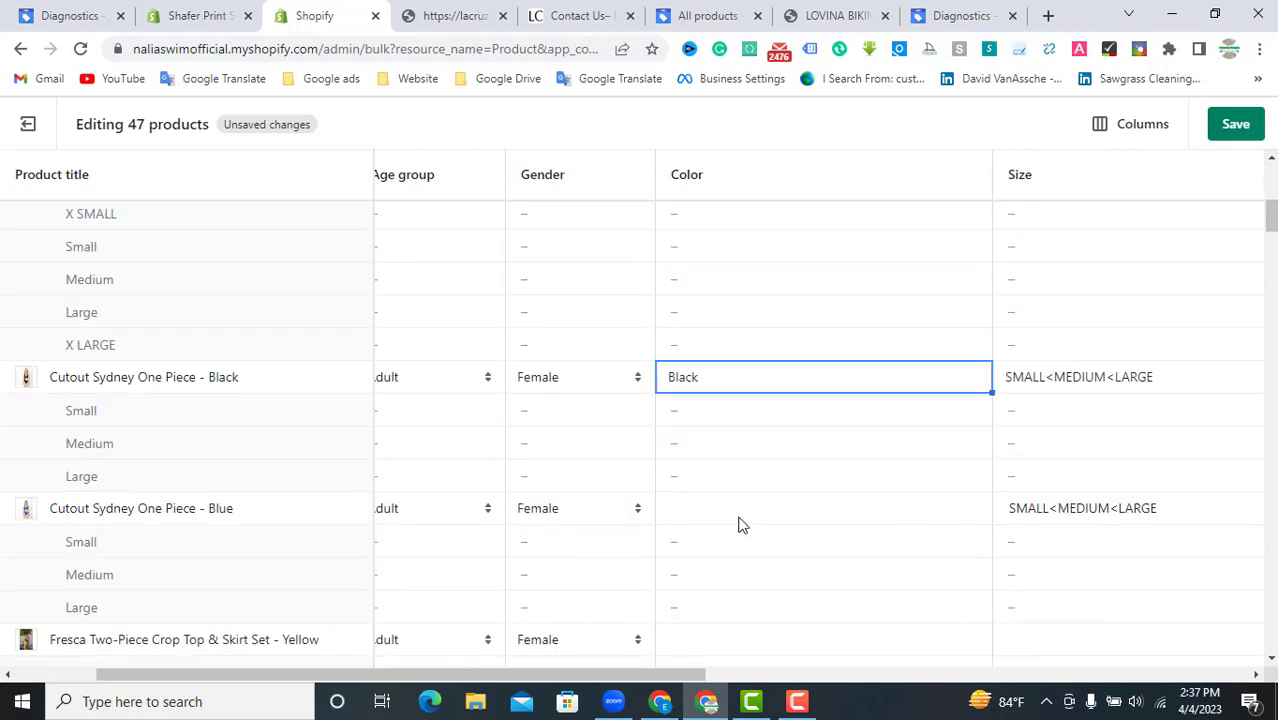
{"action": "left_click", "coordinate": [740, 518]}
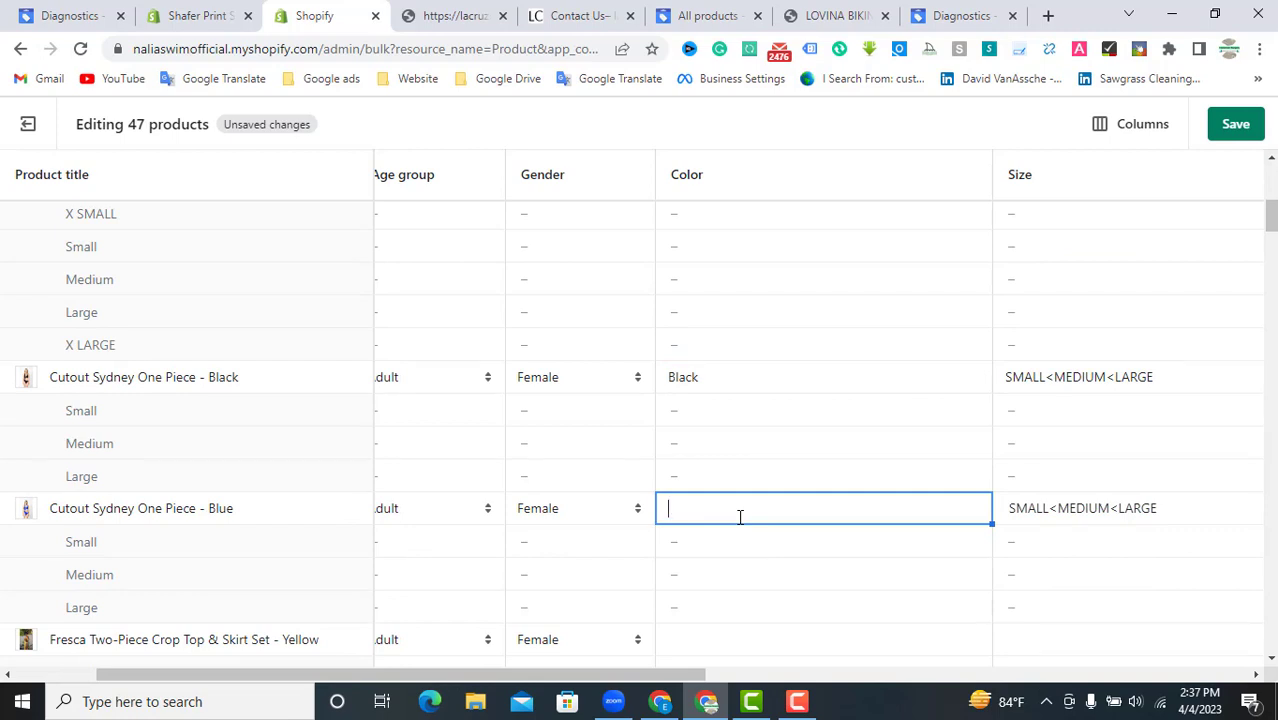
{"action": "type", "text": "Blue"}
{"action": "scroll", "coordinate": [595, 567], "scroll_direction": "down", "scroll_amount": 1}
{"action": "left_click", "coordinate": [695, 545]}
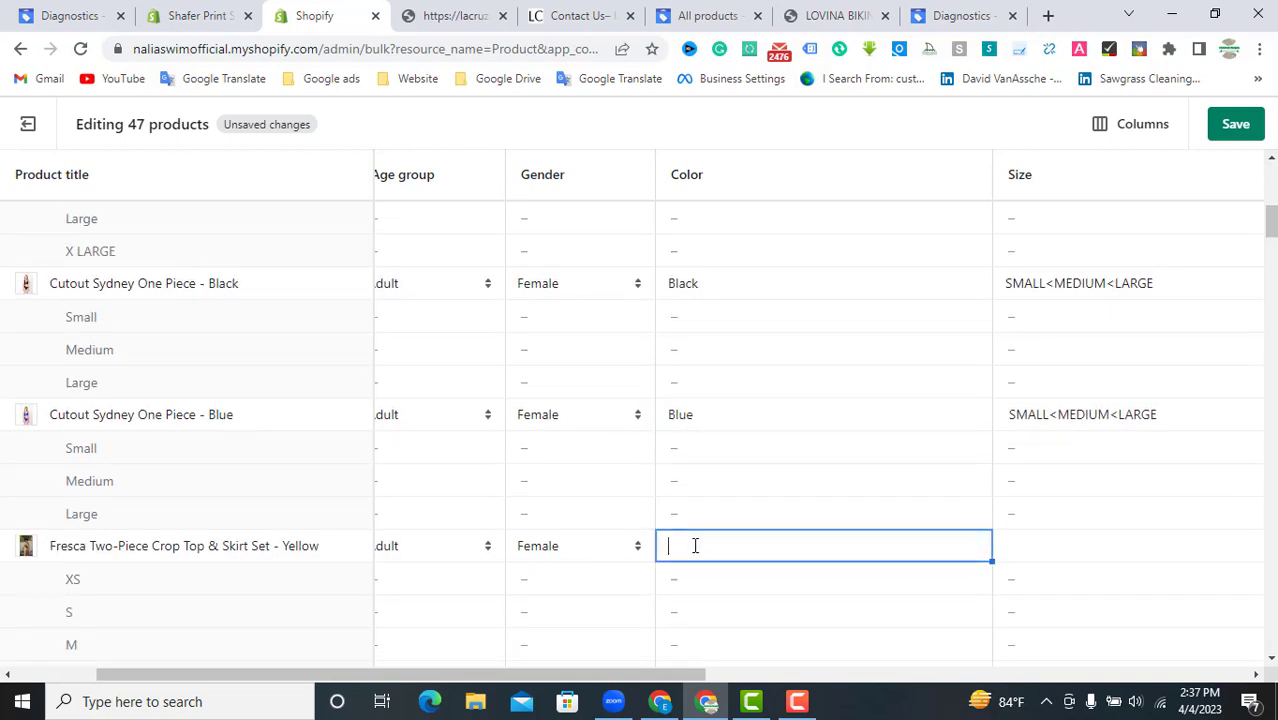
{"action": "type", "text": "Yellow"}
Step: Set the color of Fuego Open Back Halter Dress - Multi to Multi
{"action": "scroll", "coordinate": [697, 545], "scroll_direction": "down", "scroll_amount": 5}
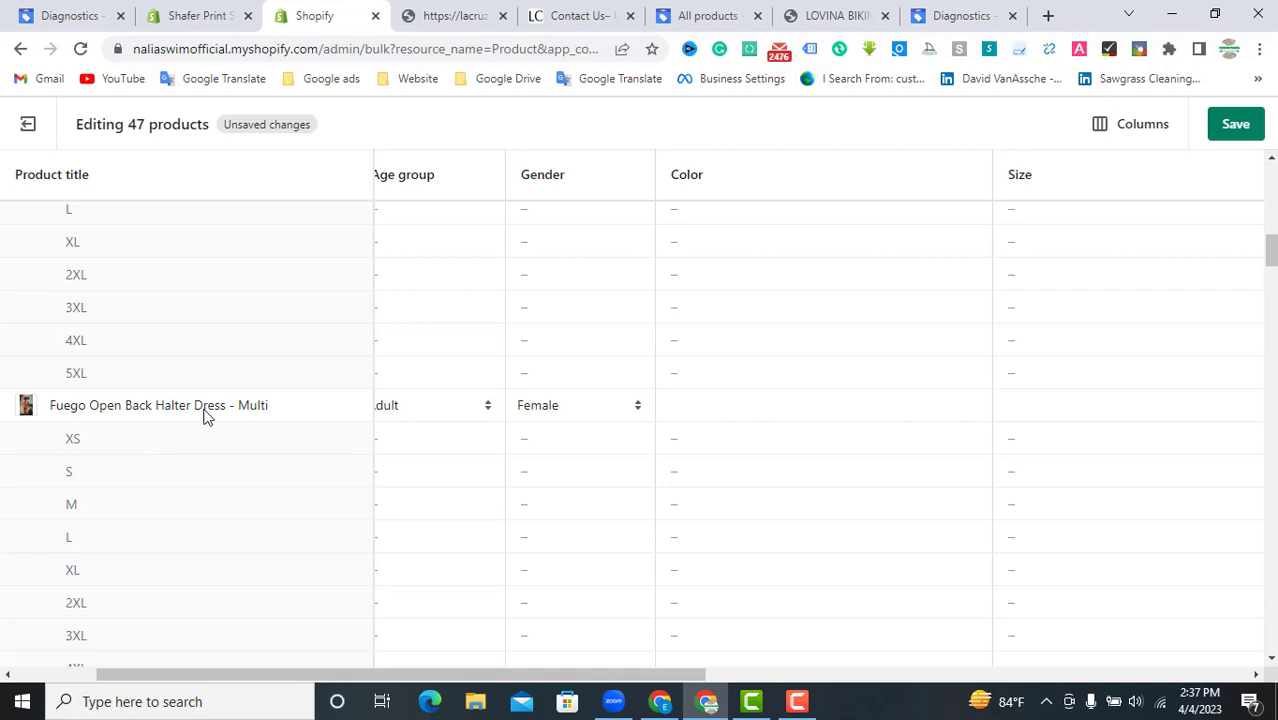
{"action": "left_click", "coordinate": [702, 412]}
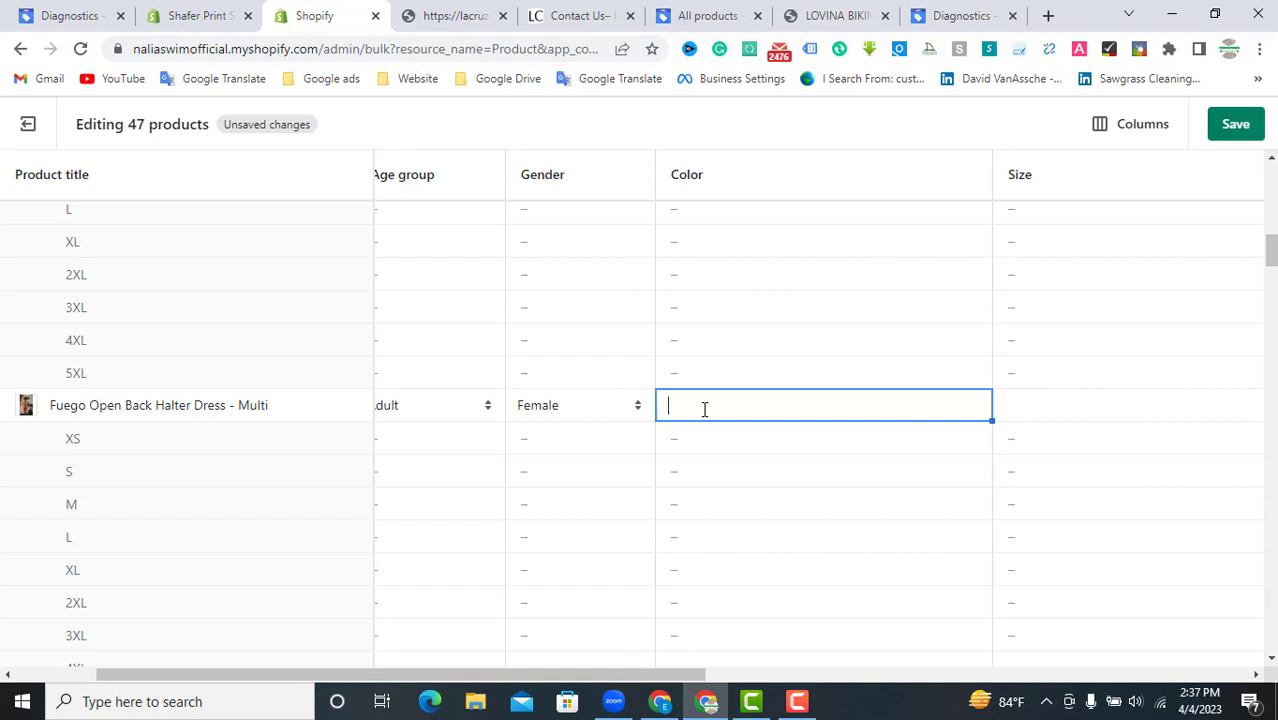
{"action": "type", "text": "Multi"}
{"action": "scroll", "coordinate": [705, 420], "scroll_direction": "down", "scroll_amount": 3}
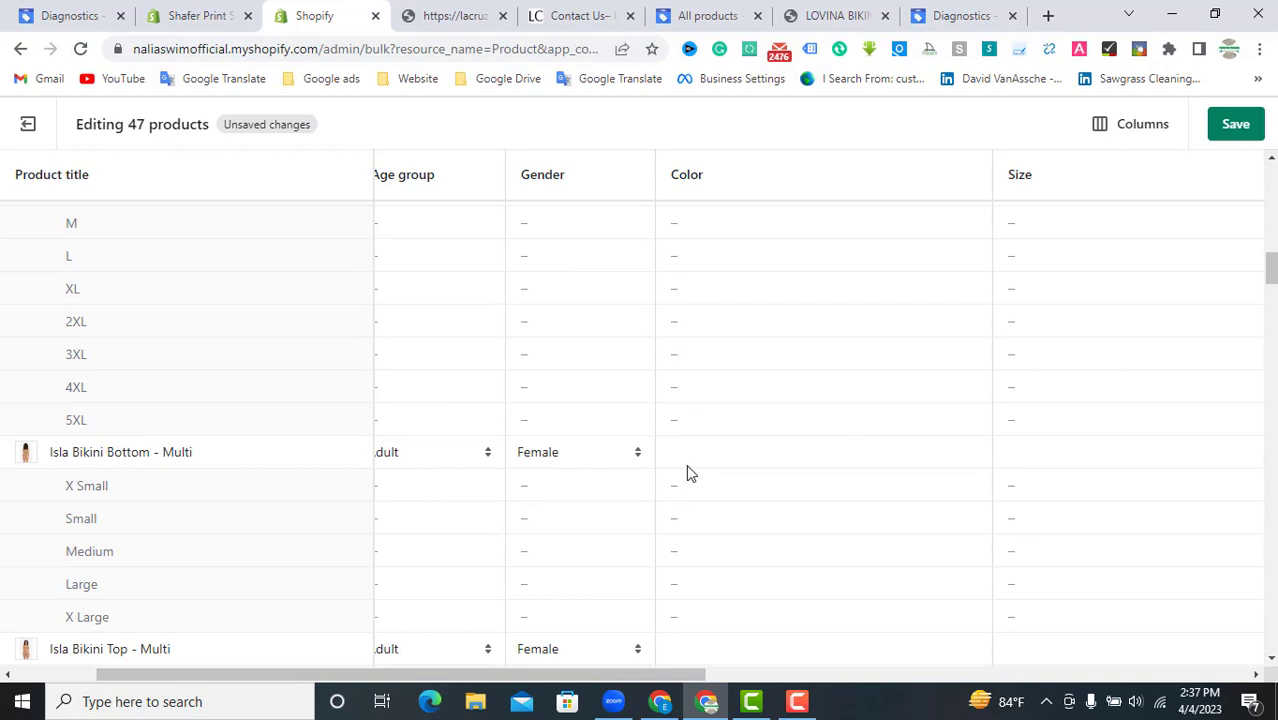
Step: Set the color of both Isla Bikini Bottom - Multi and Isla Bikini Top - Multi to Multi
{"action": "scroll", "coordinate": [354, 545], "scroll_direction": "down", "scroll_amount": 4}
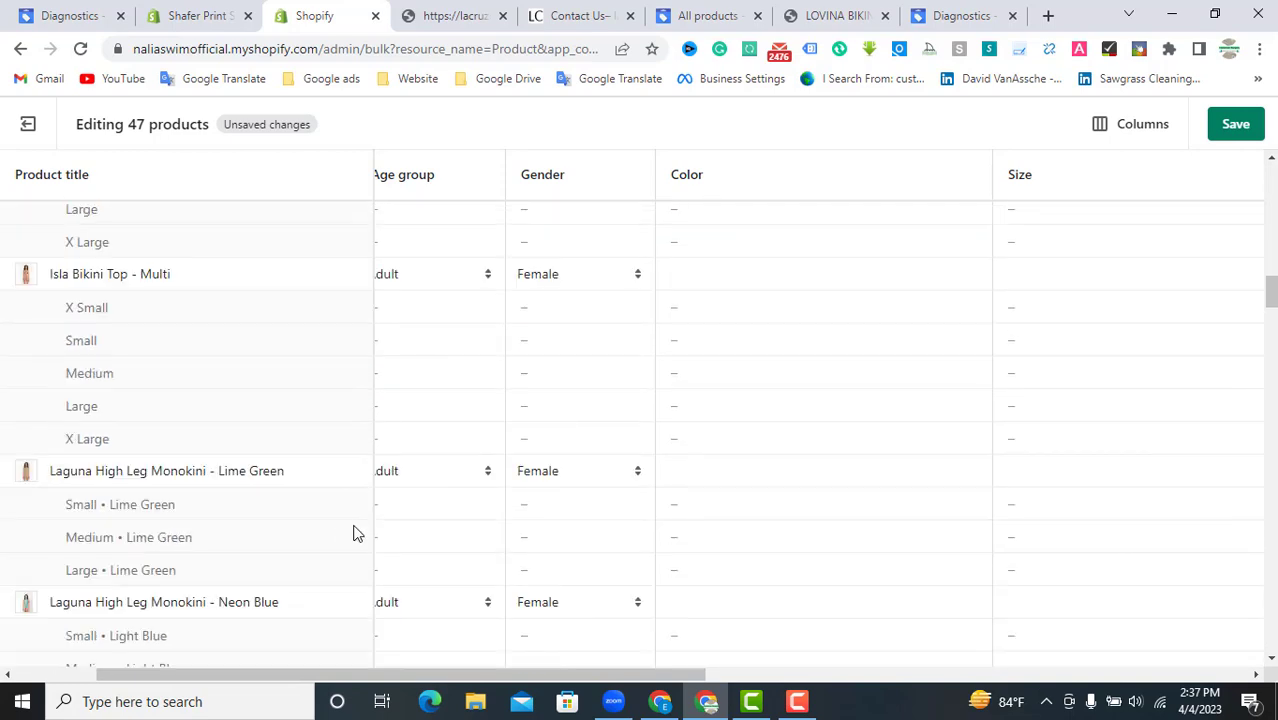
{"action": "scroll", "coordinate": [363, 512], "scroll_direction": "up", "scroll_amount": 2}
{"action": "scroll", "coordinate": [366, 508], "scroll_direction": "up", "scroll_amount": 1}
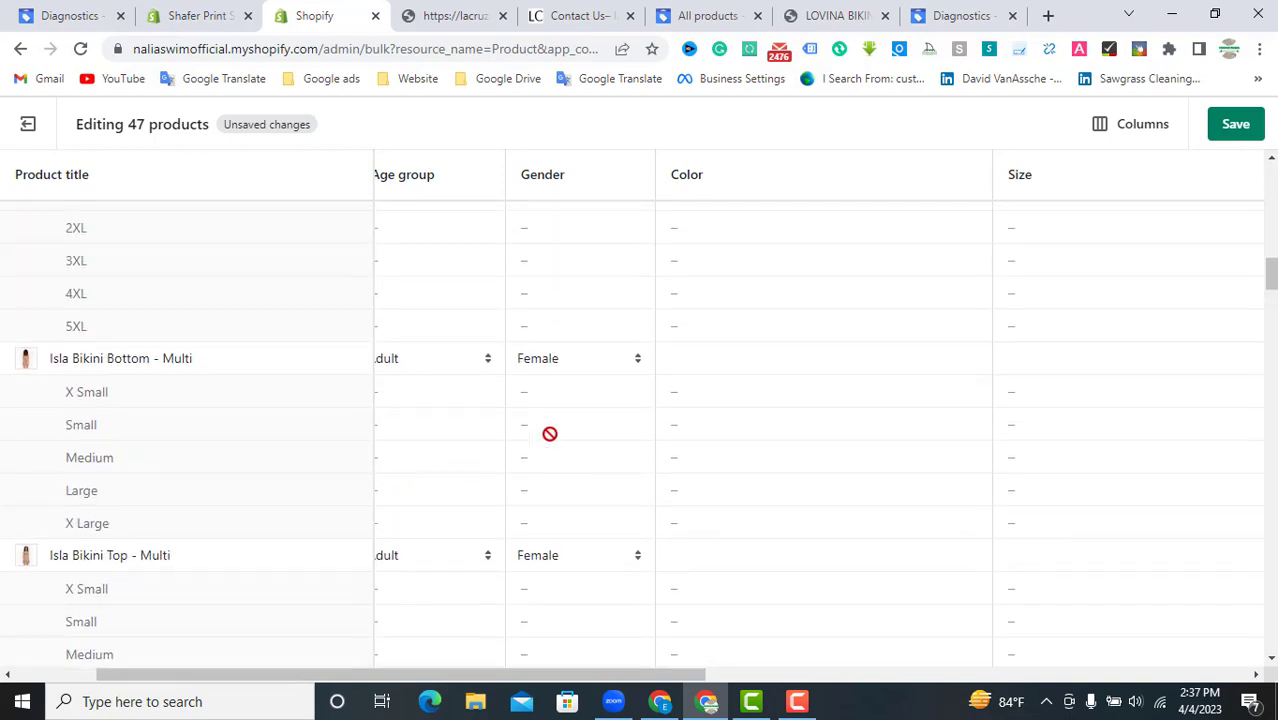
{"action": "left_click", "coordinate": [744, 358]}
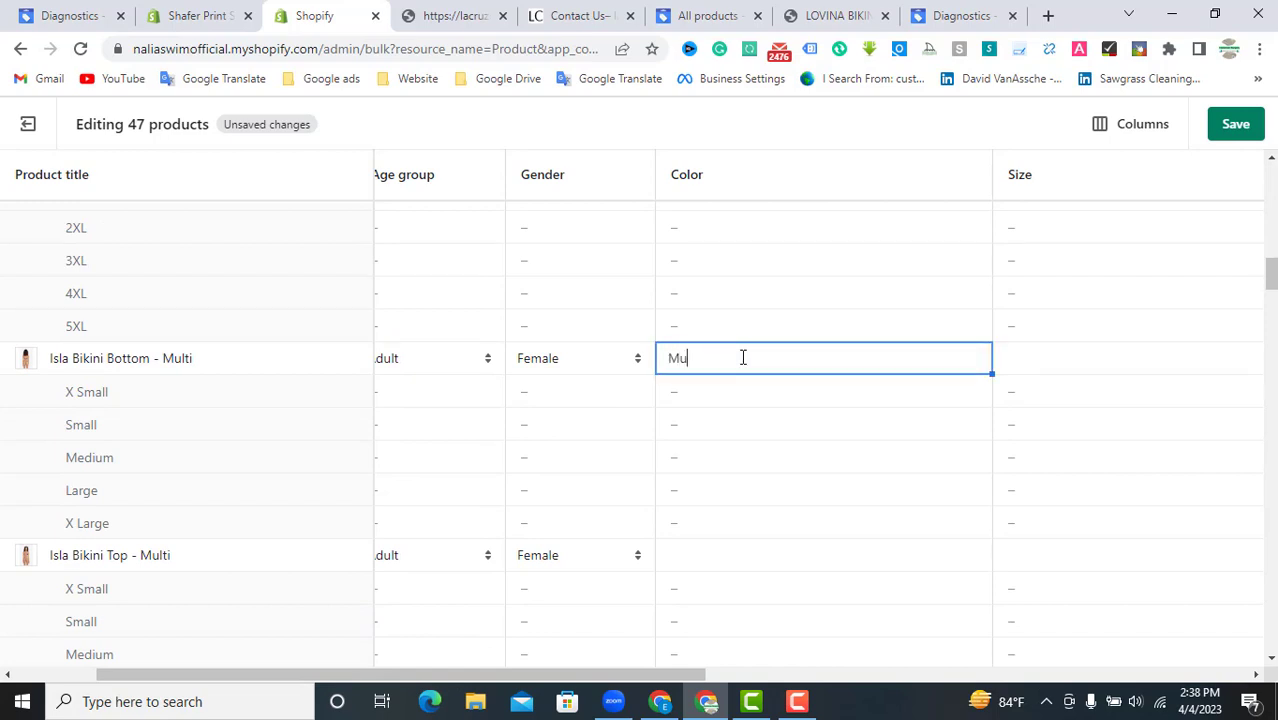
{"action": "scroll", "coordinate": [743, 357], "scroll_direction": "up", "scroll_amount": 1}
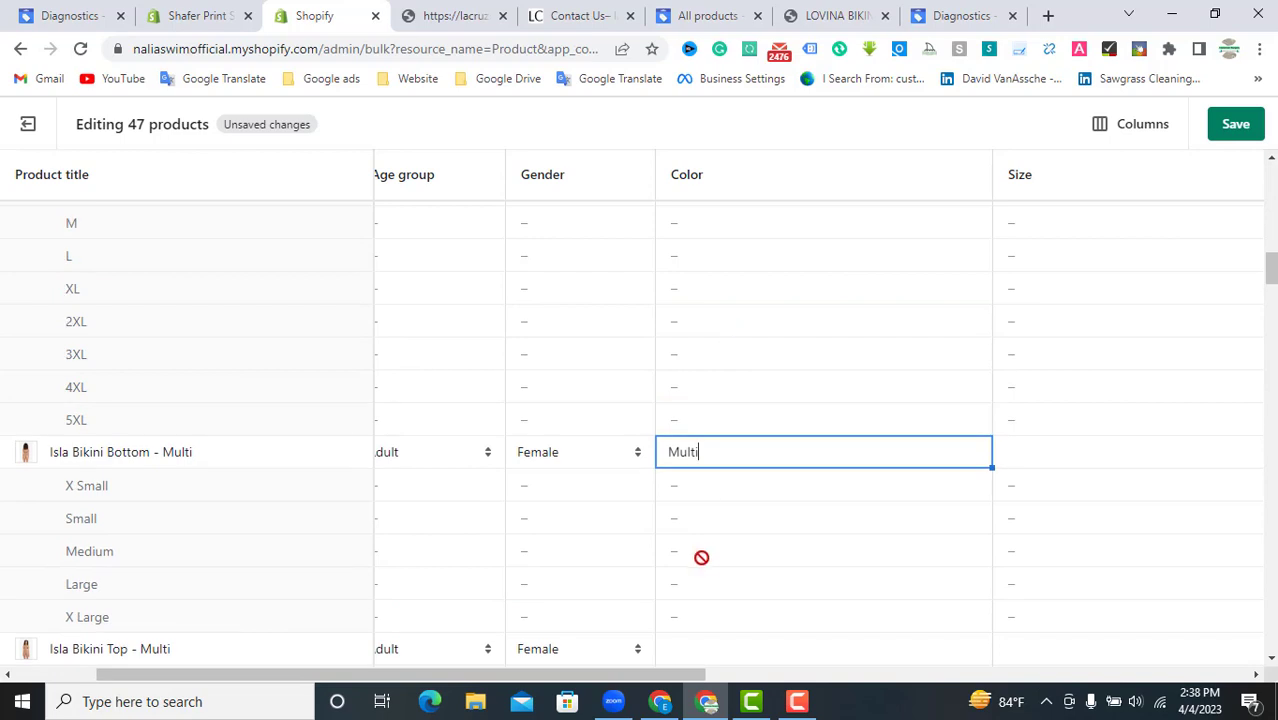
{"action": "scroll", "coordinate": [702, 556], "scroll_direction": "down", "scroll_amount": 2}
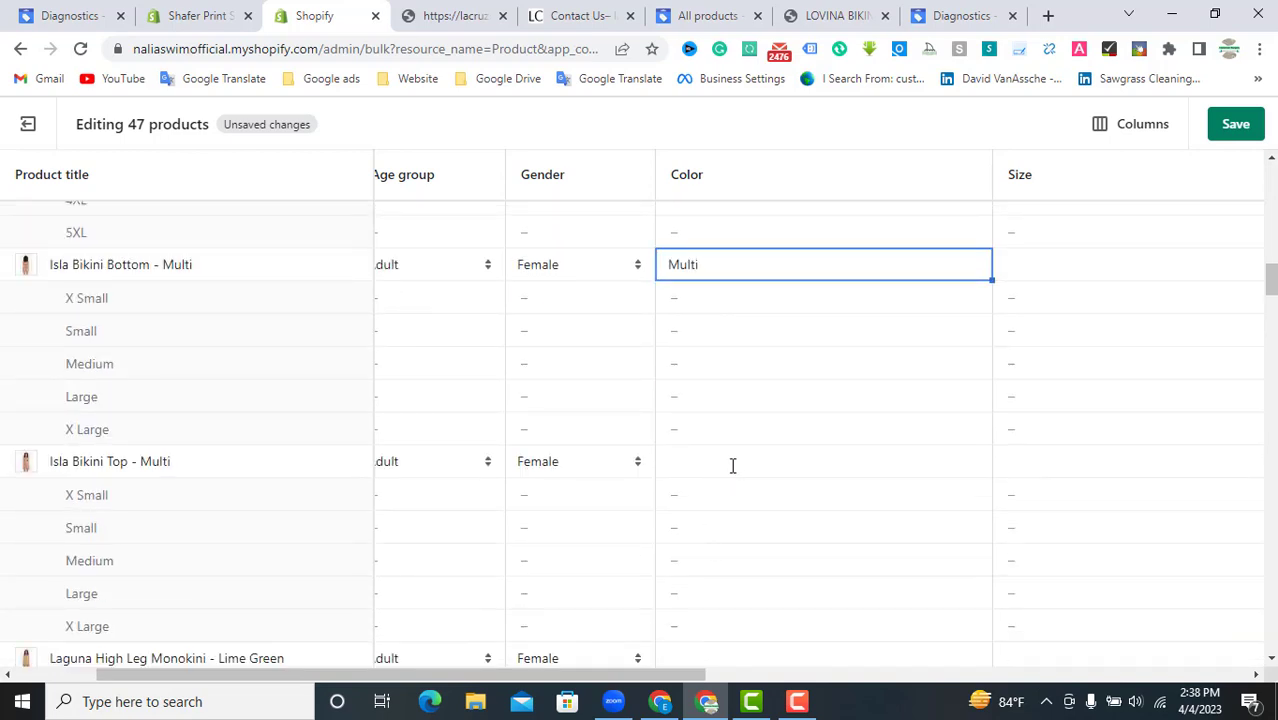
{"action": "left_click", "coordinate": [731, 466]}
{"action": "type", "text": "Multi"}
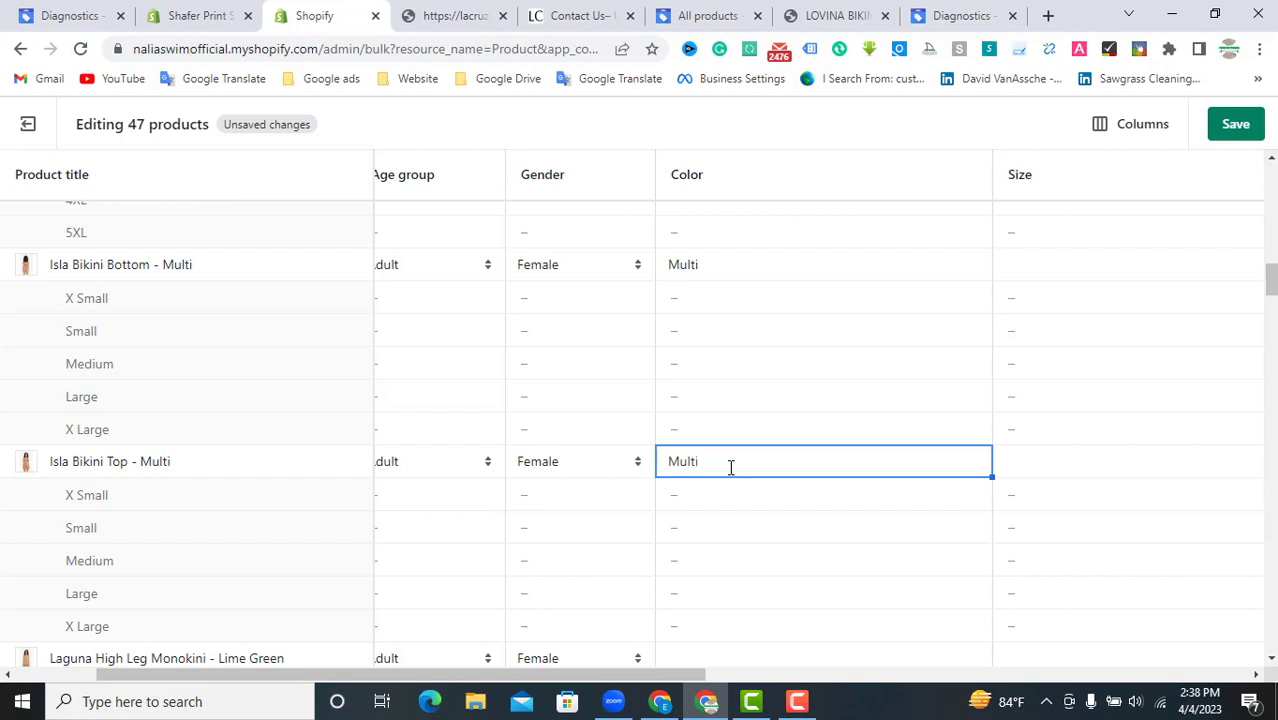
Step: Set the color of Laguna High Leg Monokini - Lime Green to Light Greeen and that of Laguna High Leg Monokini - Neon Blue to Neon BLue
{"action": "scroll", "coordinate": [731, 467], "scroll_direction": "down", "scroll_amount": 2}
{"action": "left_click", "coordinate": [715, 469]}
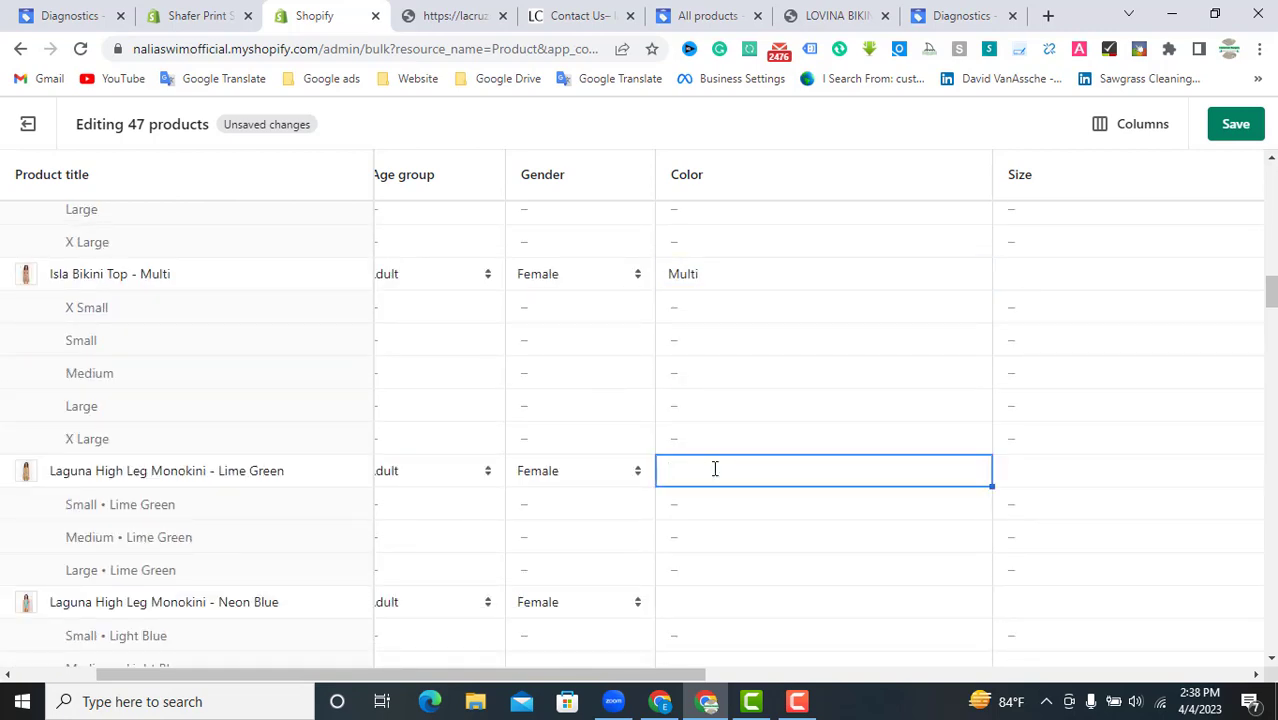
{"action": "type", "text": "Ligh"}
{"action": "type", "text": "t Green"}
{"action": "left_click", "coordinate": [716, 600]}
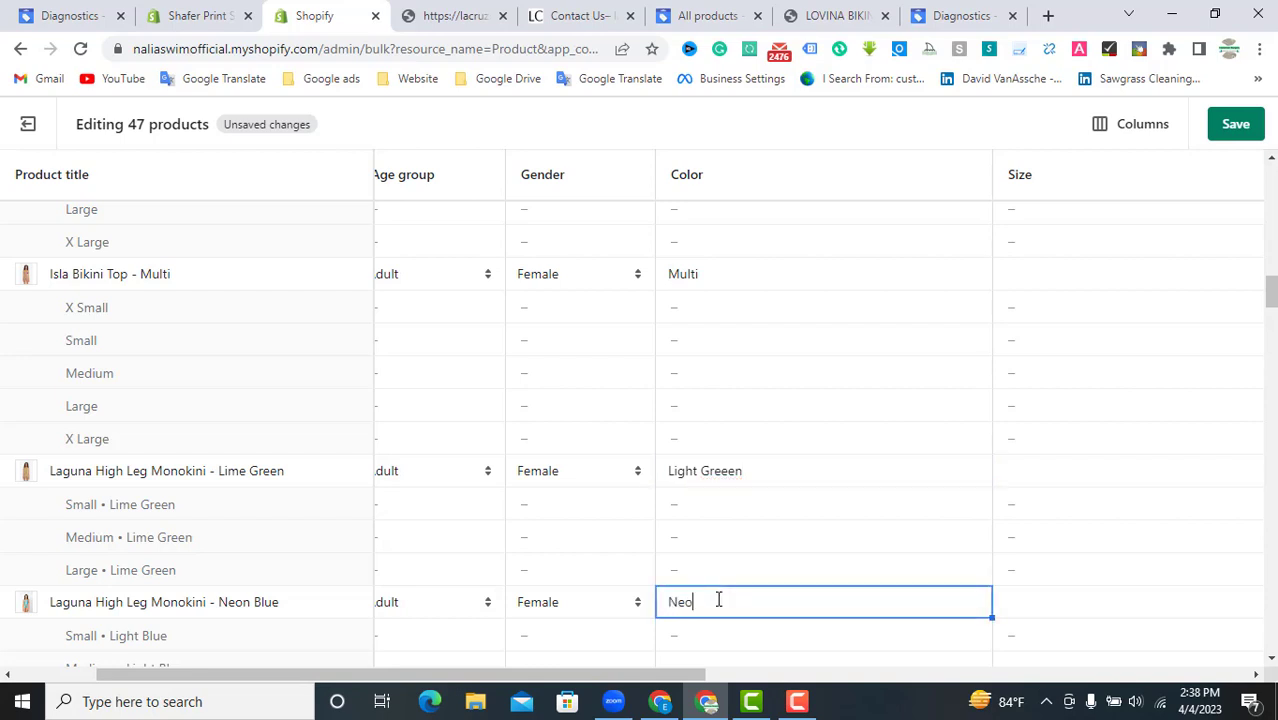
{"action": "type", "text": "Blue"}
Step: Set the color of Laguna High Leg Monokini - White to White
{"action": "scroll", "coordinate": [756, 580], "scroll_direction": "down", "scroll_amount": 3}
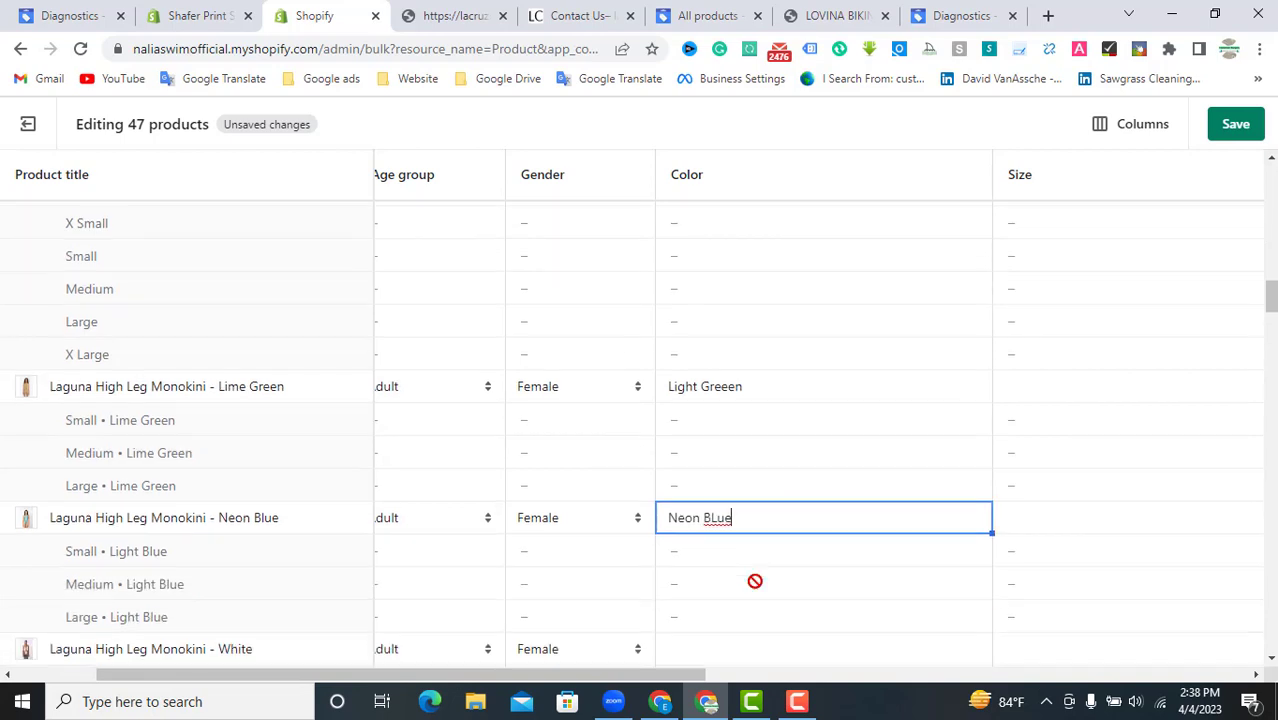
{"action": "left_click", "coordinate": [750, 556]}
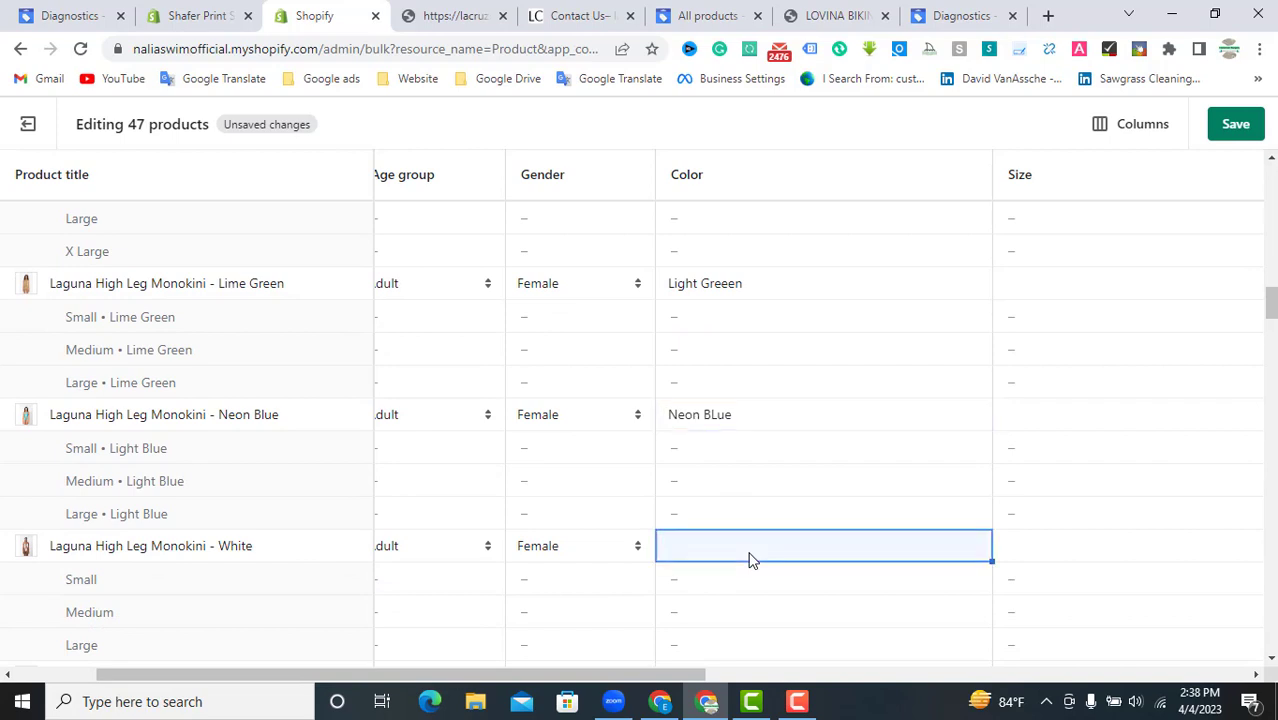
{"action": "left_click", "coordinate": [750, 553]}
{"action": "type", "text": "White"}
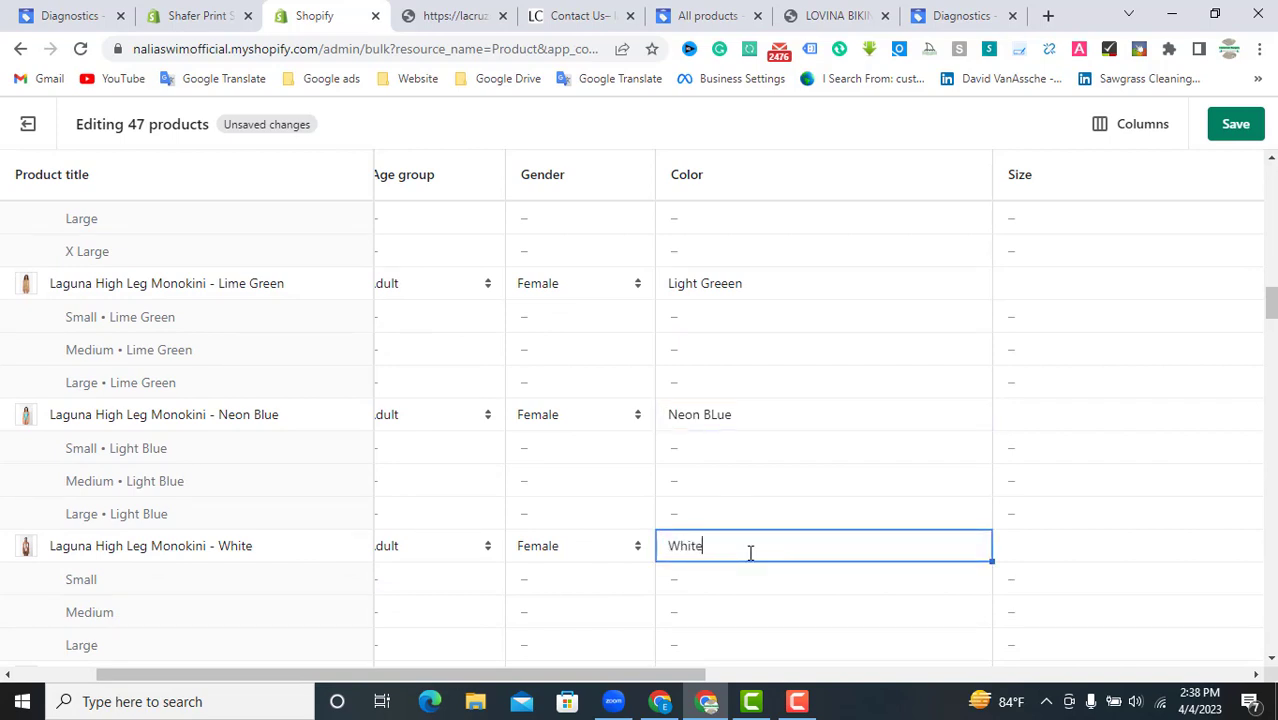
Step: Enter Purplr as the color of LILIA BIKINI BOTTOM - PURPLE and copy that value to LILIA BIKINI TOP - PURPLE
{"action": "scroll", "coordinate": [750, 553], "scroll_direction": "down", "scroll_amount": 3}
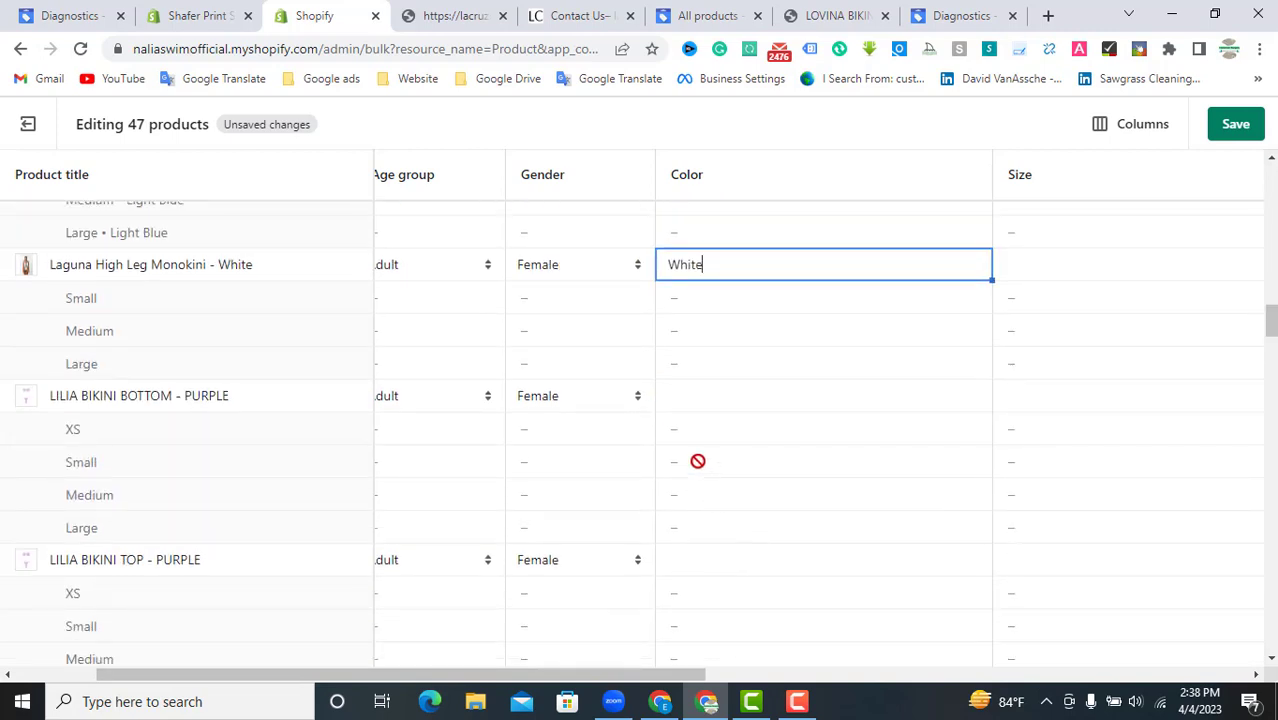
{"action": "left_click", "coordinate": [704, 402]}
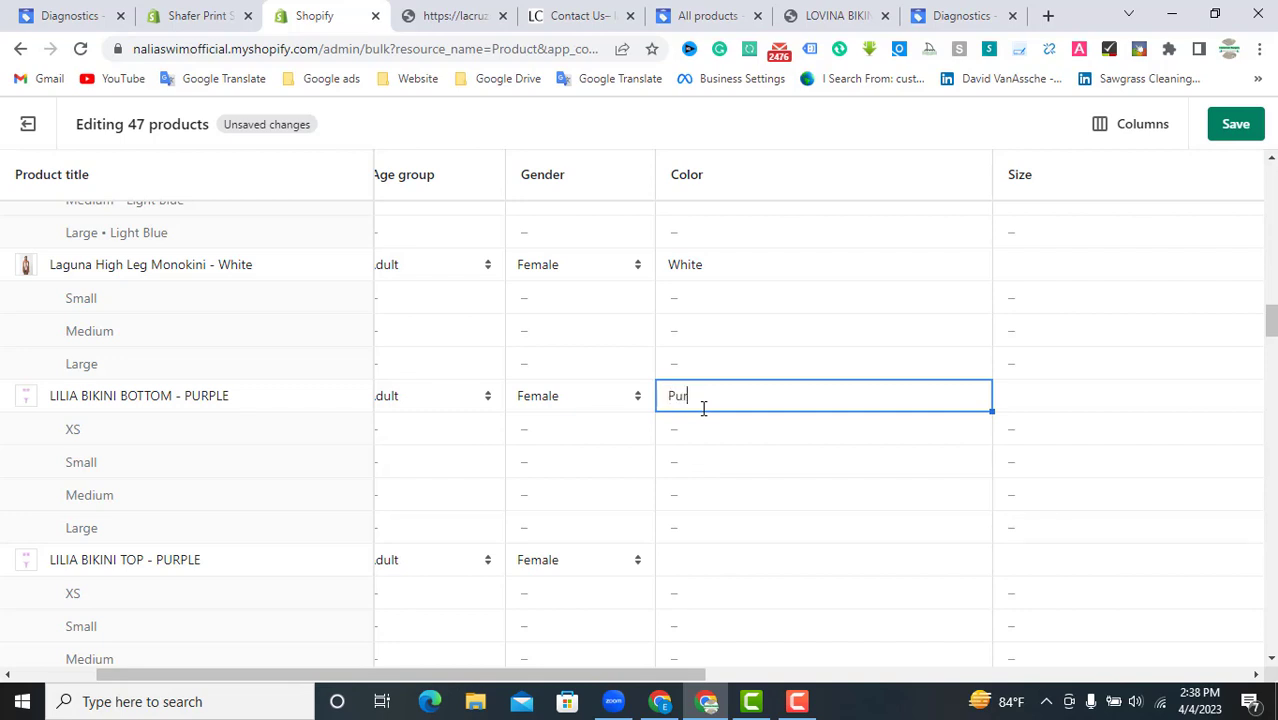
{"action": "type", "text": "Purple"}
{"action": "left_click_drag", "start_coordinate": [740, 405], "coordinate": [693, 556]}
{"action": "key", "text": "ctrl+c"}
{"action": "left_click", "coordinate": [697, 557]}
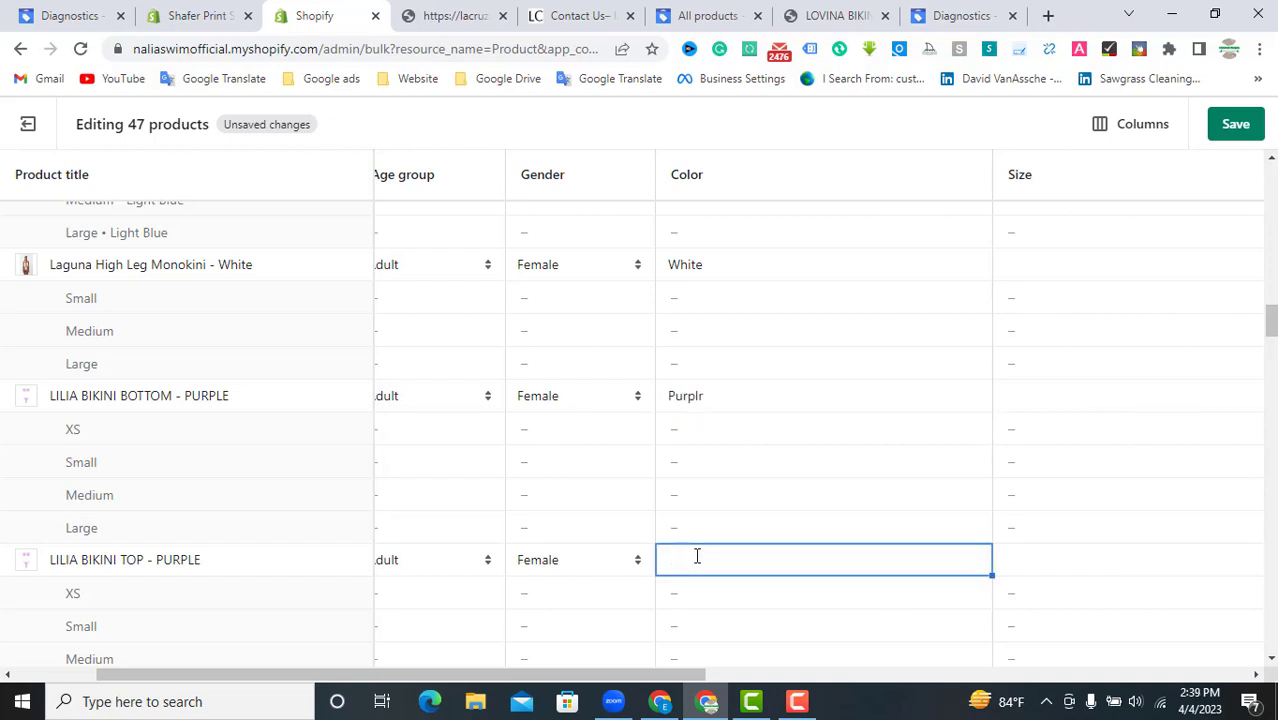
{"action": "key", "text": "ctrl+v"}
Step: Set the color of LOVINA BIKINI BOTTOM - BLUE to BLue and save the product changes
{"action": "scroll", "coordinate": [727, 451], "scroll_direction": "down", "scroll_amount": 2}
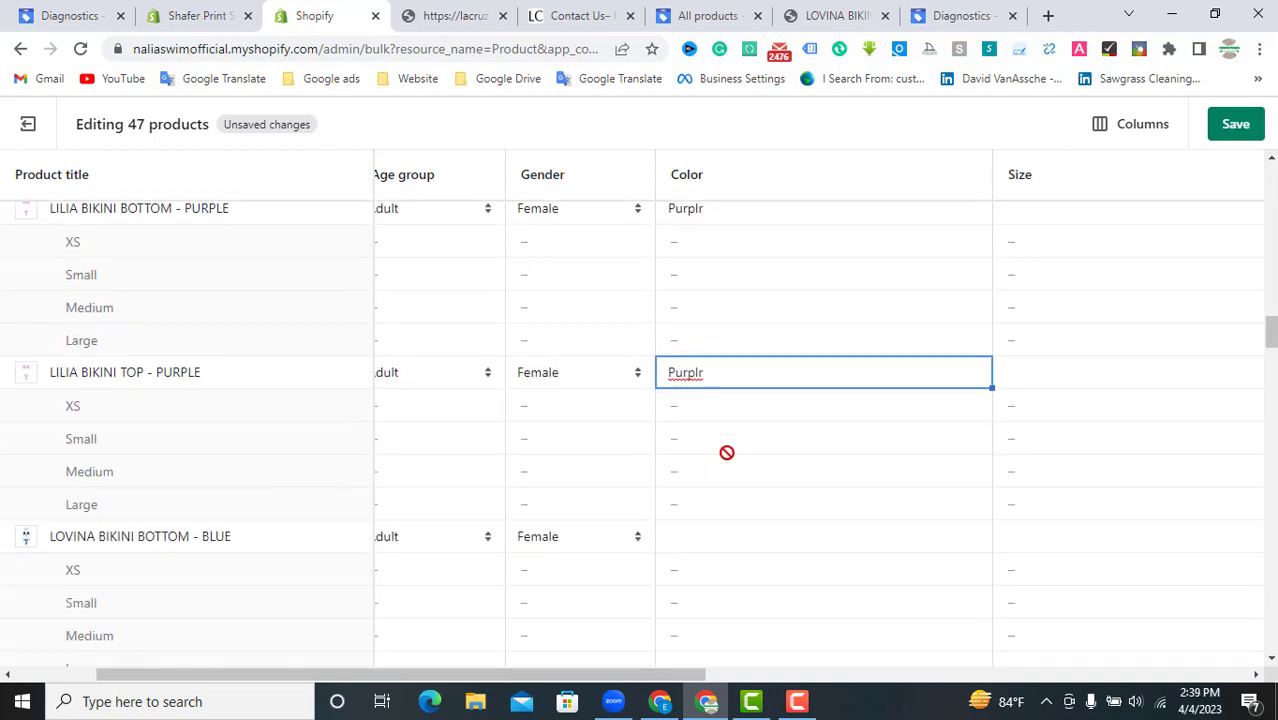
{"action": "left_click", "coordinate": [721, 540]}
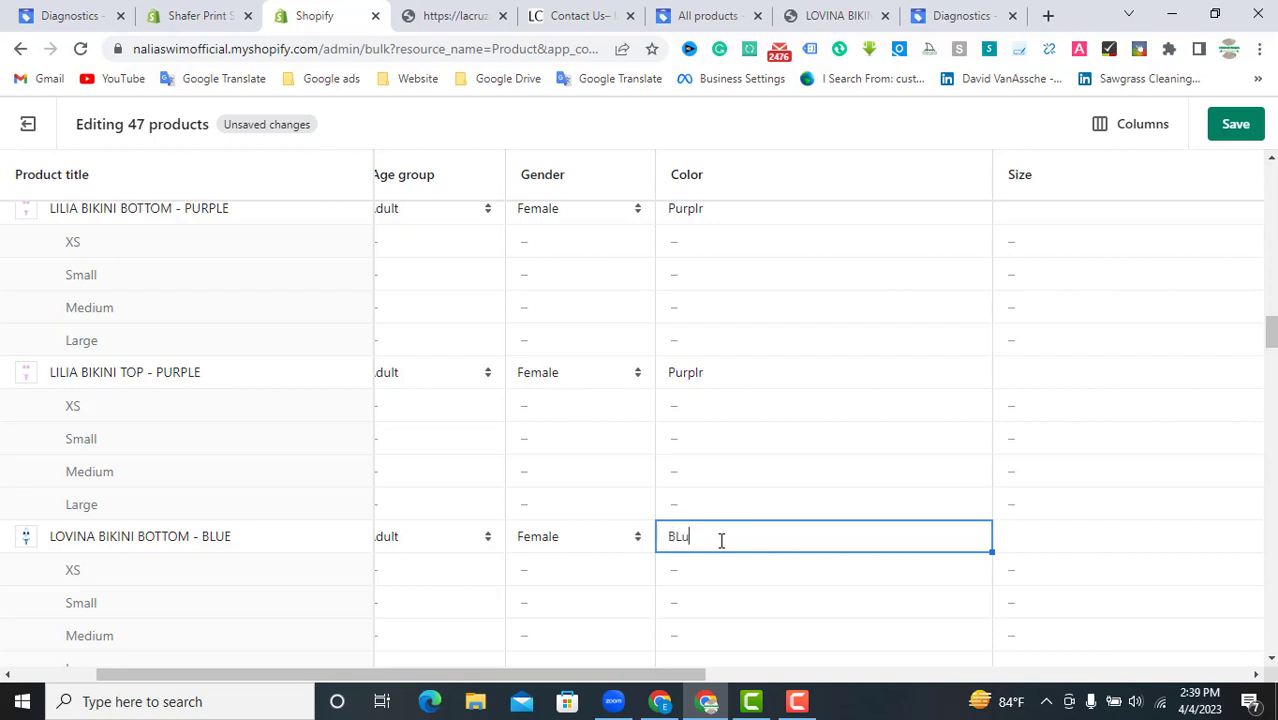
{"action": "scroll", "coordinate": [712, 542], "scroll_direction": "down", "scroll_amount": 2}
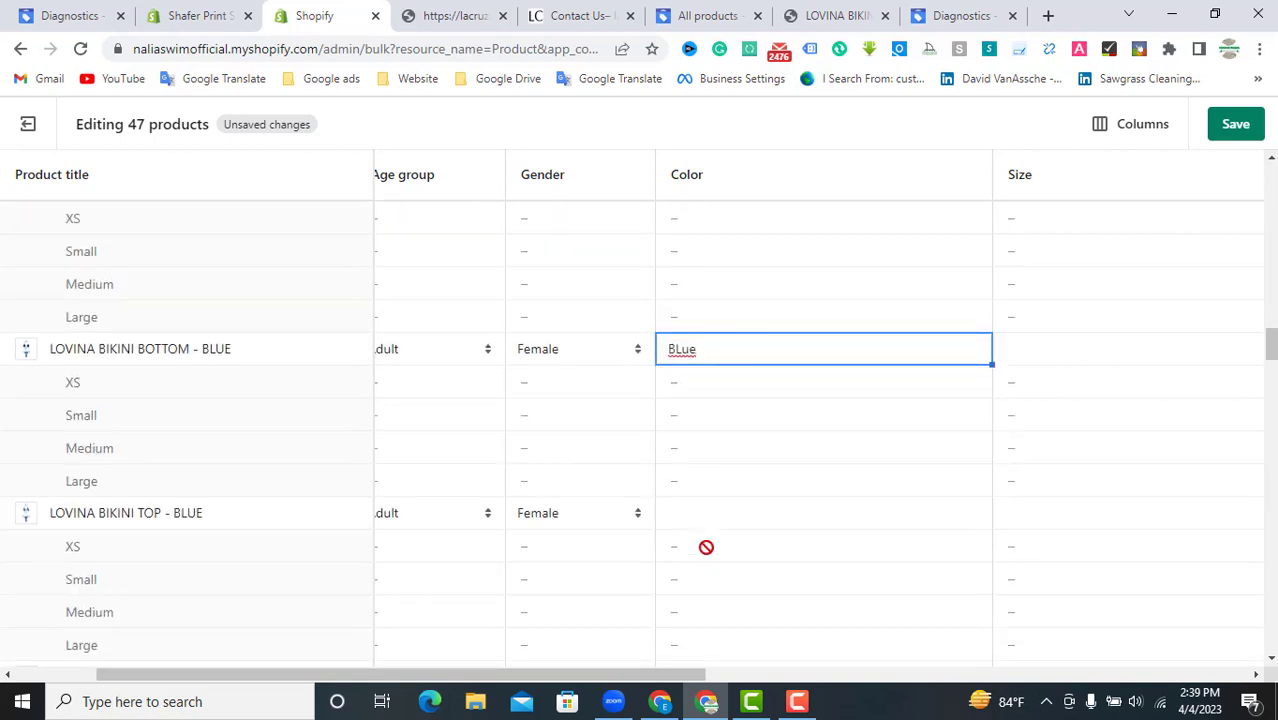
{"action": "left_click", "coordinate": [1236, 126]}
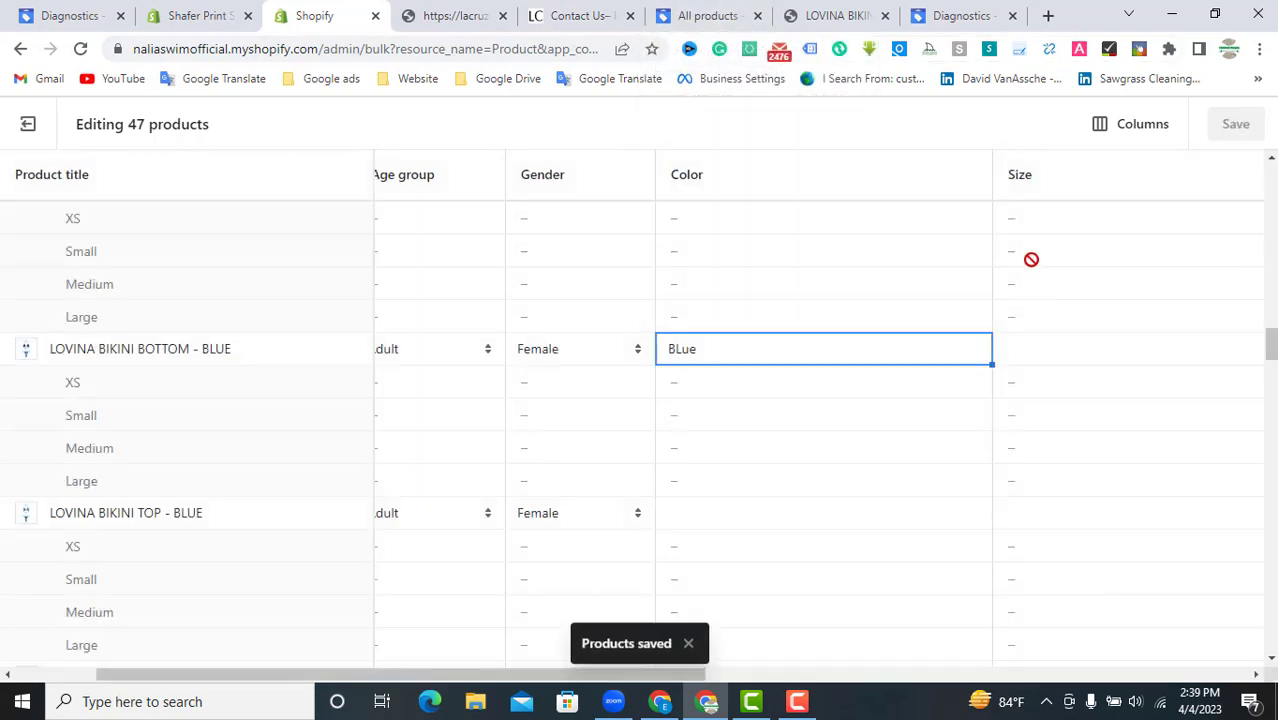
Step: Switch to Google Merchant Center and check the item issues in the product diagnostics for missing color, age group and size values
{"action": "left_click", "coordinate": [706, 15]}
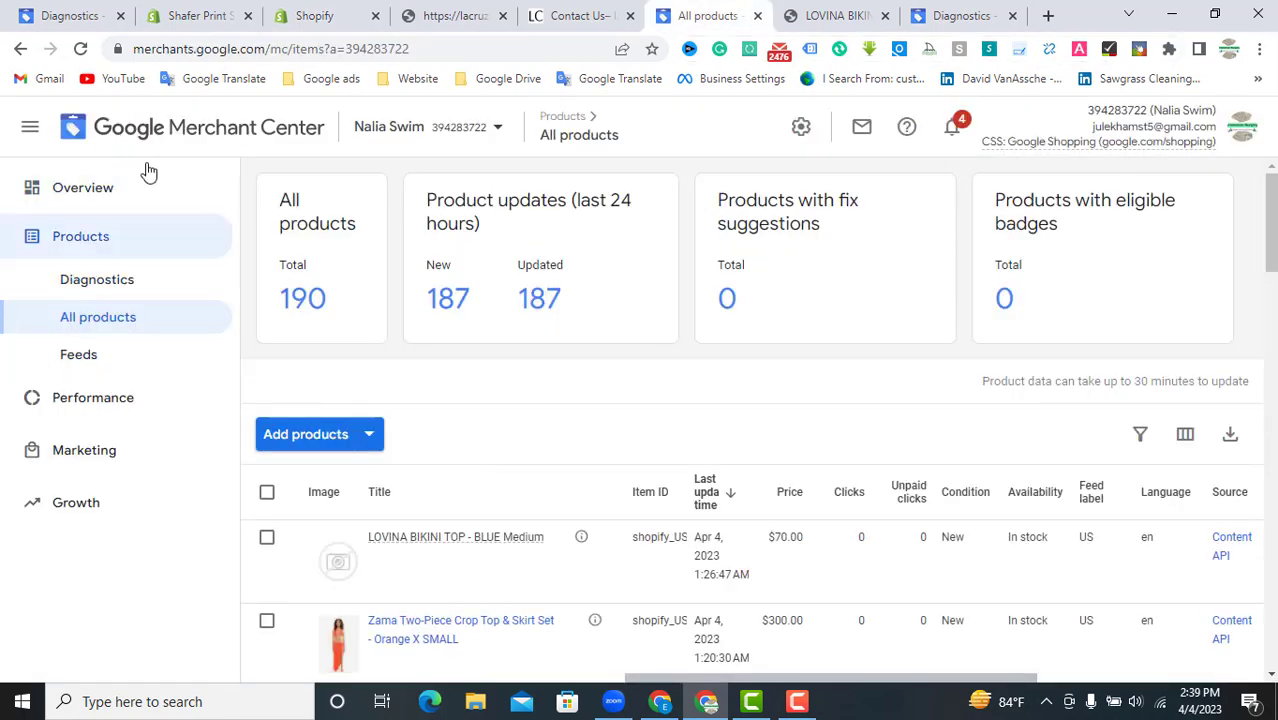
{"action": "left_click", "coordinate": [92, 236]}
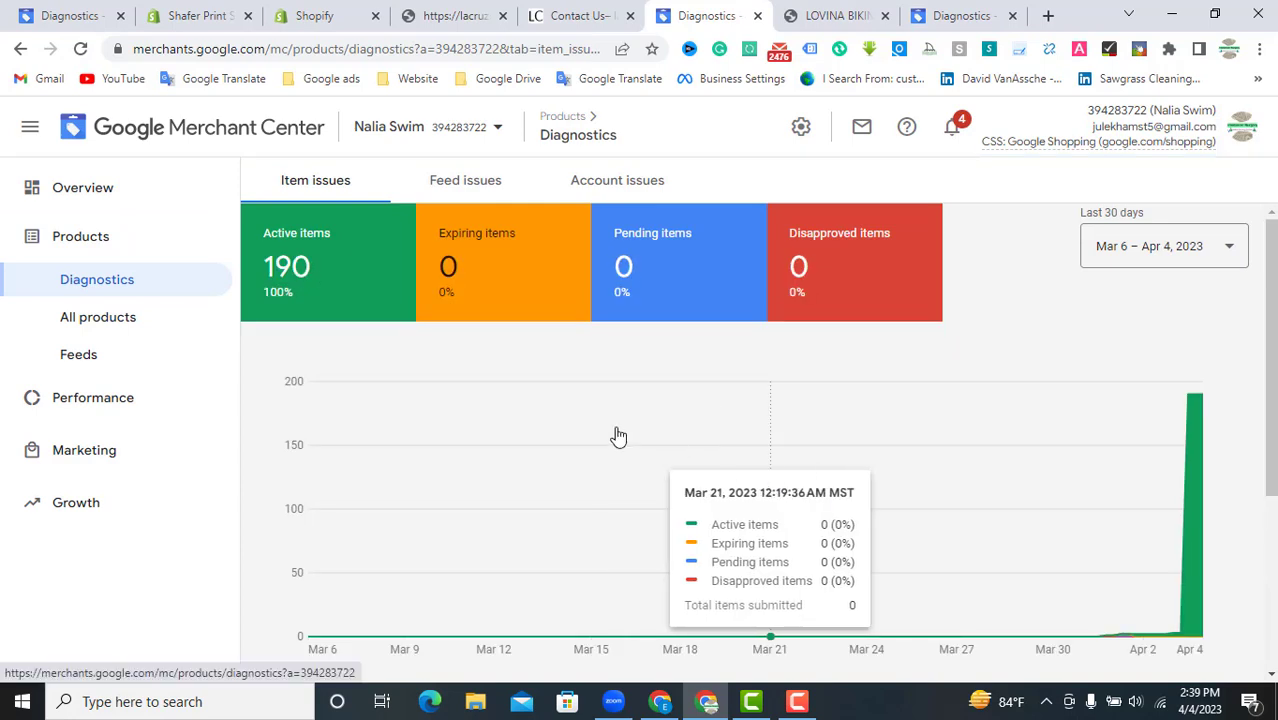
{"action": "scroll", "coordinate": [378, 408], "scroll_direction": "down", "scroll_amount": 3}
{"action": "scroll", "coordinate": [700, 455], "scroll_direction": "down", "scroll_amount": 1}
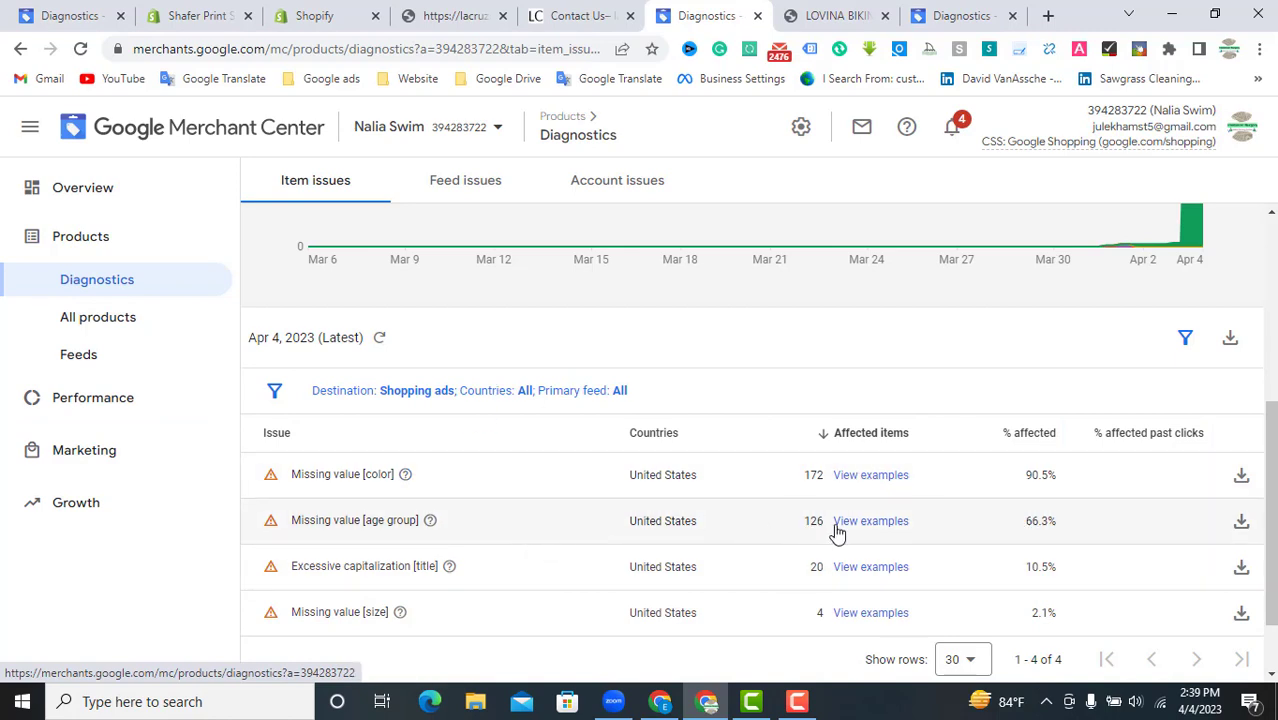
{"action": "left_click", "coordinate": [113, 190]}
{"action": "left_click", "coordinate": [128, 232]}
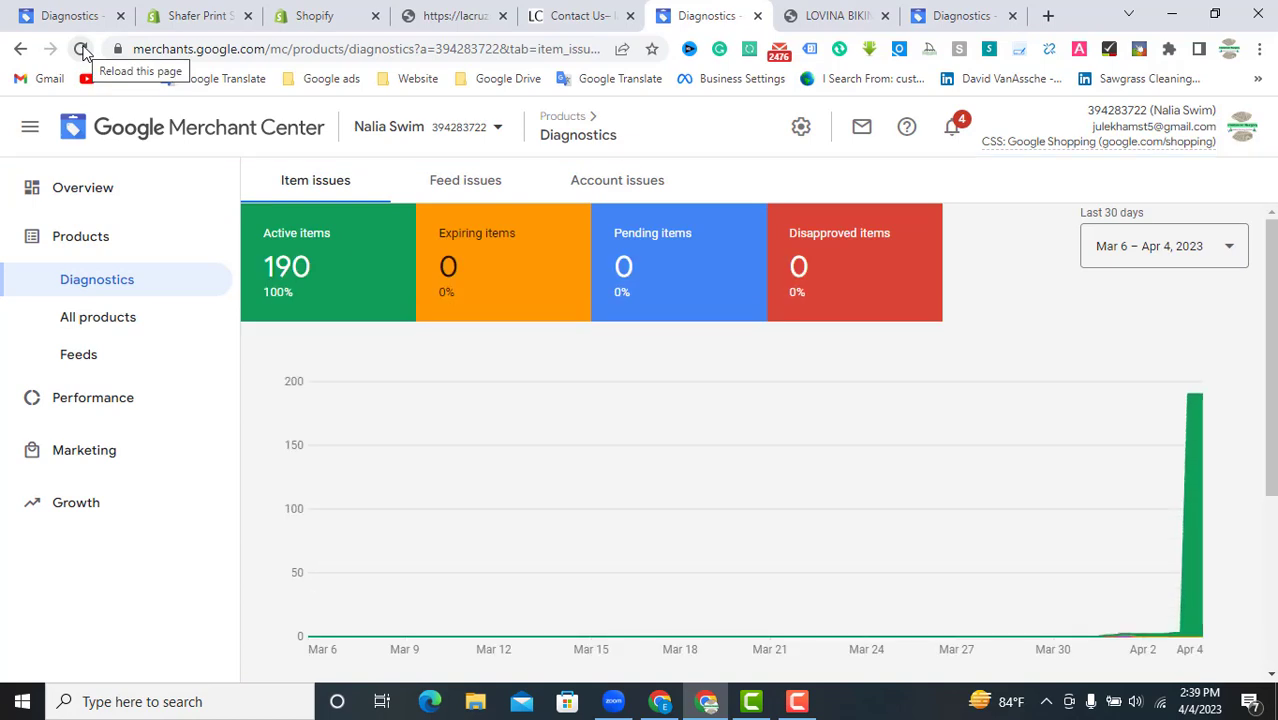
{"action": "scroll", "coordinate": [545, 377], "scroll_direction": "down", "scroll_amount": 4}
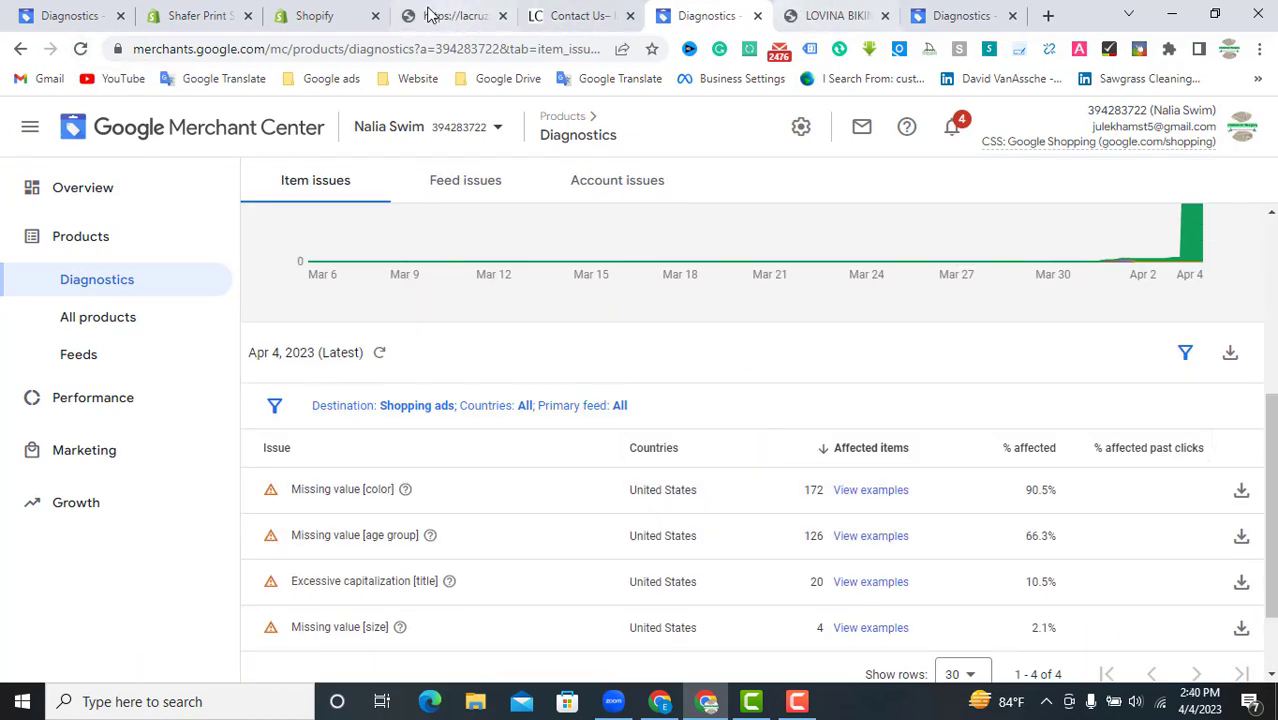
Step: Return to the Shopify bulk editor and set the color of LOVINA BIKINI TOP - BLUE to Blue
{"action": "left_click", "coordinate": [296, 10]}
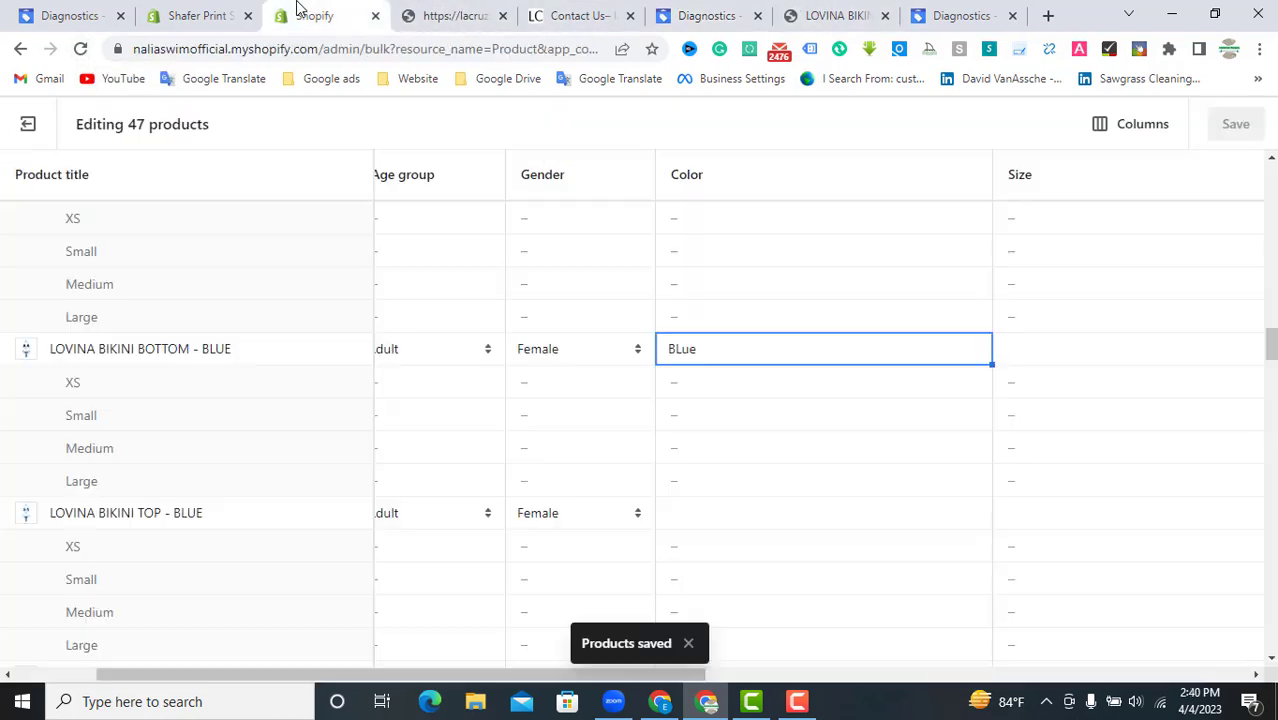
{"action": "left_click", "coordinate": [706, 515]}
{"action": "left_click", "coordinate": [706, 515]}
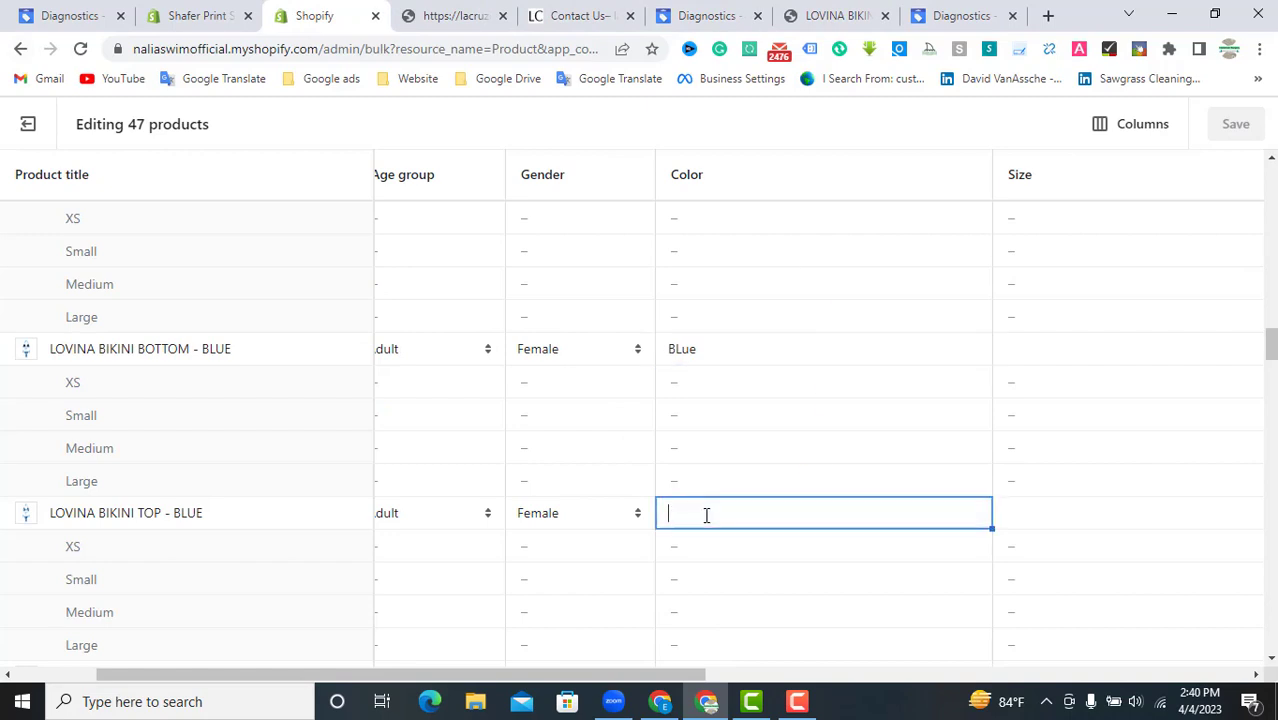
{"action": "type", "text": "Blue"}
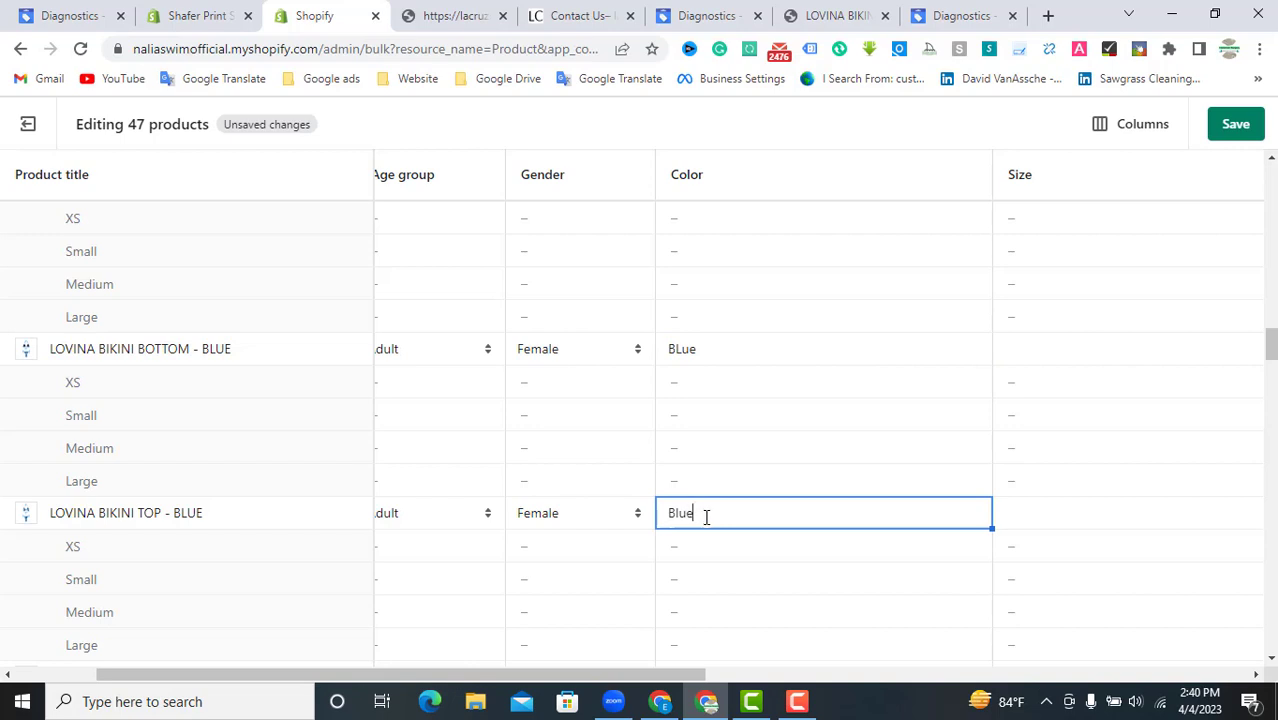
Step: Set the color of Luxe Gold Chain Two-Piece Bikini - Neon Pink to Neon pink
{"action": "scroll", "coordinate": [706, 515], "scroll_direction": "down", "scroll_amount": 2}
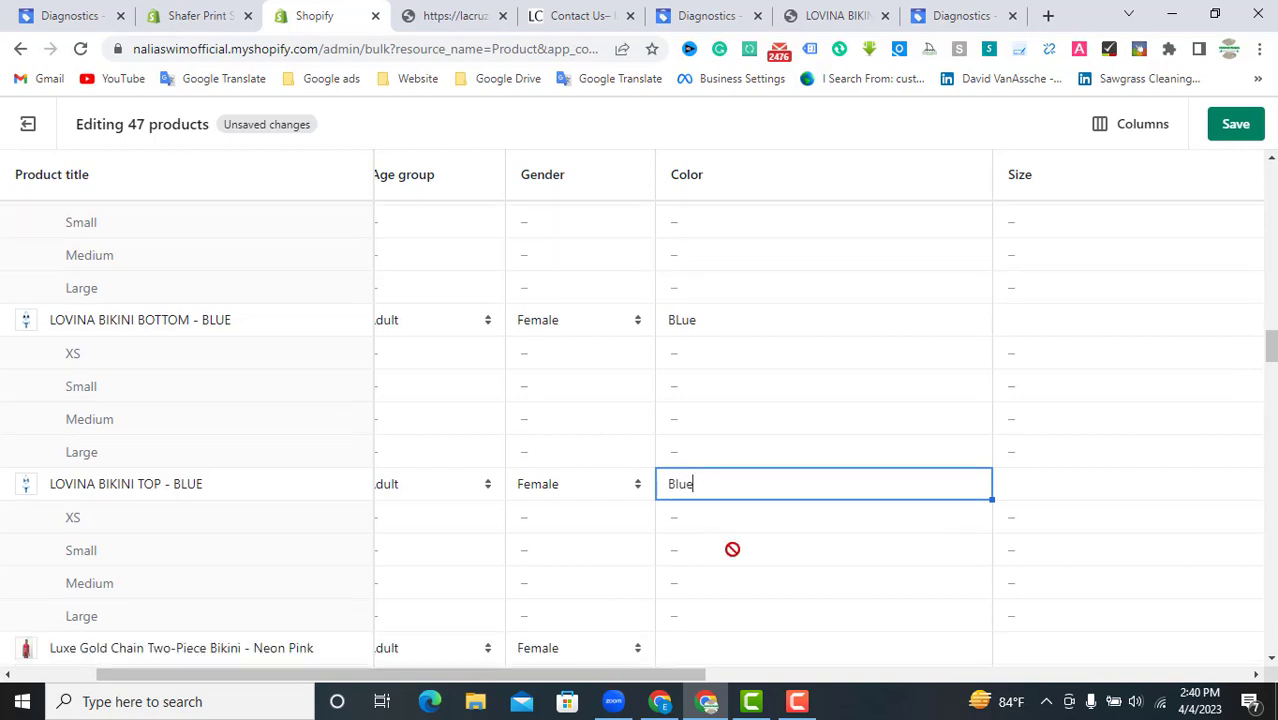
{"action": "left_click", "coordinate": [696, 492]}
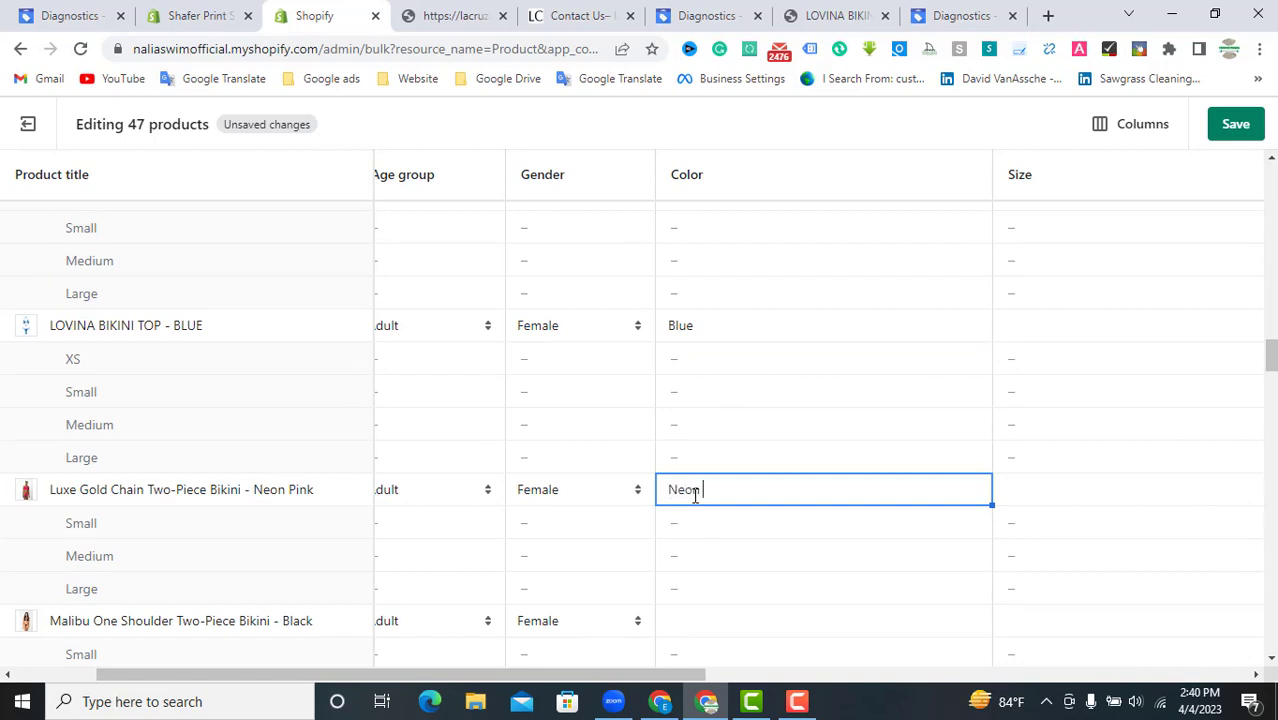
{"action": "type", "text": "Neon pink"}
{"action": "scroll", "coordinate": [693, 493], "scroll_direction": "up", "scroll_amount": 1}
{"action": "scroll", "coordinate": [693, 495], "scroll_direction": "down", "scroll_amount": 3}
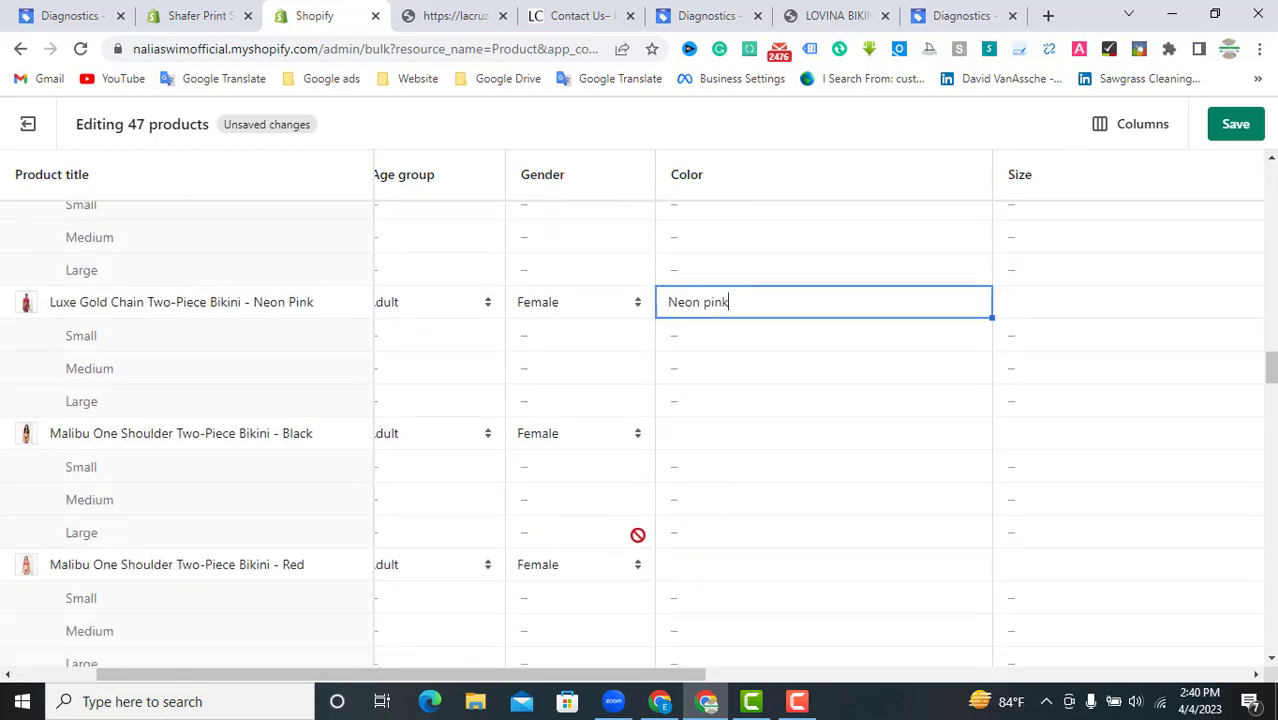
Step: Set the color of Malibu One Shoulder Two-Piece Bikini - Red to Red and of the Black version to Black
{"action": "left_click", "coordinate": [730, 566]}
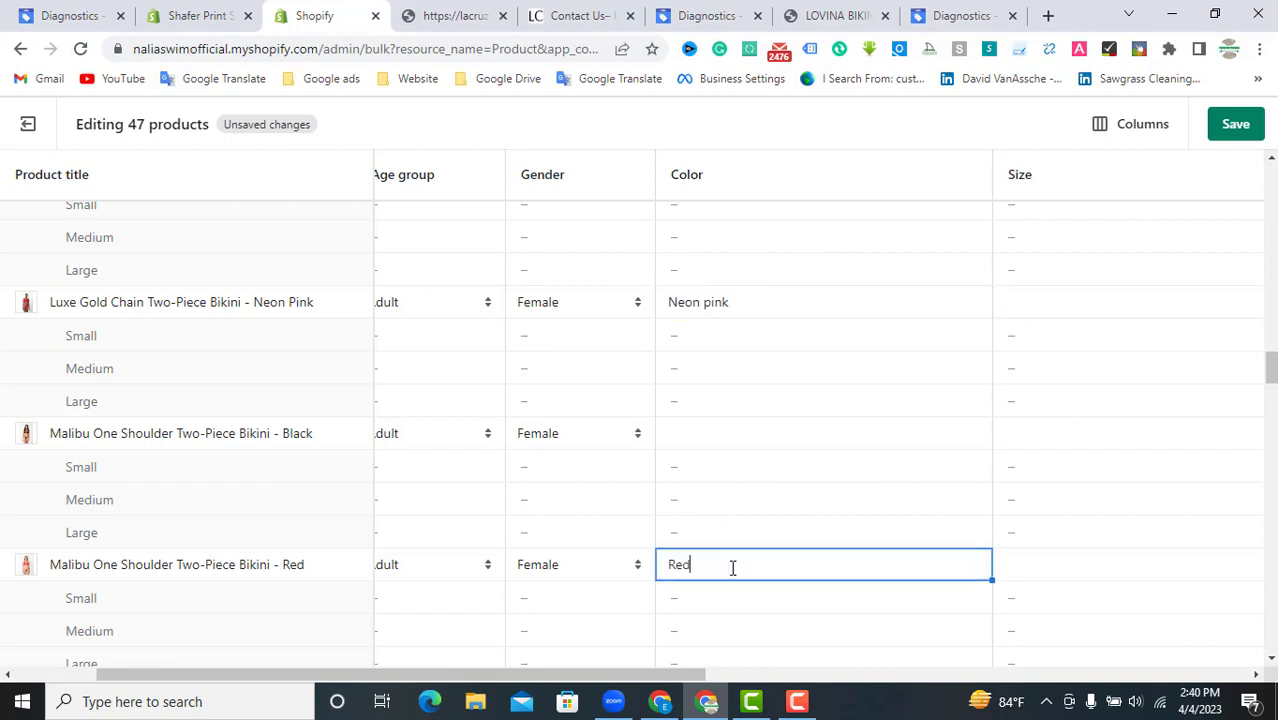
{"action": "scroll", "coordinate": [833, 630], "scroll_direction": "down", "scroll_amount": 3}
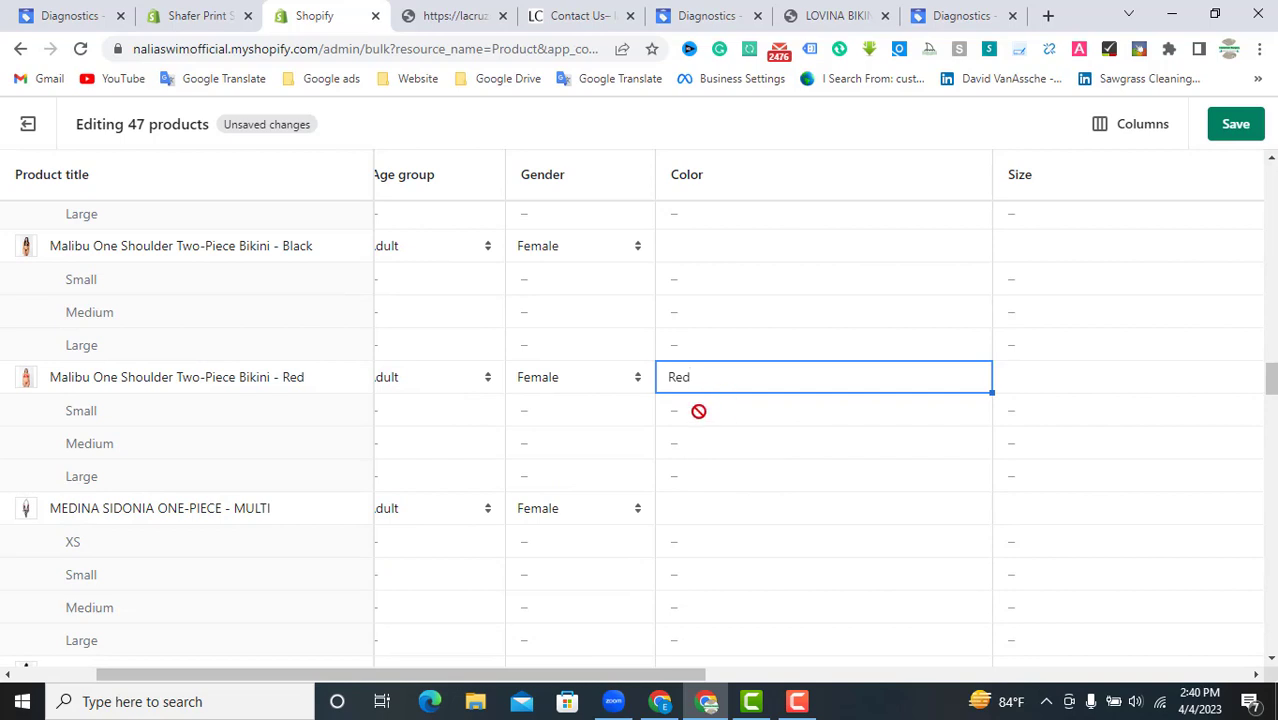
{"action": "left_click", "coordinate": [707, 252]}
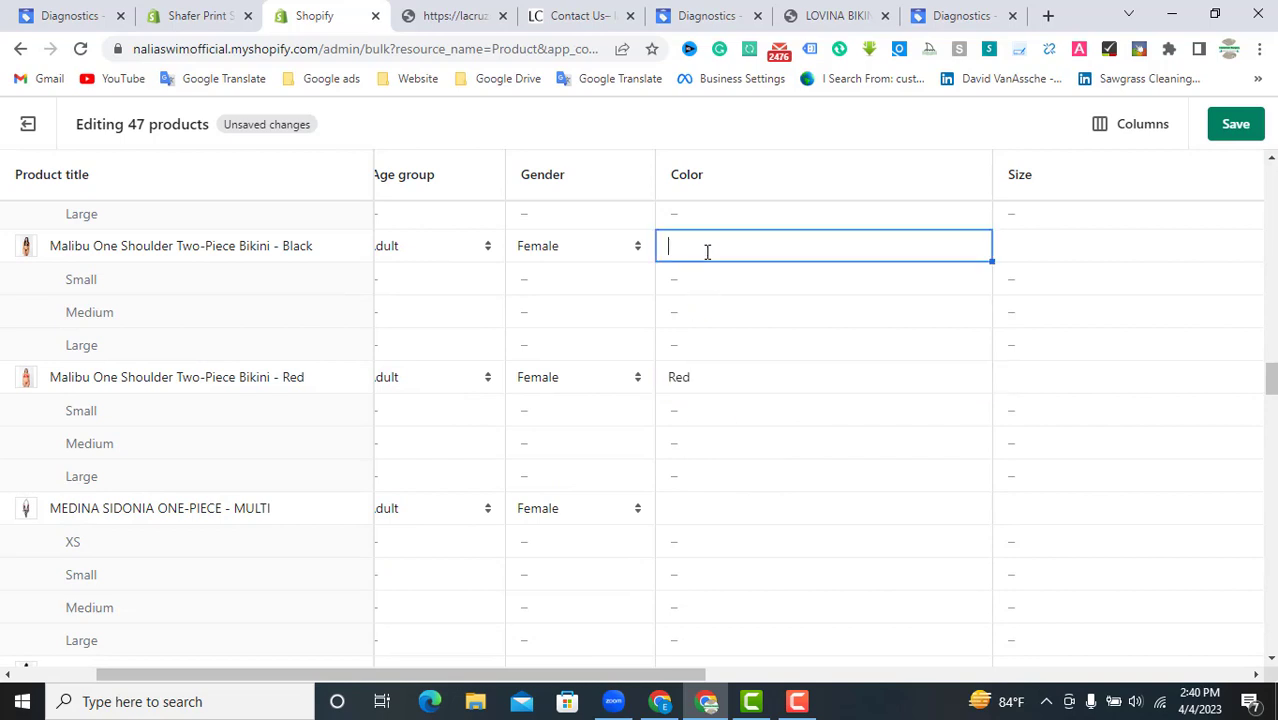
{"action": "type", "text": "Black"}
Step: Set the color of MEDINA SIDONIA ONE-PIECE - MULTI and NALIA 2.0 BIKINI BOTTOM - MULTI to Multi
{"action": "left_click", "coordinate": [693, 510]}
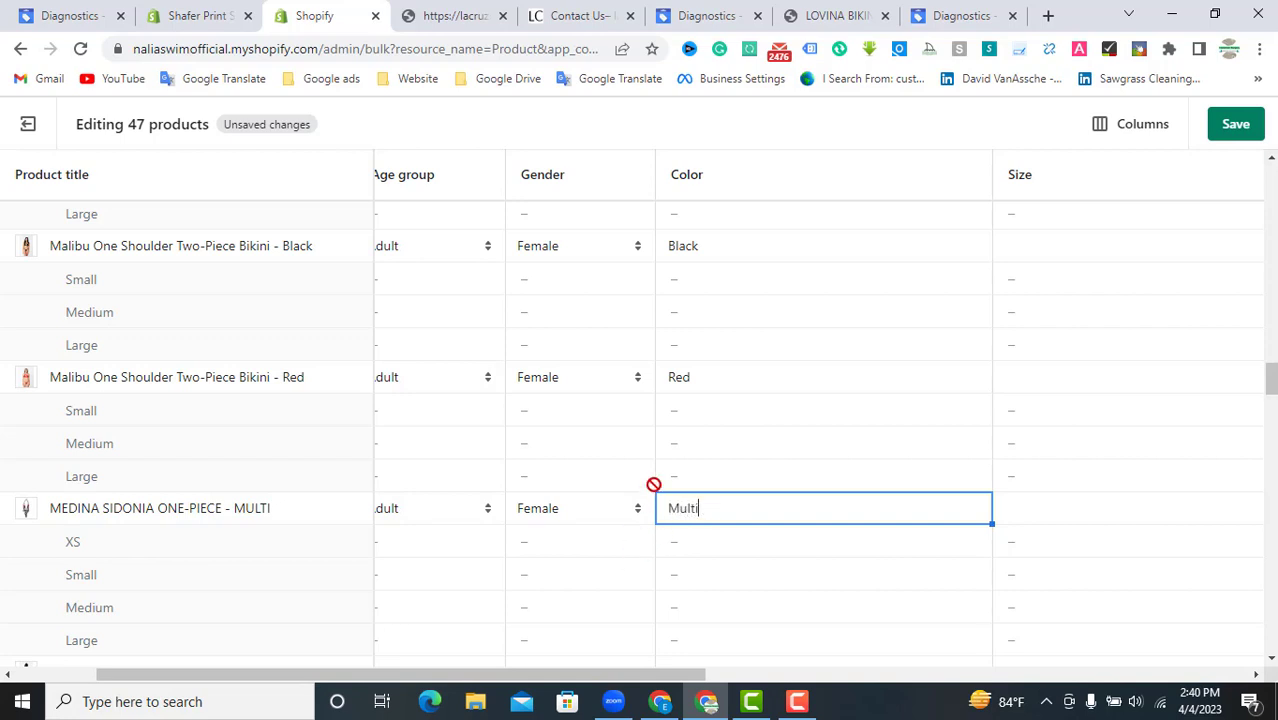
{"action": "scroll", "coordinate": [665, 453], "scroll_direction": "down", "scroll_amount": 1}
{"action": "scroll", "coordinate": [665, 453], "scroll_direction": "down", "scroll_amount": 2}
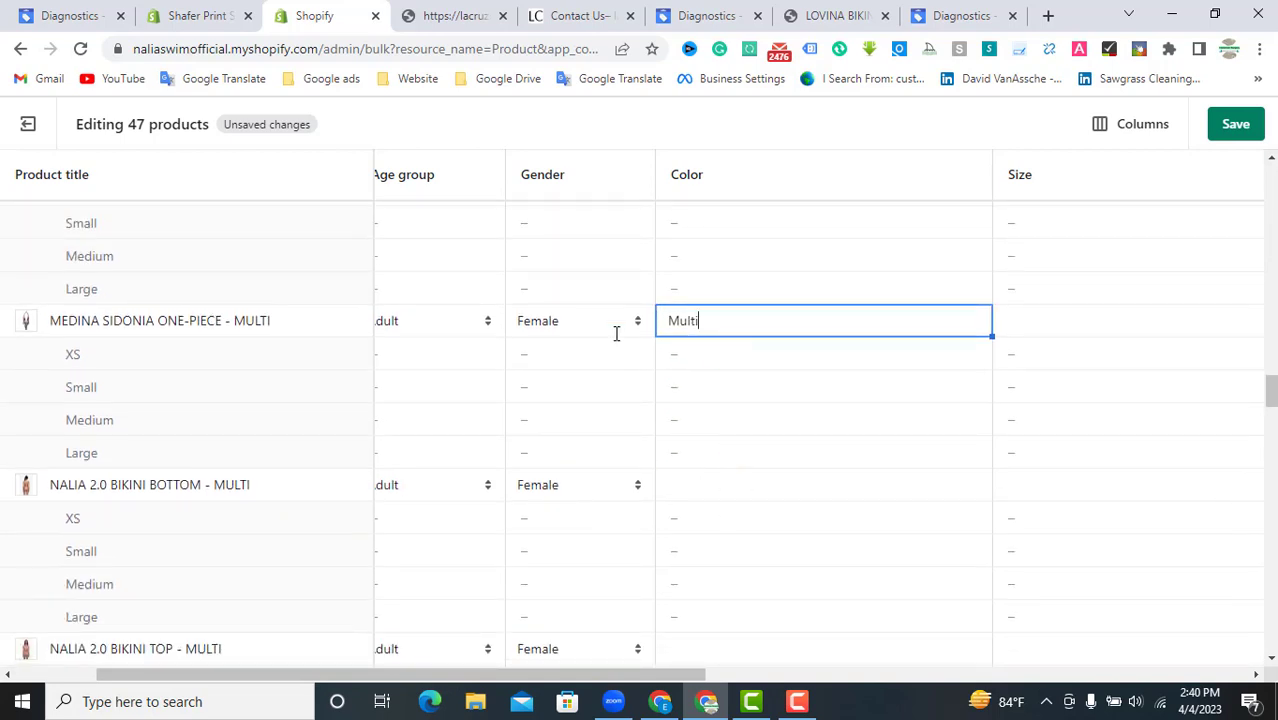
{"action": "left_click", "coordinate": [707, 498]}
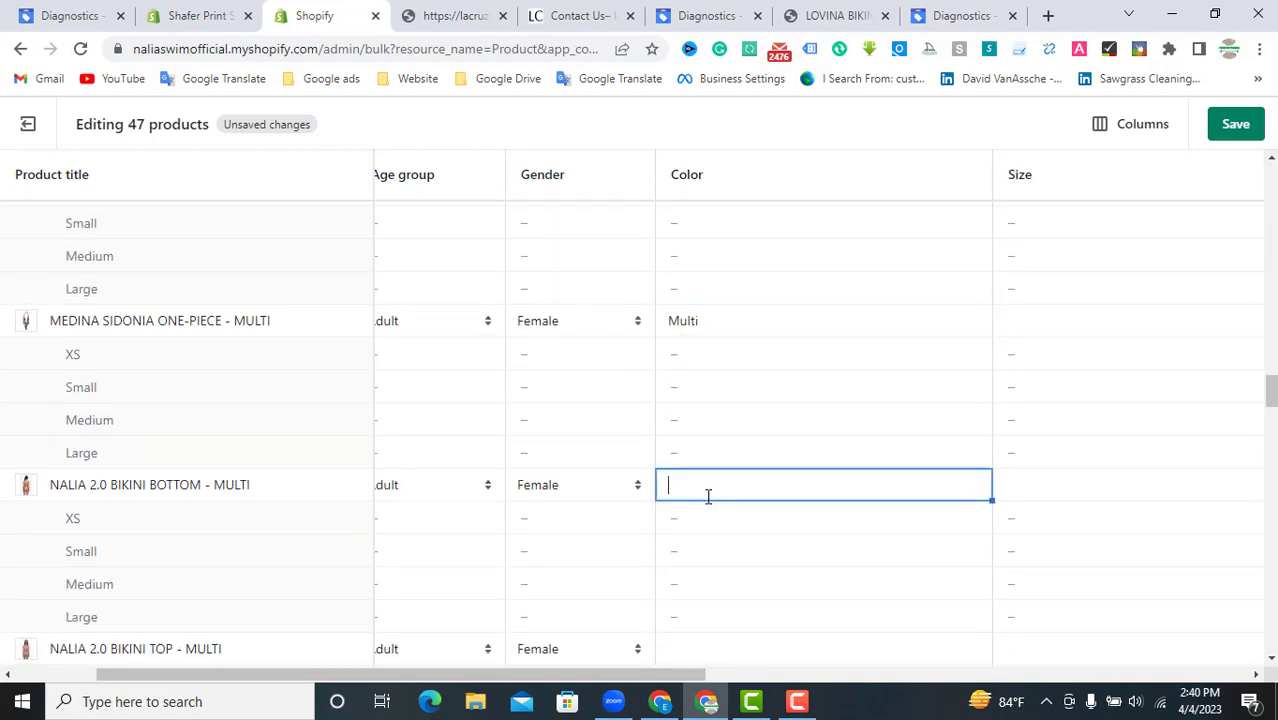
{"action": "type", "text": "Purplr"}
{"action": "left_click_drag", "start_coordinate": [760, 490], "coordinate": [544, 513]}
{"action": "key", "text": "BackSpace"}
{"action": "key", "text": "BackSpace"}
{"action": "key", "text": "BackSpace"}
{"action": "key", "text": "BackSpace"}
{"action": "key", "text": "BackSpace"}
{"action": "type", "text": "Multi"}
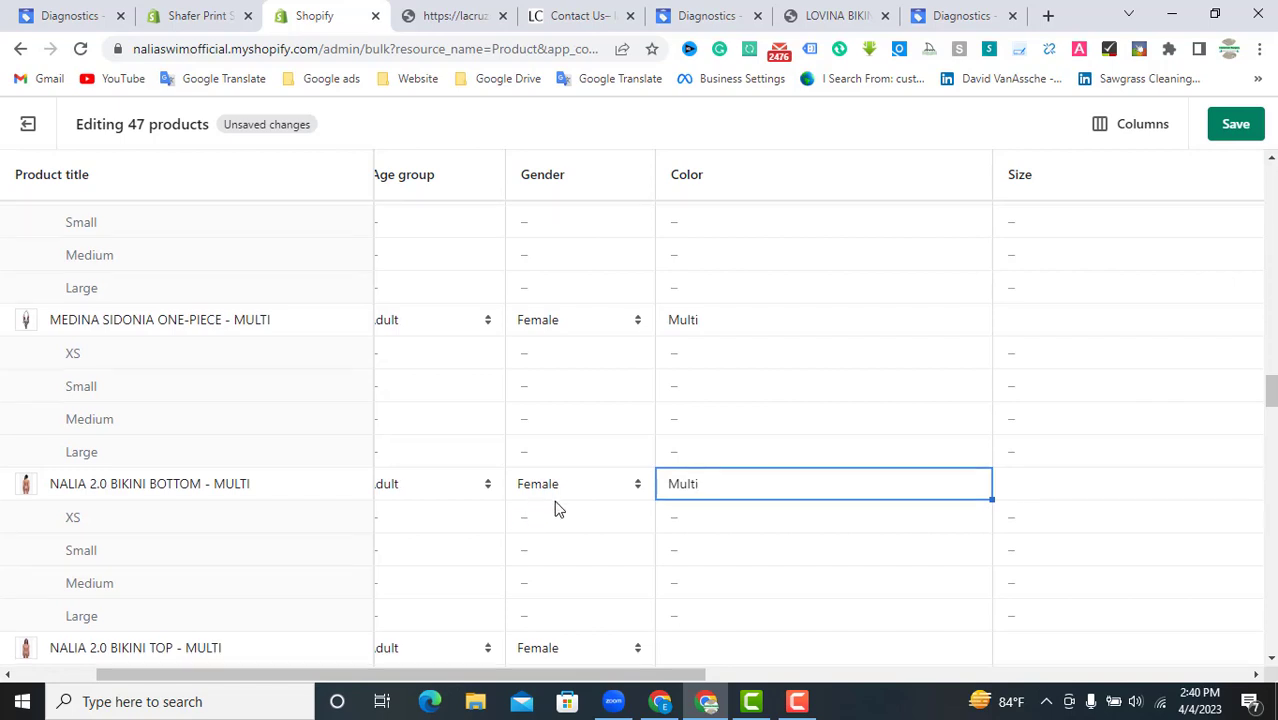
Step: Set the color of NALIA 2.0 BIKINI TOP - MULTI to Multi
{"action": "scroll", "coordinate": [556, 502], "scroll_direction": "down", "scroll_amount": 2}
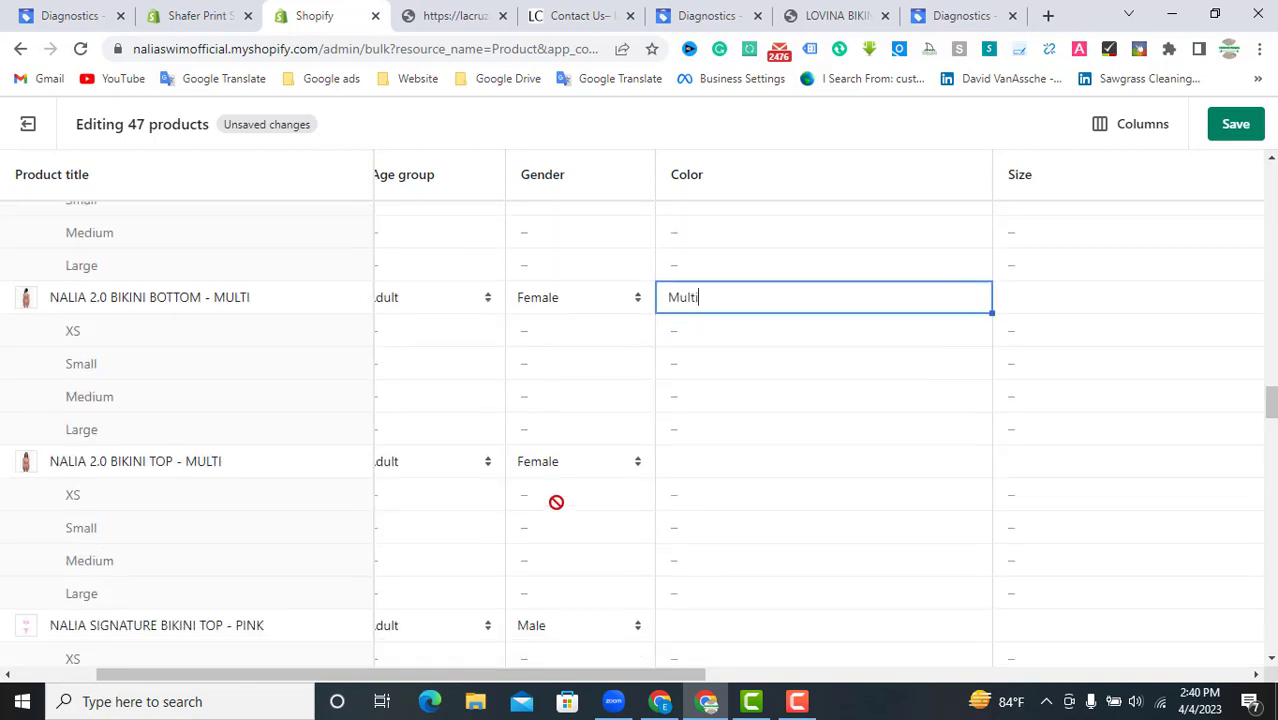
{"action": "left_click", "coordinate": [742, 461]}
{"action": "left_click", "coordinate": [742, 461]}
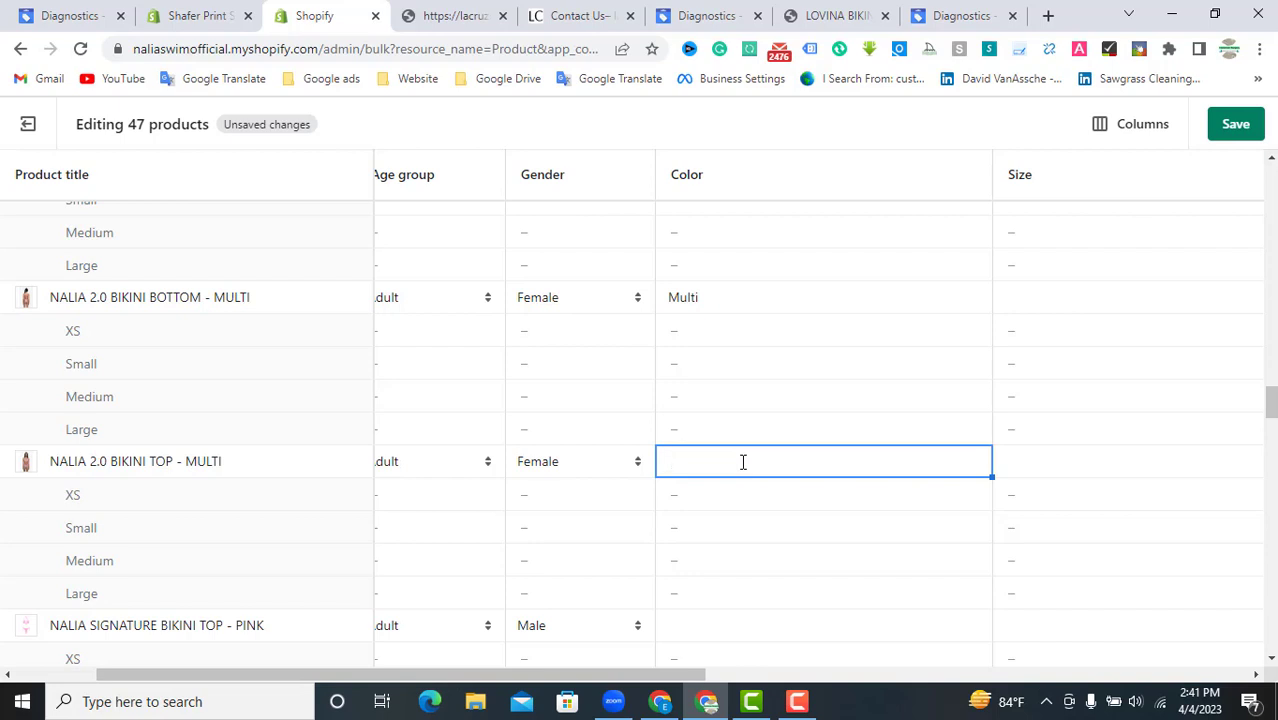
{"action": "type", "text": "Multi"}
Step: Set the color of NALIA SIGNATURE BIKINI TOP - PINK and NALIA SIGNATURE BOTTOM - PINK to Pink
{"action": "left_click", "coordinate": [689, 619]}
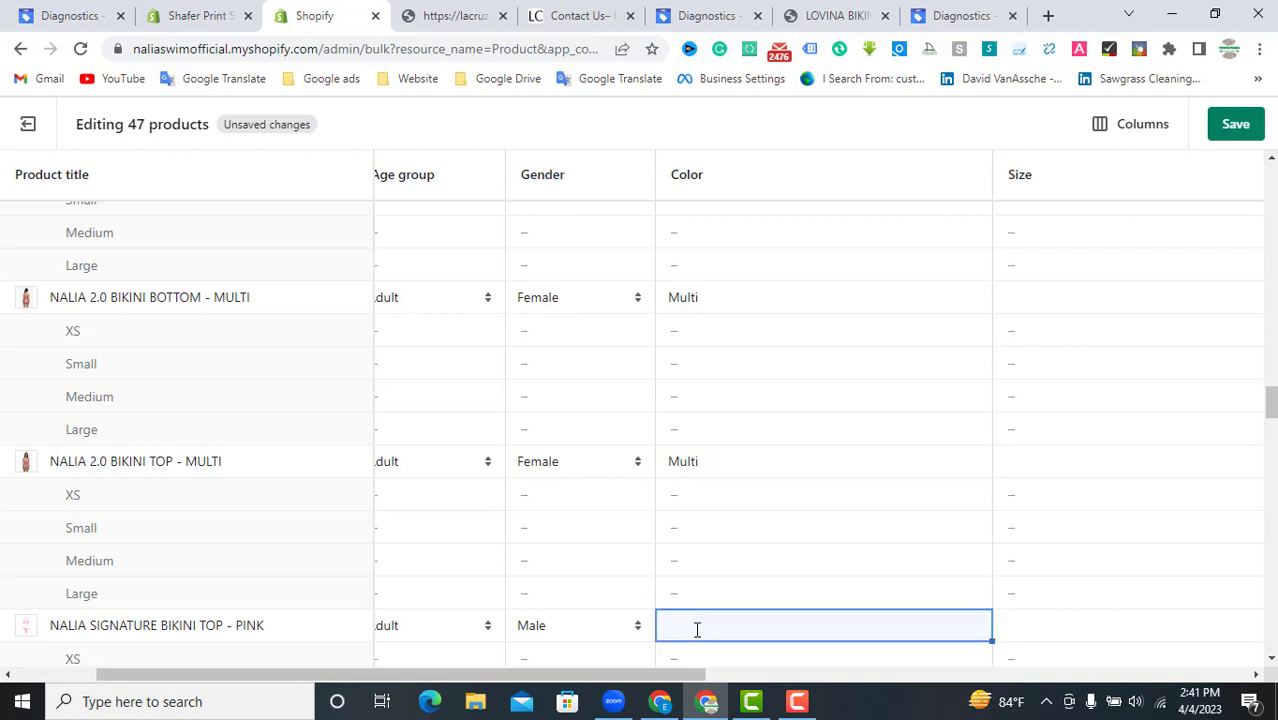
{"action": "type", "text": "Pink"}
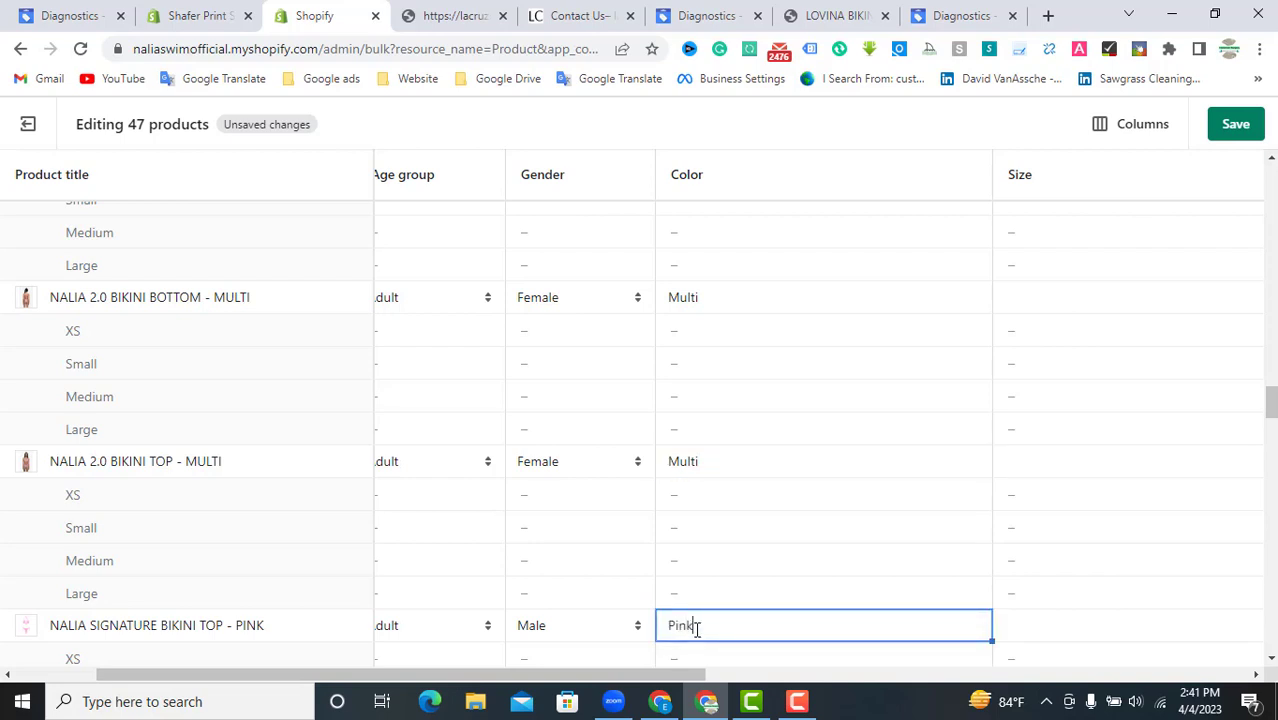
{"action": "scroll", "coordinate": [682, 551], "scroll_direction": "down", "scroll_amount": 2}
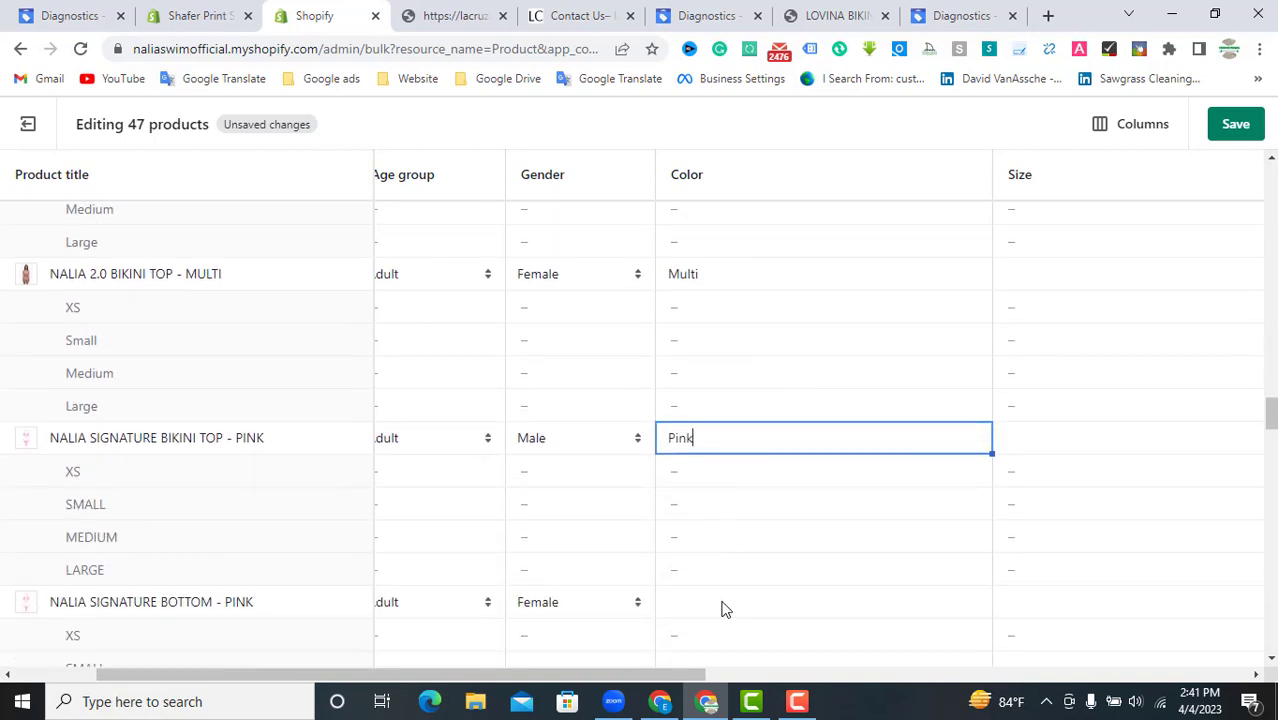
{"action": "left_click", "coordinate": [724, 603]}
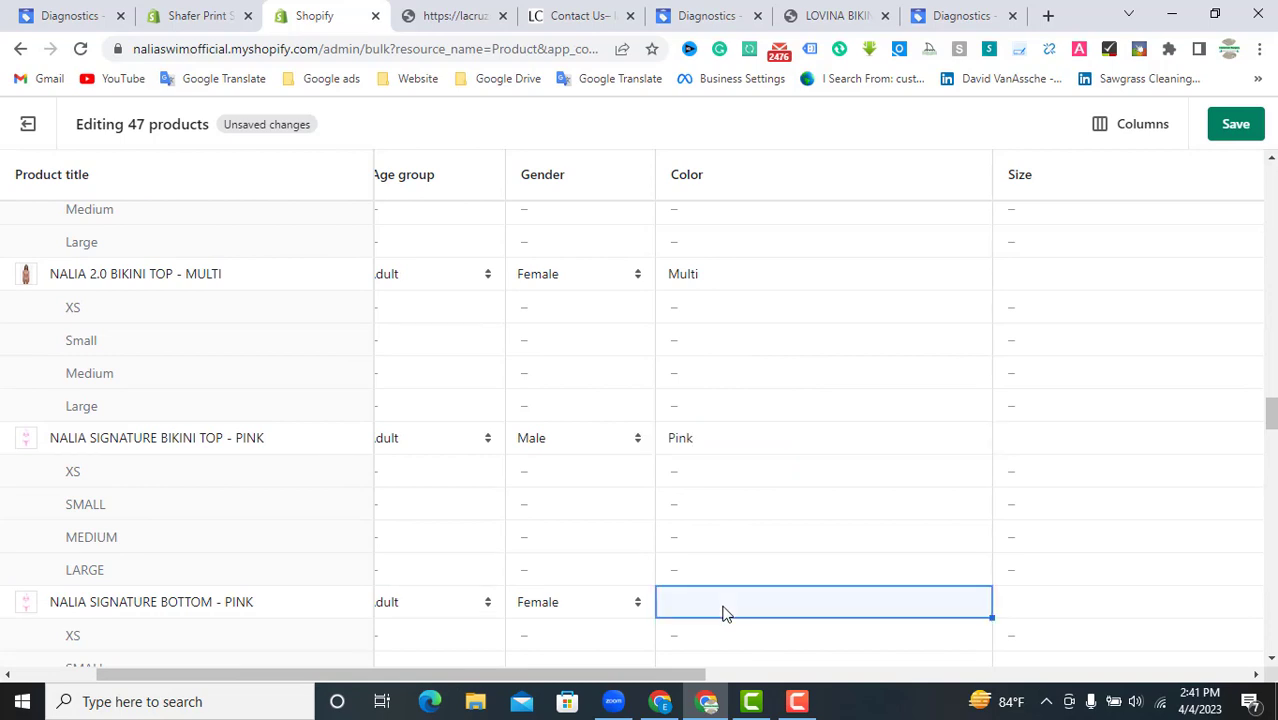
{"action": "type", "text": "Pink"}
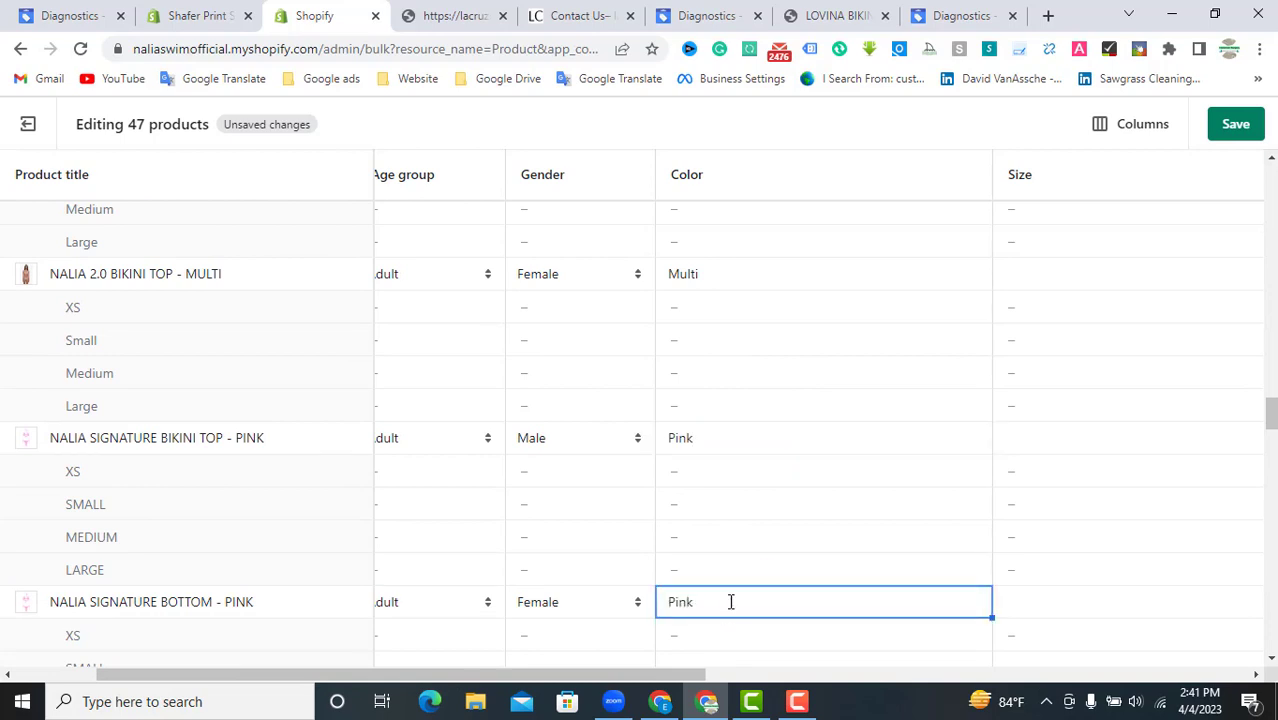
Step: Set the color of Off The Chain Two-Piece Bikini - Cheetah to Cheetah and of the Neon Green version to Neon Green
{"action": "scroll", "coordinate": [770, 570], "scroll_direction": "down", "scroll_amount": 1}
{"action": "scroll", "coordinate": [770, 570], "scroll_direction": "down", "scroll_amount": 1}
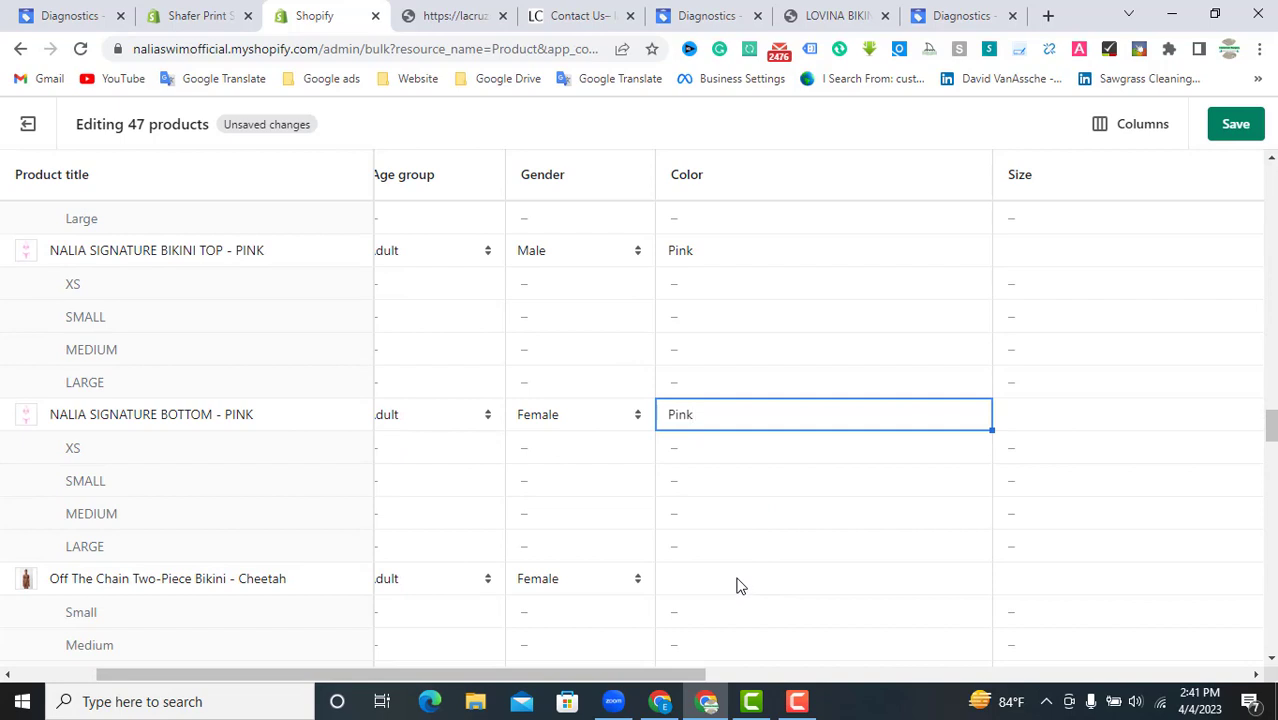
{"action": "left_click", "coordinate": [738, 585]}
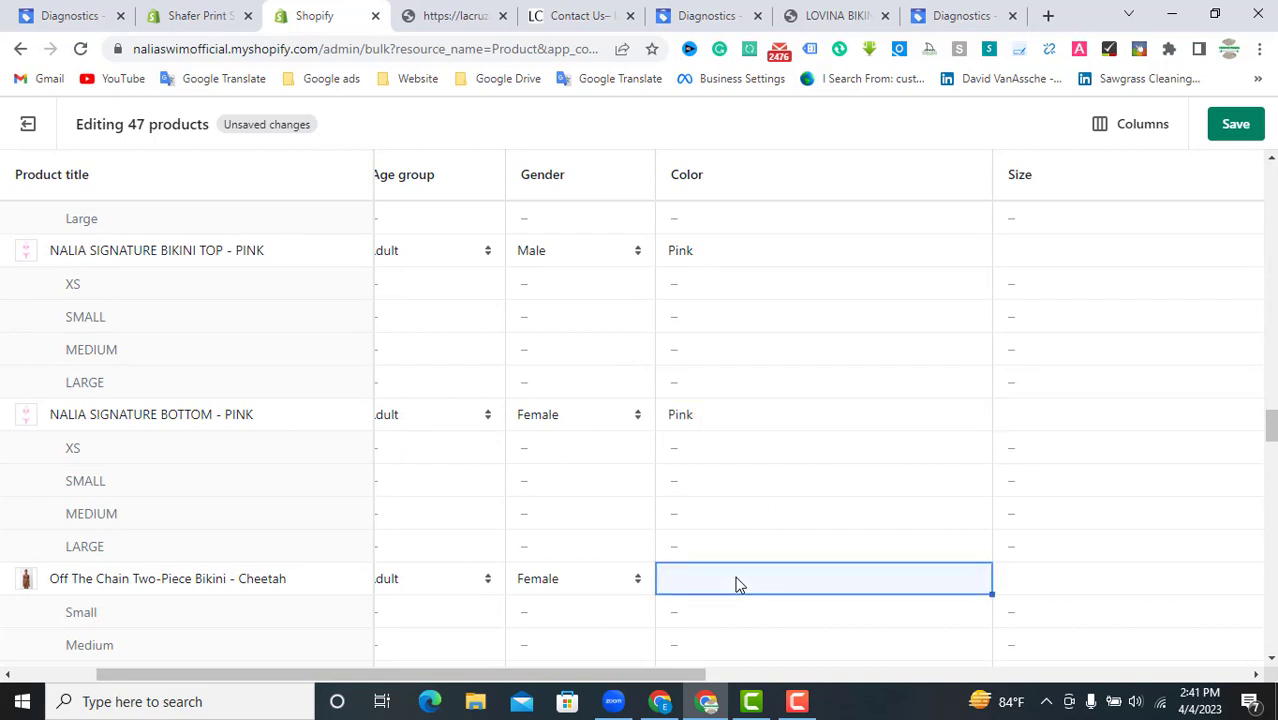
{"action": "type", "text": "Ch"}
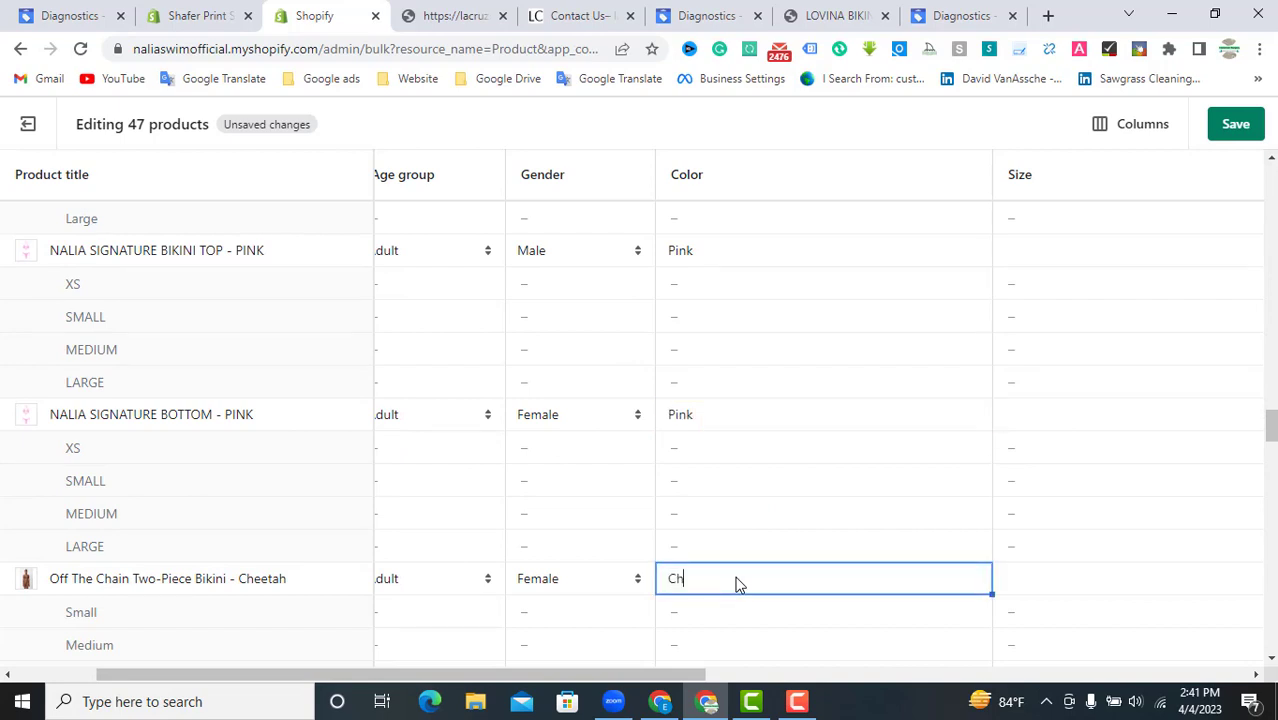
{"action": "type", "text": "eetah"}
{"action": "scroll", "coordinate": [742, 578], "scroll_direction": "down", "scroll_amount": 3}
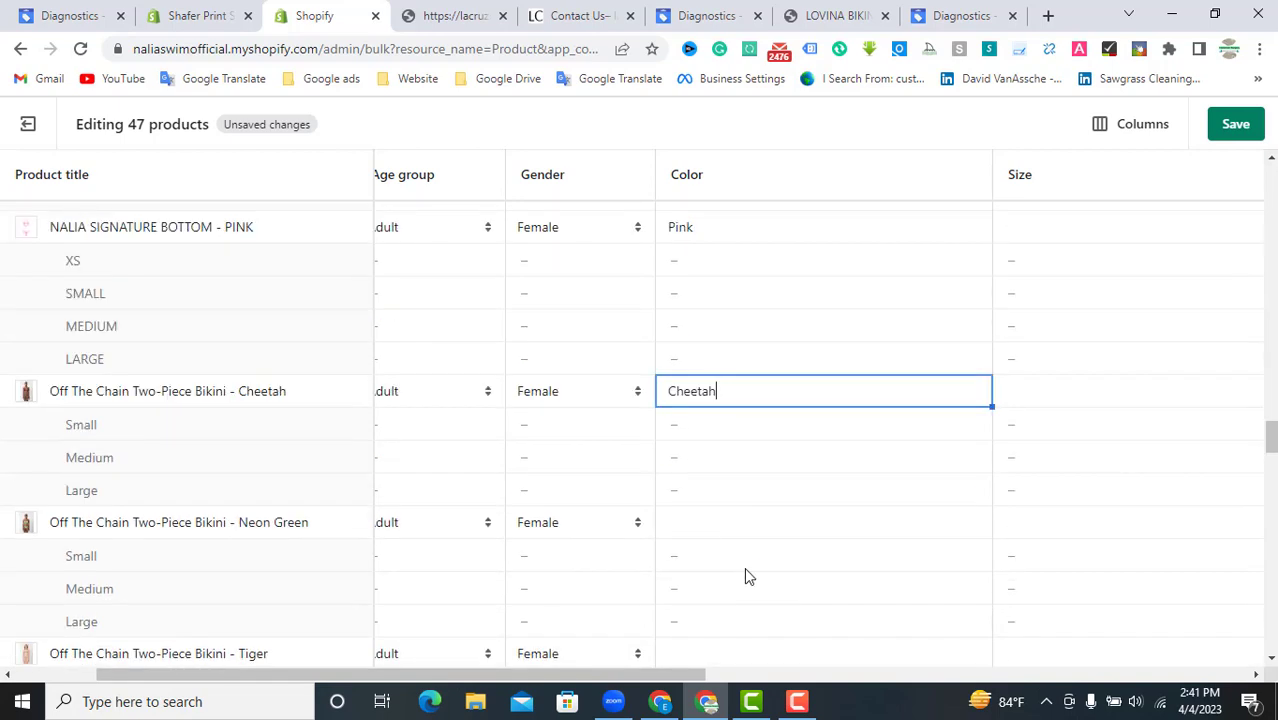
{"action": "left_click", "coordinate": [710, 520]}
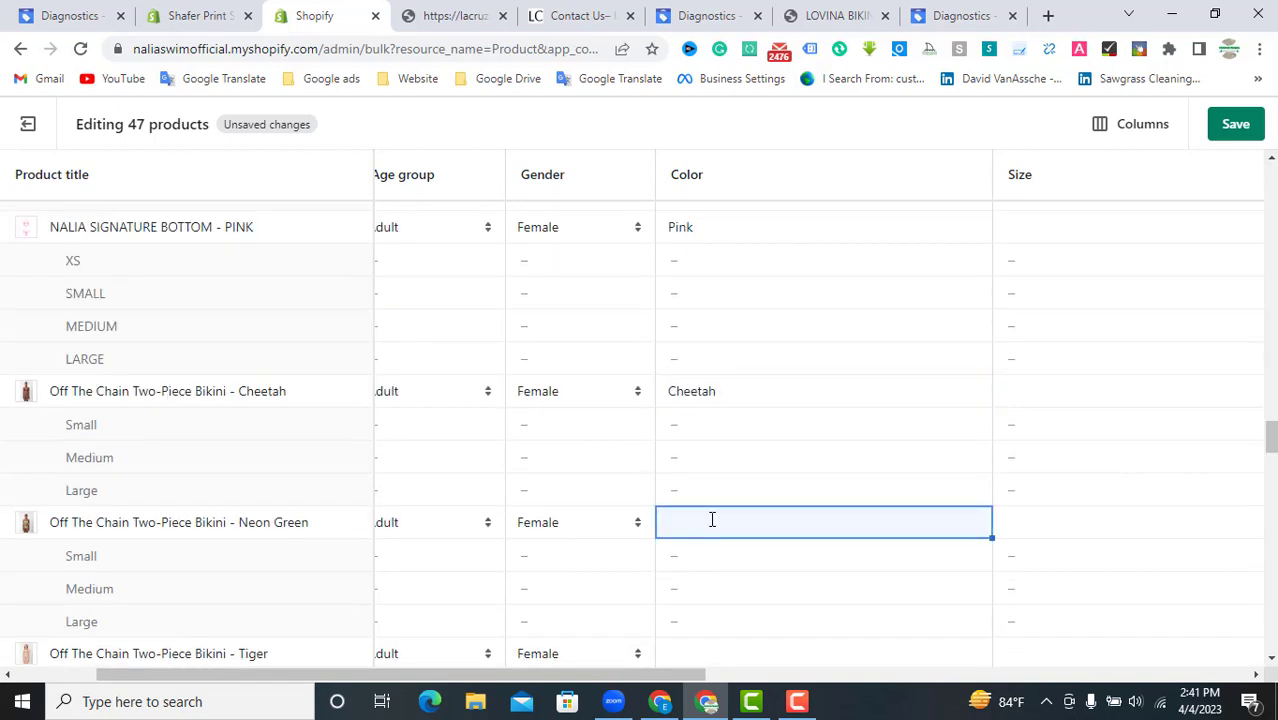
{"action": "type", "text": "Neon"}
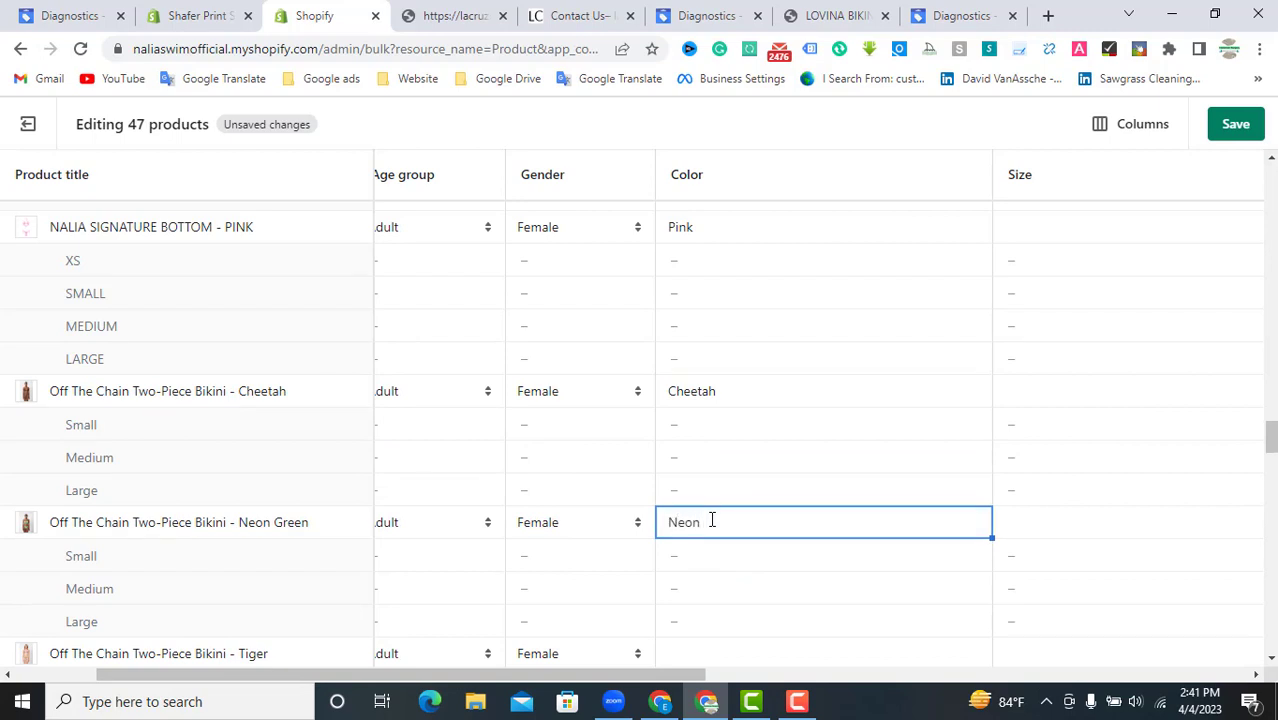
{"action": "type", "text": " Green"}
Step: Set the color of Off The Chain Two-Piece Bikini - Tiger to Tiger and of the White version to White
{"action": "scroll", "coordinate": [776, 479], "scroll_direction": "down", "scroll_amount": 2}
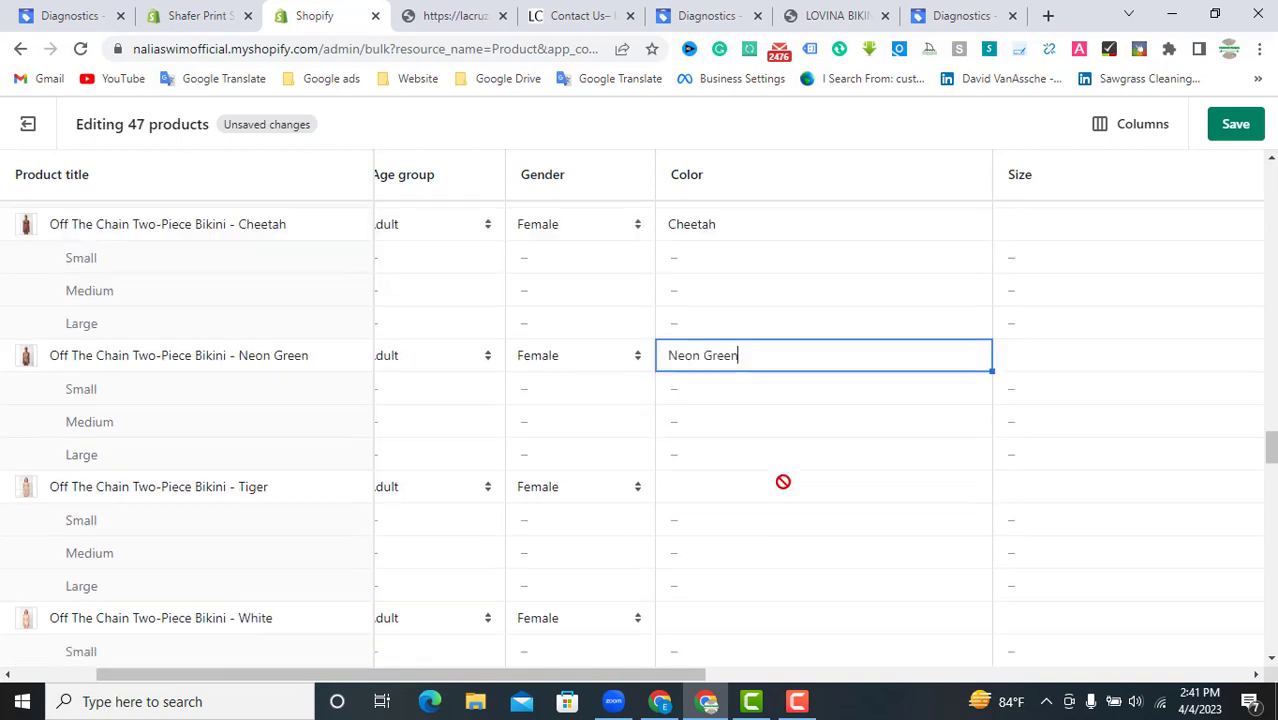
{"action": "left_click", "coordinate": [712, 470]}
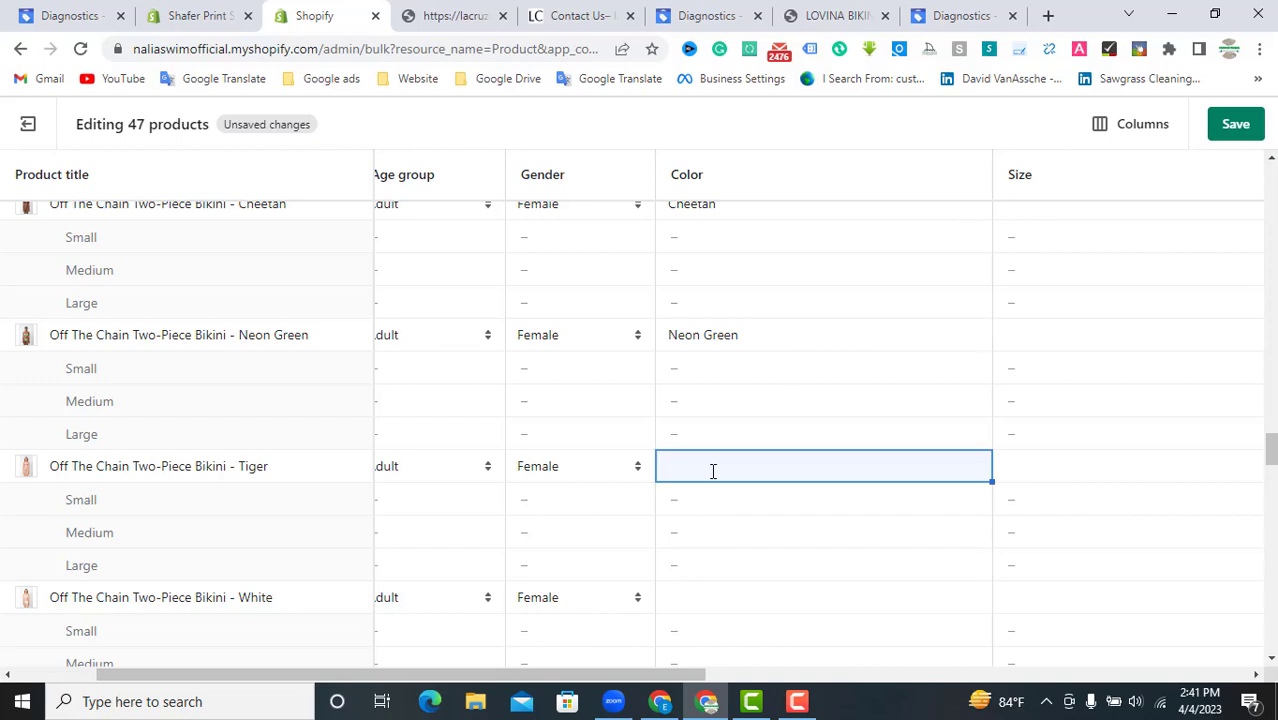
{"action": "type", "text": "Tiger"}
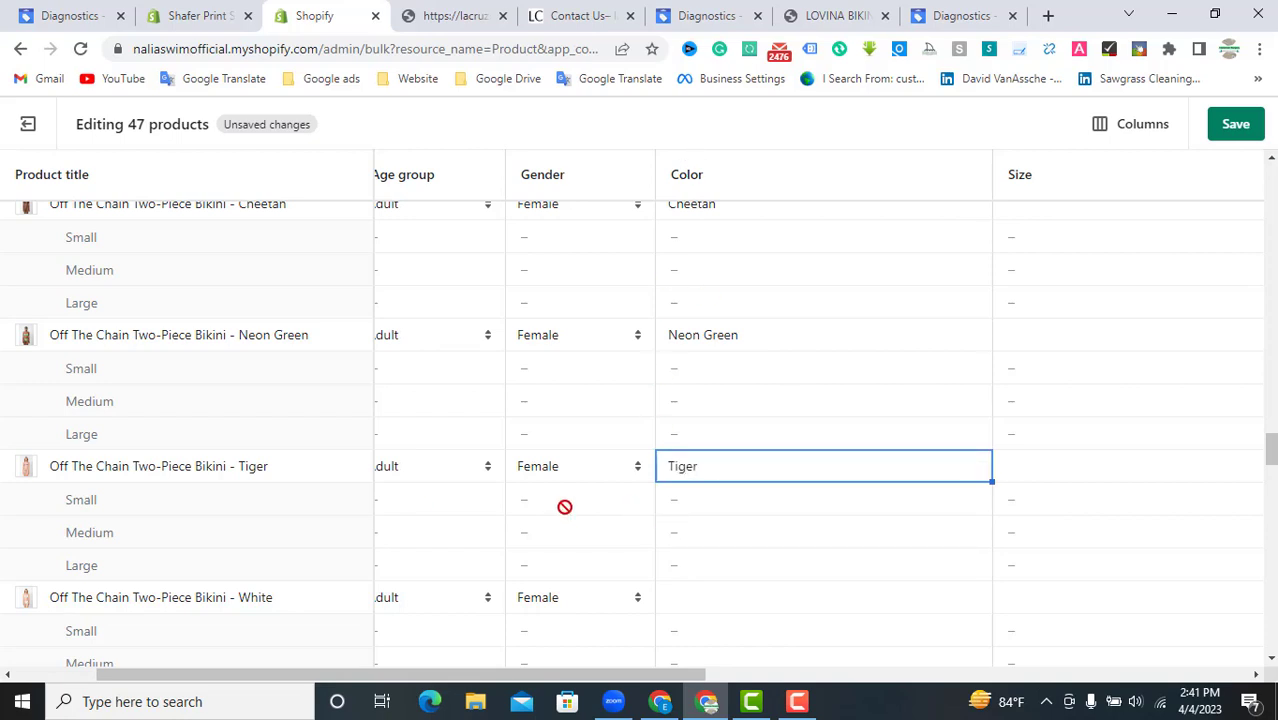
{"action": "scroll", "coordinate": [544, 527], "scroll_direction": "down", "scroll_amount": 1}
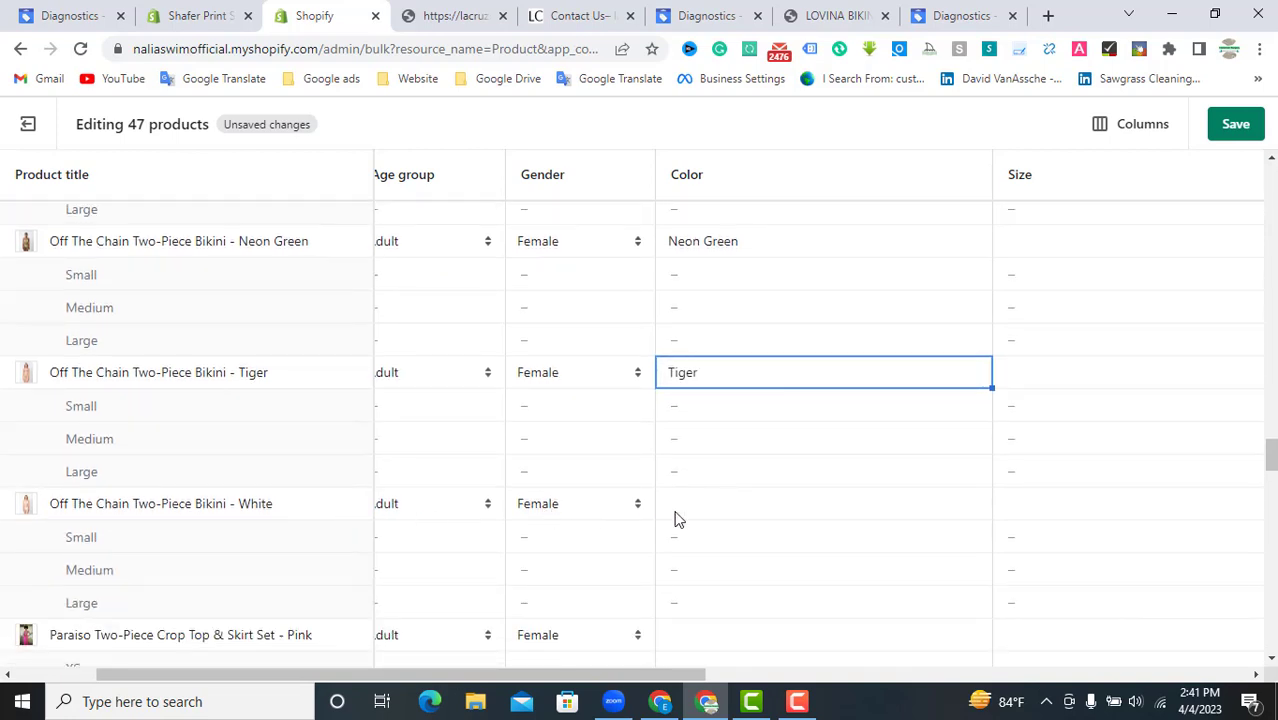
{"action": "left_click", "coordinate": [714, 507]}
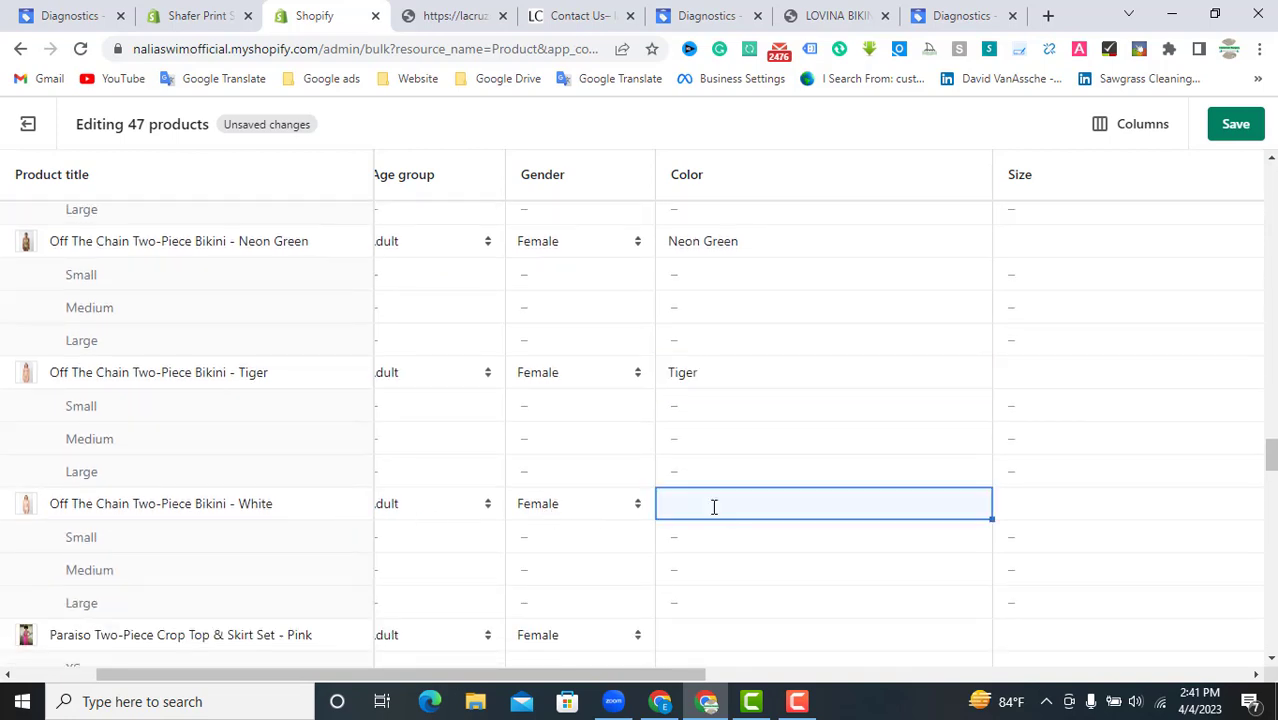
{"action": "type", "text": "White"}
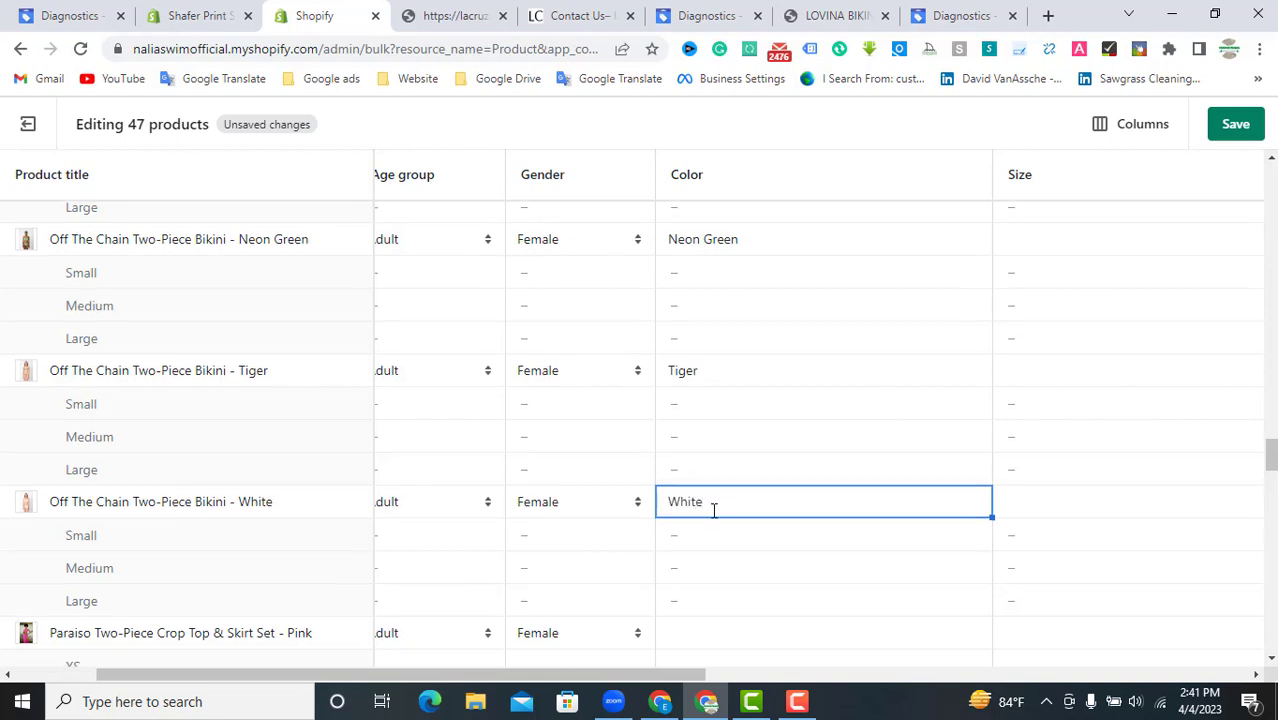
Step: Set the color of Paraiso Two-Piece Crop Top & Skirt Set - Pink to pink
{"action": "scroll", "coordinate": [713, 507], "scroll_direction": "down", "scroll_amount": 1}
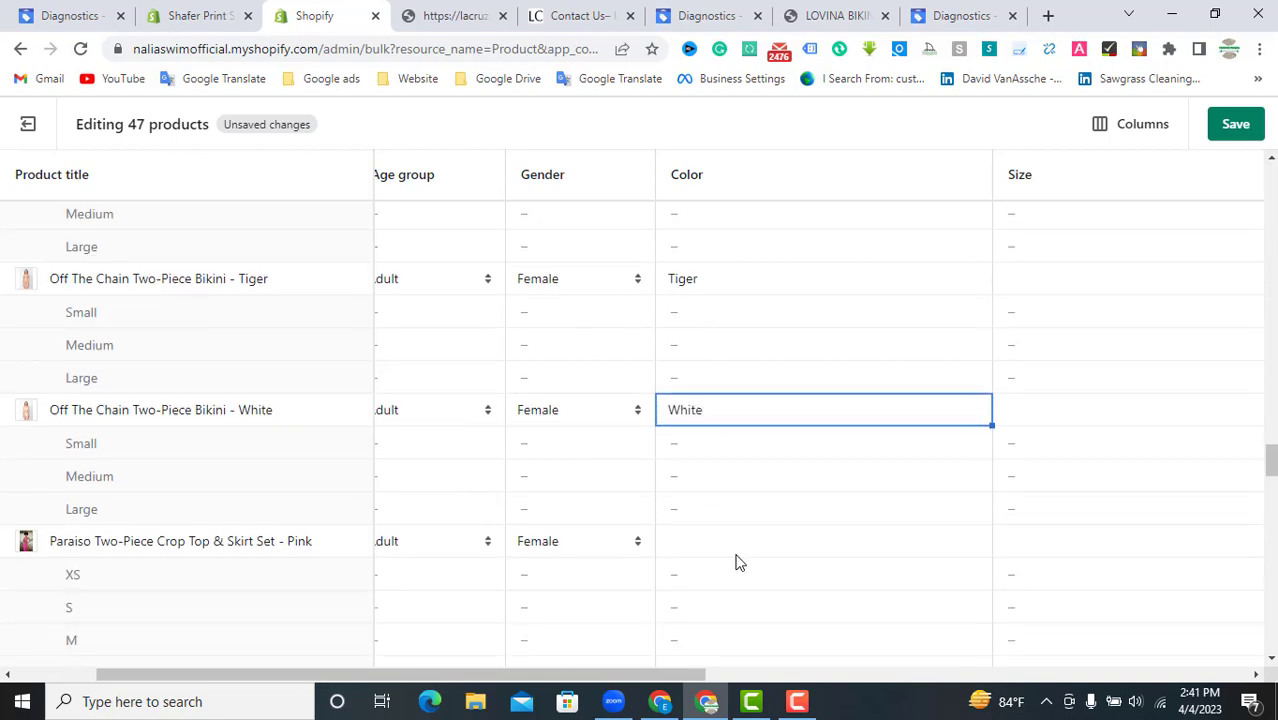
{"action": "left_click", "coordinate": [740, 554]}
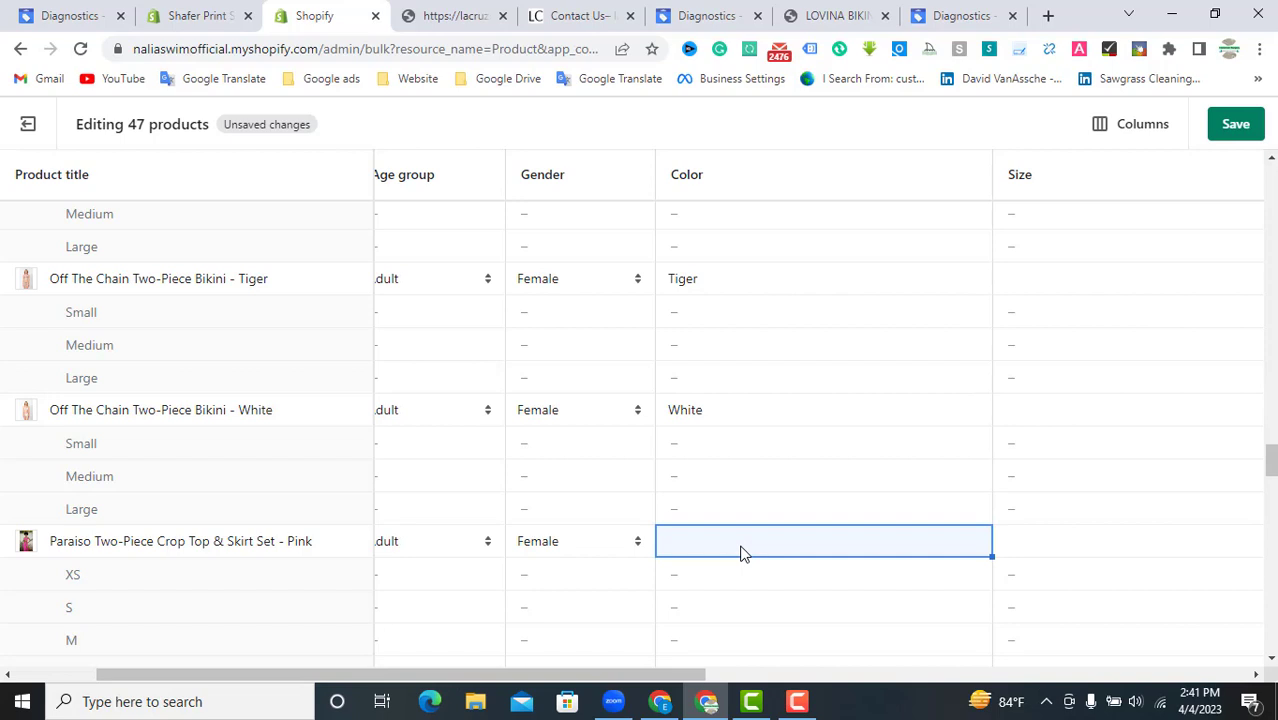
{"action": "type", "text": "pink"}
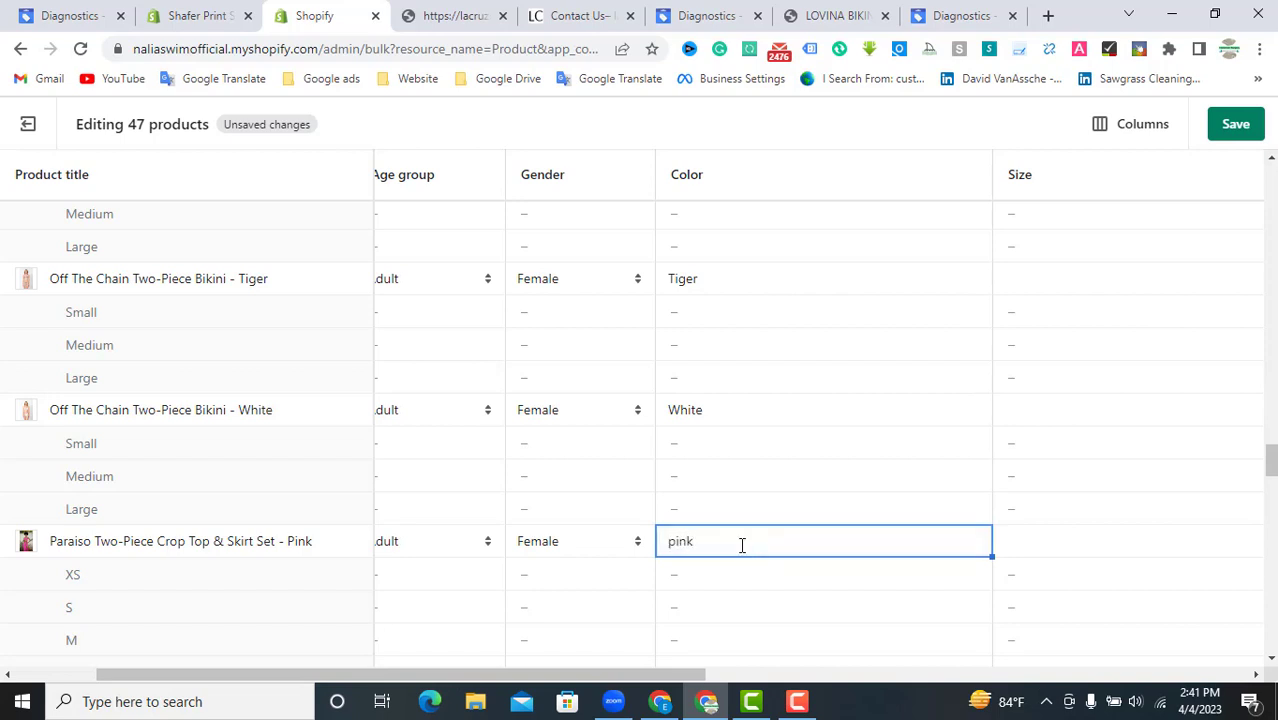
Step: Set the color of PLAYA 2.0 BIKINI BOTTOM - PINK MULTI to Pink Multi
{"action": "scroll", "coordinate": [740, 545], "scroll_direction": "down", "scroll_amount": 3}
{"action": "scroll", "coordinate": [646, 522], "scroll_direction": "down", "scroll_amount": 2}
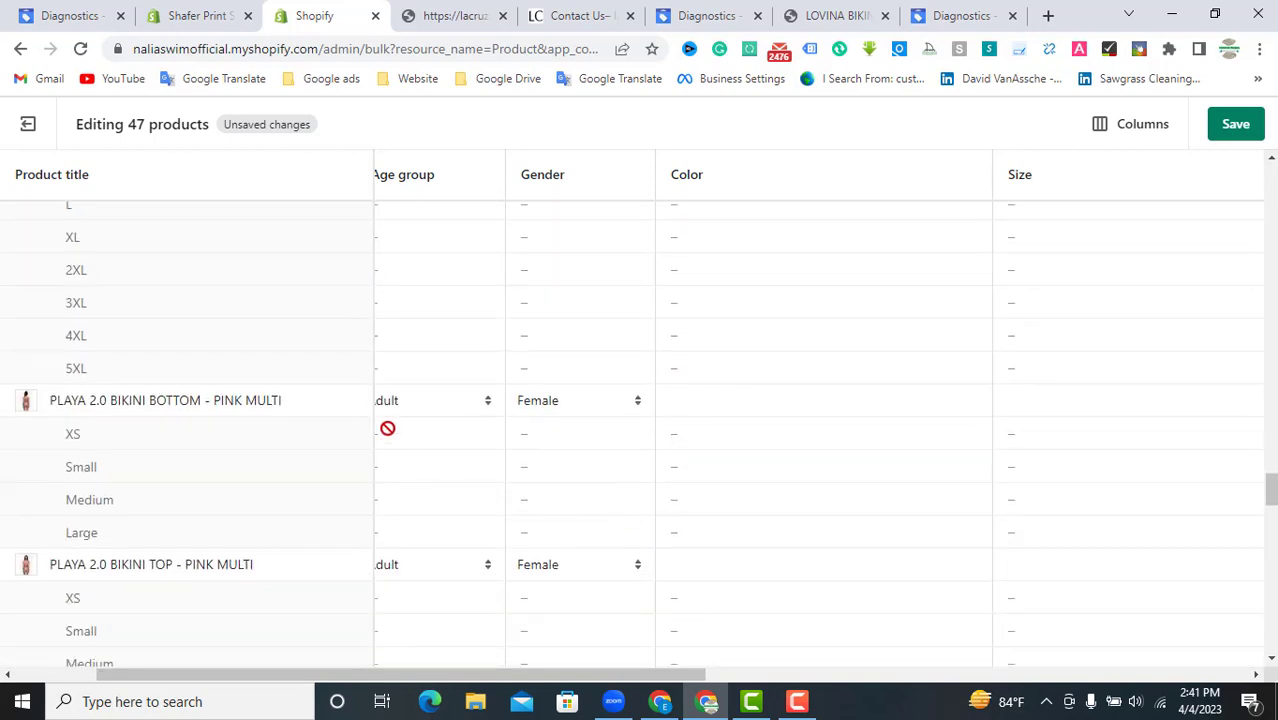
{"action": "left_click", "coordinate": [724, 405]}
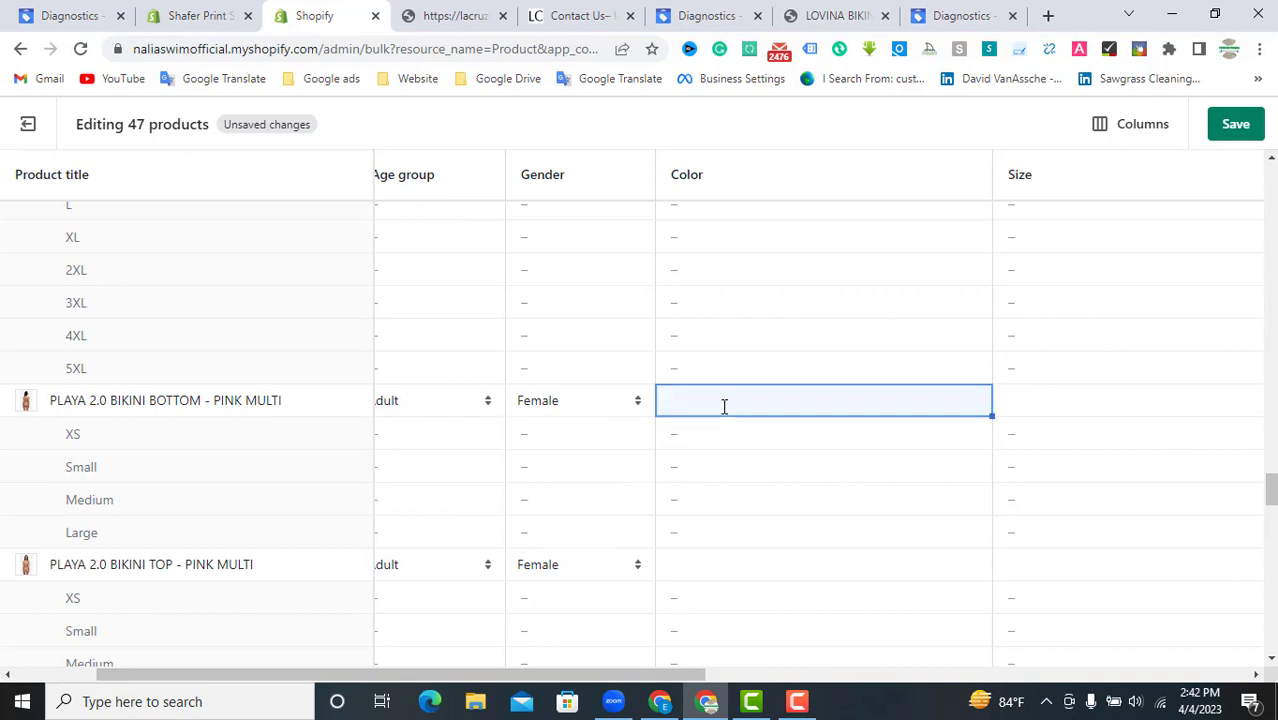
{"action": "type", "text": "P"}
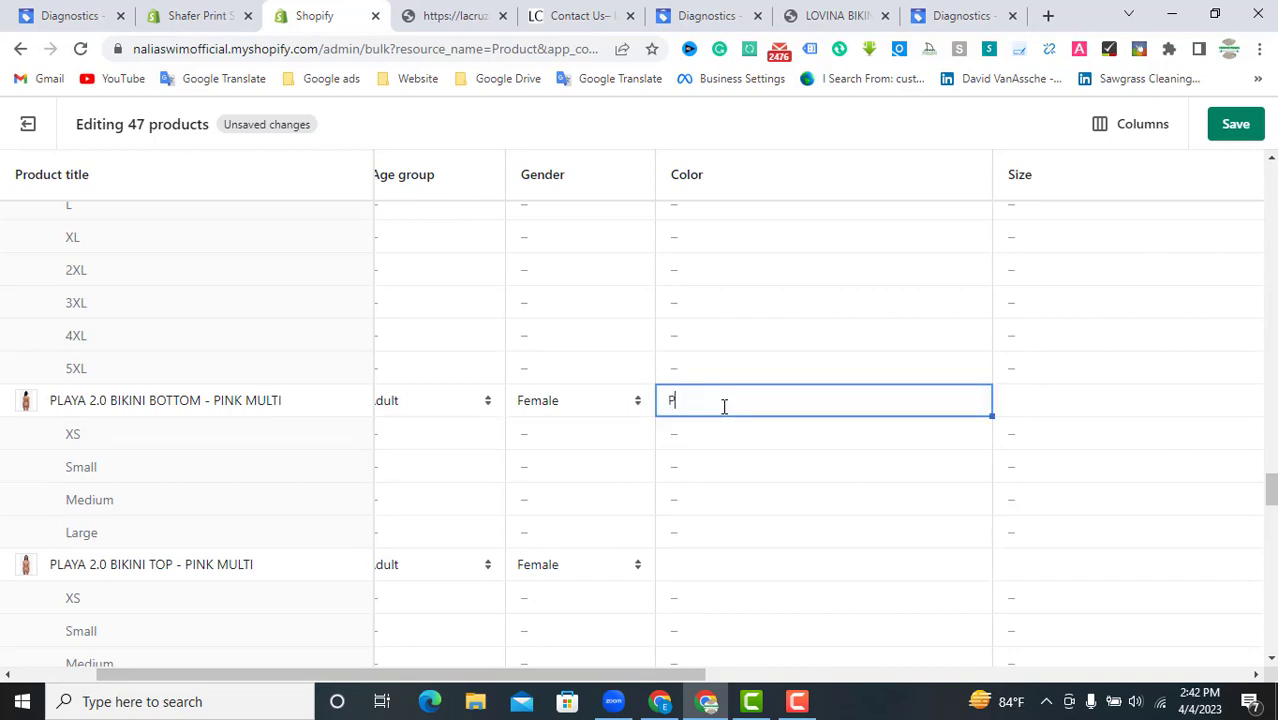
{"action": "type", "text": "ink Multi"}
Step: Copy the color value Pink Multi from PLAYA 2.0 BIKINI BOTTOM - PINK MULTI into the color of PLAYA 2.0 BIKINI TOP - PINK MULTI
{"action": "left_click", "coordinate": [710, 578]}
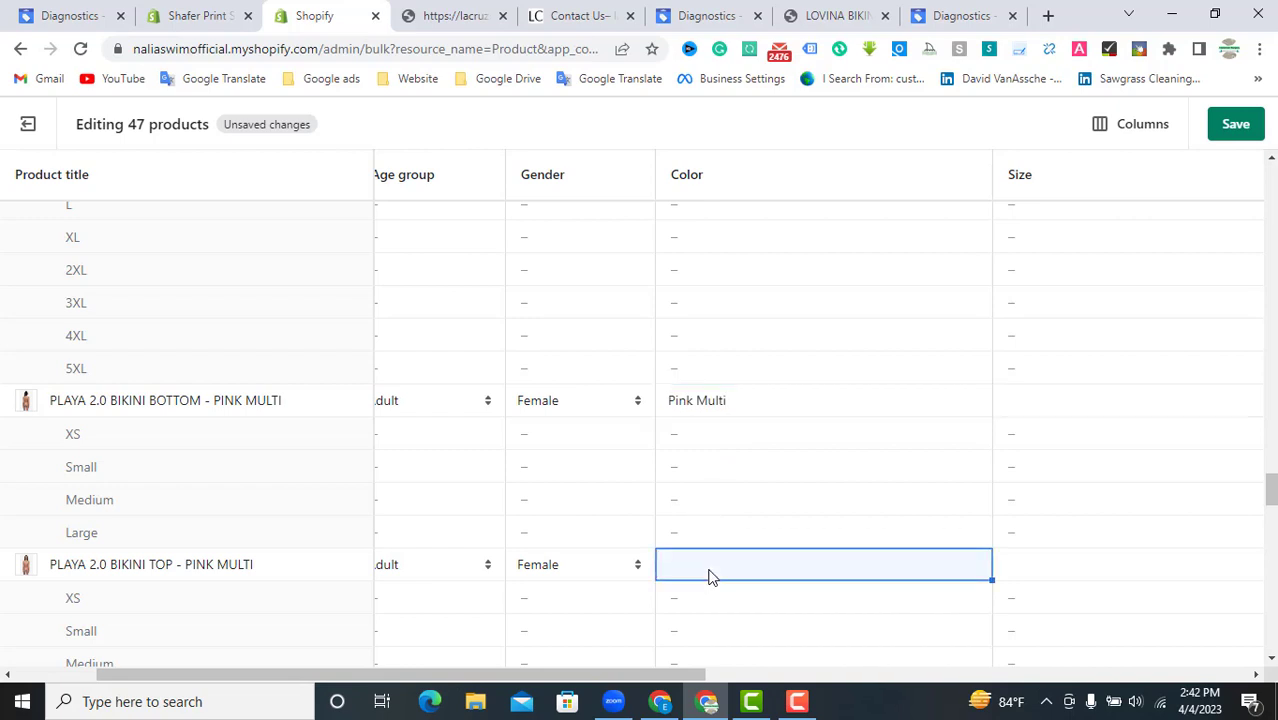
{"action": "left_click", "coordinate": [730, 403]}
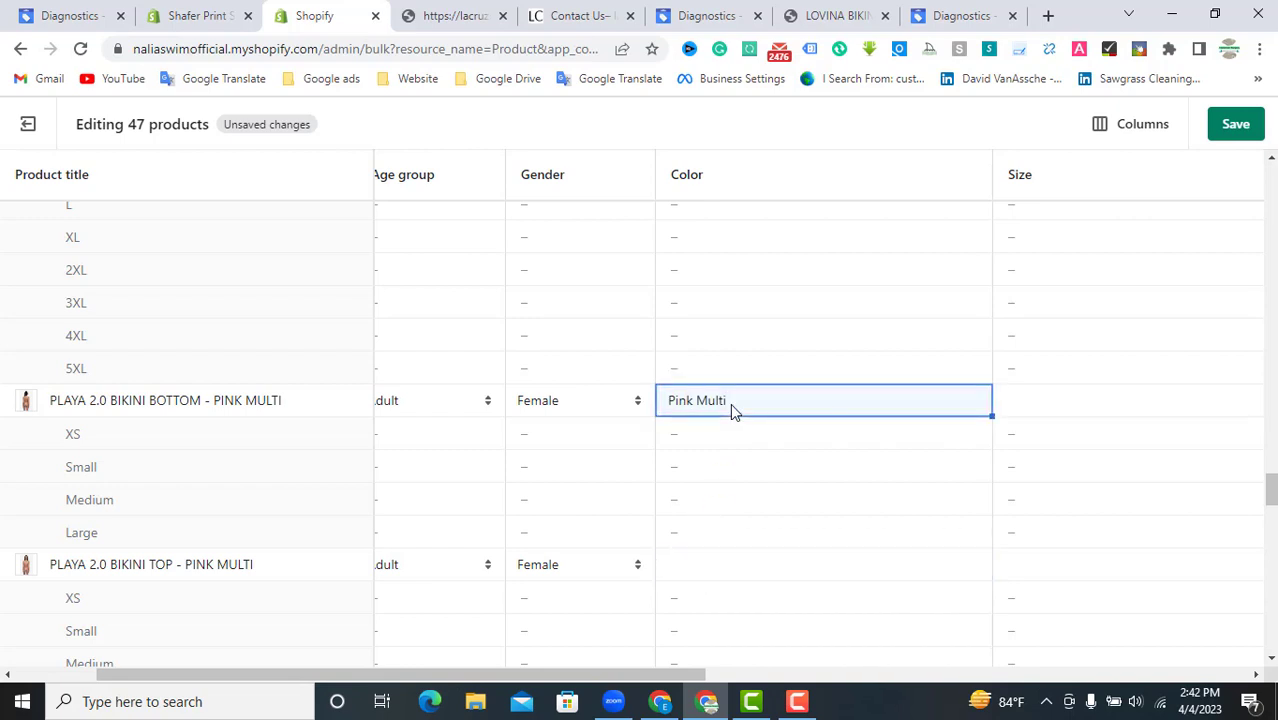
{"action": "key", "text": "ctrl+a"}
{"action": "left_click_drag", "start_coordinate": [730, 403], "coordinate": [766, 300]}
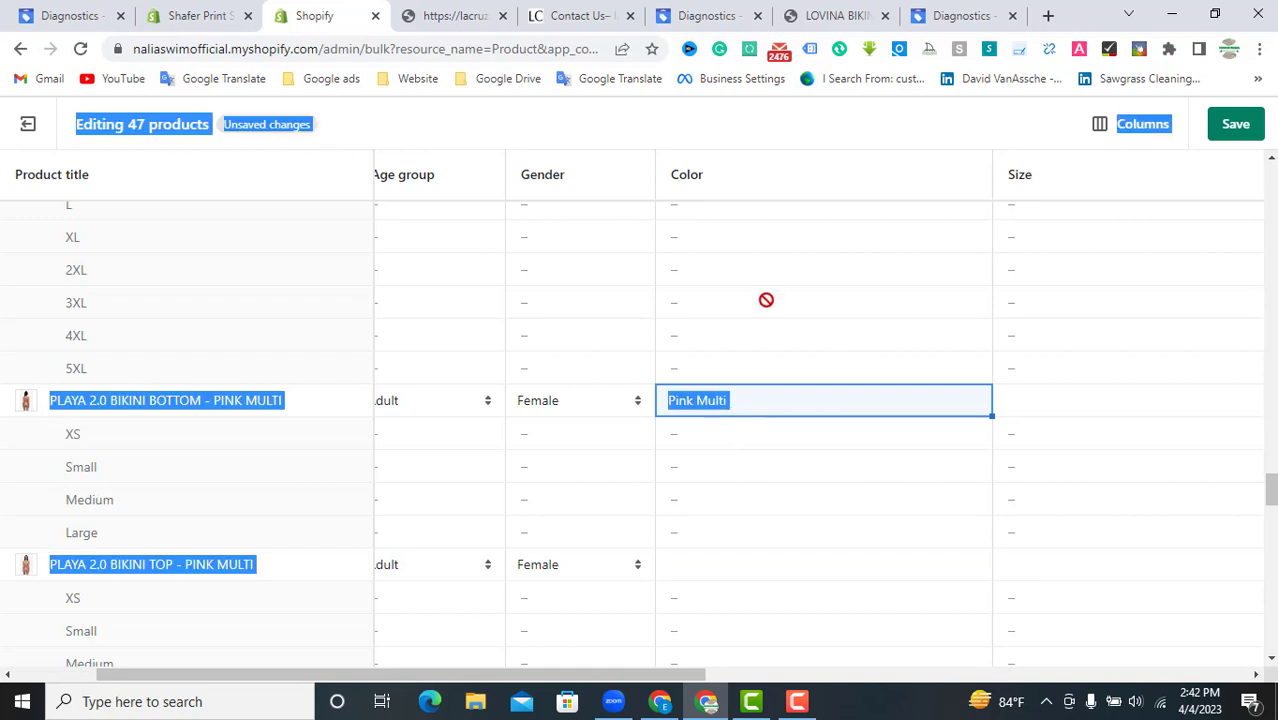
{"action": "left_click", "coordinate": [795, 394]}
{"action": "left_click_drag", "start_coordinate": [765, 402], "coordinate": [650, 391]}
{"action": "key", "text": "ctrl+c"}
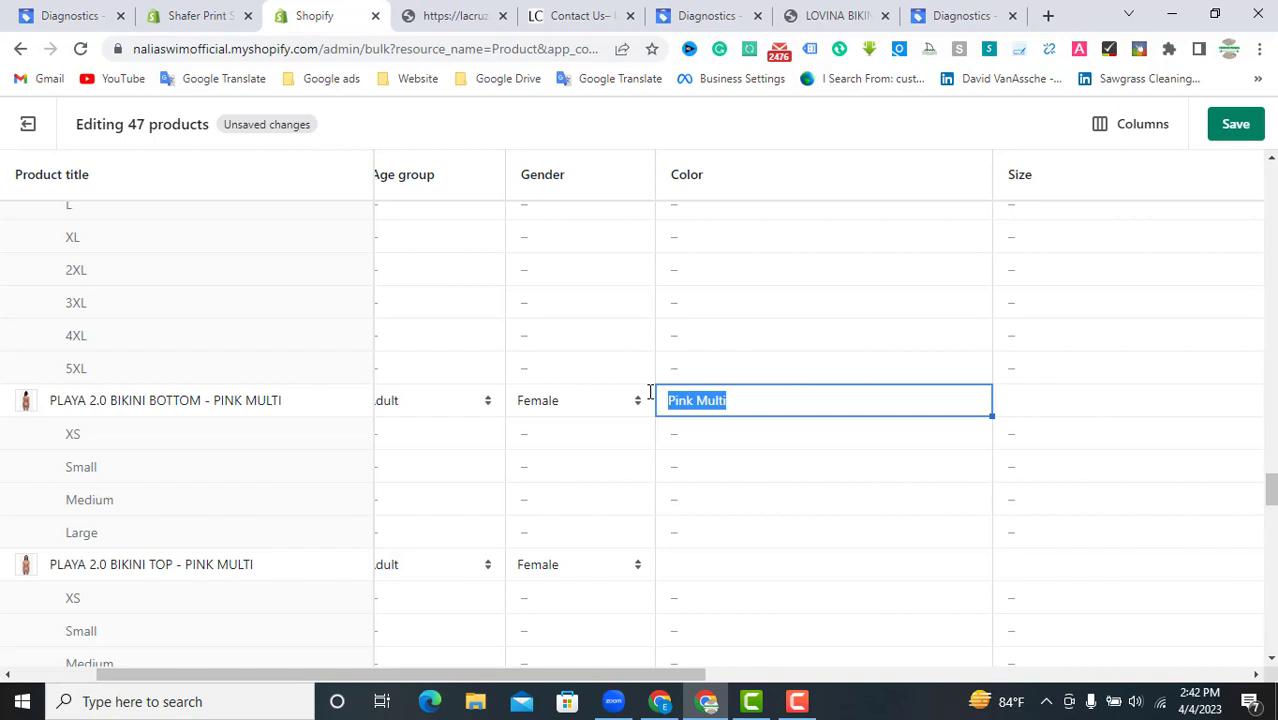
{"action": "left_click", "coordinate": [702, 563]}
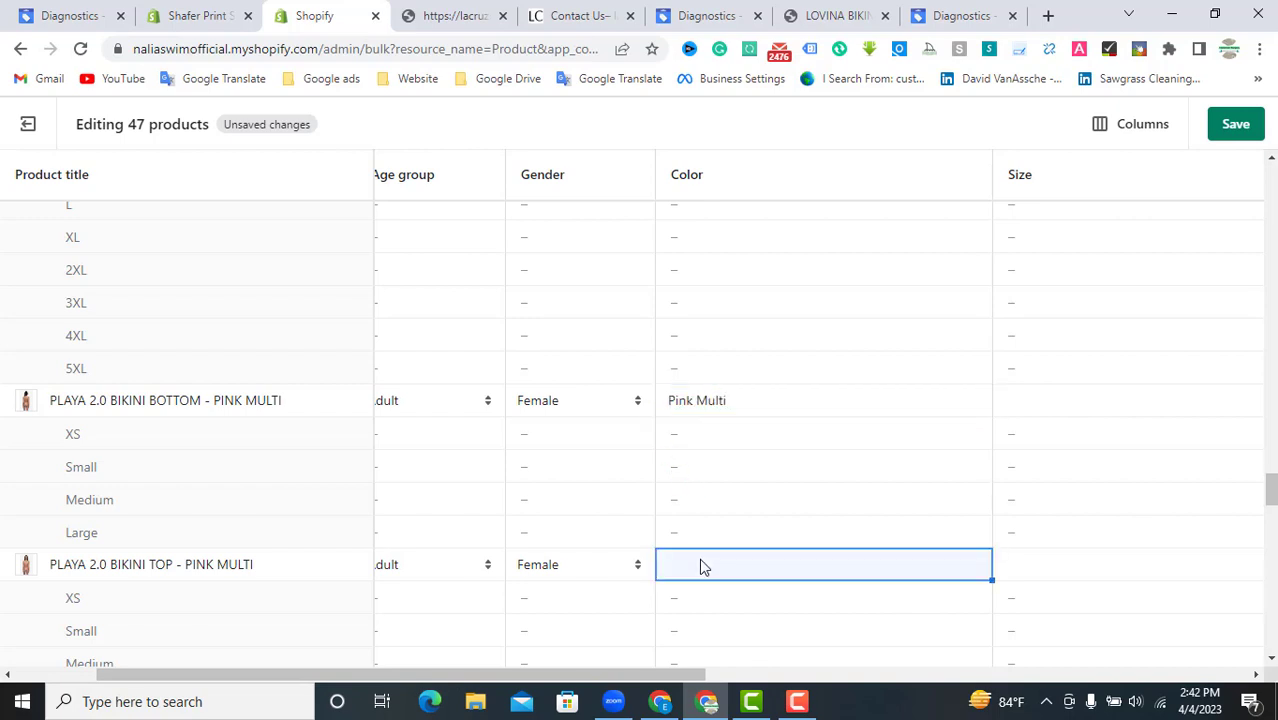
{"action": "left_click", "coordinate": [700, 562]}
{"action": "key", "text": "ctrl+v"}
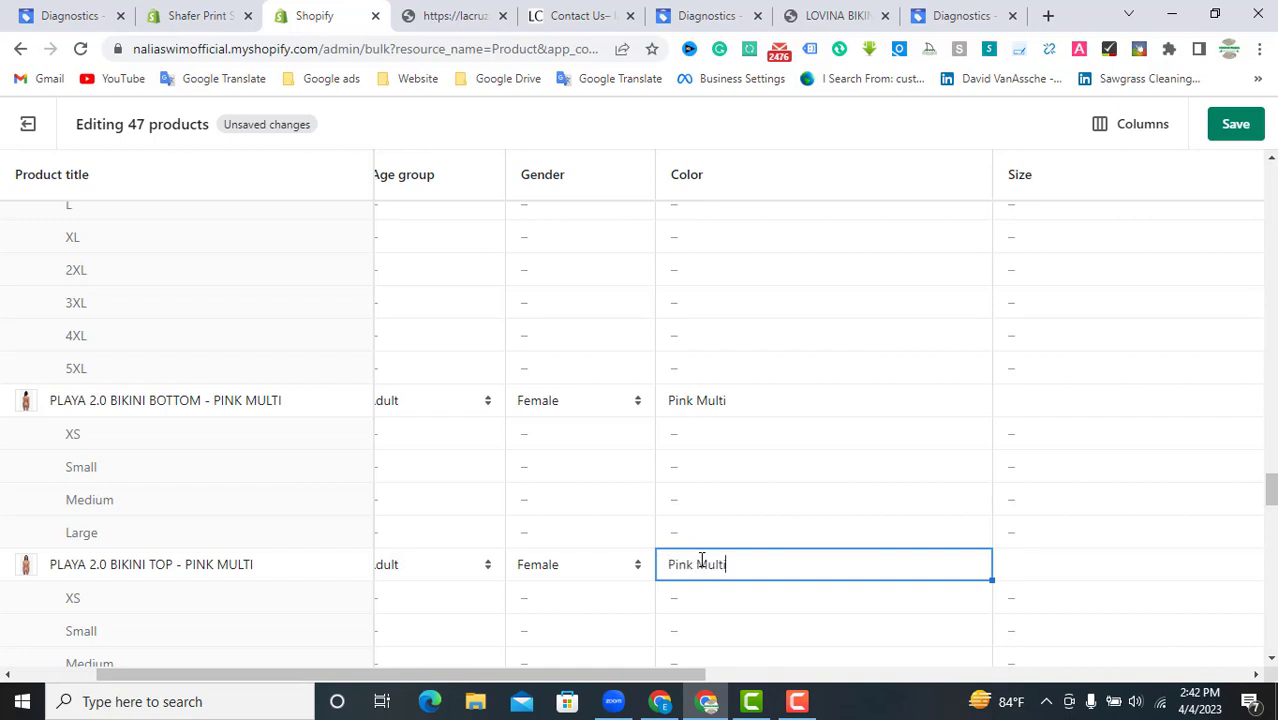
Step: Paste Pink Multi as the color of Playa Bikini Bottom - Pink Multi and Playa Bikini Top - Pink Multi
{"action": "scroll", "coordinate": [702, 560], "scroll_direction": "down", "scroll_amount": 2}
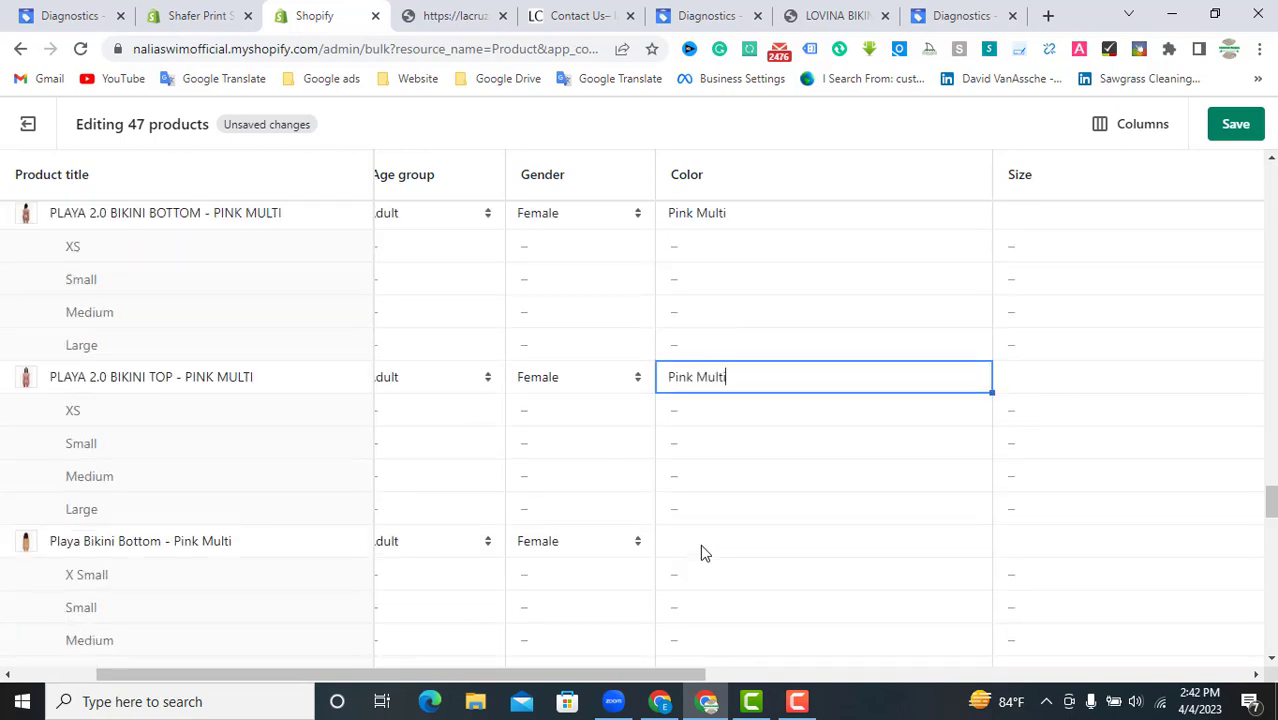
{"action": "left_click", "coordinate": [701, 541]}
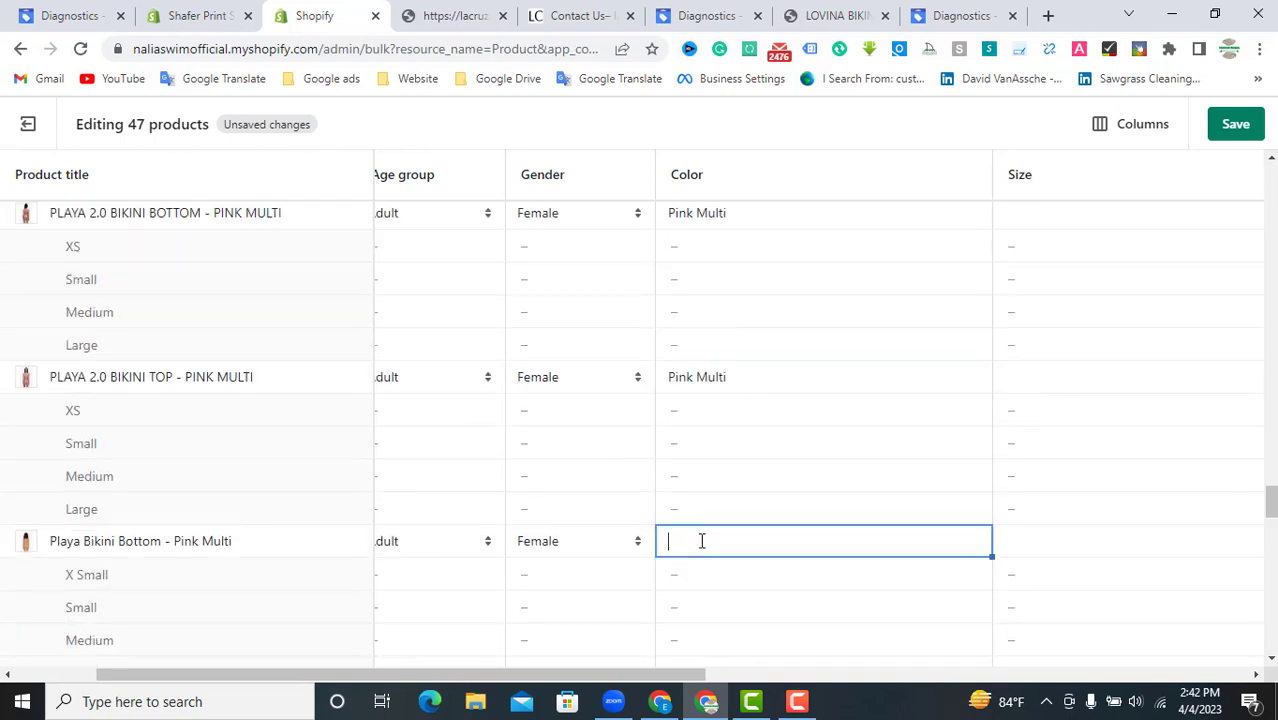
{"action": "key", "text": "ctrl+v"}
{"action": "scroll", "coordinate": [701, 541], "scroll_direction": "down", "scroll_amount": 3}
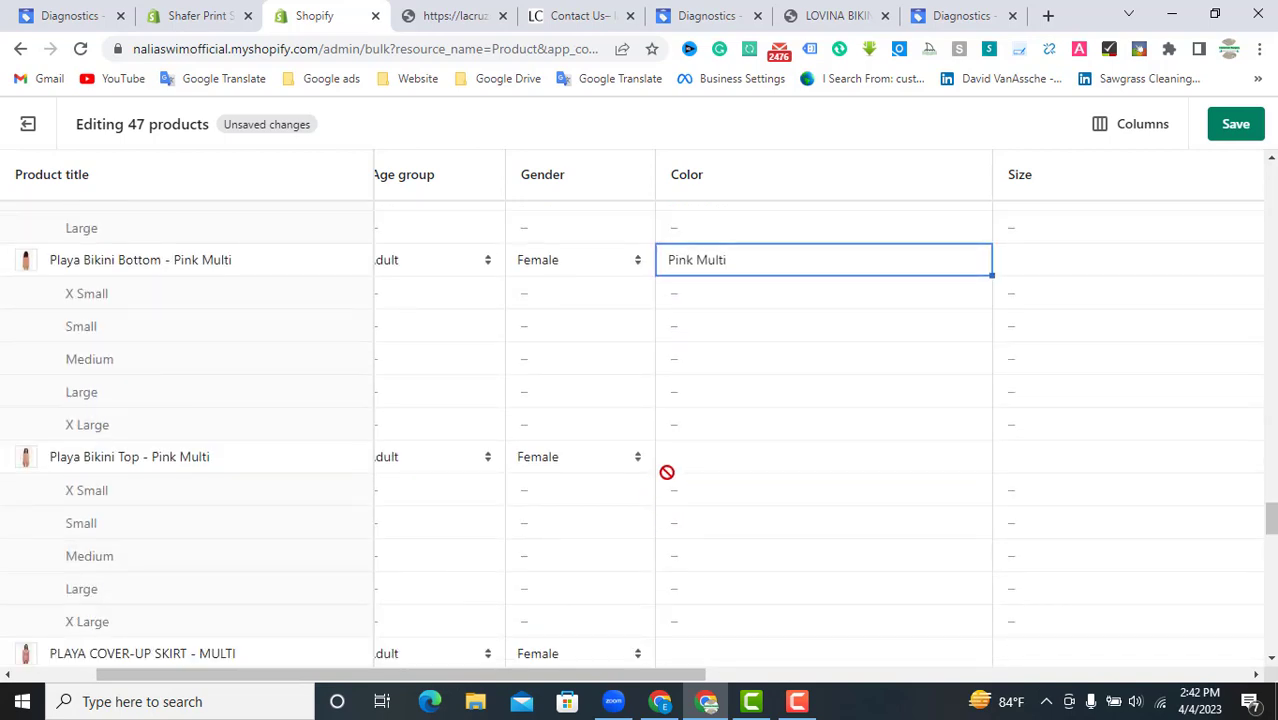
{"action": "left_click", "coordinate": [690, 459]}
{"action": "key", "text": "ctrl+v"}
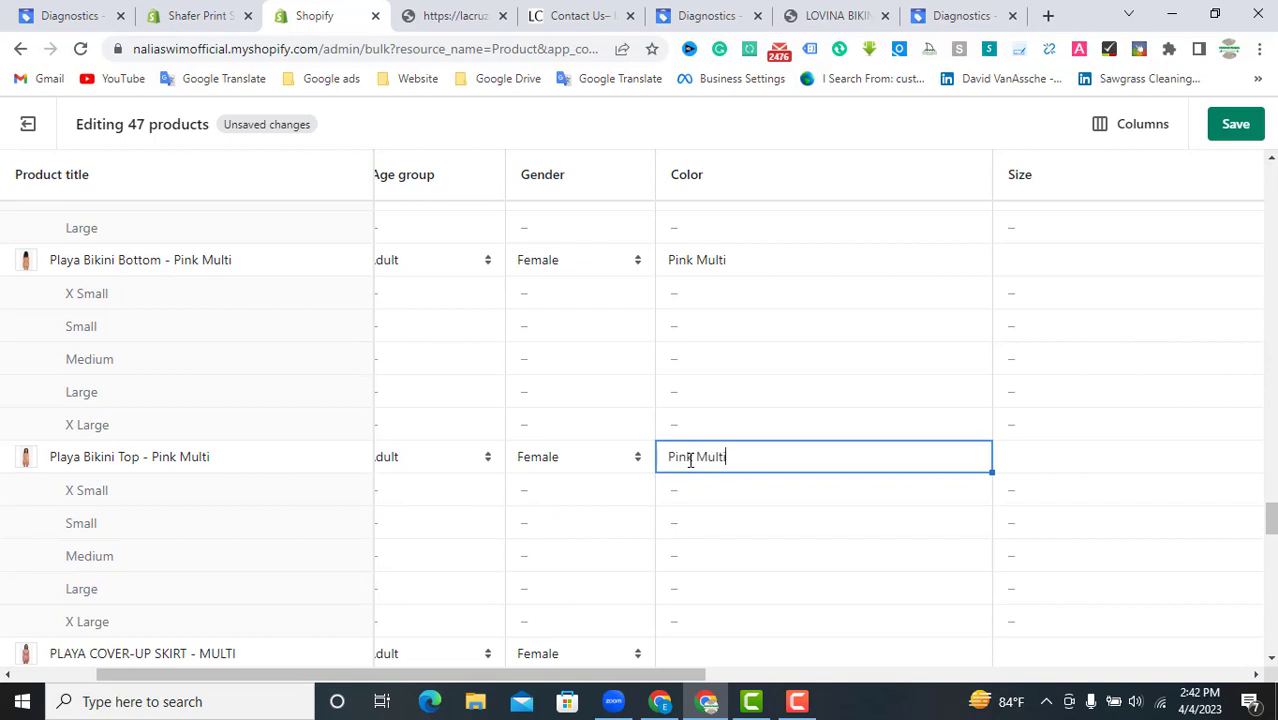
Step: Set the color of PLAYA COVER-UP SKIRT - MULTI to Multi by reusing the copied value without the word Pink
{"action": "scroll", "coordinate": [710, 485], "scroll_direction": "down", "scroll_amount": 2}
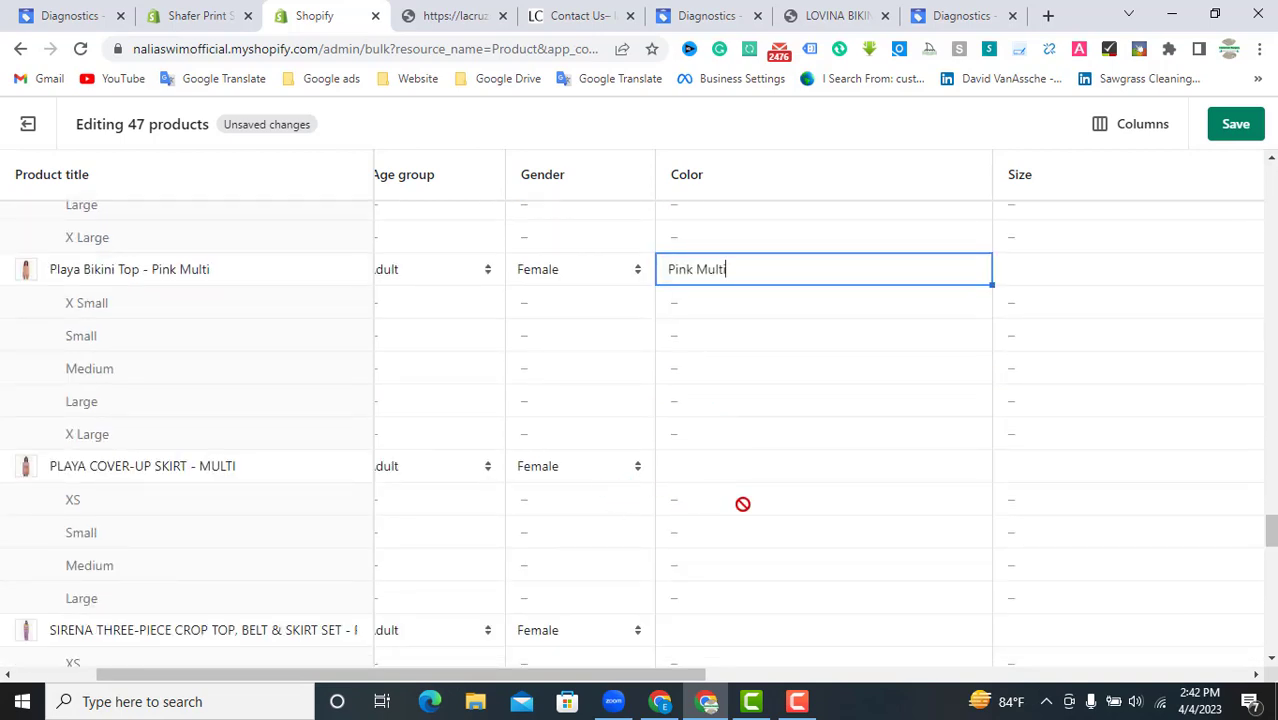
{"action": "left_click", "coordinate": [719, 473]}
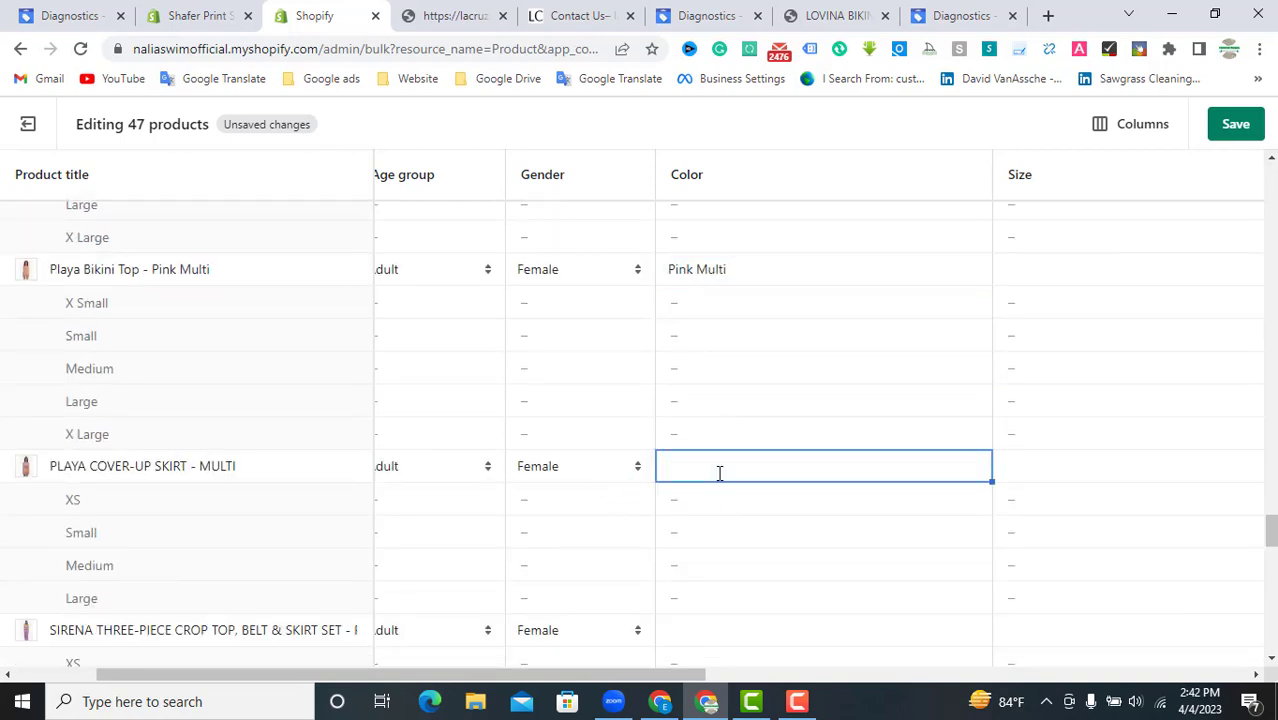
{"action": "key", "text": "ctrl+v"}
{"action": "key", "text": "BackSpace"}
{"action": "key", "text": "BackSpace"}
{"action": "key", "text": "BackSpace"}
{"action": "key", "text": "BackSpace"}
{"action": "key", "text": "BackSpace"}
Step: Examine the truncated product title of the SIRENA THREE-PIECE CROP TOP, BELT & SKIRT SET for its color name
{"action": "scroll", "coordinate": [582, 525], "scroll_direction": "down", "scroll_amount": 1}
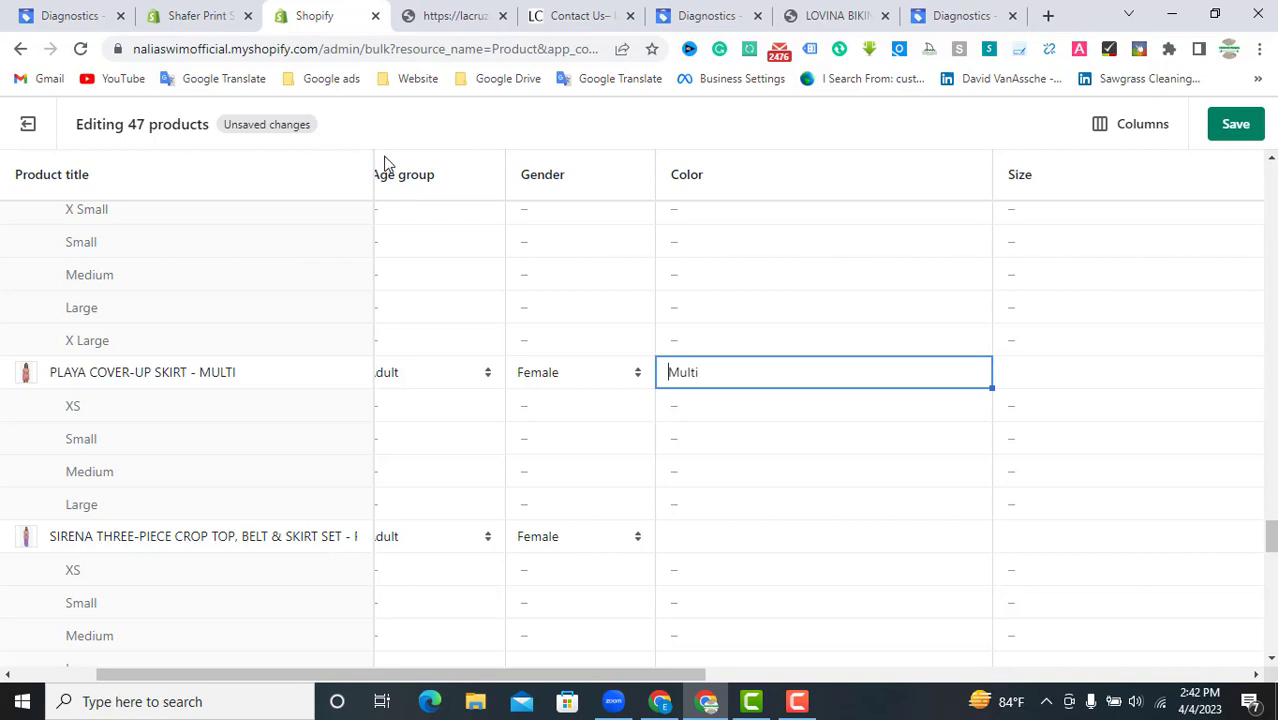
{"action": "scroll", "coordinate": [315, 490], "scroll_direction": "down", "scroll_amount": 1}
{"action": "scroll", "coordinate": [315, 483], "scroll_direction": "down", "scroll_amount": 1}
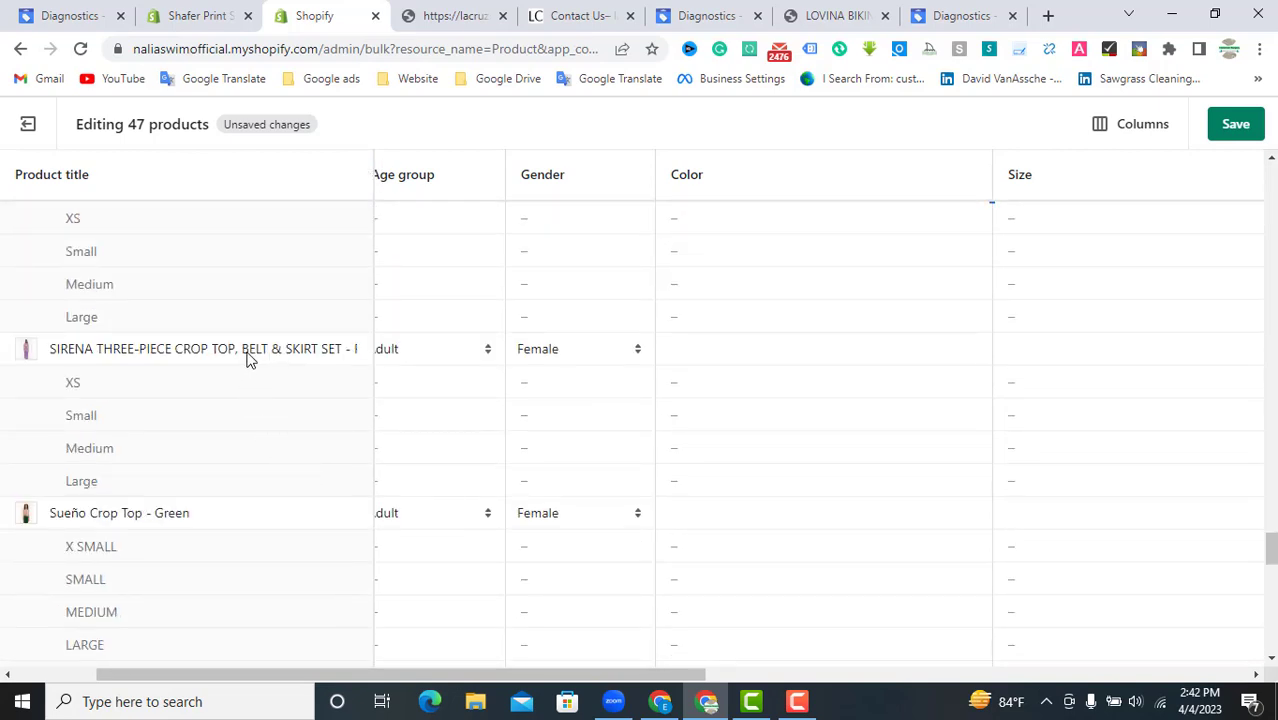
{"action": "double_click", "coordinate": [252, 351]}
{"action": "left_click", "coordinate": [255, 350]}
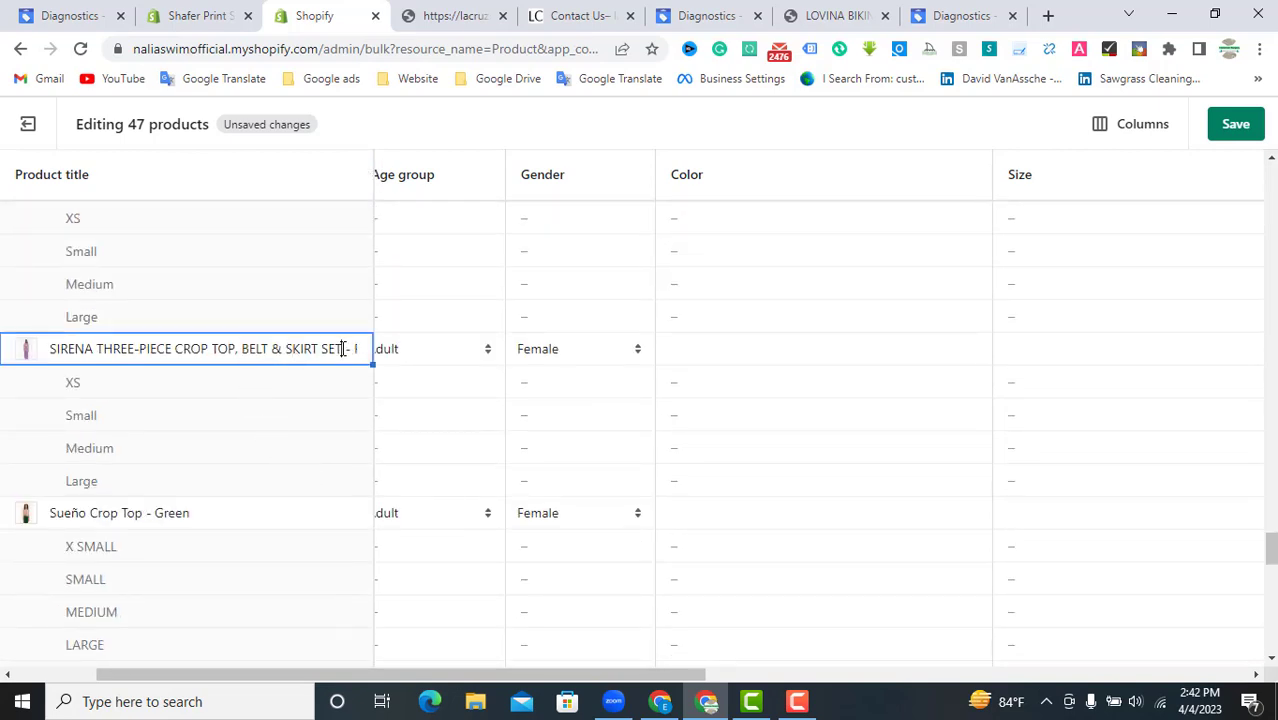
{"action": "double_click", "coordinate": [313, 351]}
{"action": "left_click", "coordinate": [355, 348]}
{"action": "key", "text": "ctrl+a"}
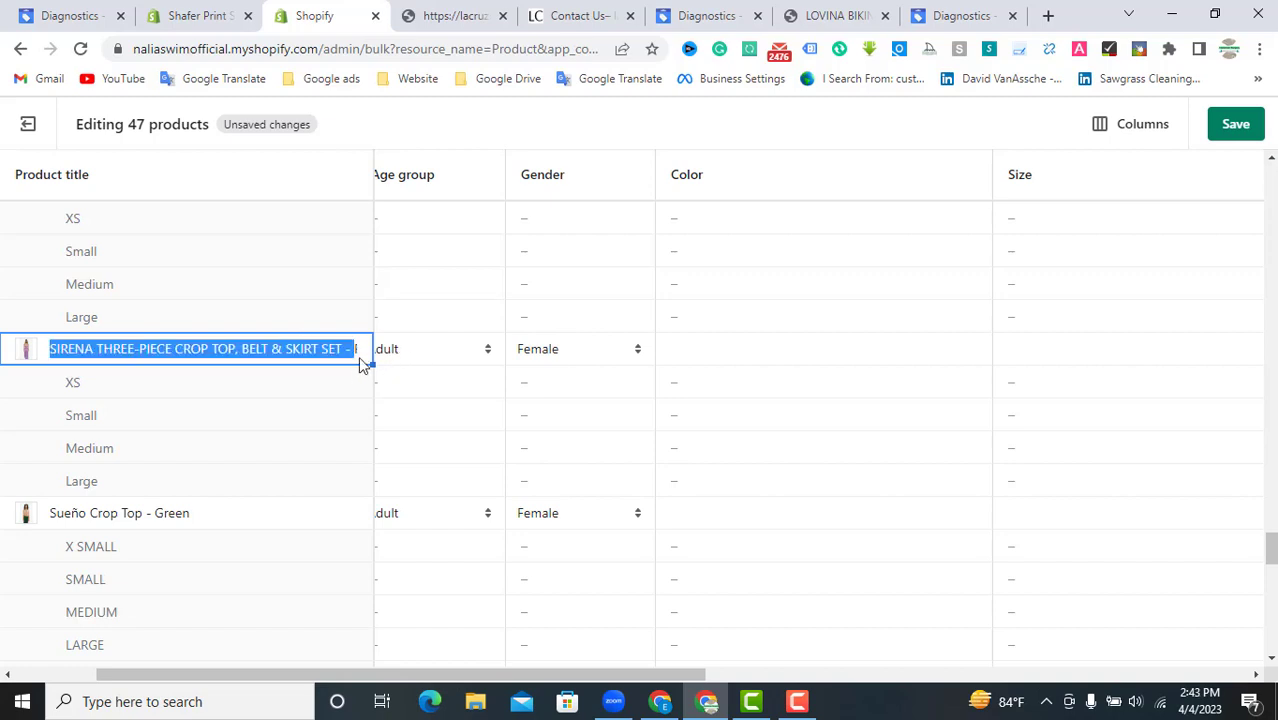
{"action": "left_click", "coordinate": [324, 408]}
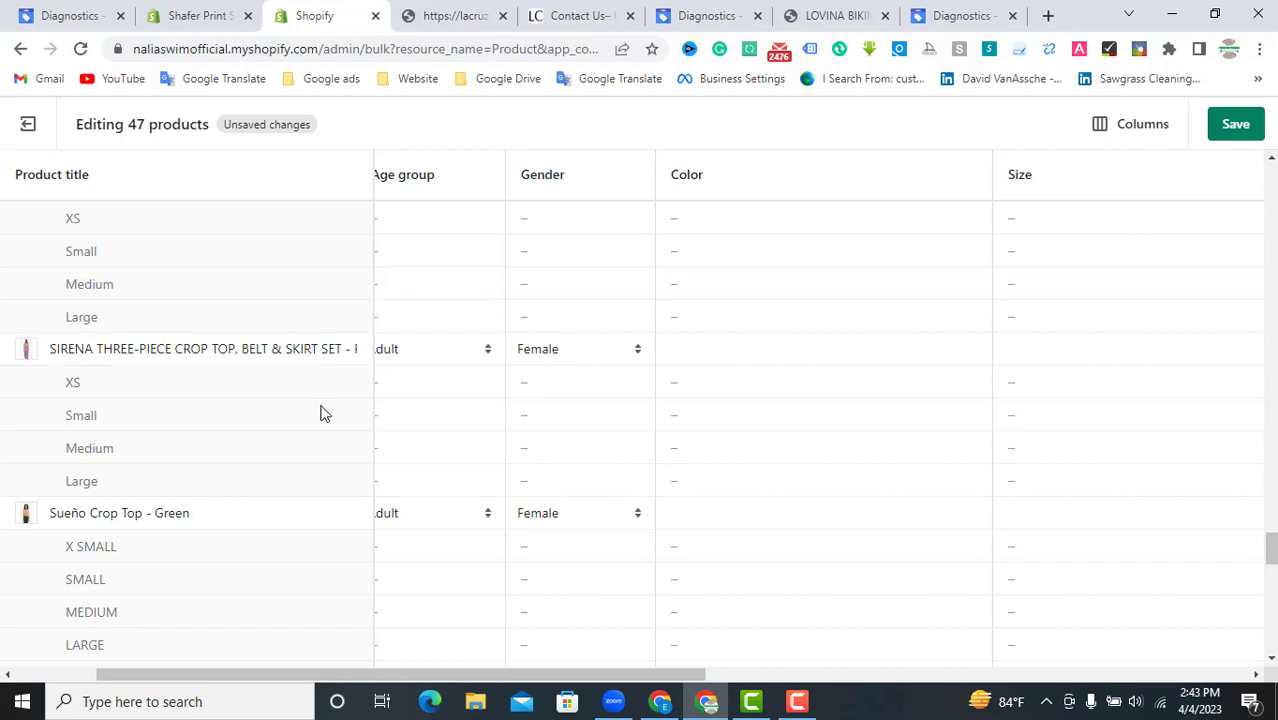
Step: Set the color of Sueño Crop Top - Green and Sueño Two-Piece Halterneck & Skirt Set - Green to Green
{"action": "left_click", "coordinate": [693, 516]}
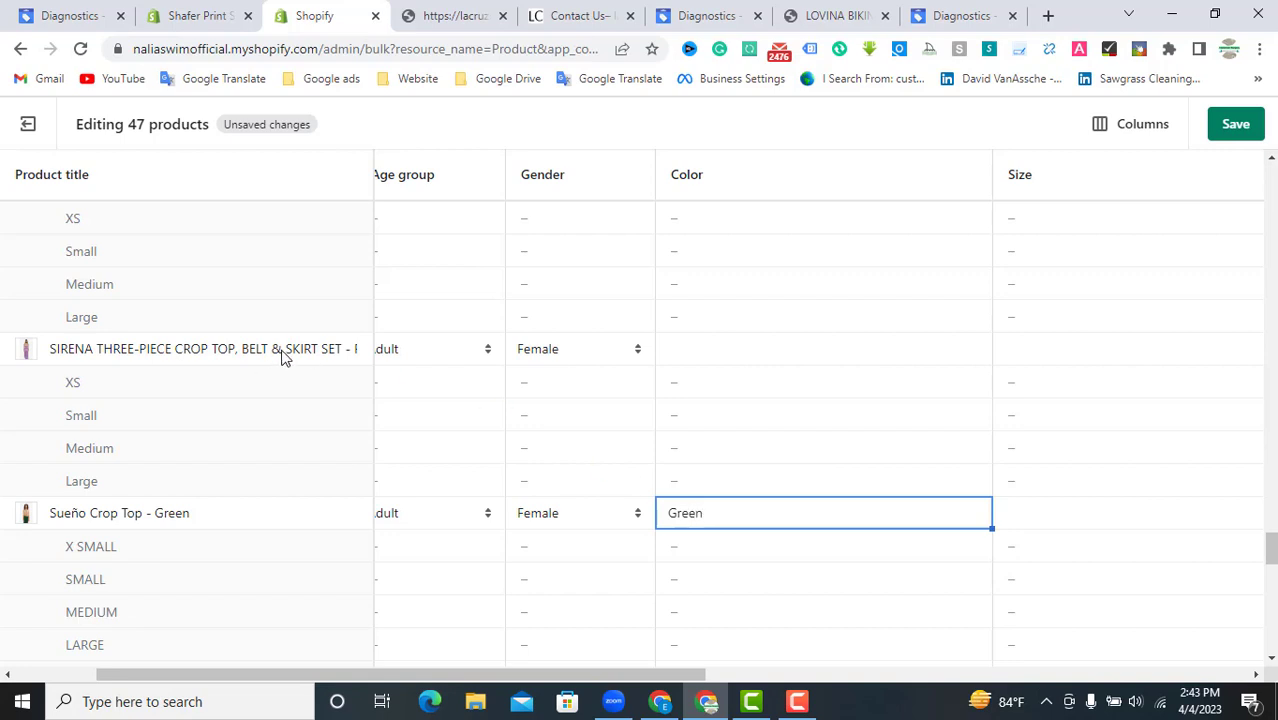
{"action": "scroll", "coordinate": [472, 436], "scroll_direction": "down", "scroll_amount": 2}
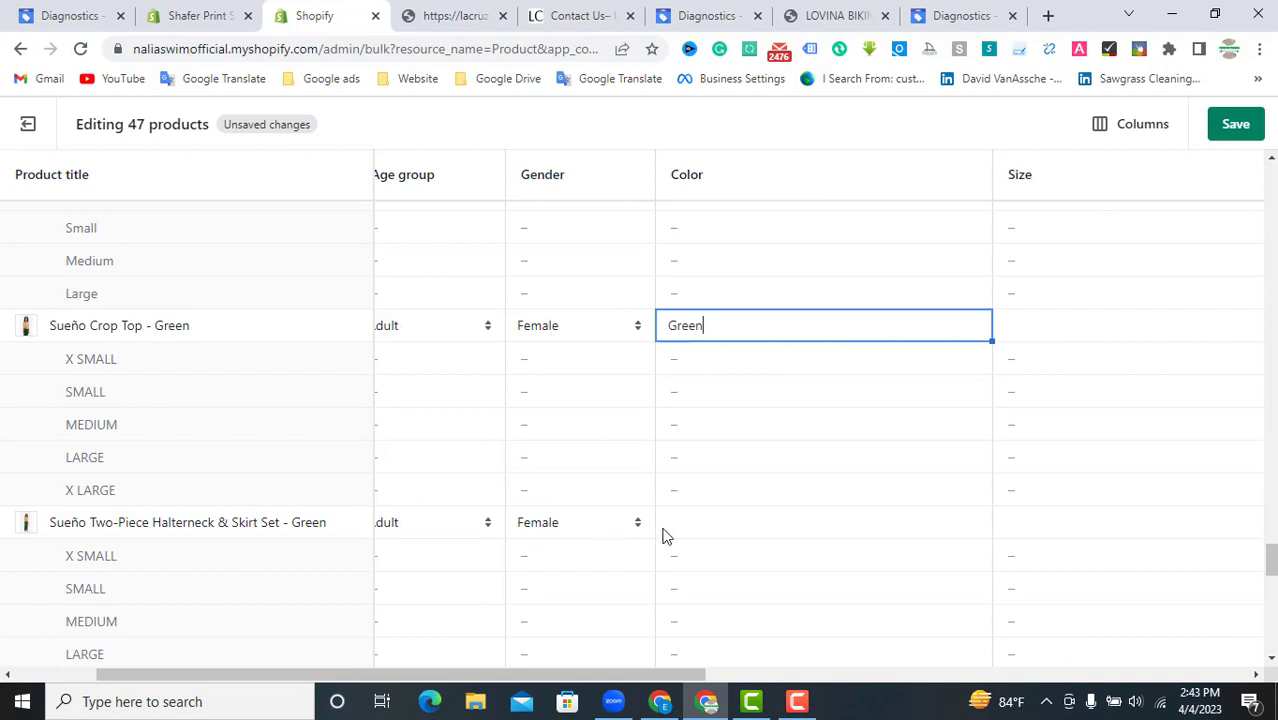
{"action": "left_click", "coordinate": [703, 522]}
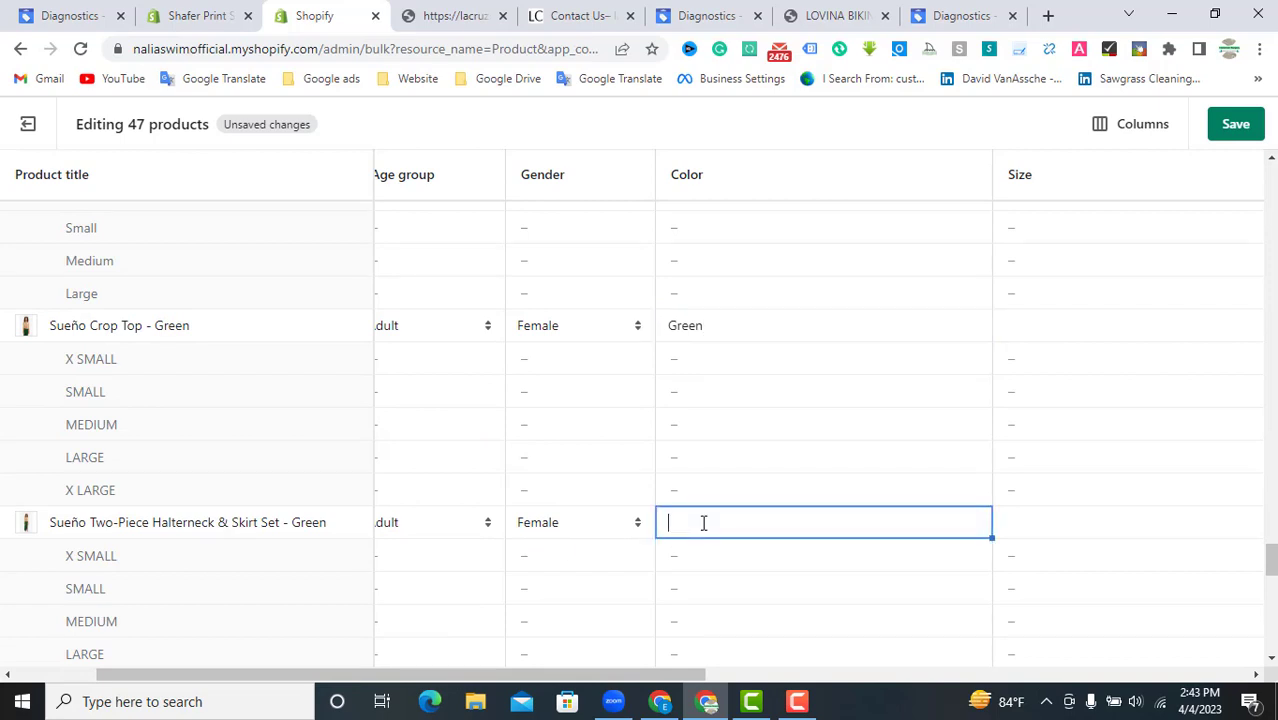
{"action": "type", "text": "Green"}
Step: Set the color of Tulum Acrylic Tote Bag - Green to Green
{"action": "scroll", "coordinate": [693, 502], "scroll_direction": "down", "scroll_amount": 2}
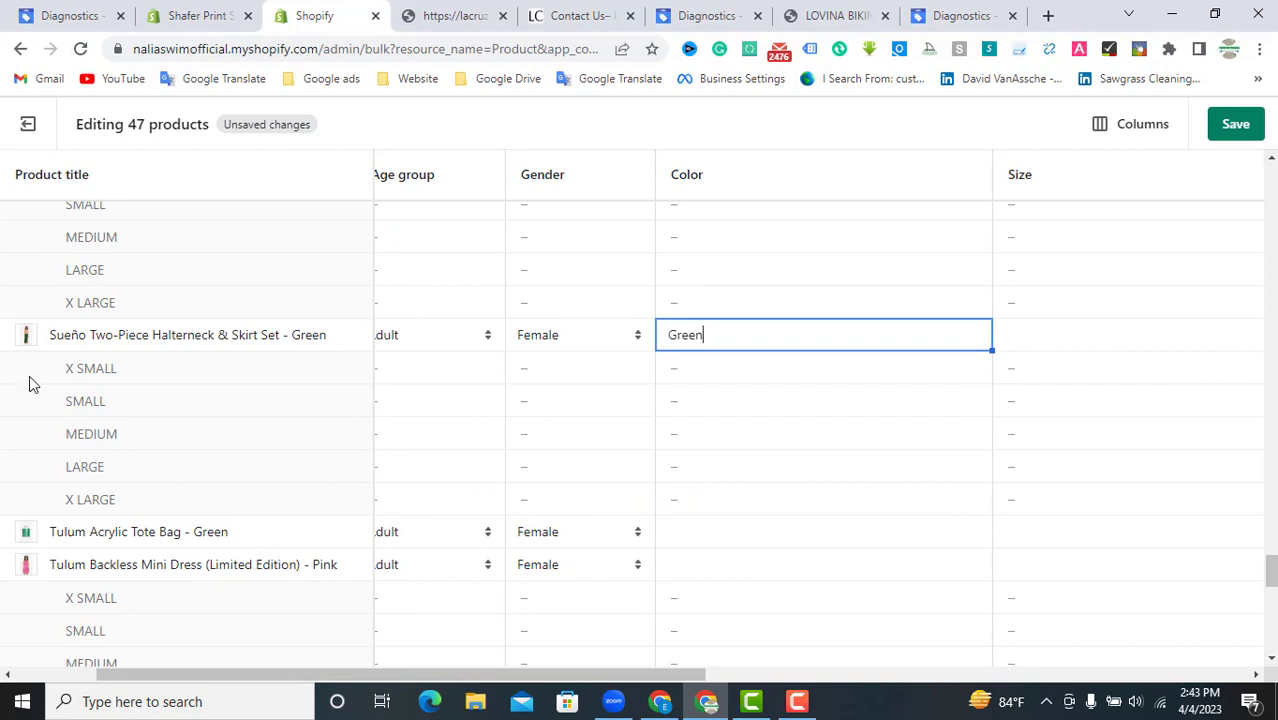
{"action": "scroll", "coordinate": [80, 385], "scroll_direction": "up", "scroll_amount": 1}
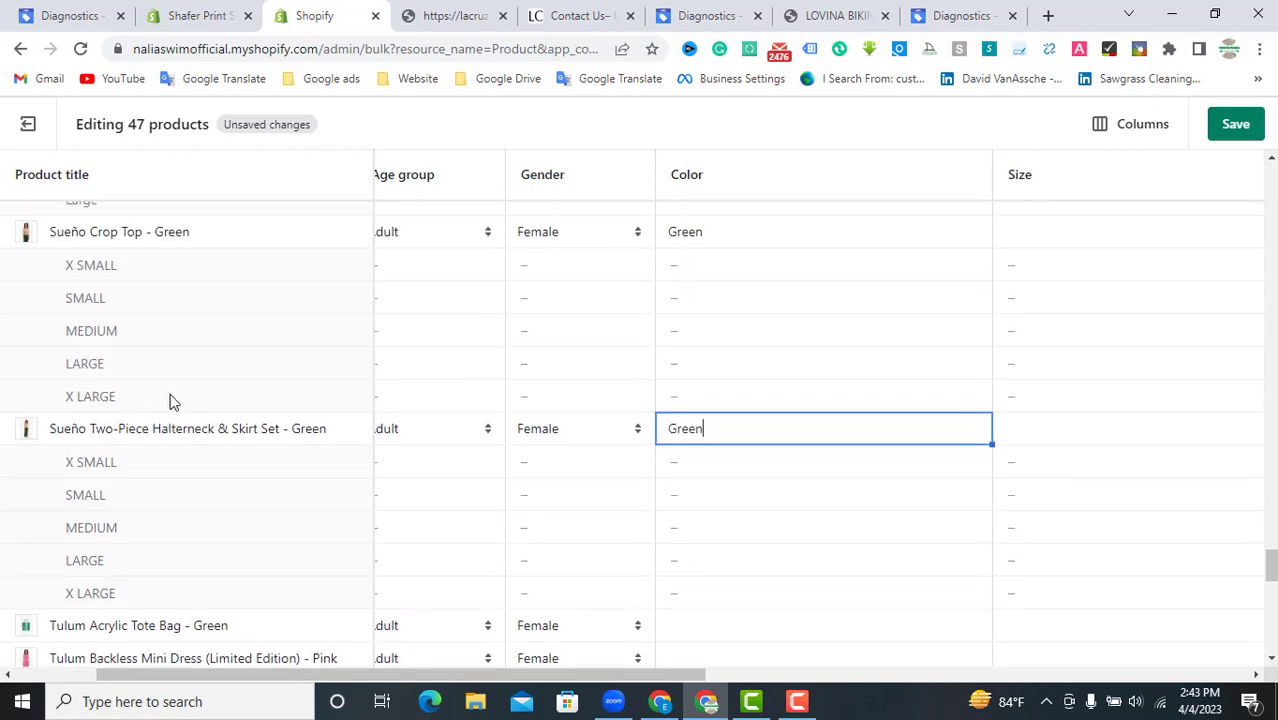
{"action": "scroll", "coordinate": [194, 430], "scroll_direction": "down", "scroll_amount": 2}
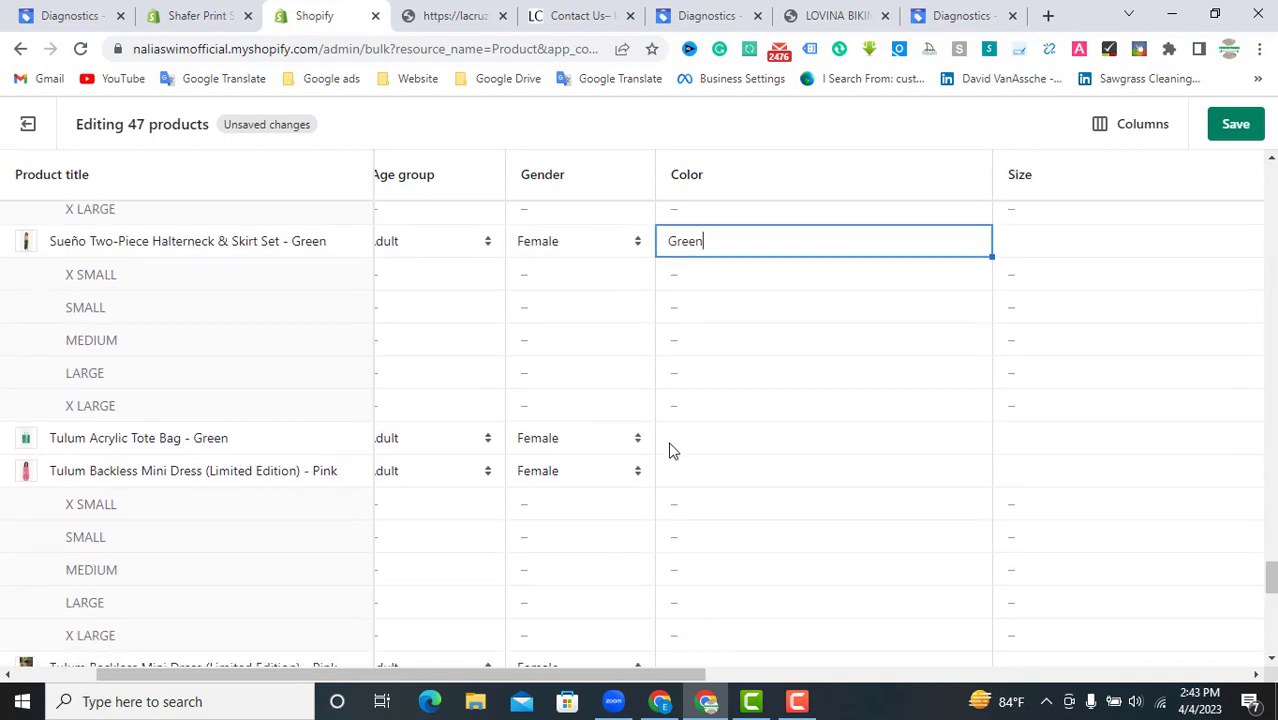
{"action": "left_click", "coordinate": [693, 441]}
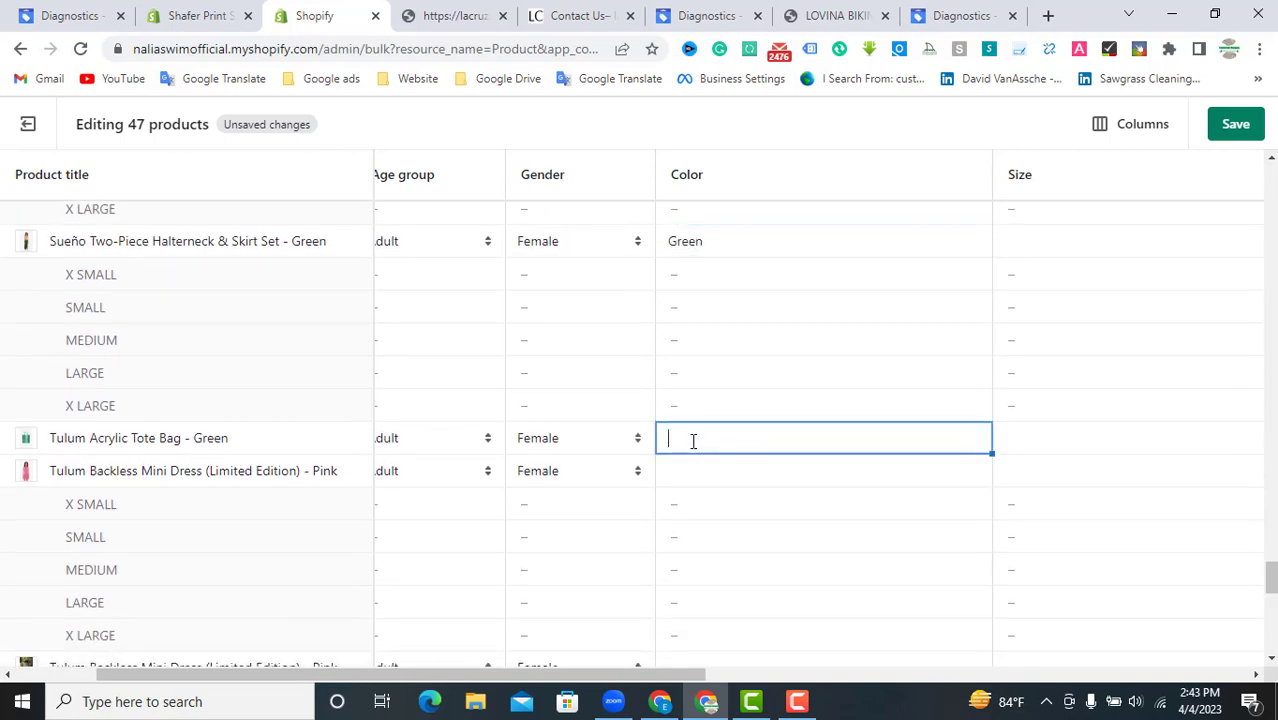
{"action": "type", "text": "Green"}
Step: Set the color of both Tulum Backless Mini Dress (Limited Edition) - Pink products to Pink
{"action": "left_click", "coordinate": [697, 476]}
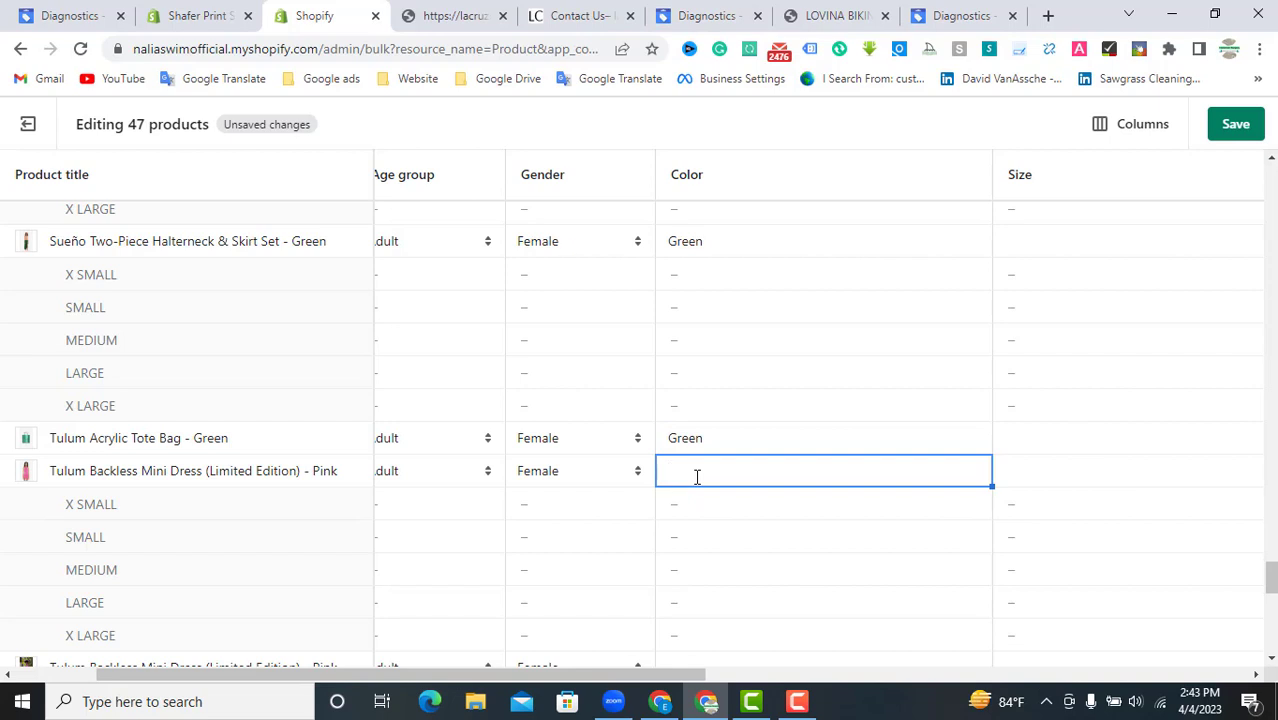
{"action": "type", "text": "Pink"}
{"action": "scroll", "coordinate": [625, 469], "scroll_direction": "down", "scroll_amount": 1}
{"action": "scroll", "coordinate": [625, 469], "scroll_direction": "down", "scroll_amount": 1}
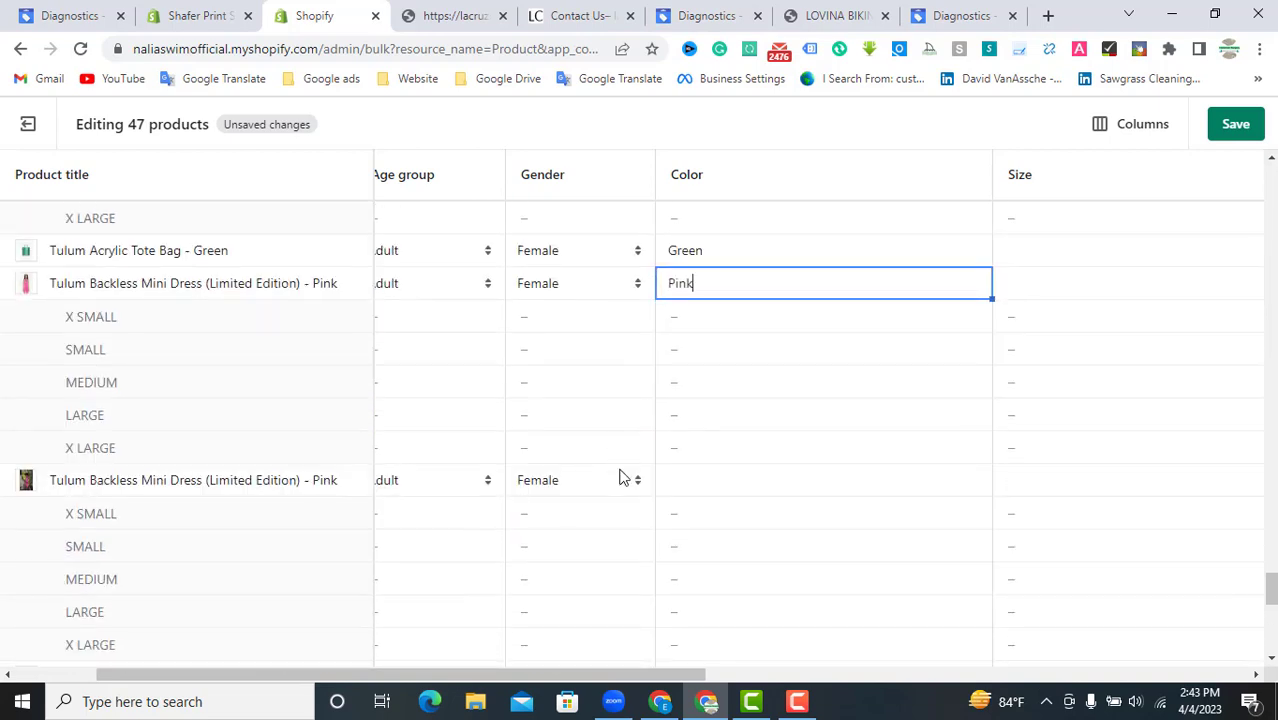
{"action": "left_click", "coordinate": [688, 484]}
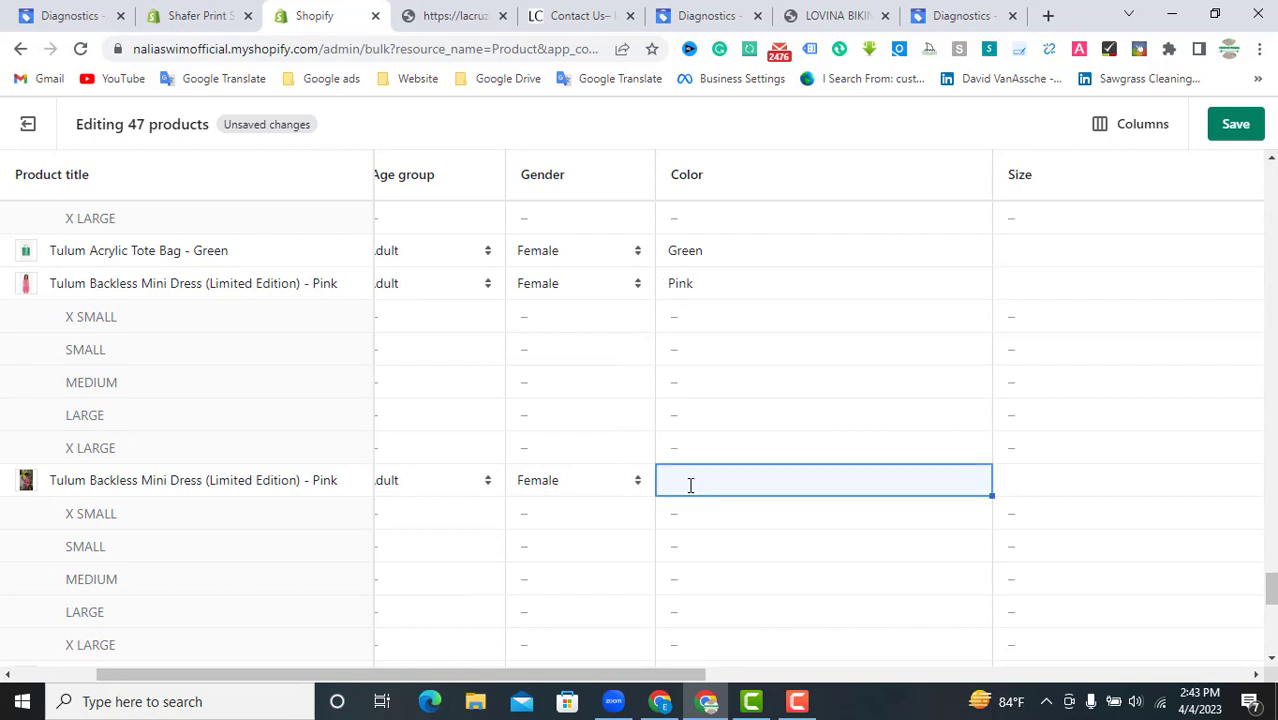
{"action": "type", "text": "Pink"}
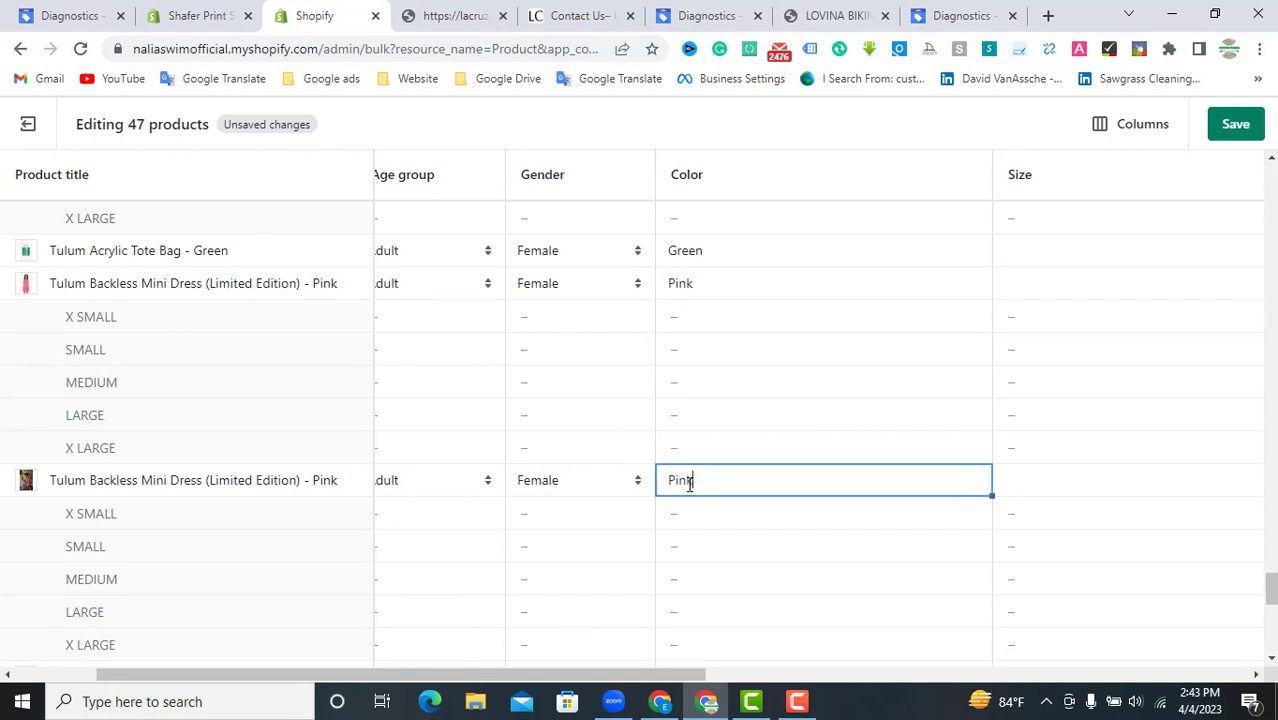
Step: Set the color of Tulum Backless Mini Dress - Green to Green and of Tulum Bamboo Tote Bag - Brown to Brown
{"action": "scroll", "coordinate": [689, 484], "scroll_direction": "down", "scroll_amount": 4}
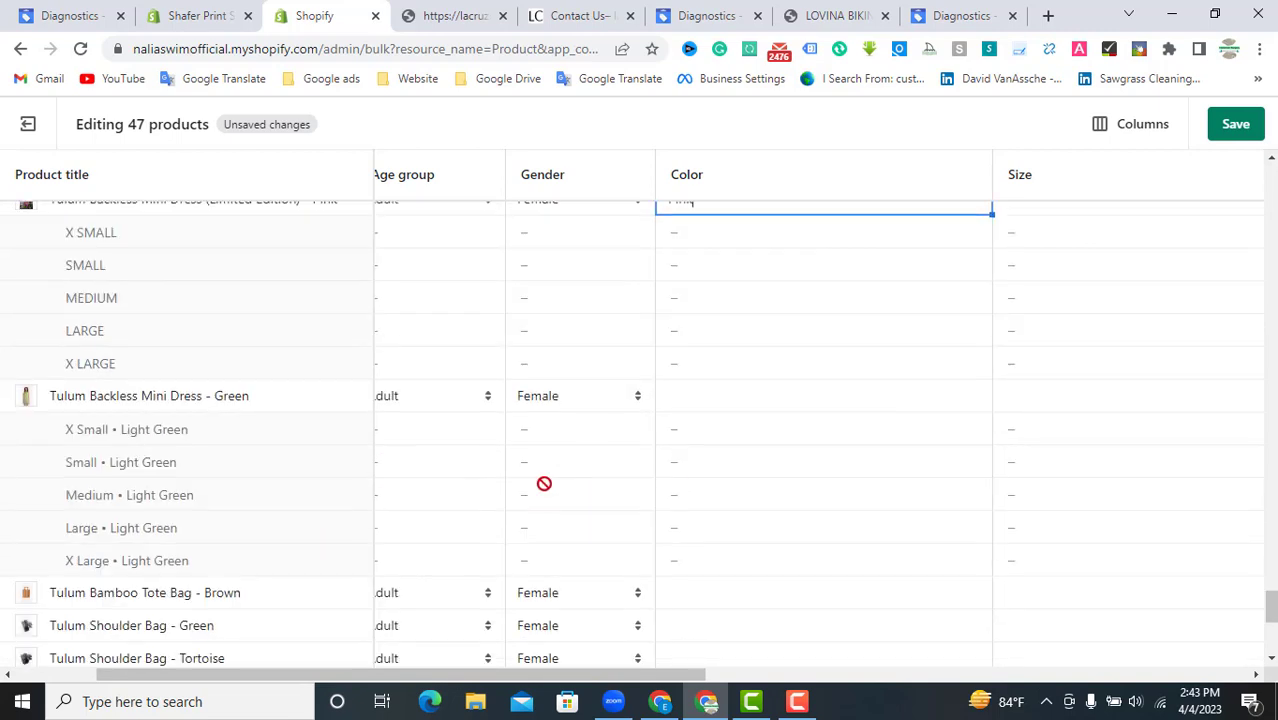
{"action": "left_click", "coordinate": [696, 397]}
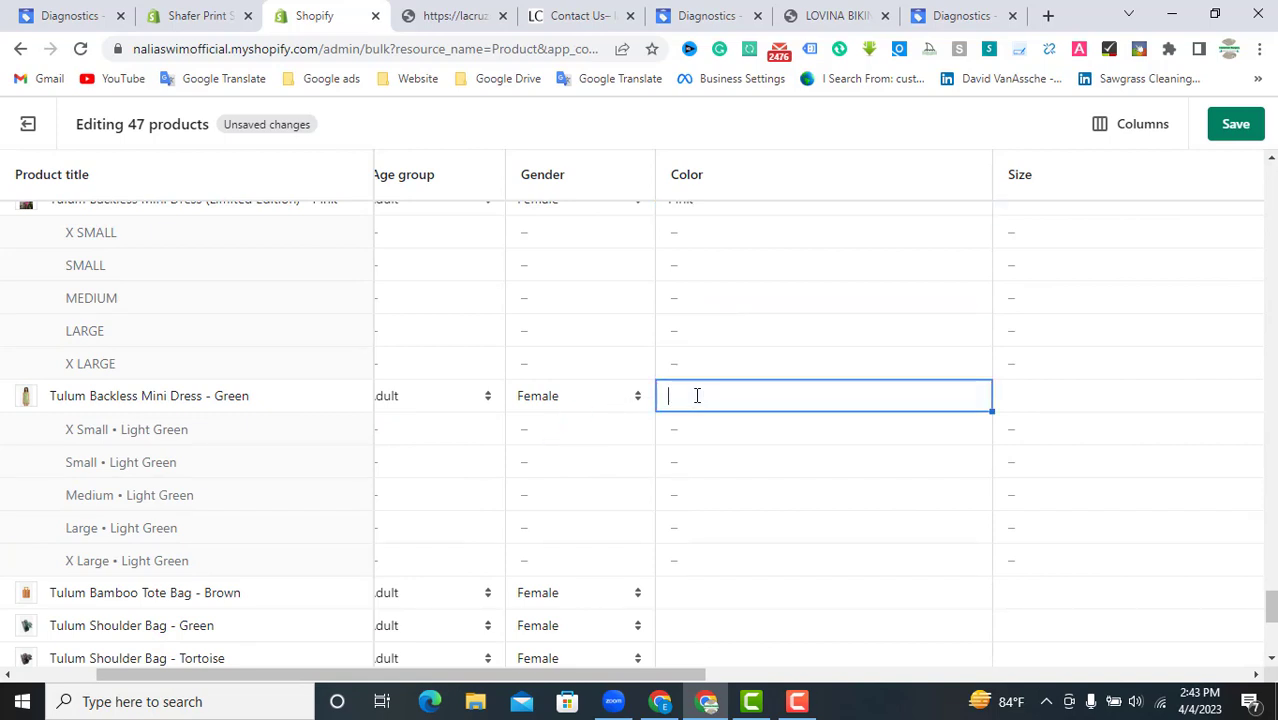
{"action": "type", "text": "Green"}
{"action": "left_click", "coordinate": [741, 593]}
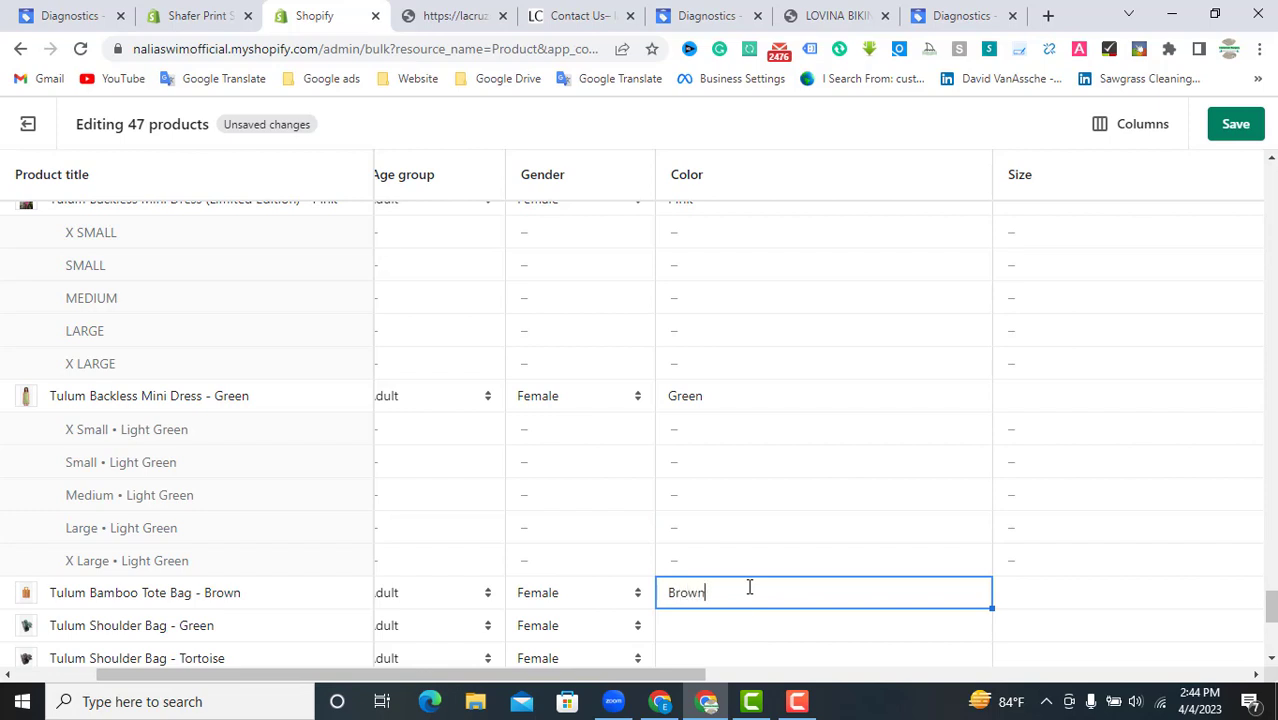
Step: Set the color of Tulum Shoulder Bag - Green to Green and of Tulum Shoulder Bag - Tortoise to Tortoise
{"action": "scroll", "coordinate": [790, 465], "scroll_direction": "down", "scroll_amount": 1}
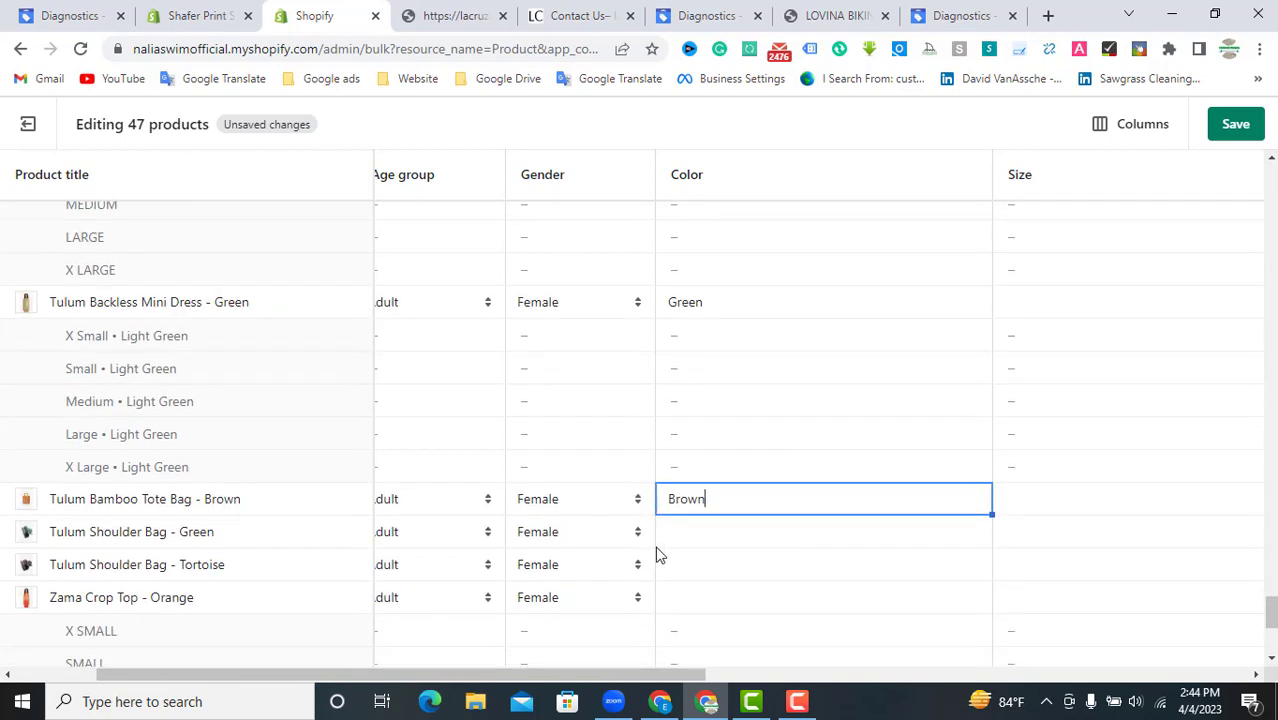
{"action": "left_click", "coordinate": [698, 539]}
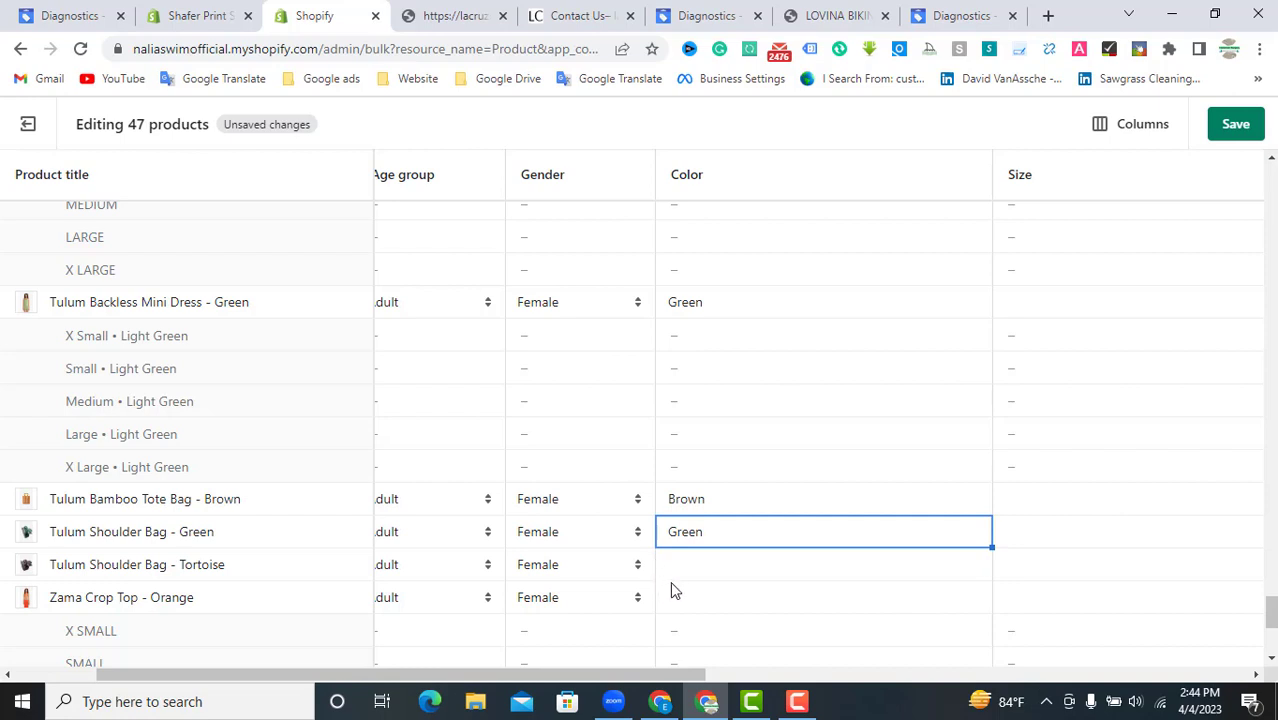
{"action": "left_click", "coordinate": [694, 567]}
{"action": "left_click", "coordinate": [694, 567]}
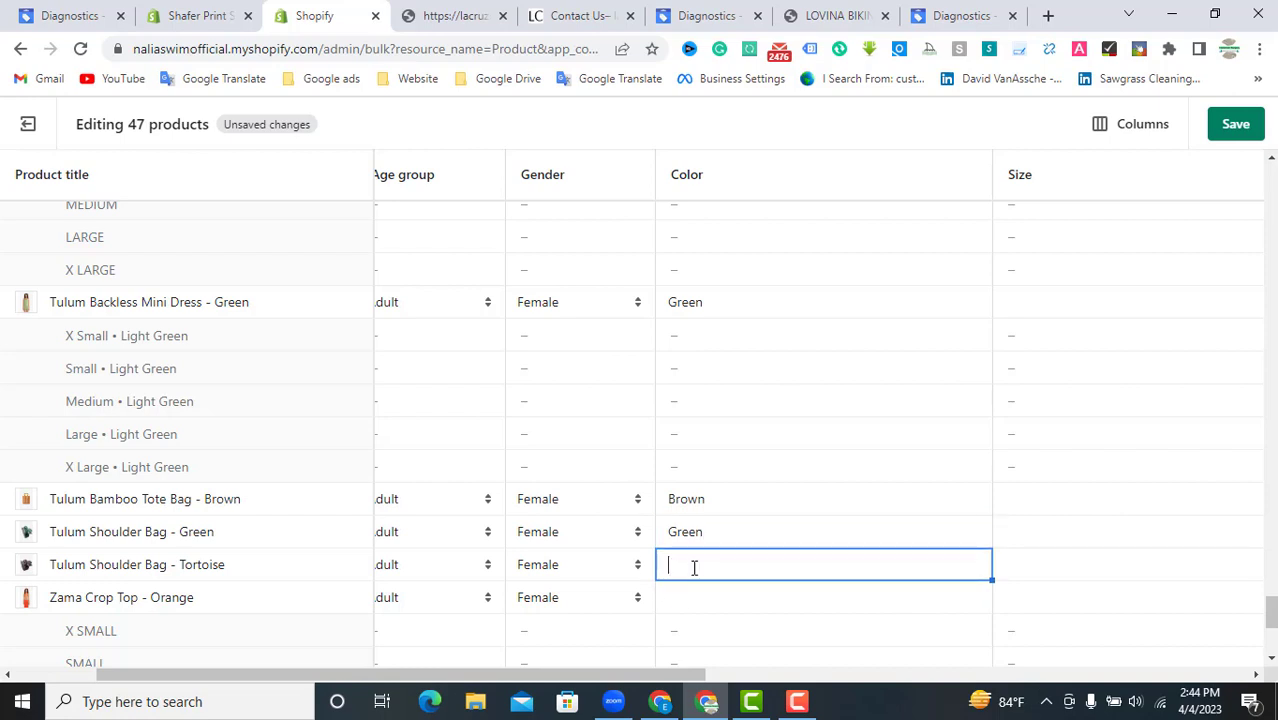
{"action": "type", "text": "Tortoise"}
Step: Set the color of Zama Crop Top - Orange and Zama Two-Piece Crop Top & Skirt Set - Orange to Orrange, and save the bulk edits
{"action": "left_click", "coordinate": [706, 604]}
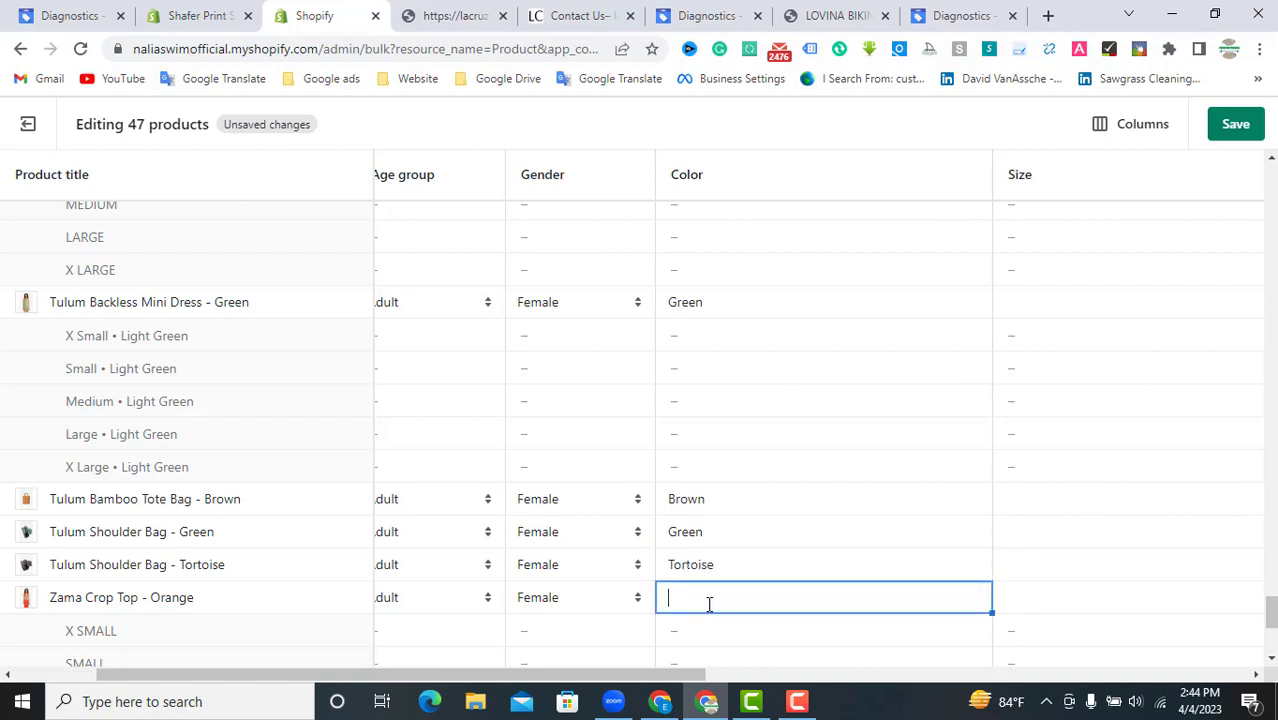
{"action": "type", "text": "Orrange"}
{"action": "scroll", "coordinate": [722, 557], "scroll_direction": "down", "scroll_amount": 2}
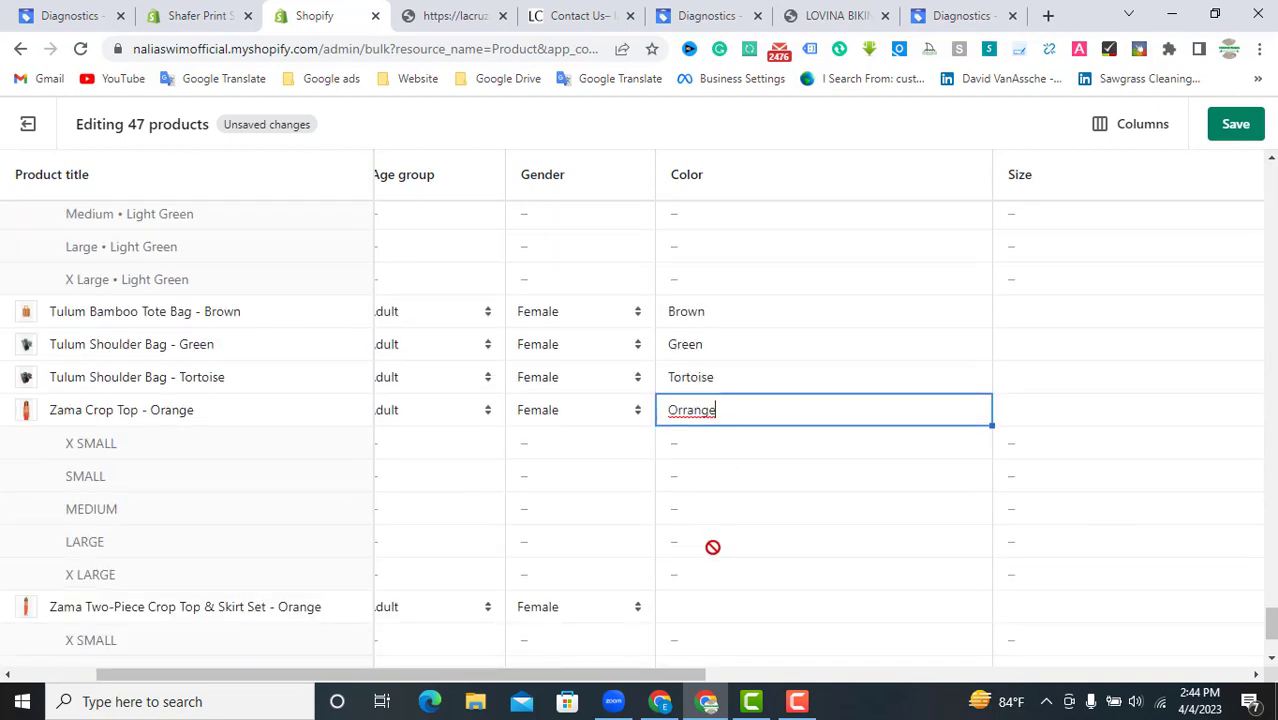
{"action": "left_click", "coordinate": [697, 610]}
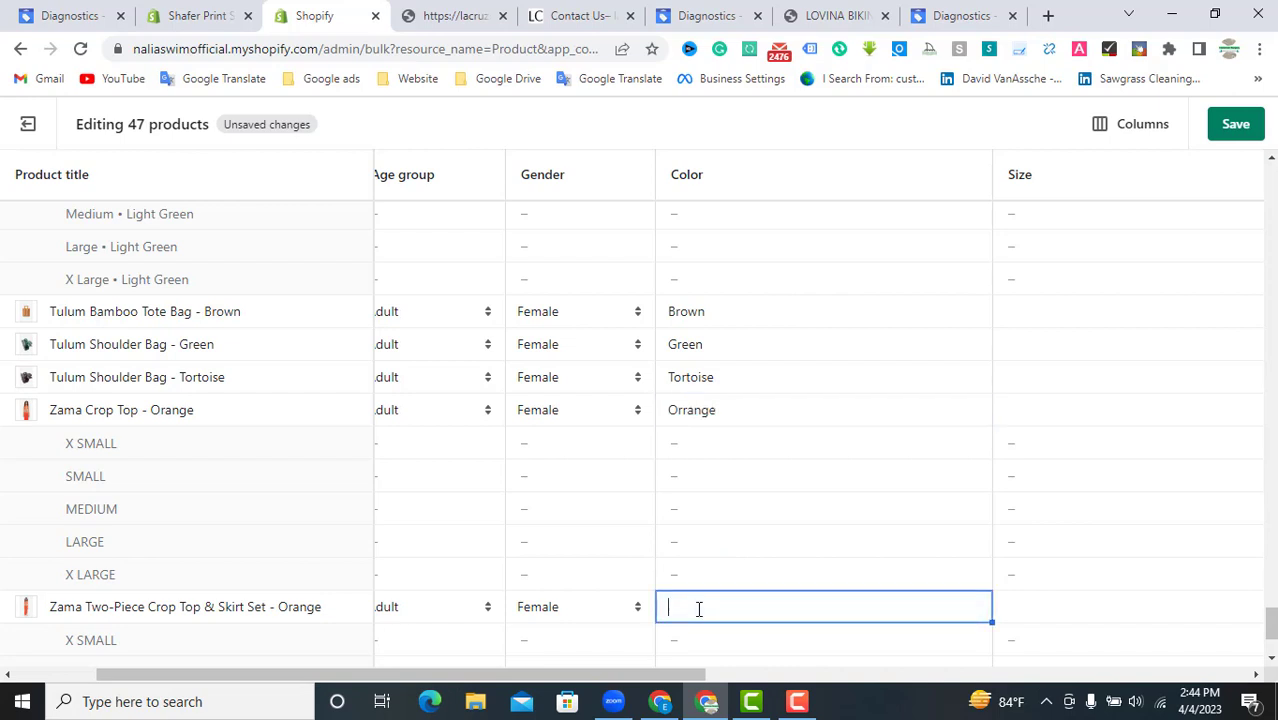
{"action": "type", "text": "Orrange"}
{"action": "scroll", "coordinate": [745, 515], "scroll_direction": "down", "scroll_amount": 2}
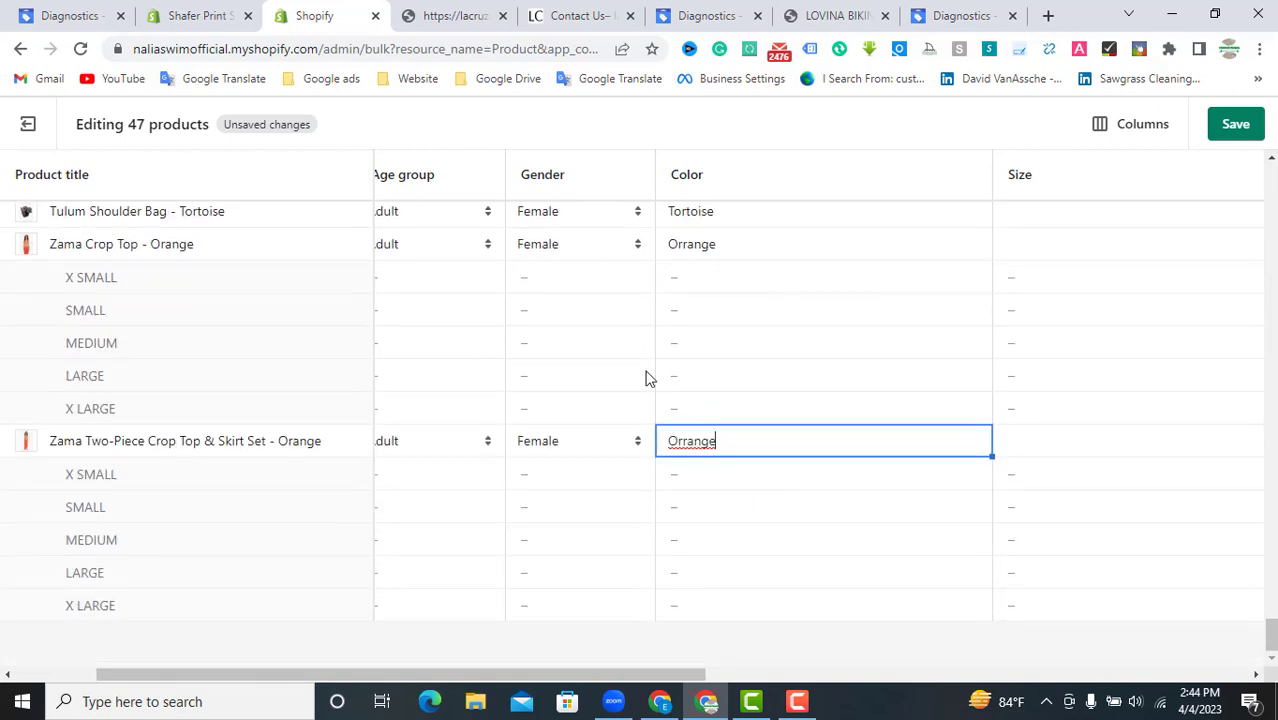
{"action": "left_click", "coordinate": [1214, 129]}
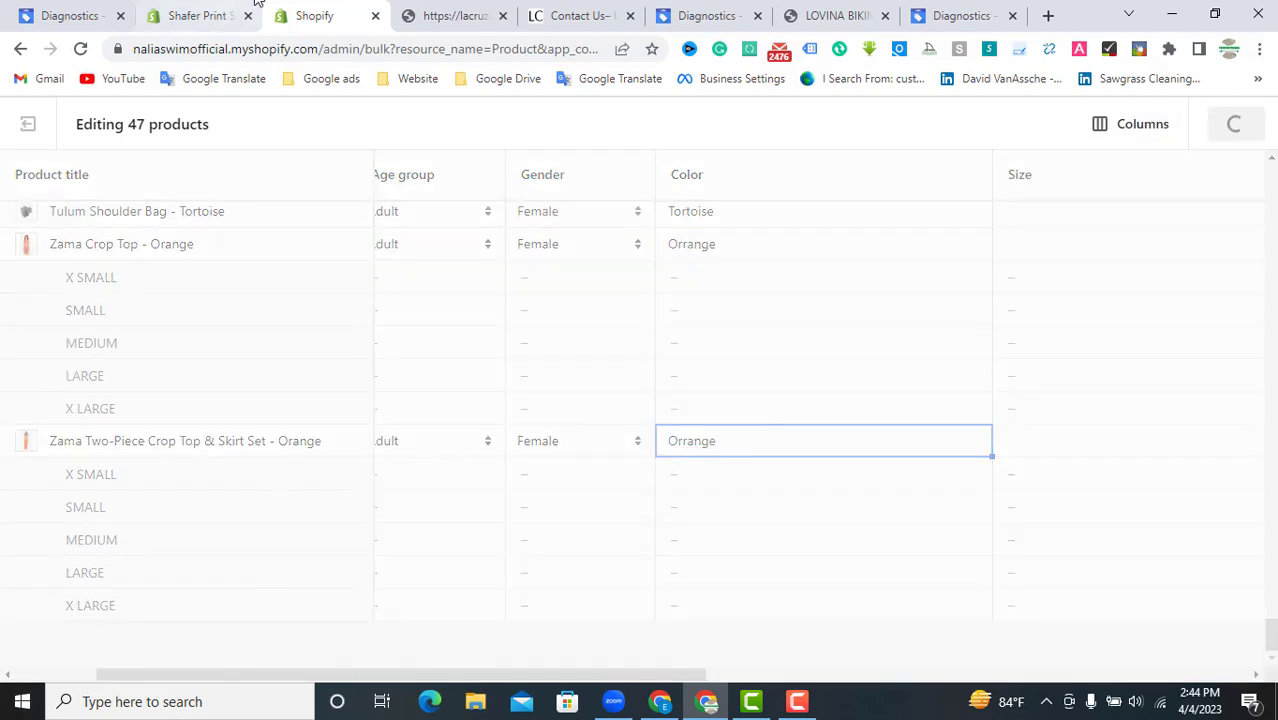
Step: Switch to the Google Merchant Center Diagnostics page for Nalia Swim, reload it and check the list of item issues
{"action": "left_click", "coordinate": [664, 14]}
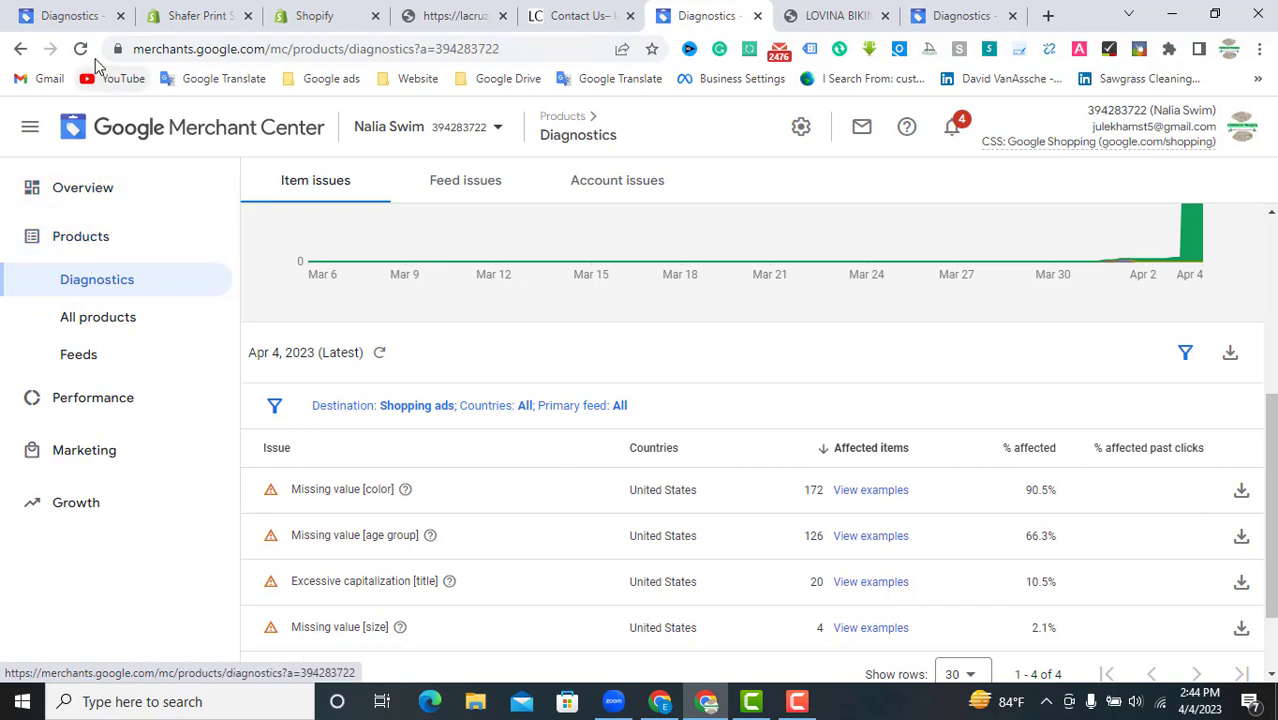
{"action": "left_click", "coordinate": [81, 49]}
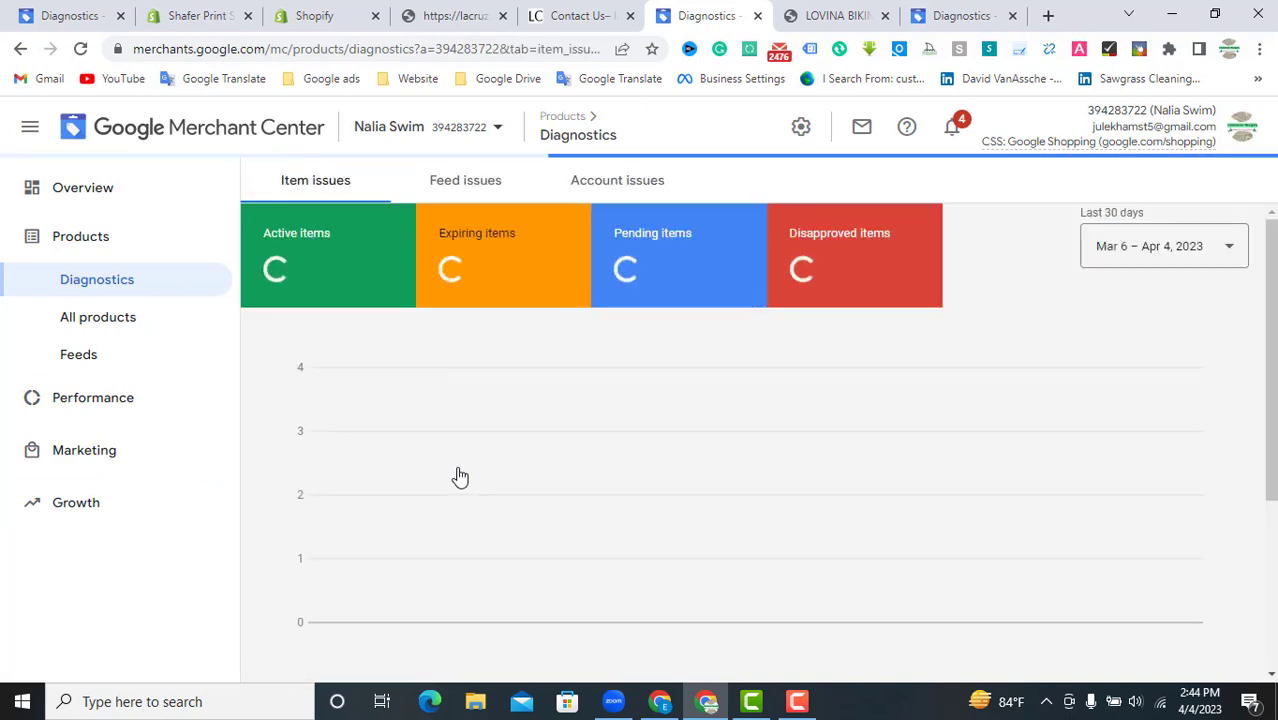
{"action": "scroll", "coordinate": [716, 449], "scroll_direction": "down", "scroll_amount": 3}
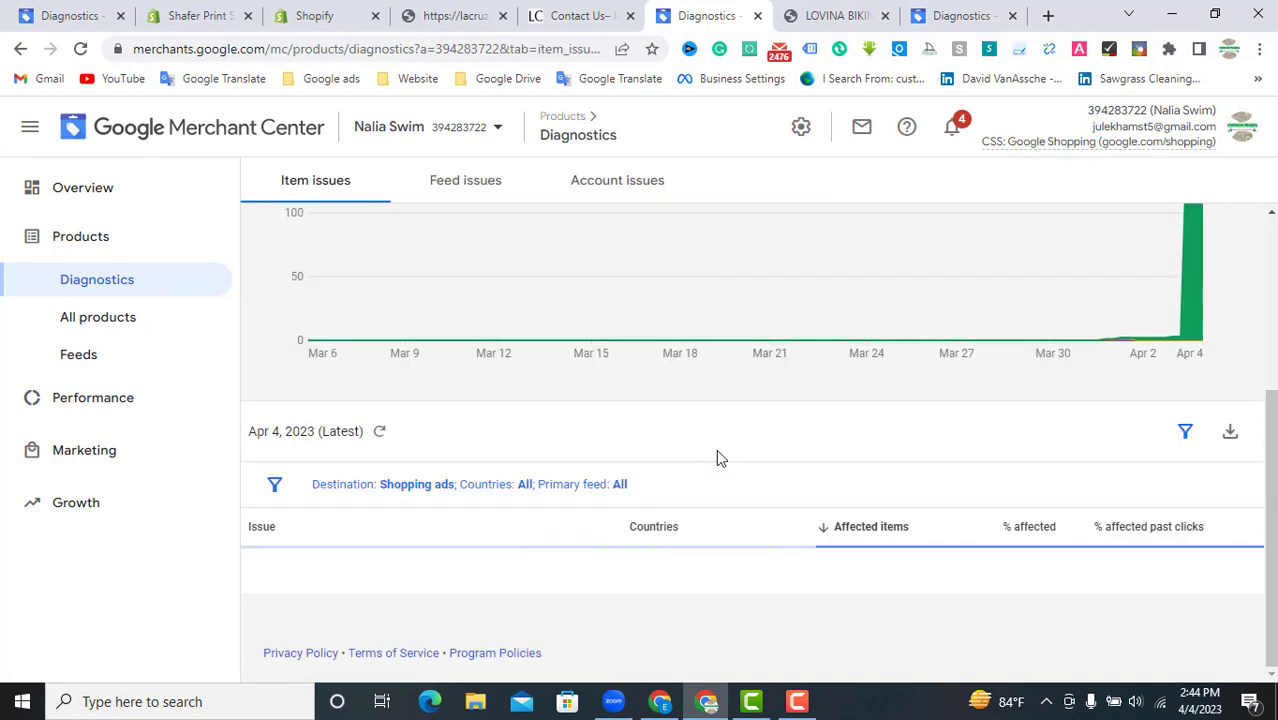
{"action": "scroll", "coordinate": [716, 449], "scroll_direction": "down", "scroll_amount": 3}
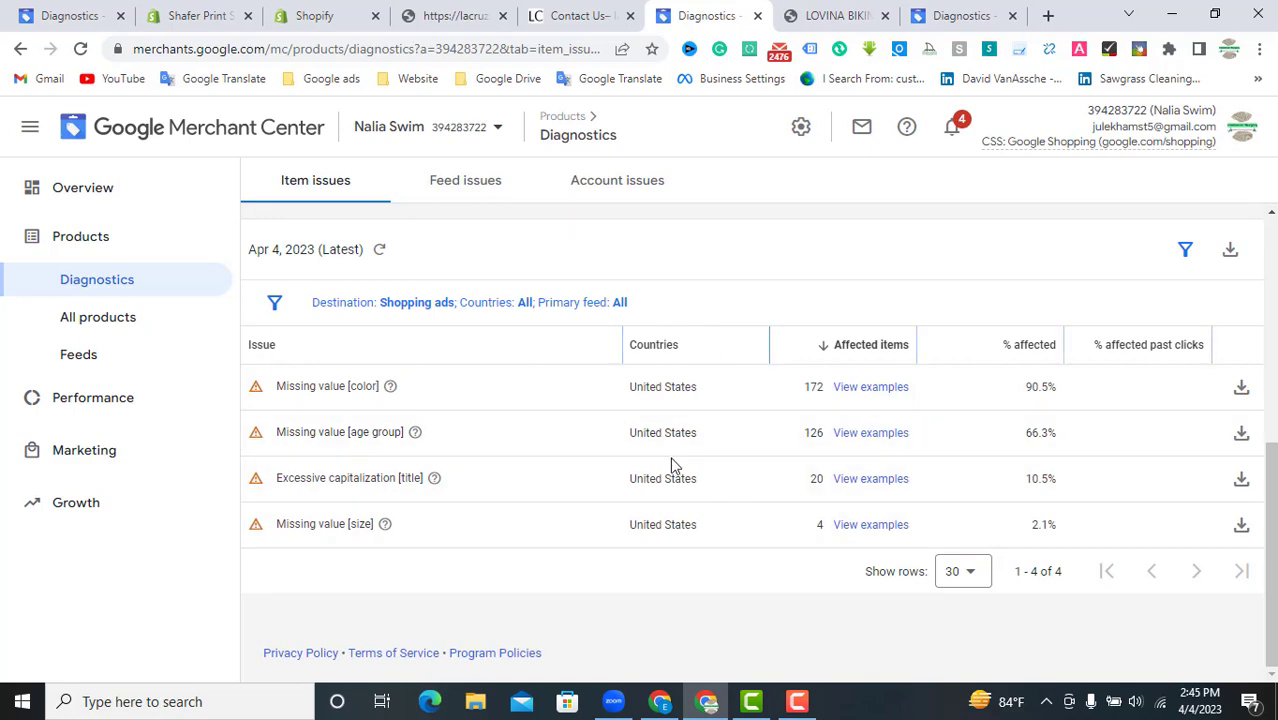
Step: Go back to the Shopify bulk editor and review the age group, gender and color values of the edited products
{"action": "left_click", "coordinate": [310, 10]}
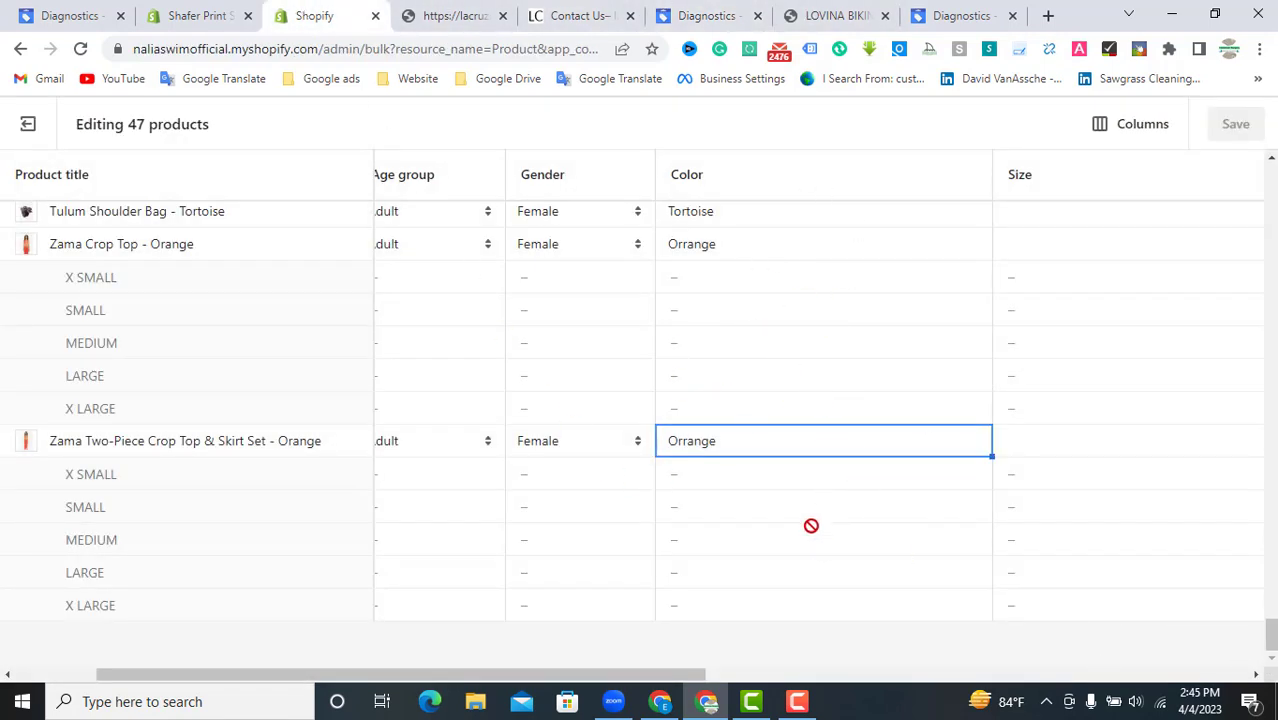
{"action": "scroll", "coordinate": [806, 472], "scroll_direction": "up", "scroll_amount": 8}
{"action": "scroll", "coordinate": [809, 464], "scroll_direction": "up", "scroll_amount": 15}
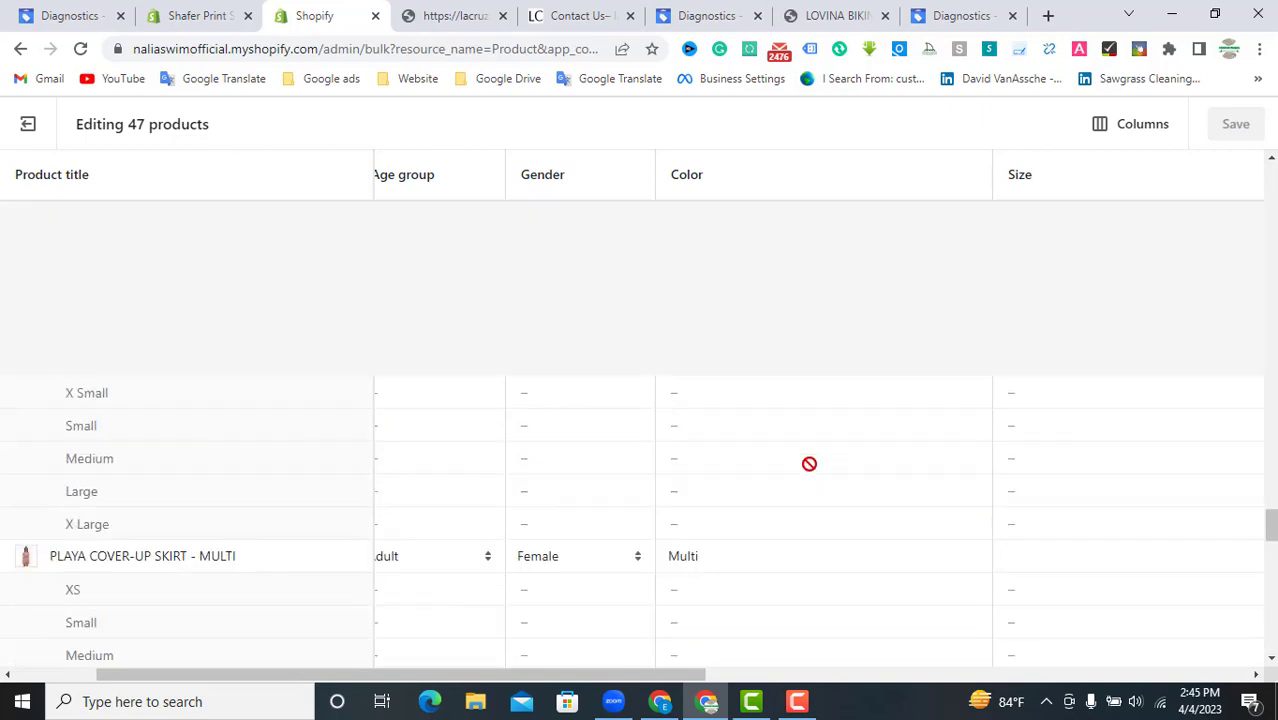
{"action": "scroll", "coordinate": [809, 464], "scroll_direction": "up", "scroll_amount": 15}
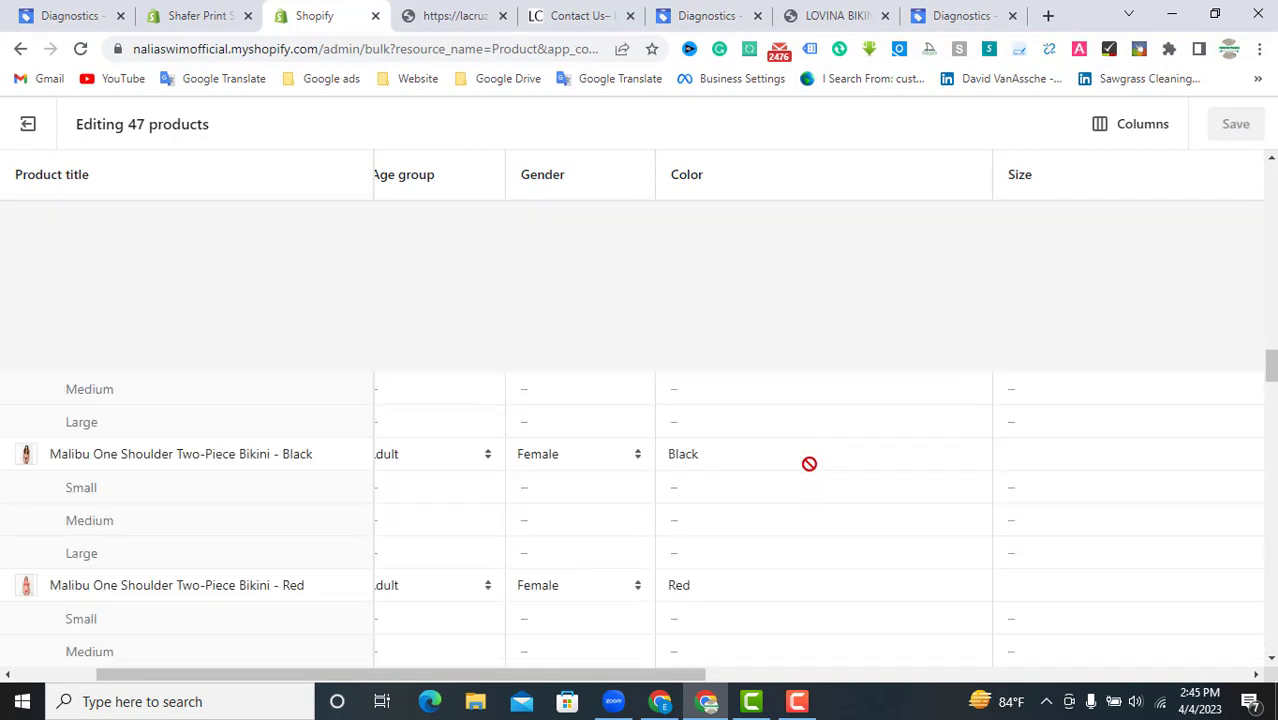
Step: Return to Google Merchant Center Diagnostics and review the item status overview and the remaining item issues
{"action": "left_click", "coordinate": [690, 14]}
{"action": "scroll", "coordinate": [613, 395], "scroll_direction": "up", "scroll_amount": 1}
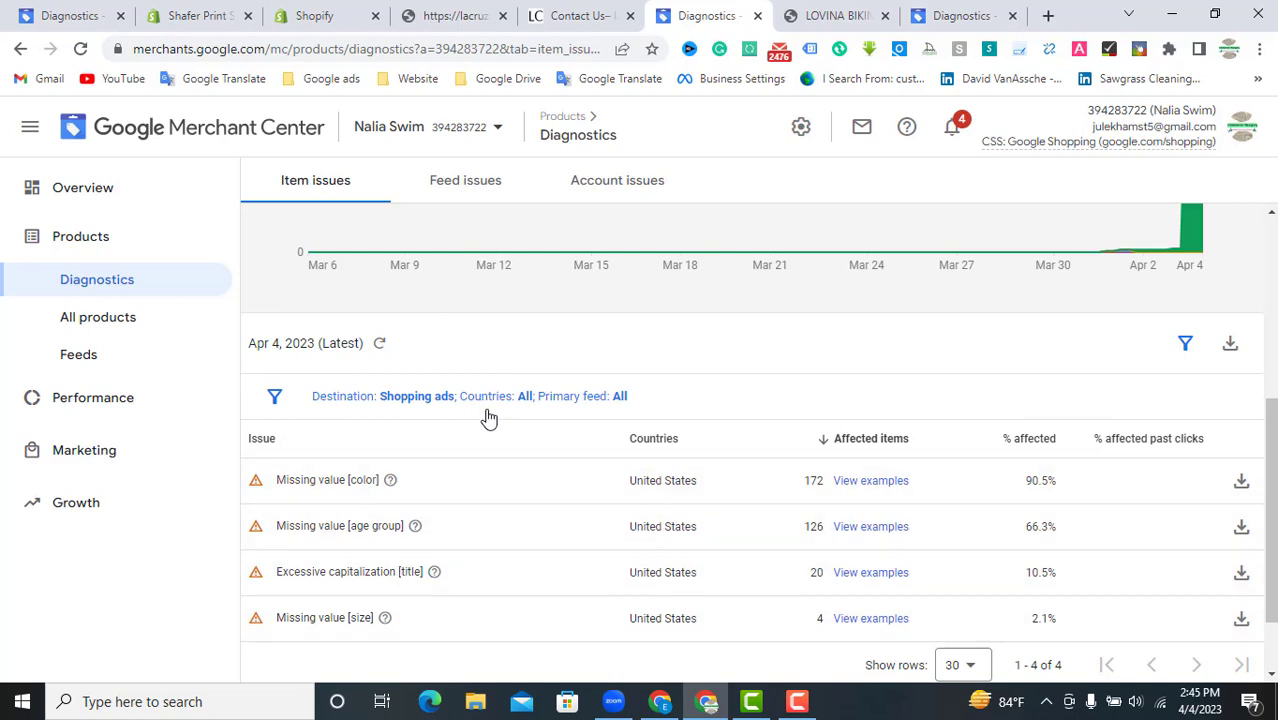
{"action": "scroll", "coordinate": [620, 420], "scroll_direction": "up", "scroll_amount": 4}
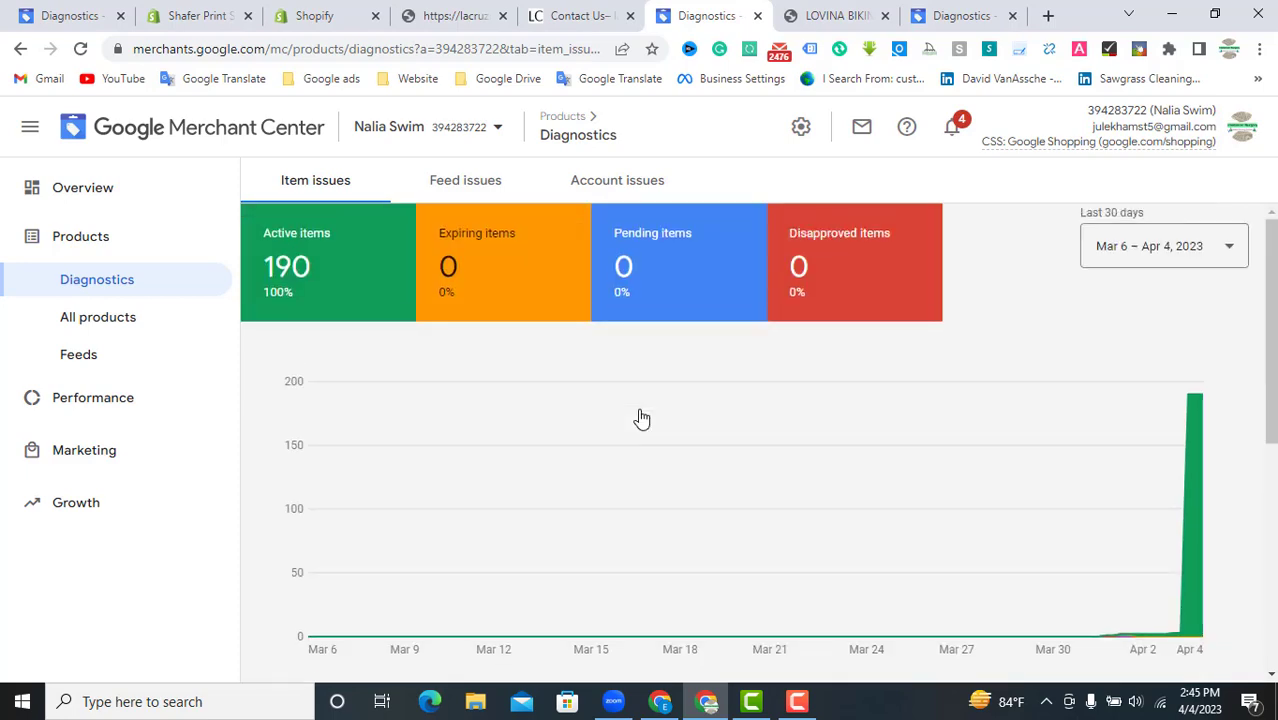
{"action": "scroll", "coordinate": [645, 411], "scroll_direction": "down", "scroll_amount": 4}
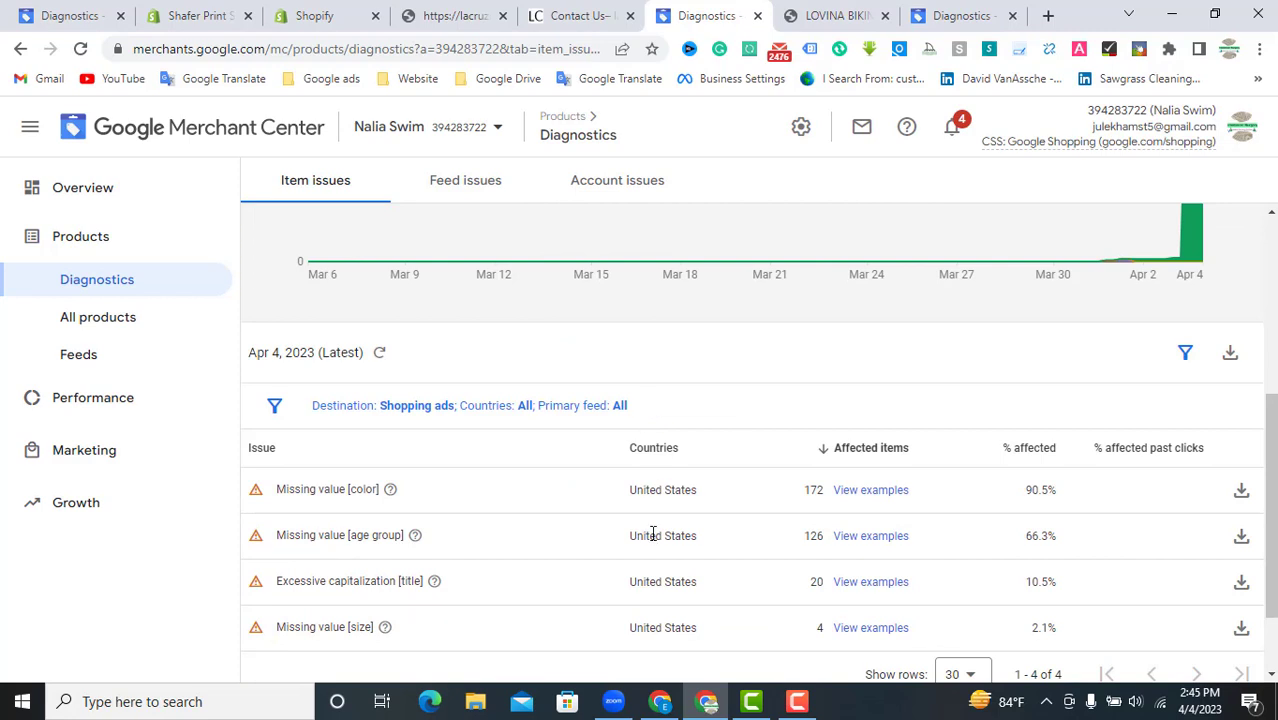